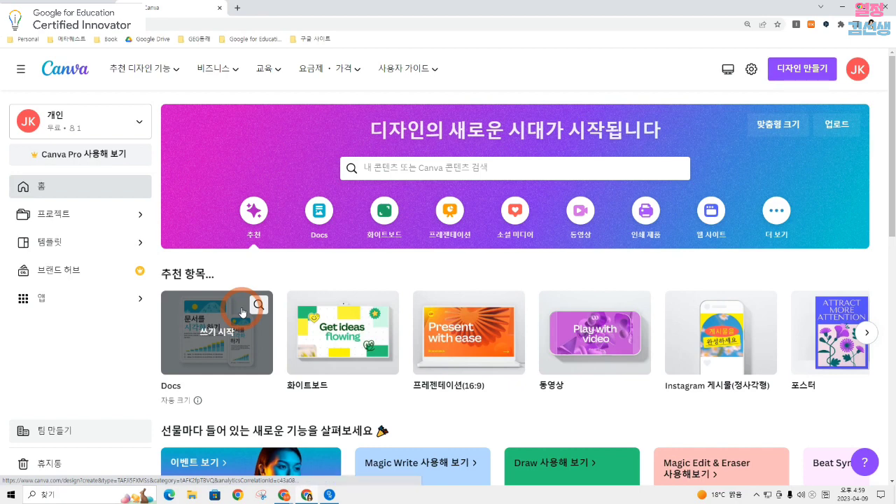
Create a blank Docs document and insert the graphic of the dark-haired woman holding her head, found by searching for "sad"
left_click(321, 211)
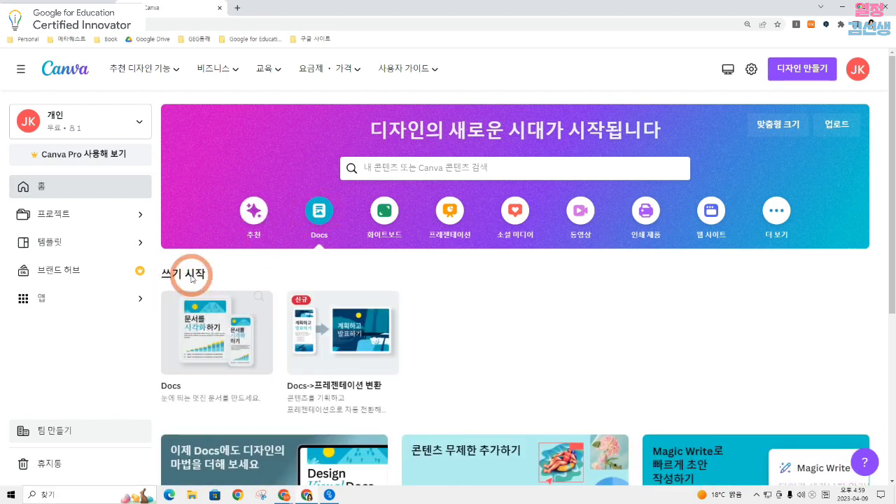
left_click(213, 335)
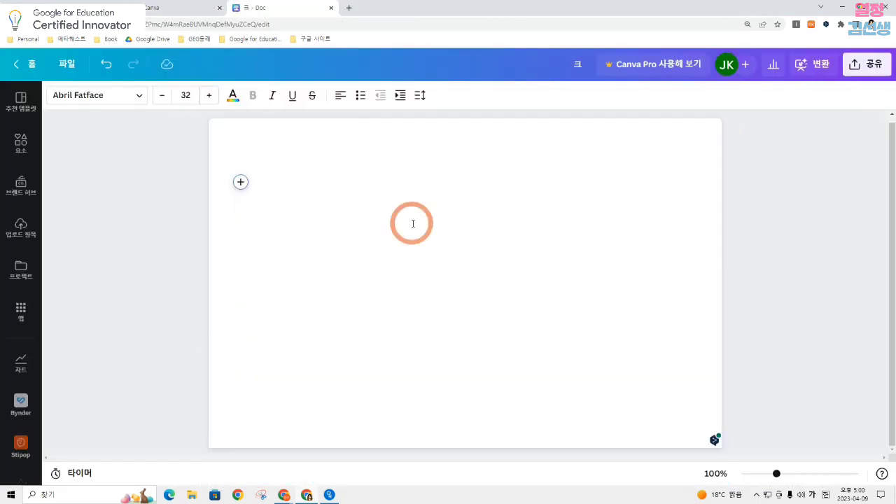
left_click(240, 182)
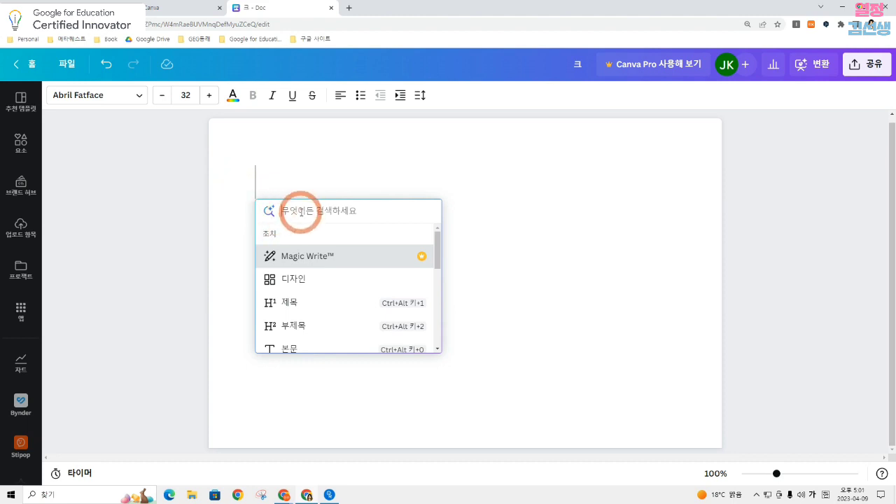
type("ㄴㅁ")
key("BackSpace")
key("BackSpace")
key("Hangul")
type("sad")
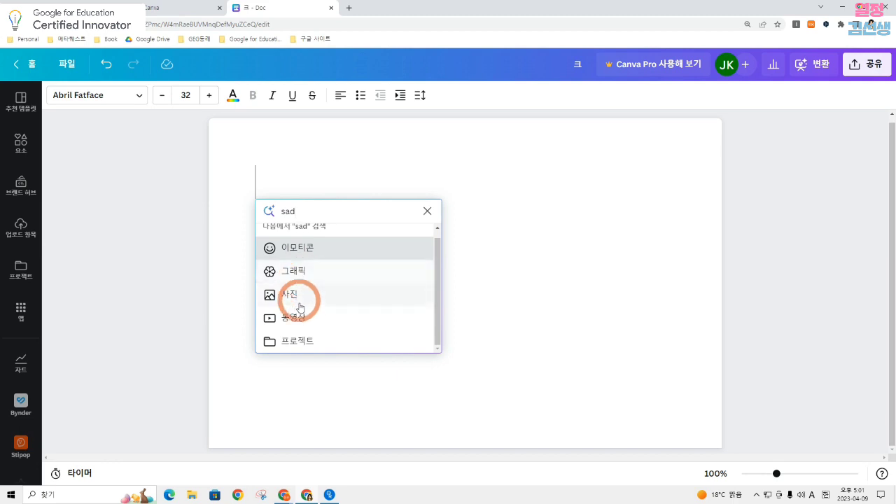
left_click(318, 251)
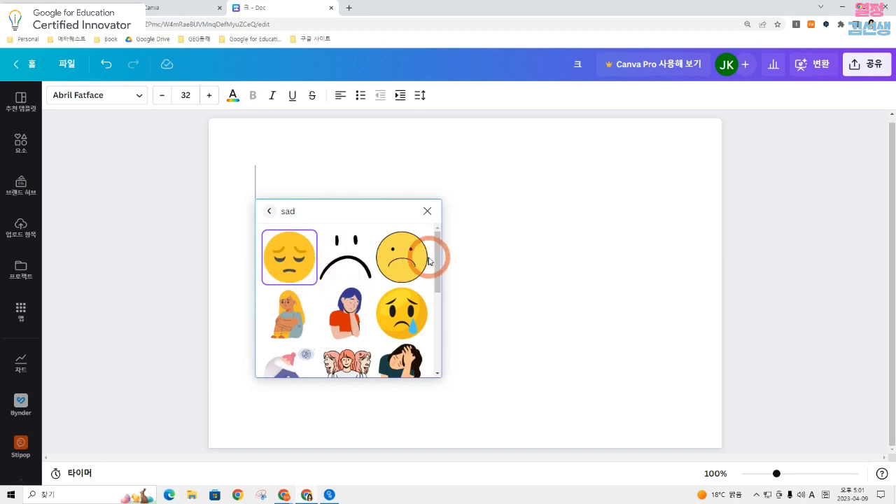
left_click_drag(436, 250, 436, 290)
left_click(396, 283)
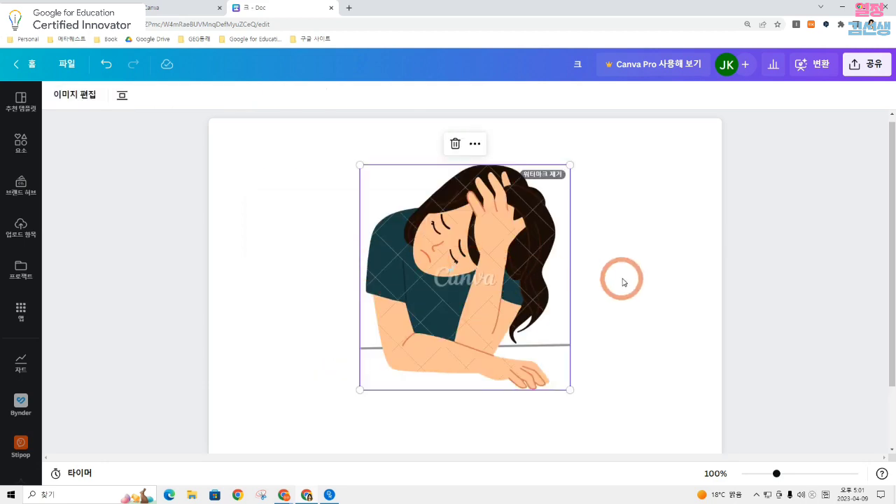
Insert the open-mouthed grinning emoji on the line below the woman graphic, found by searching the emoticons for "smile"
left_click(331, 399)
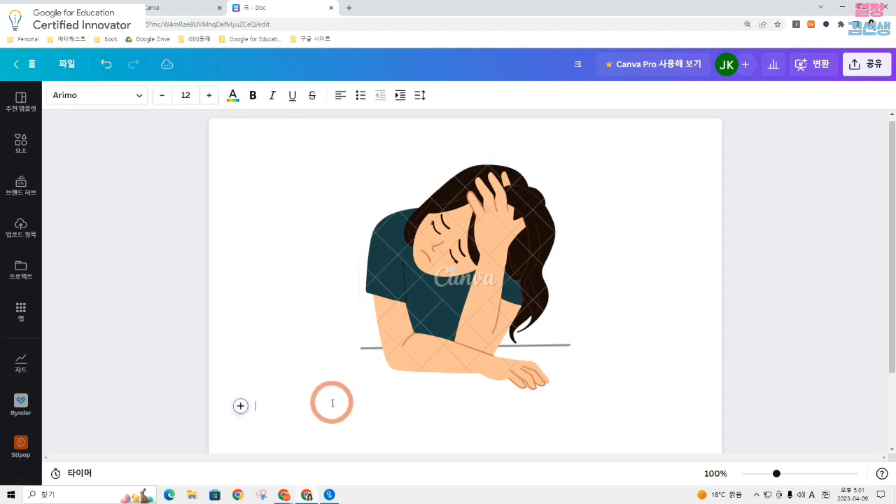
left_click(240, 407)
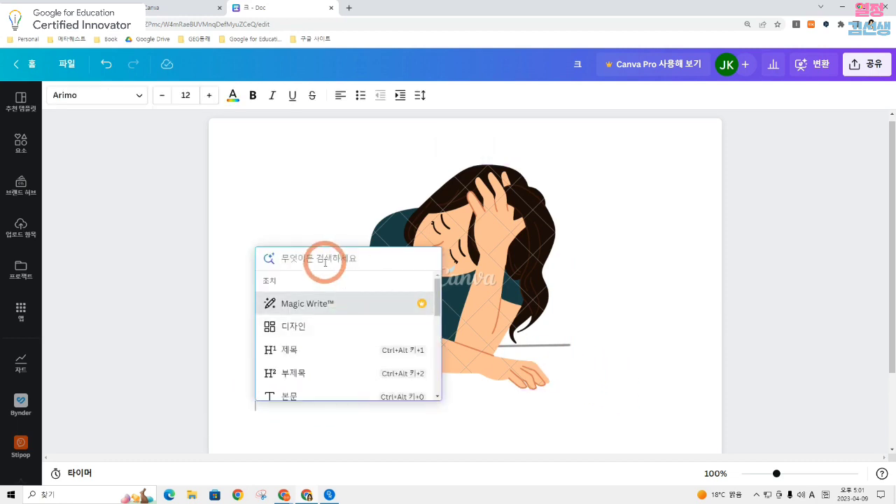
scroll(299, 333, "down", 3)
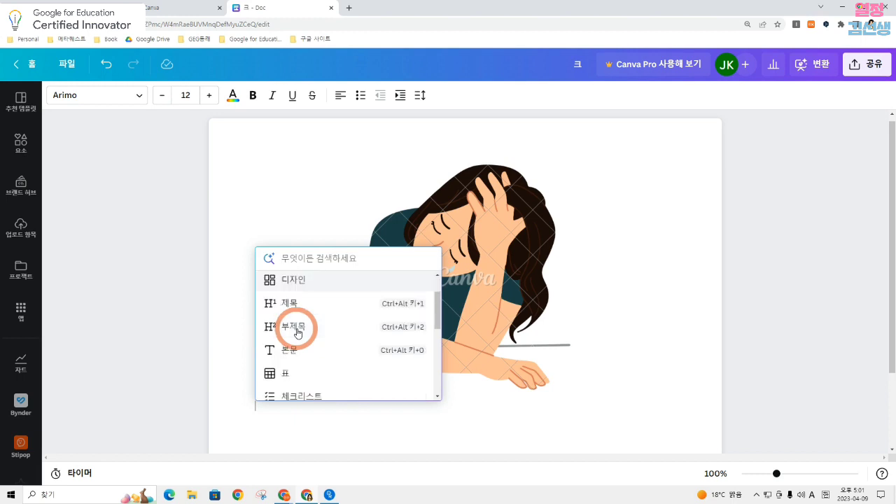
scroll(299, 331, "down", 5)
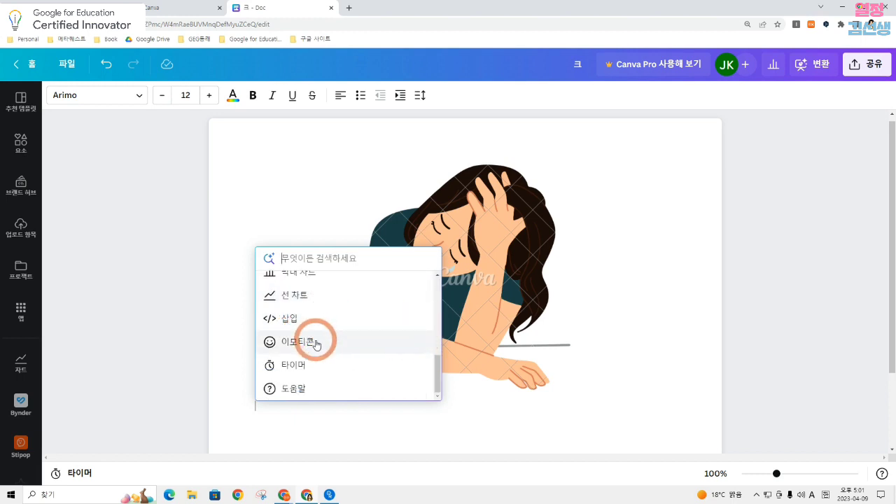
left_click(317, 345)
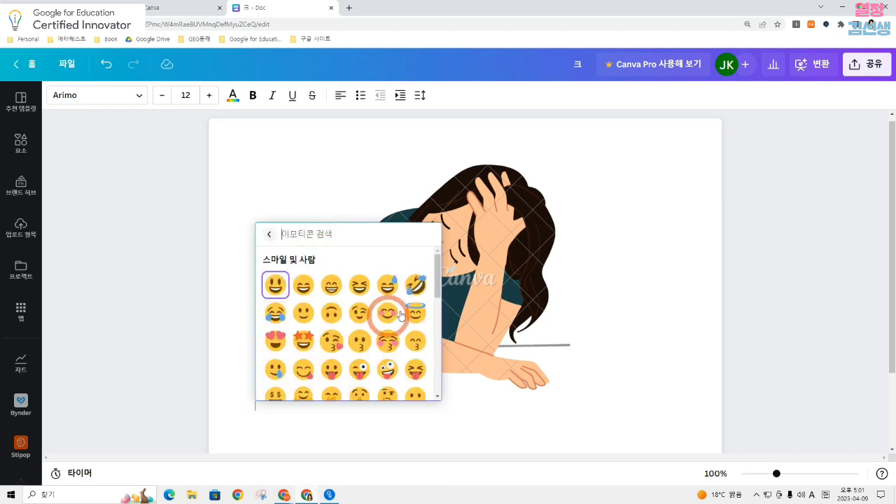
type("smile")
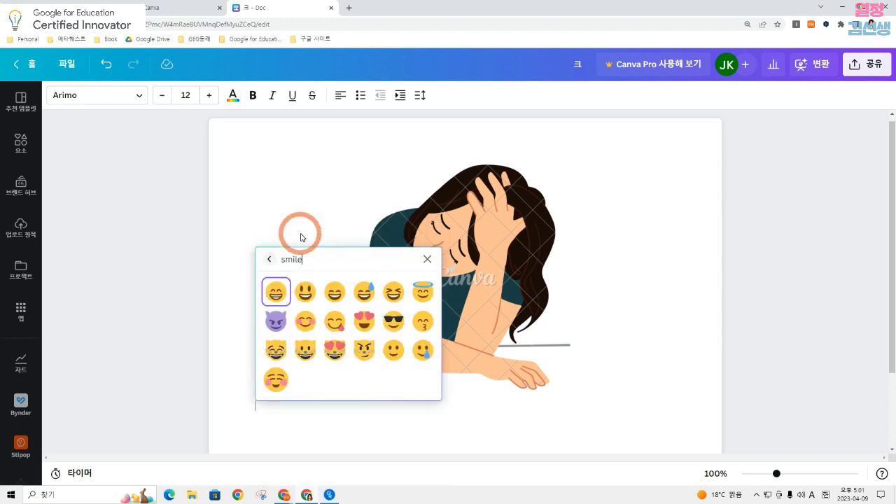
left_click(305, 292)
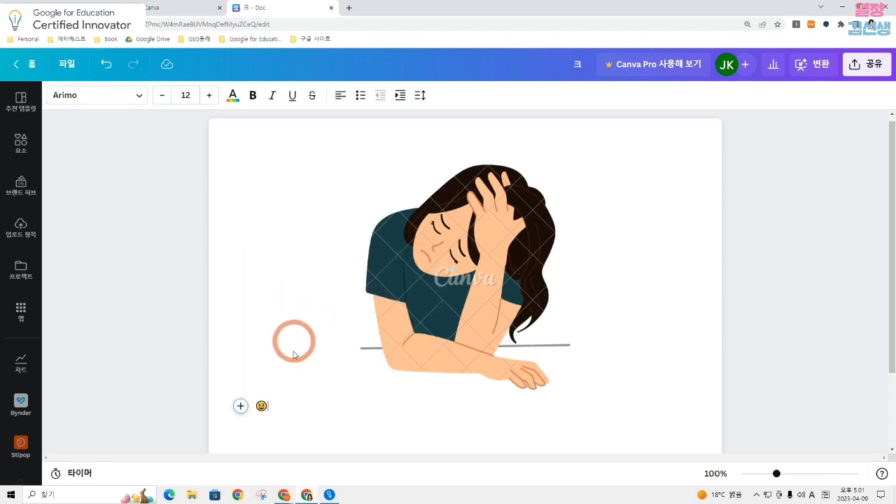
left_click(240, 406)
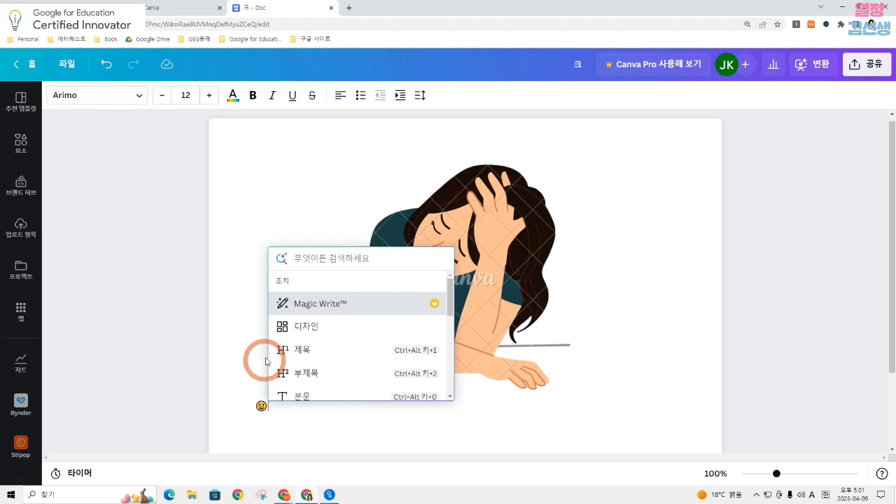
left_click(255, 386)
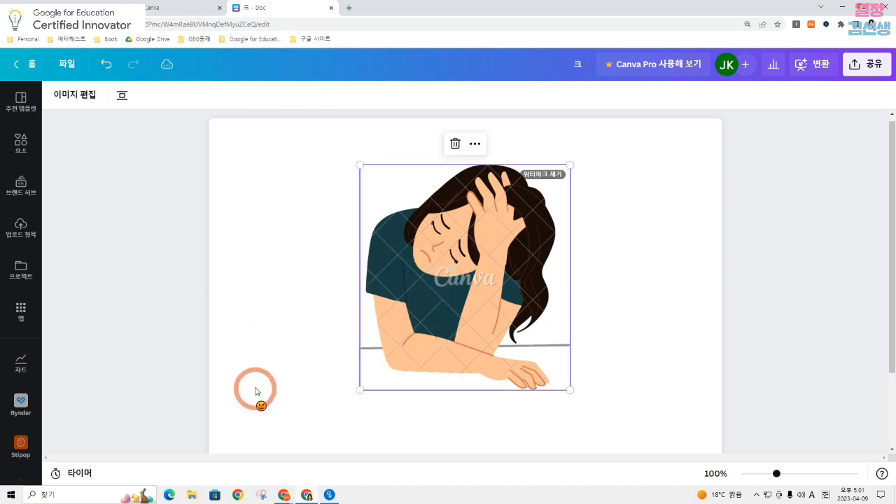
left_click(268, 432)
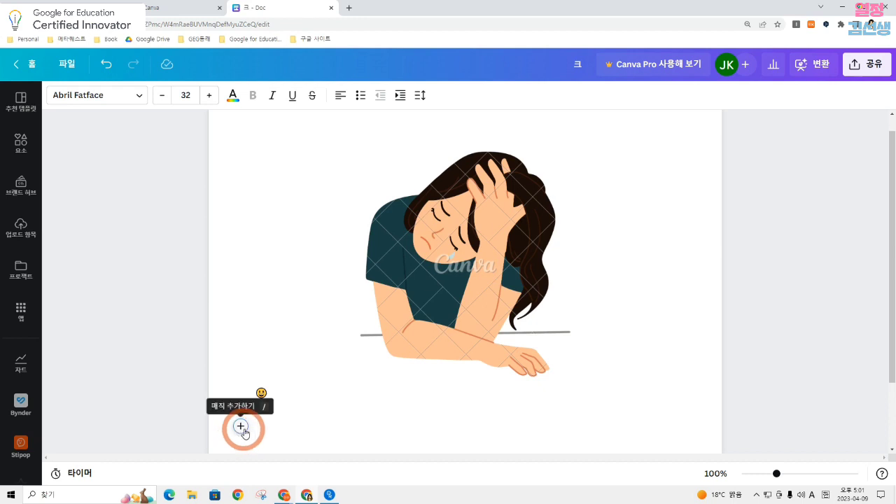
Create a new website design and apply all 8 pages of the "Hotels Business Website in Brown White Modern Elegance Style" template
left_click(29, 63)
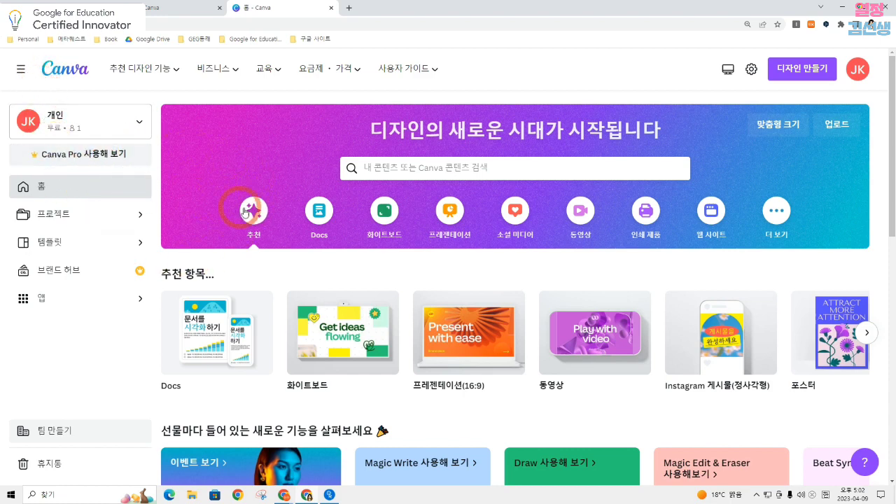
left_click(718, 220)
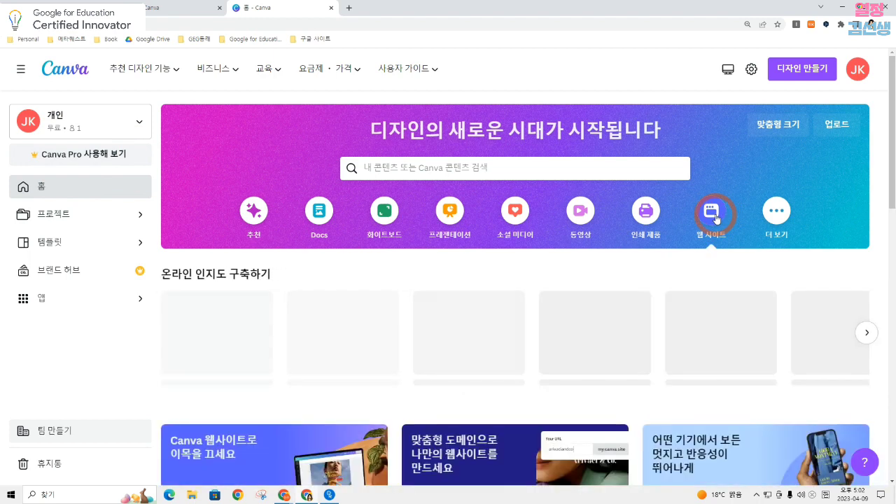
left_click(225, 330)
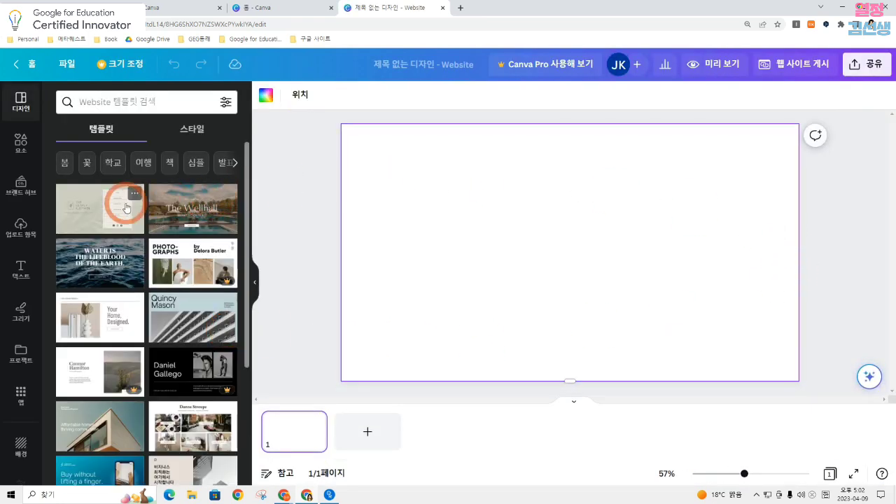
left_click(167, 208)
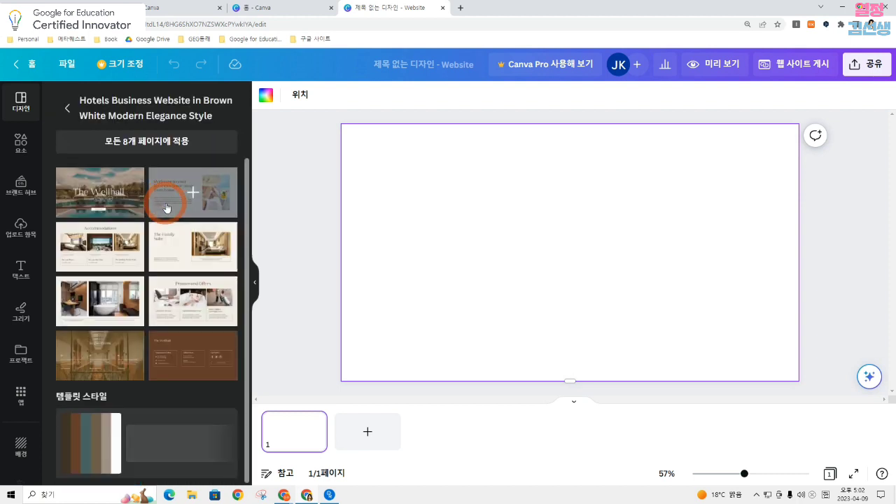
left_click(146, 142)
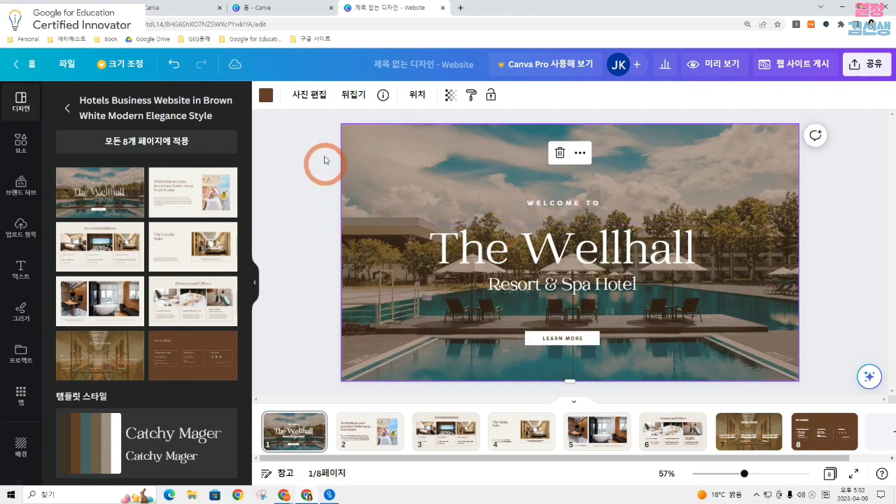
Preview the website with its navigation set to 내비게이션 포함, review the first pages, and return to editing the design
left_click(707, 66)
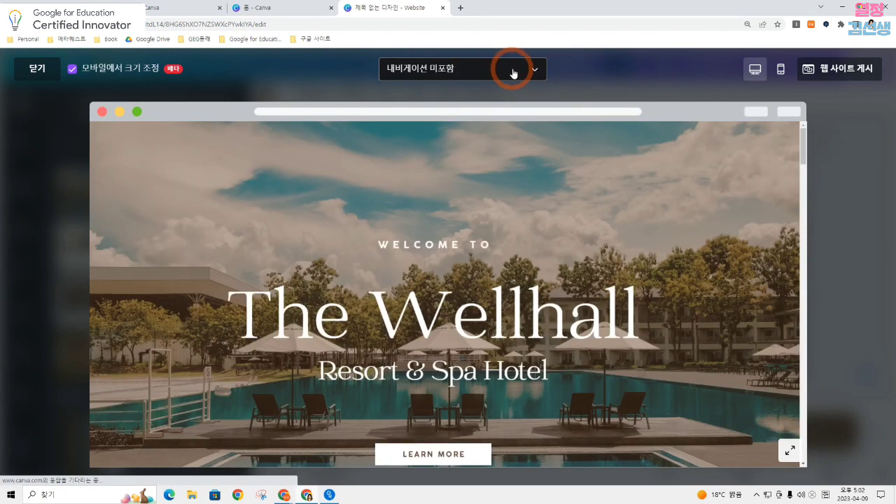
left_click(512, 71)
left_click(495, 124)
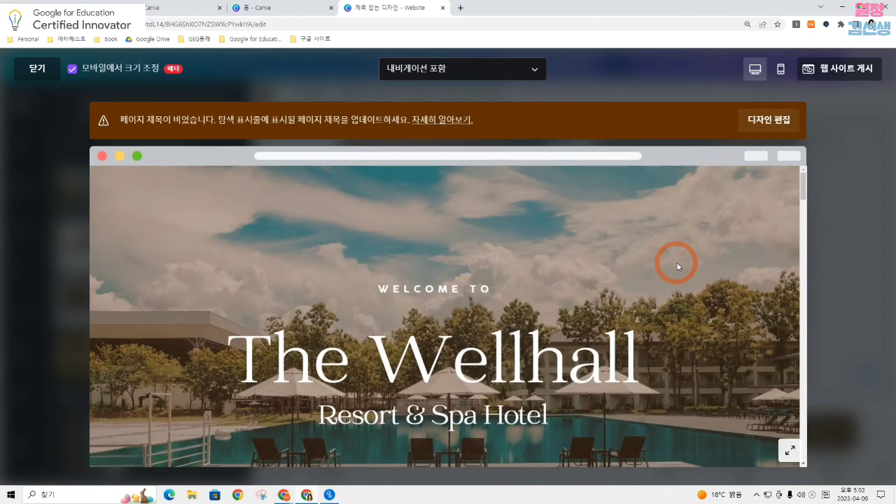
scroll(769, 173, "down", 5)
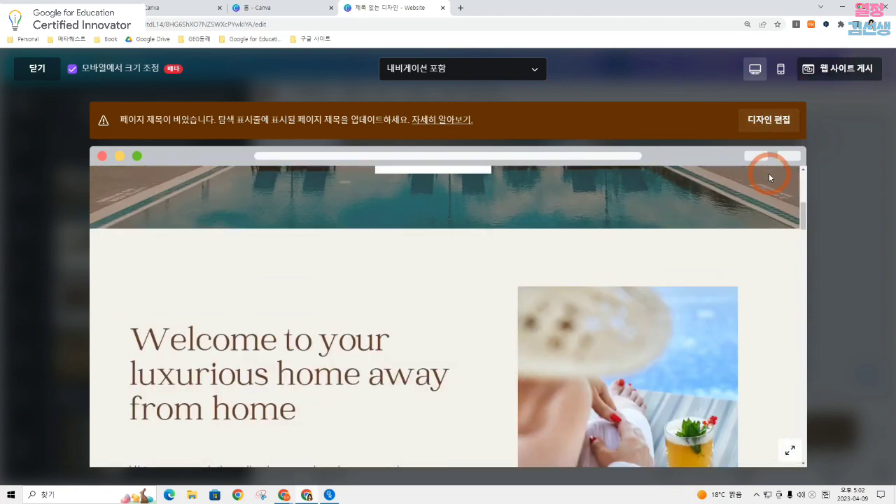
scroll(769, 173, "up", 2)
scroll(769, 173, "up", 3)
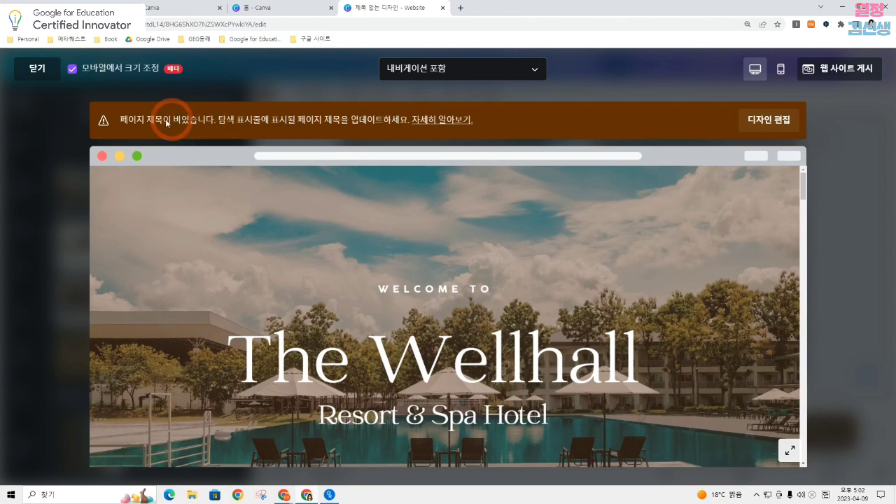
scroll(796, 181, "down", 8)
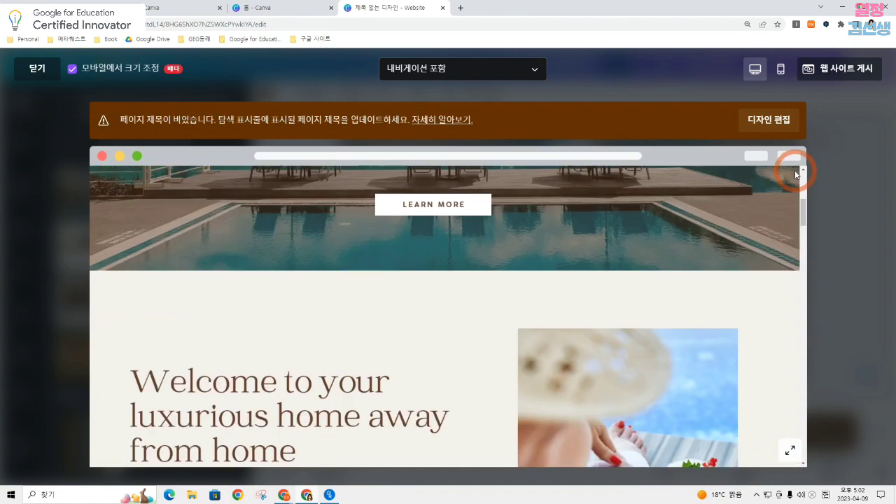
scroll(796, 175, "up", 5)
left_click(762, 120)
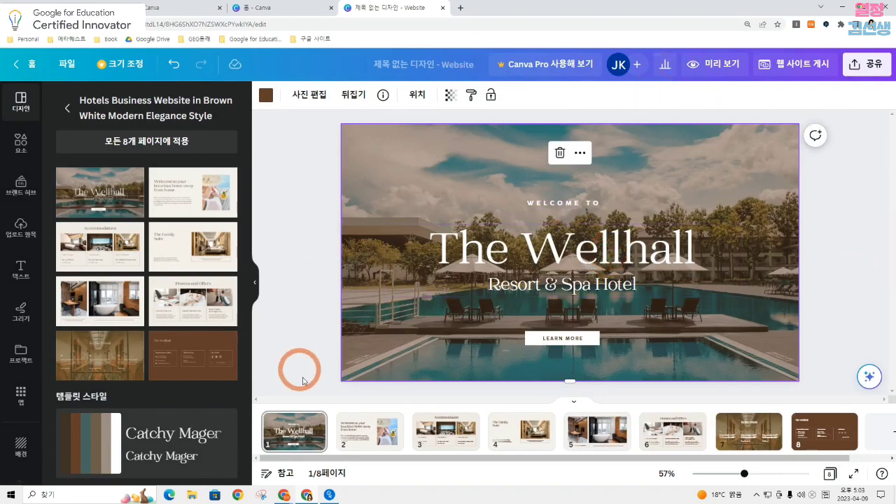
Give page 1 of the website the page title 홈페이지
mouse_move(318, 424)
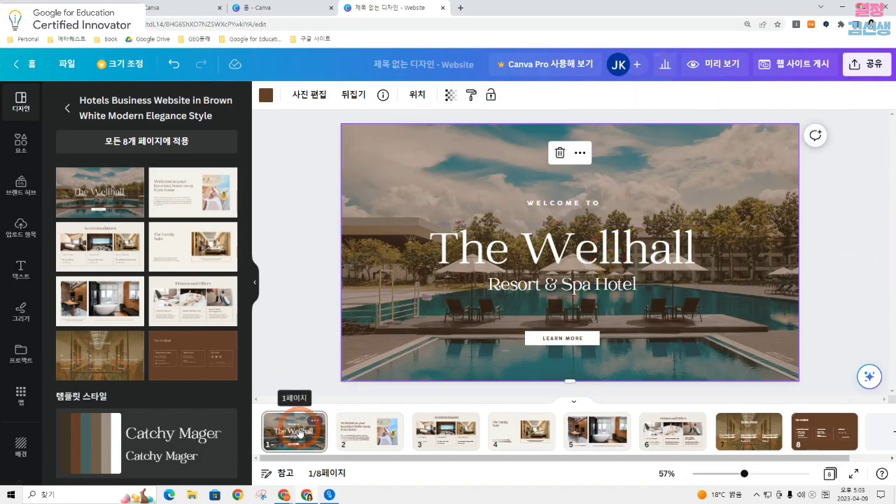
left_click(464, 301)
scroll(467, 274, "down", 1)
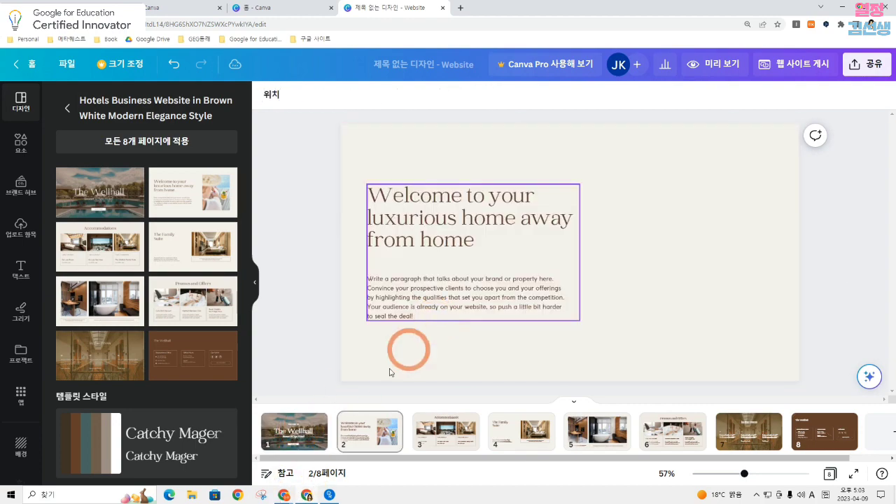
scroll(332, 348, "up", 1)
left_click(287, 422)
left_click(277, 473)
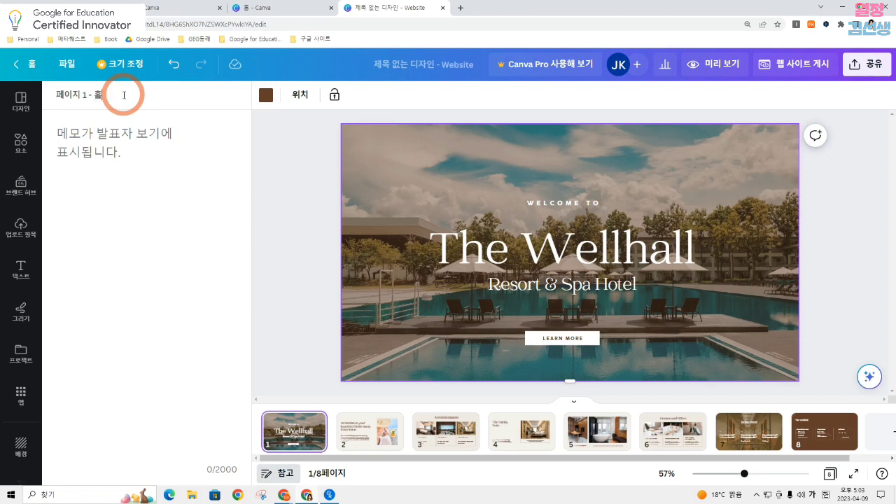
Give the following website pages their titles: page 2 소개, page 3 내용1, page 4 내용2 and page 5 방명록
left_click(344, 423)
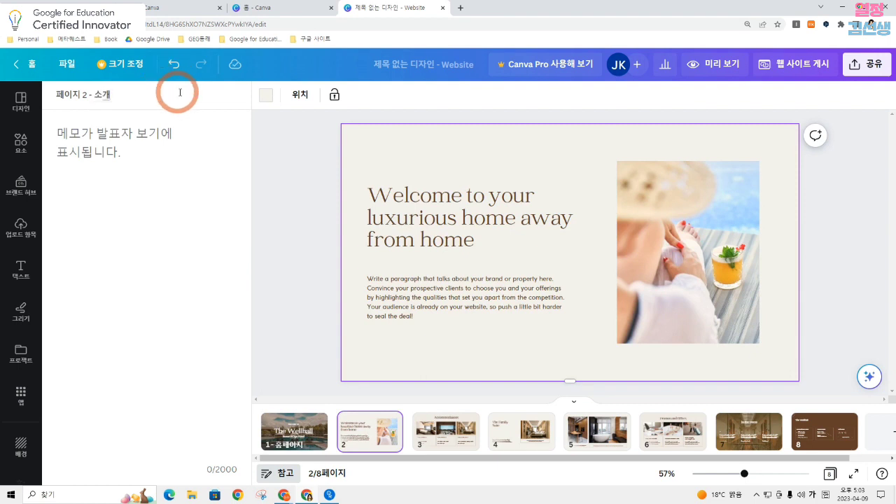
left_click(436, 425)
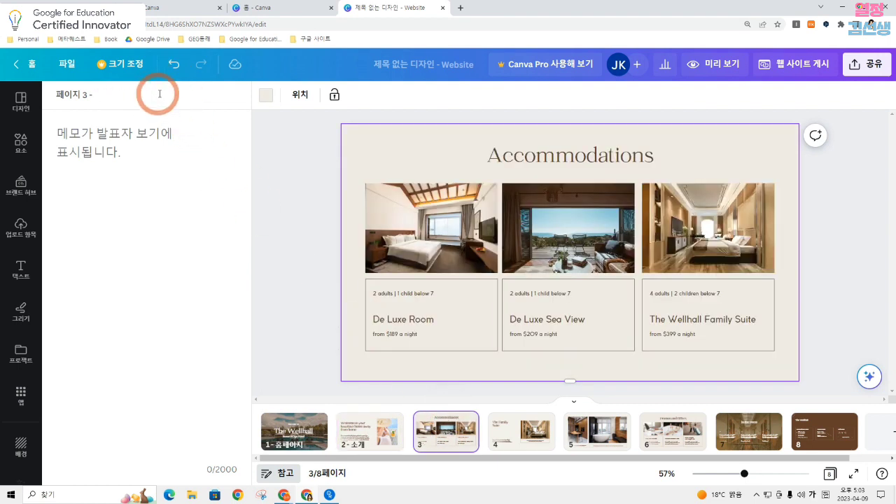
left_click(530, 435)
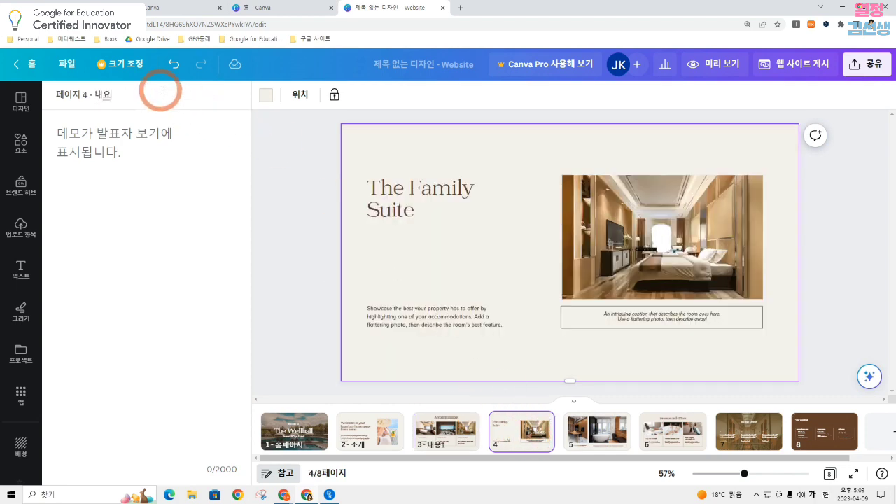
left_click(600, 426)
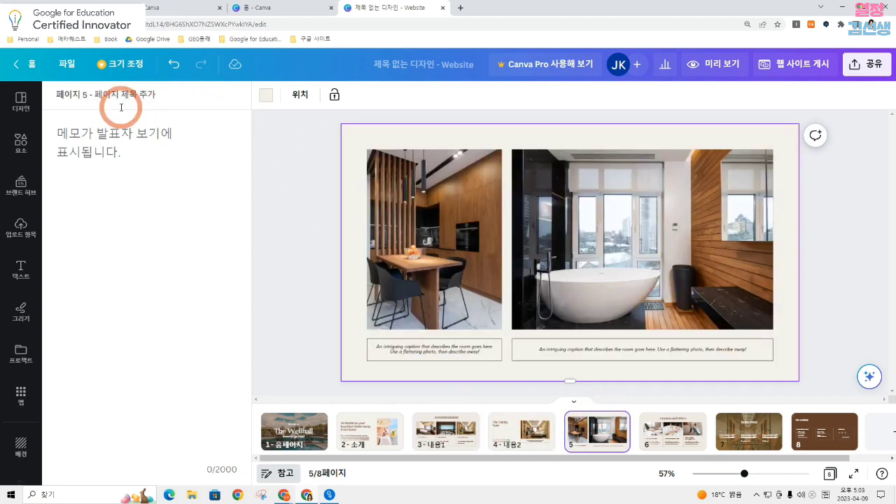
left_click(123, 98)
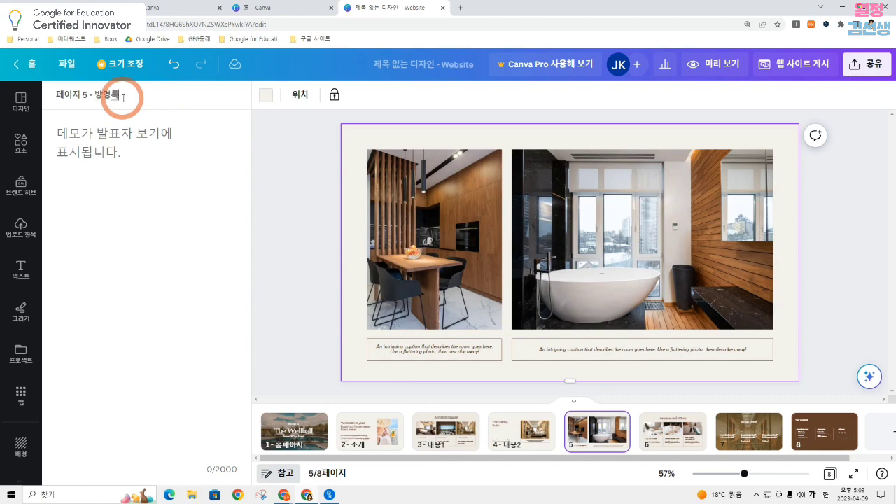
Enter the page title 방명록 for page 5 and 실험식 for page 6 of the website
type("방명록")
left_click(685, 431)
left_click(164, 91)
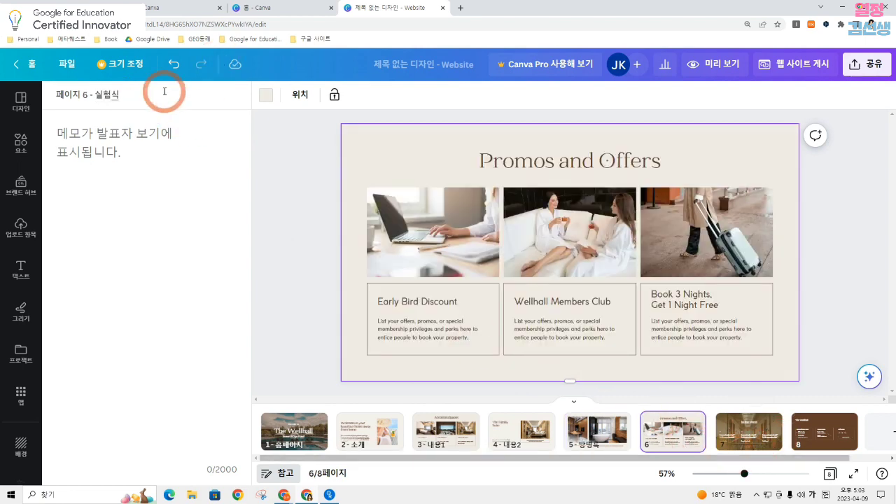
type("실험식")
Rename the website design as 열정김선생 홈페이지
left_click(385, 62)
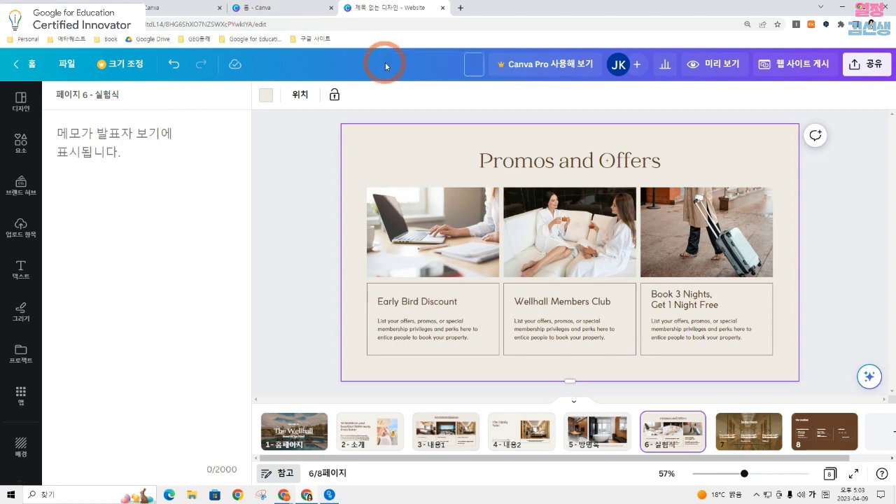
type("열정김선새이")
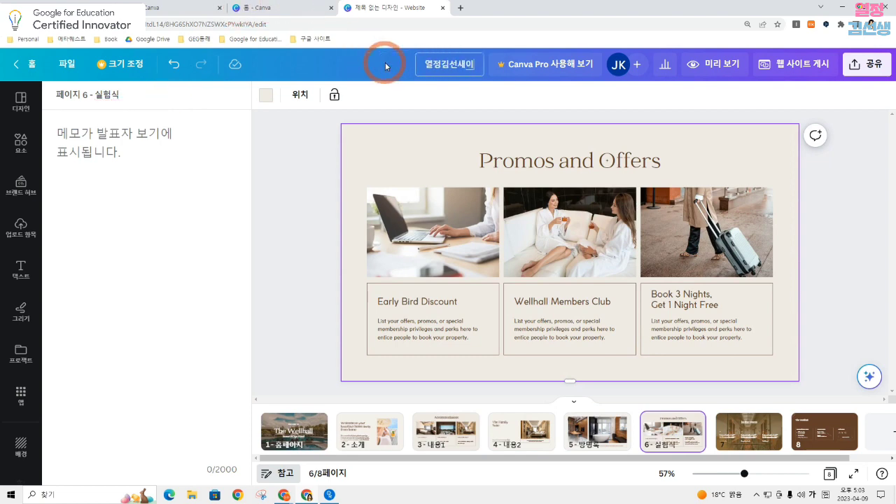
key("BackSpace")
key("BackSpace")
type("생 홈페이지")
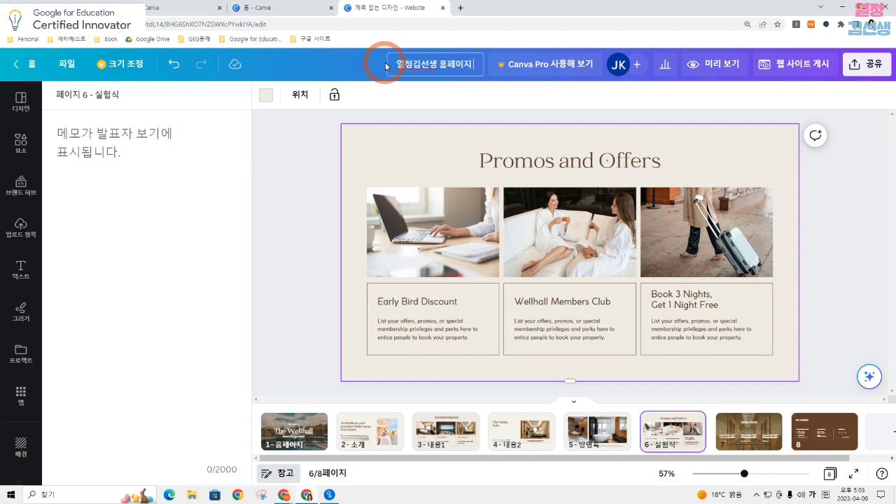
Preview the website and test its navigation links 소개, 내용1, 내용2 and 방명록
left_click(713, 64)
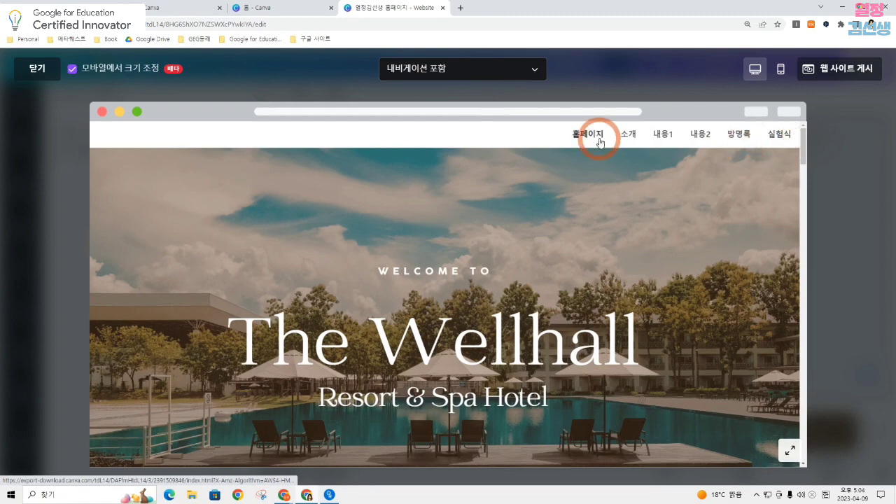
left_click(626, 135)
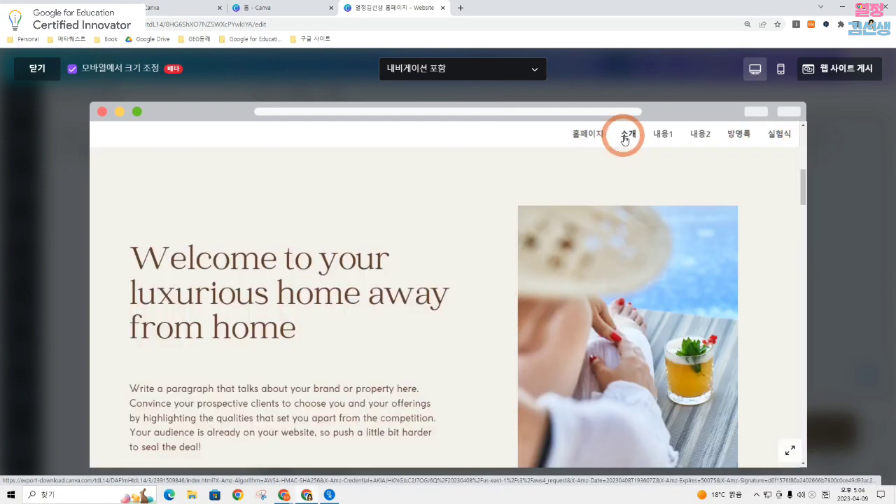
left_click(664, 136)
left_click(699, 135)
left_click(736, 135)
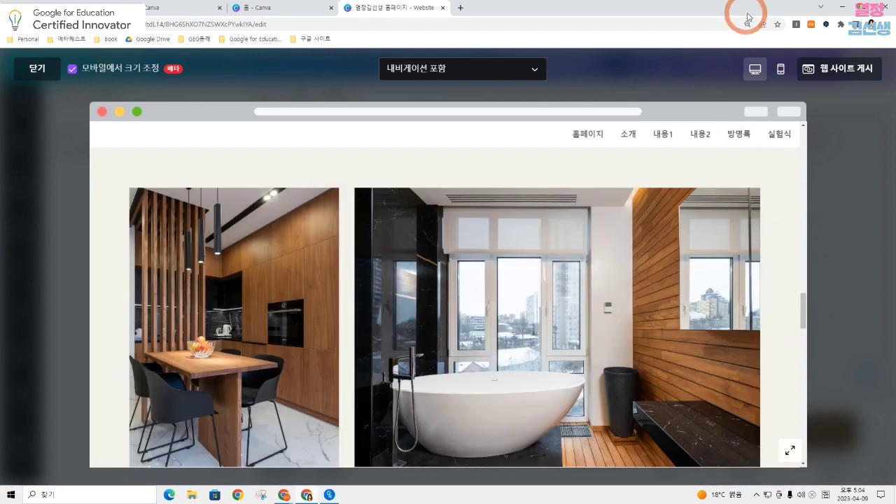
Review the website's pages in the mobile version of the preview
left_click(781, 70)
scroll(518, 222, "down", 10)
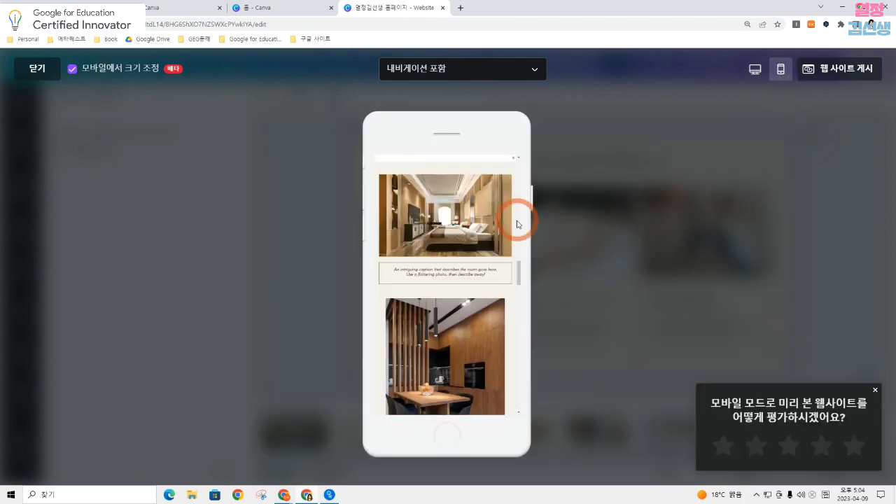
scroll(521, 219, "up", 5)
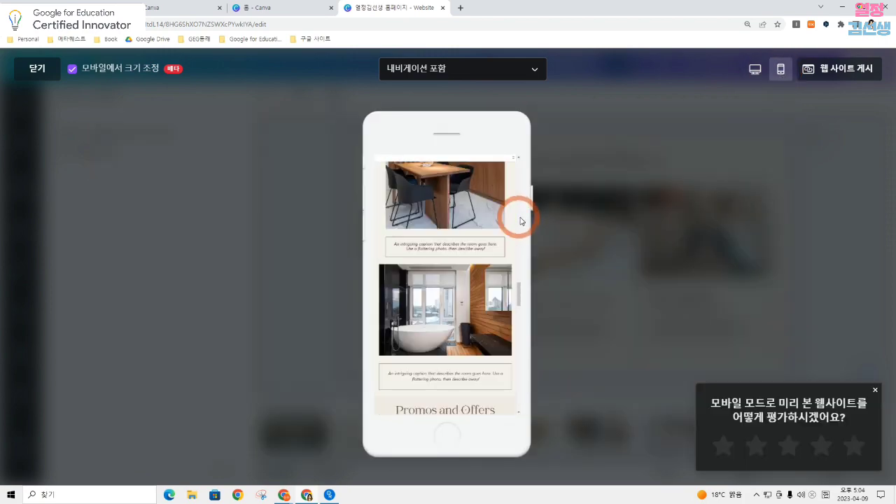
Publish the website to the free Canva domain under the subdomain passionpassion, toggling the setting that hides it from search engine results
left_click(827, 70)
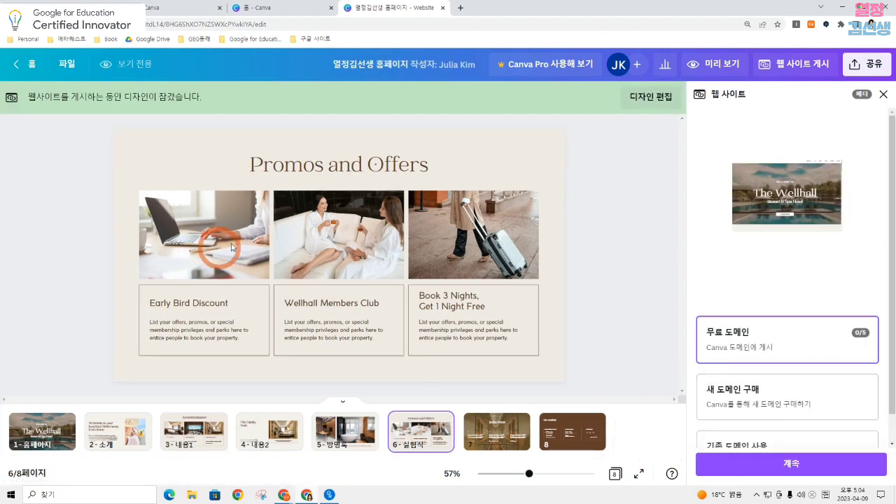
left_click(744, 335)
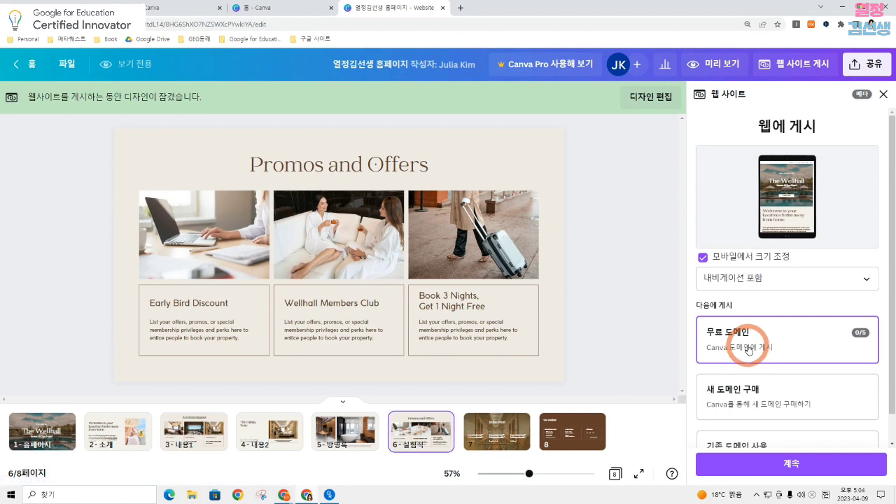
left_click(787, 464)
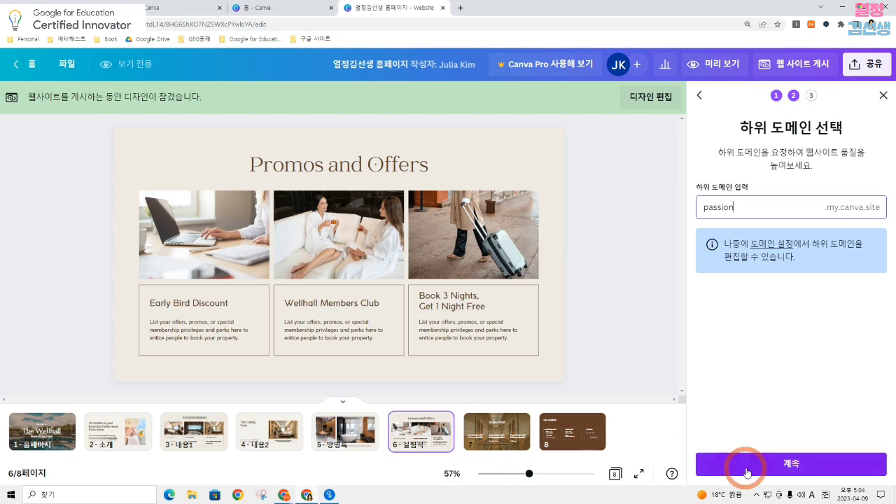
left_click(761, 209)
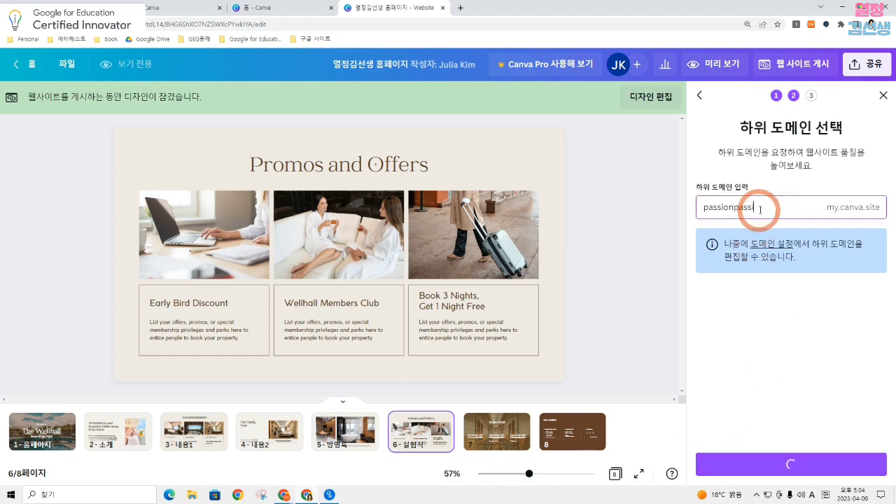
left_click(783, 463)
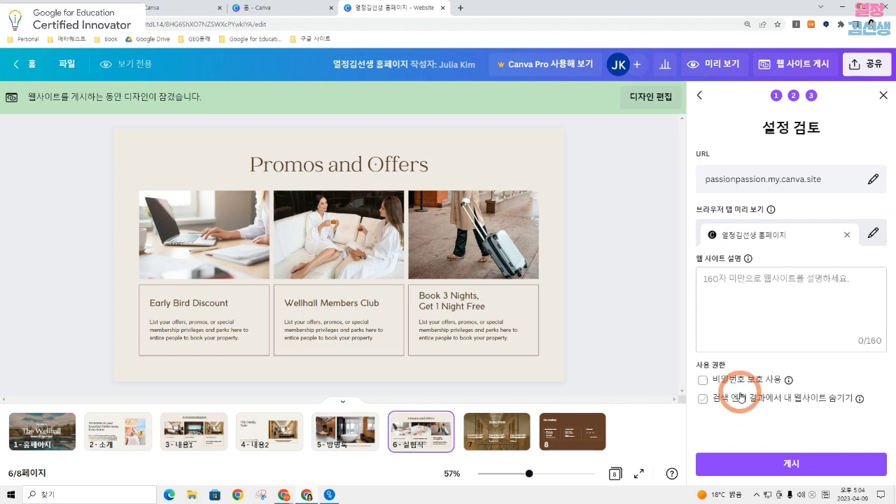
left_click(703, 398)
left_click(768, 462)
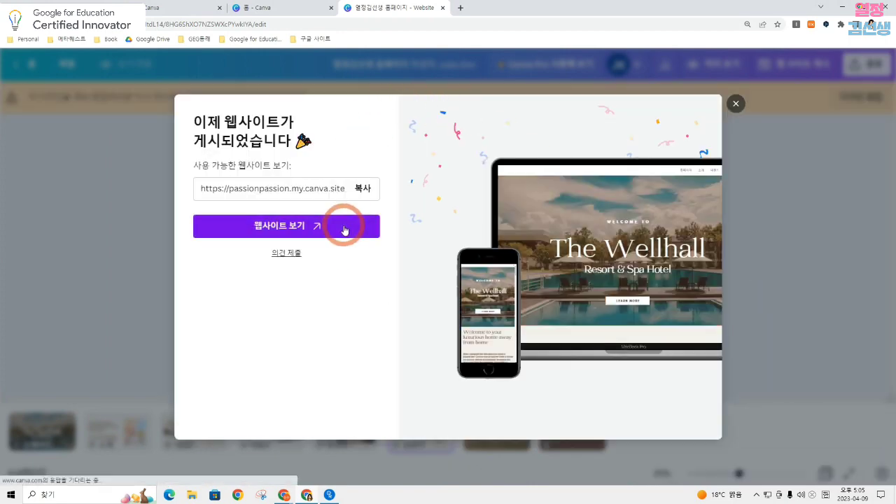
Open the published website, test its navigation links from 소개 through 방명록 and back to 홈페이지, and return to the design
left_click(344, 225)
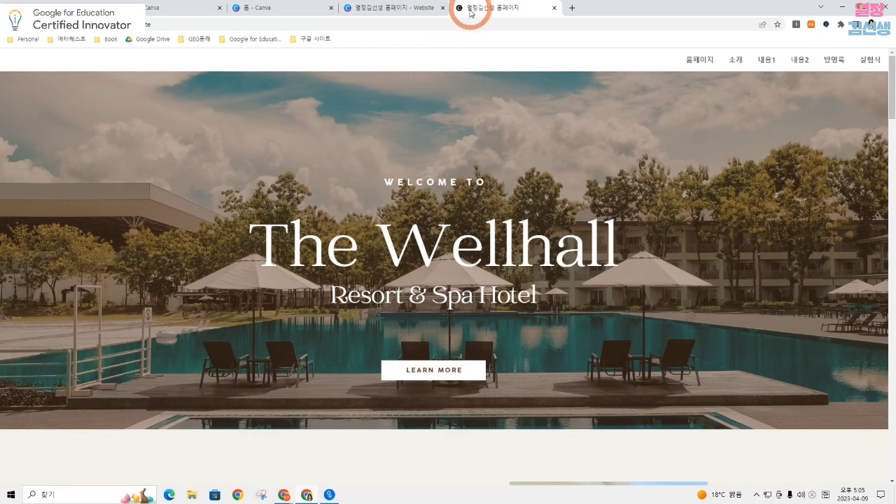
left_click(350, 11)
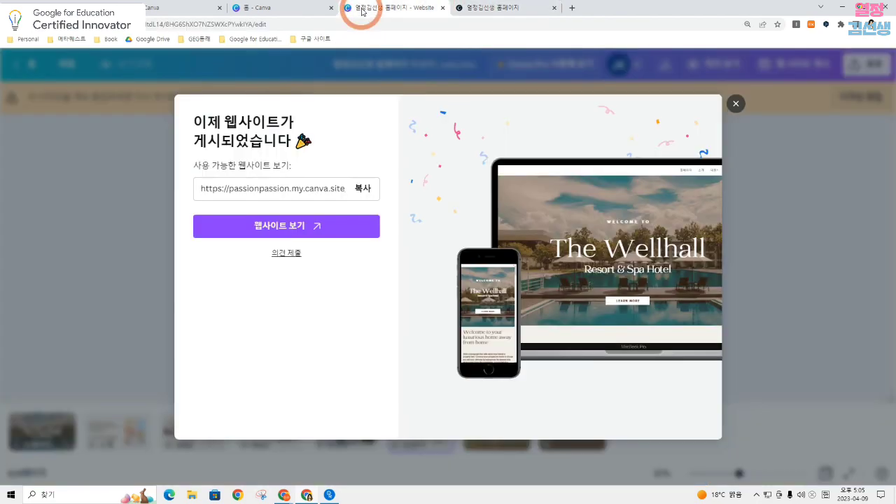
left_click(490, 9)
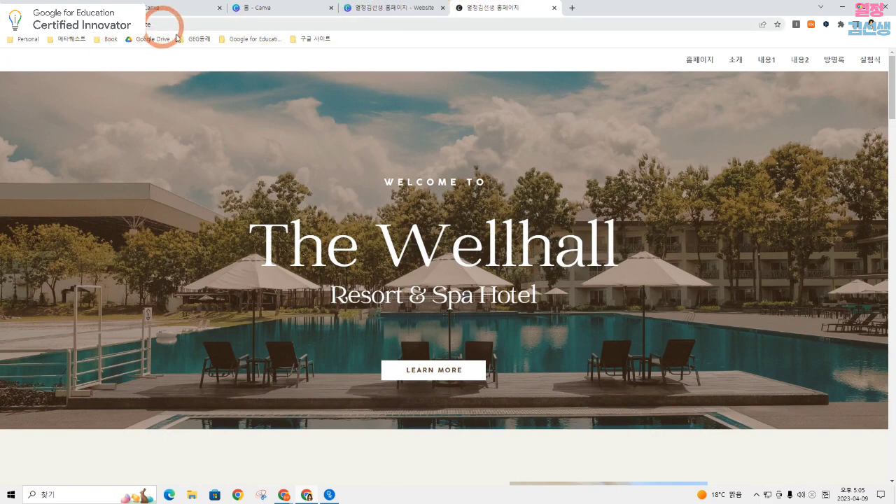
left_click(735, 61)
left_click(771, 61)
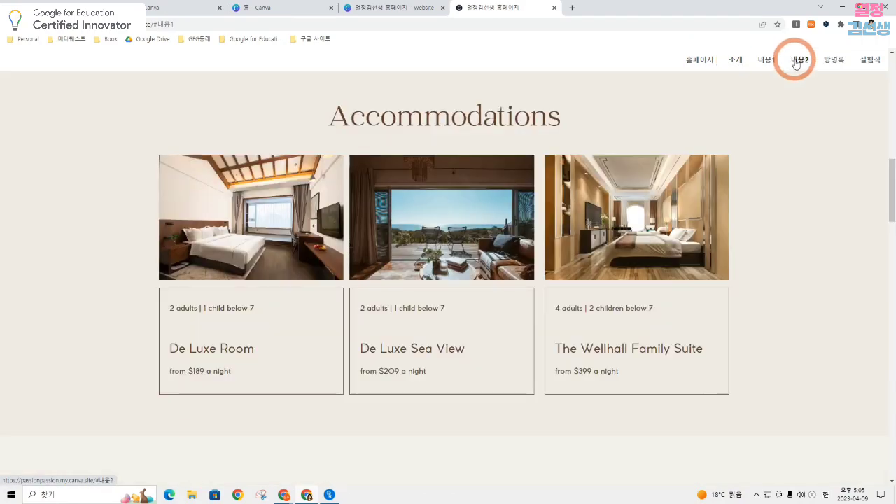
left_click(798, 61)
left_click(834, 60)
left_click(699, 60)
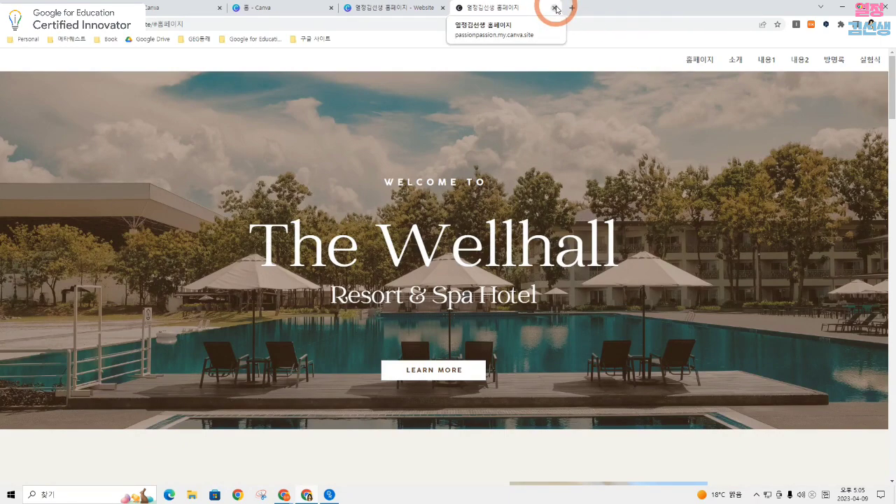
left_click(554, 9)
left_click(736, 105)
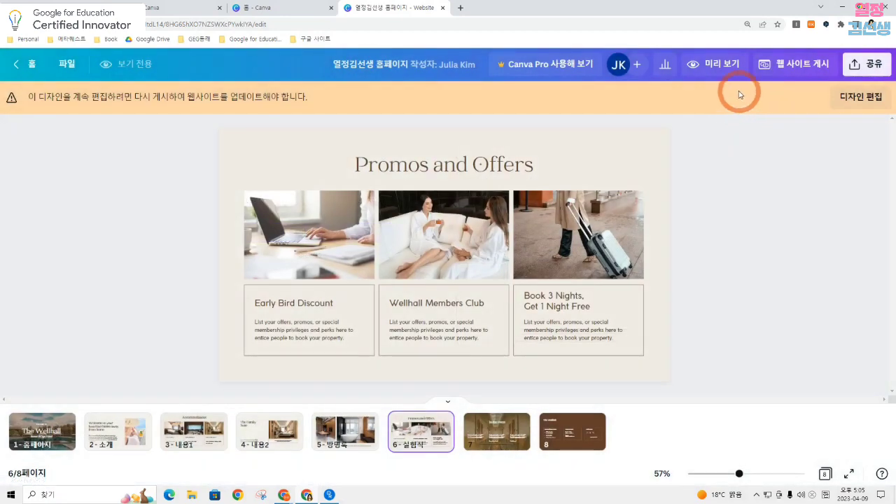
Go to the Canva home page and create a new blank meme design with the 밈·짤 만들기 feature
left_click(158, 7)
left_click(136, 70)
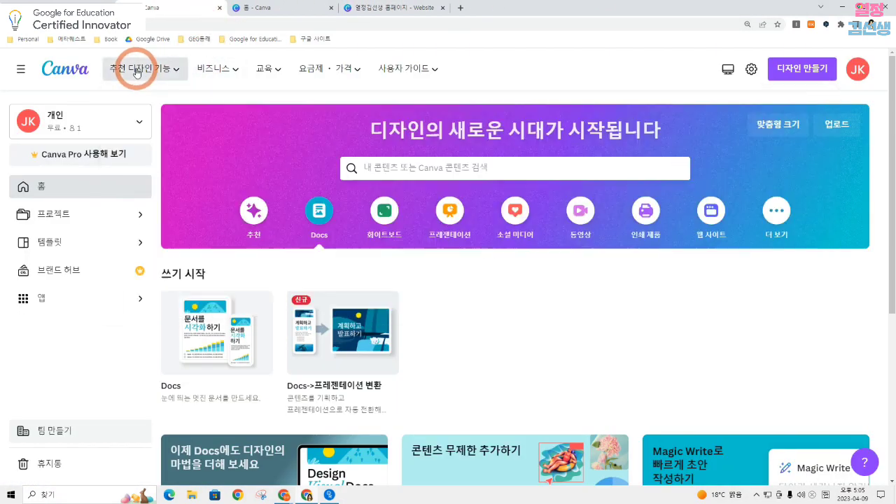
left_click(137, 70)
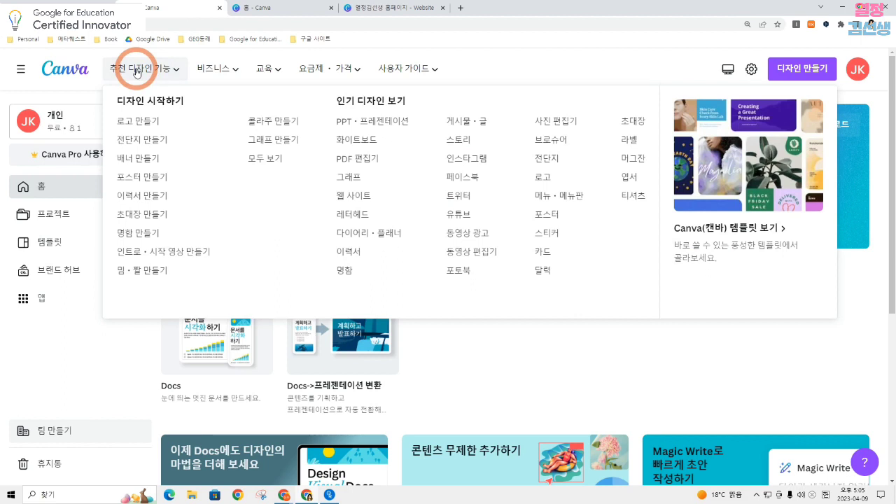
left_click(120, 275)
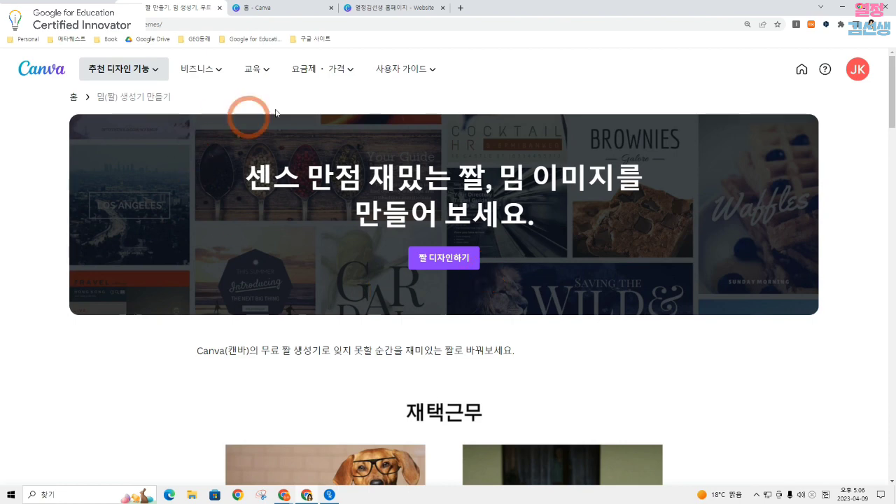
left_click(447, 261)
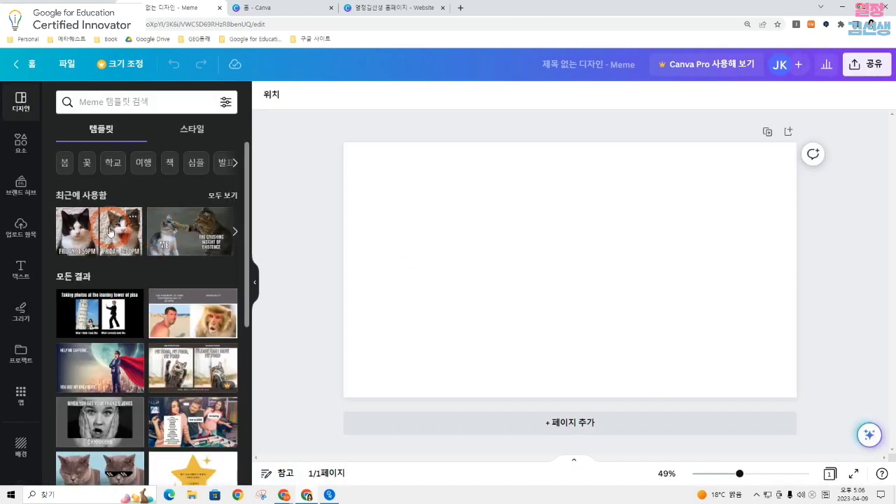
Apply the two-cat meme template captioned "FRIDAY, 4:59PM" and "FRIDAY, 5:00PM" to the blank page
scroll(109, 231, "down", 5)
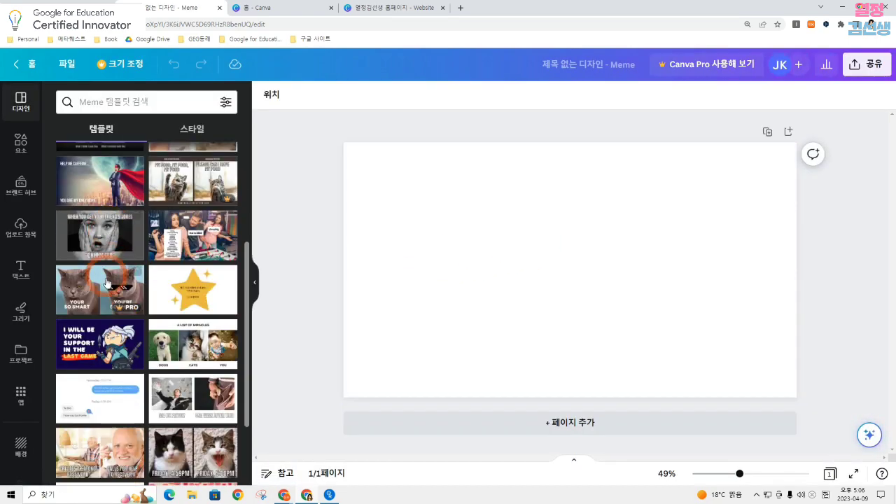
scroll(104, 296, "down", 3)
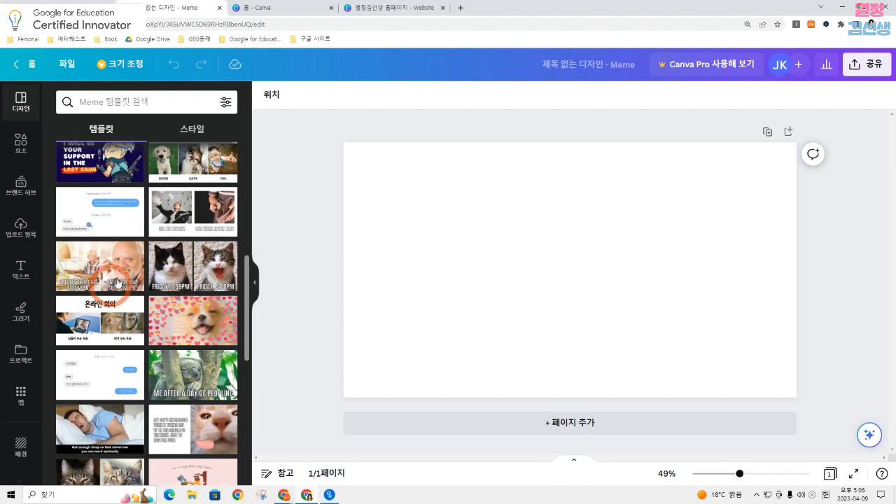
left_click(199, 272)
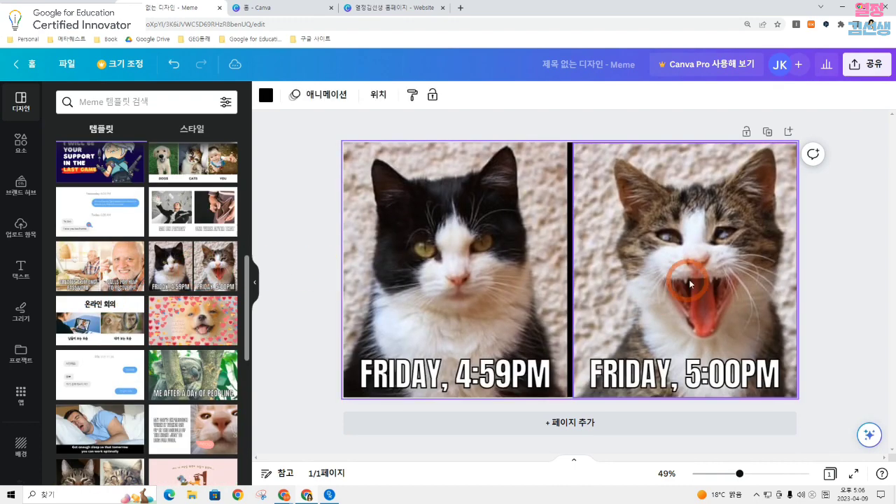
Try moving the "FRIDAY, 4:59PM" caption up over the cat photo, select the caption texts for editing, and move it back to the lower edge
left_click_drag(411, 376, 448, 290)
left_click(448, 290)
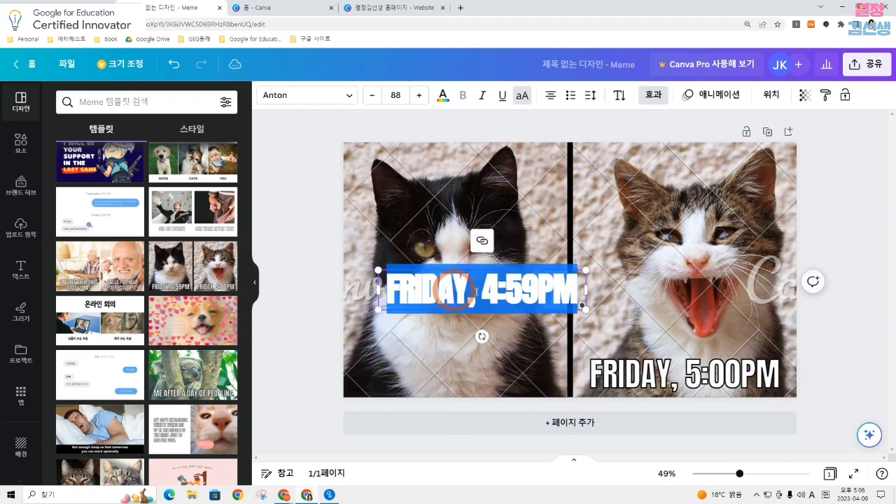
left_click(657, 377)
left_click(657, 376)
left_click_drag(532, 290, 514, 375)
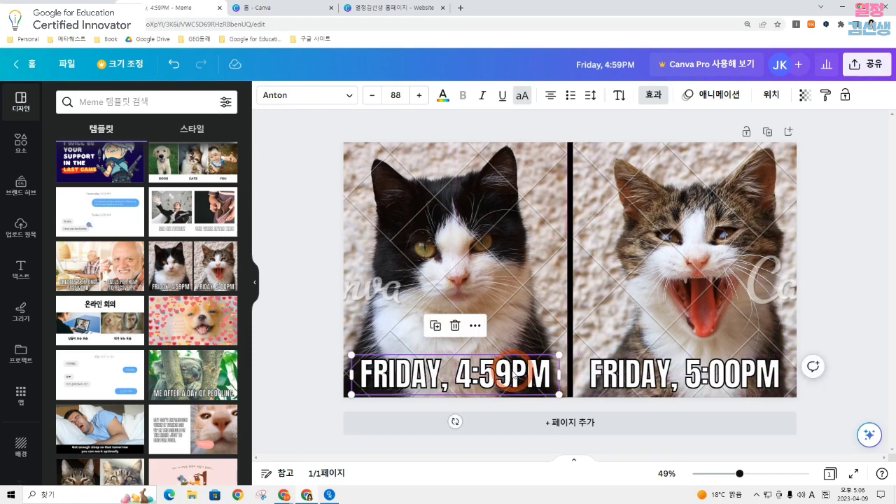
Animate the "FRIDAY, 4:59PM" caption with the 파노라마 effect and the "FRIDAY, 5:00PM" caption with 떠오르기
left_click(514, 375)
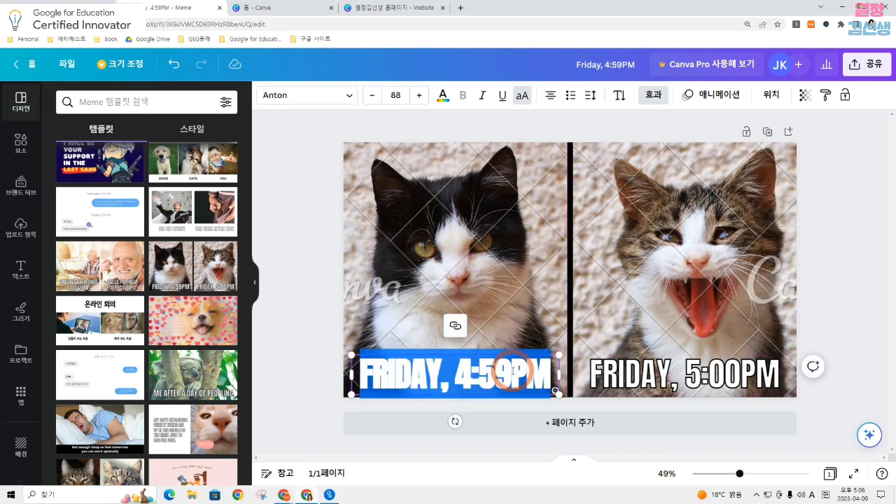
left_click(737, 98)
left_click(145, 218)
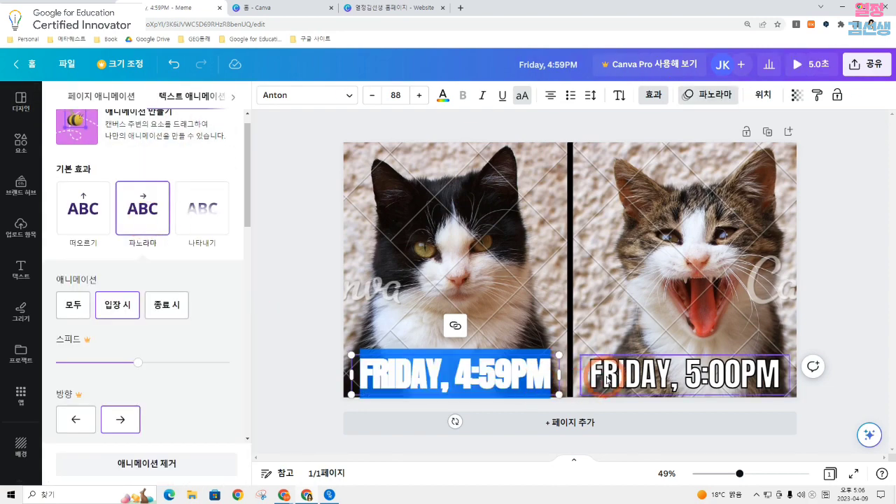
left_click(606, 376)
left_click(82, 209)
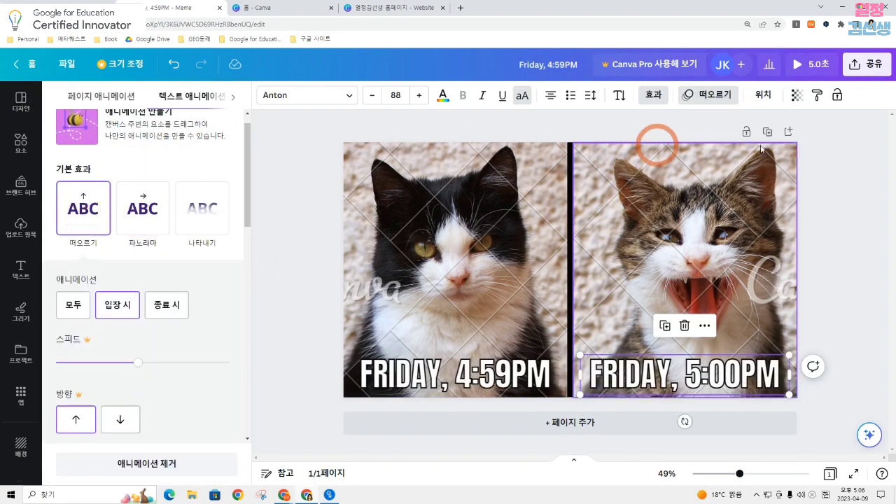
Close the animation settings and play the animated meme in full screen
left_click(837, 168)
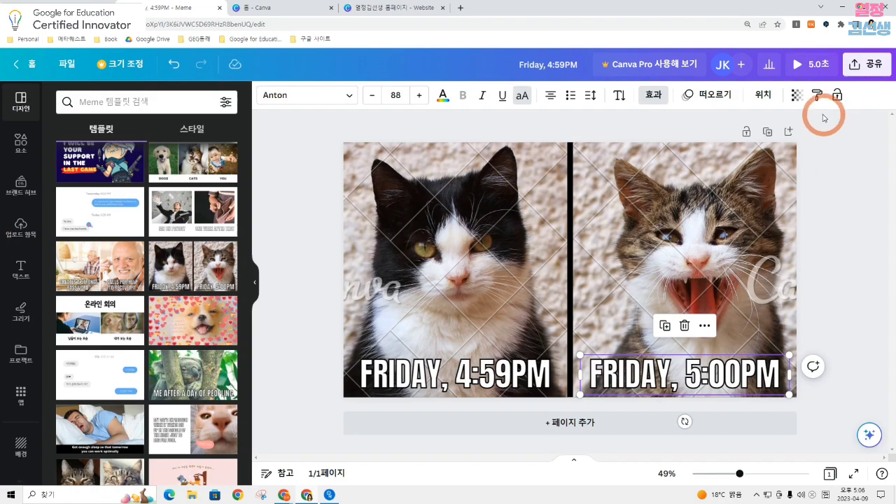
left_click(855, 475)
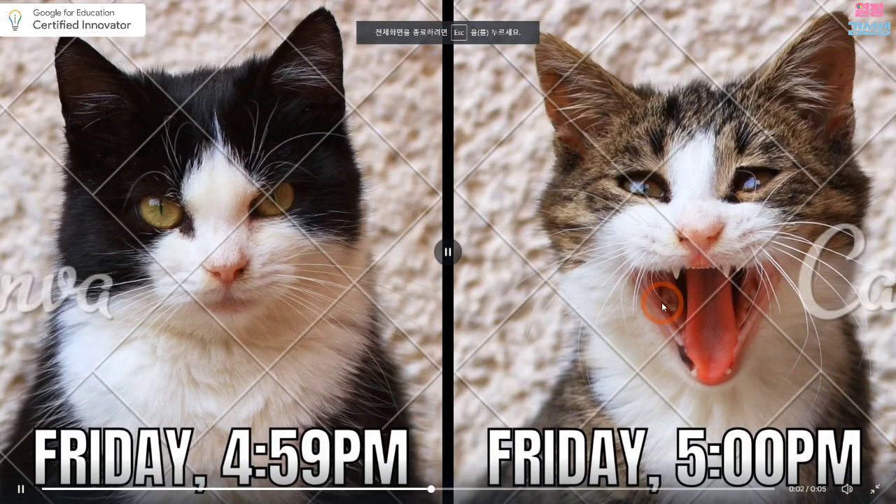
Exit the full-screen meme playback, return to the home page and open the Product Photos app
left_click(875, 491)
left_click(32, 65)
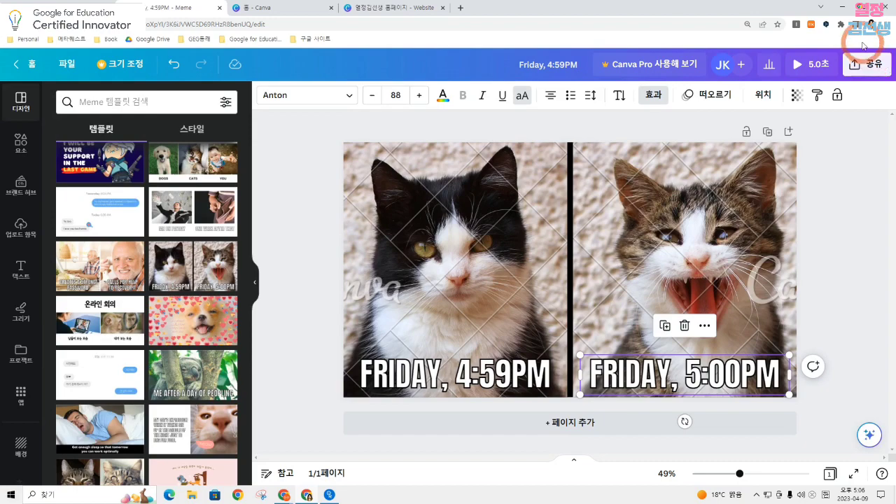
left_click(30, 64)
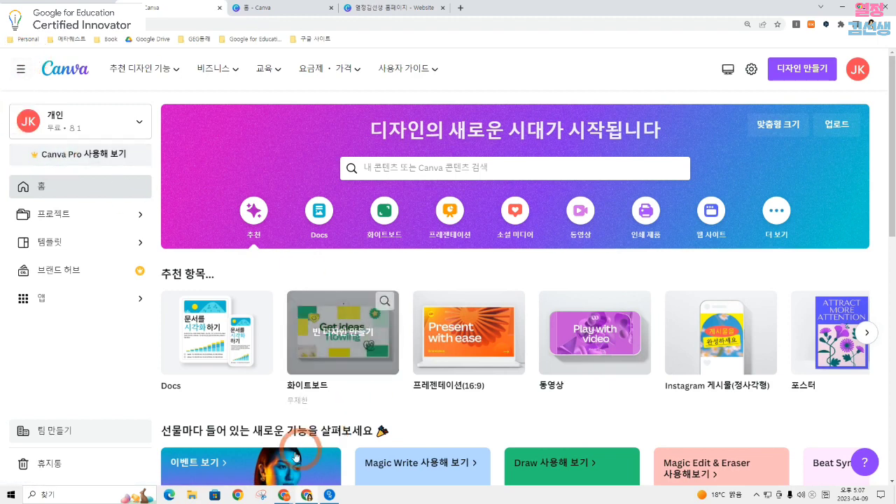
left_click(46, 298)
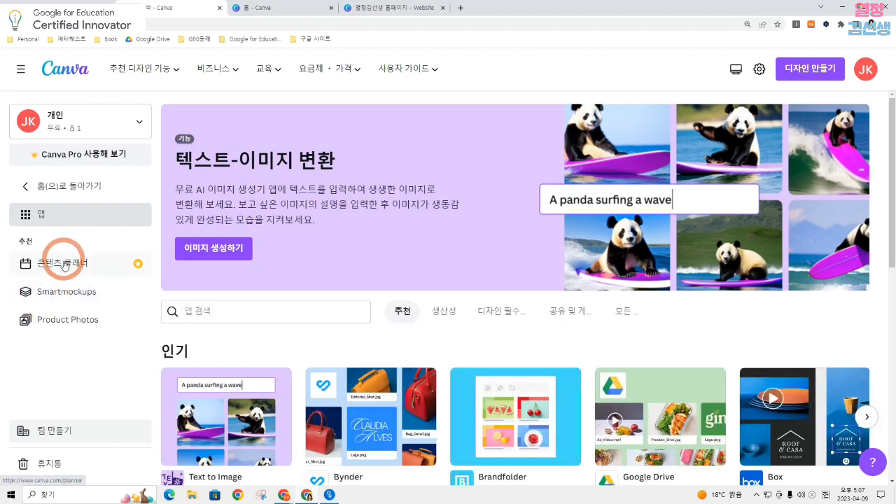
left_click(75, 327)
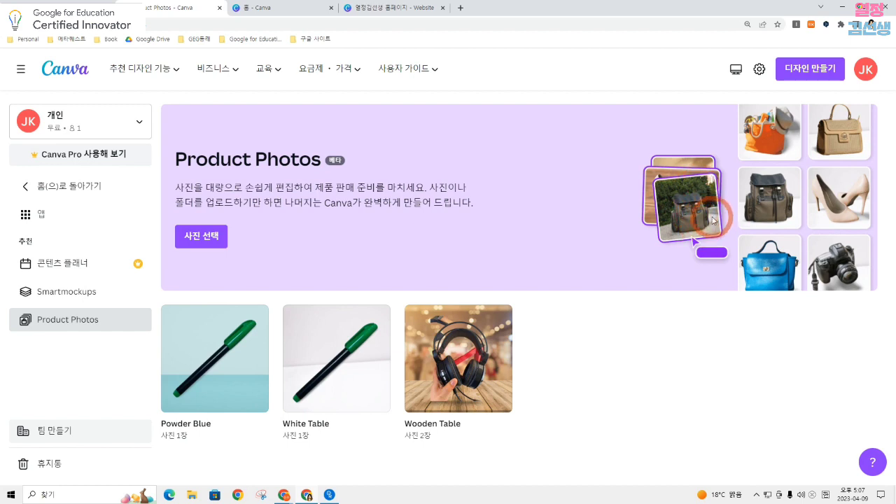
Upload the photo of the green-capped pen to Product Photos and continue to style selection
left_click(202, 238)
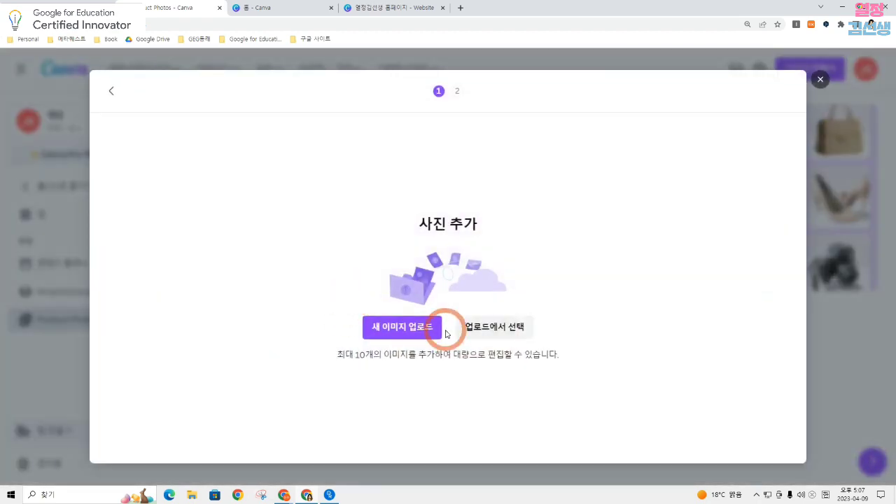
left_click(409, 328)
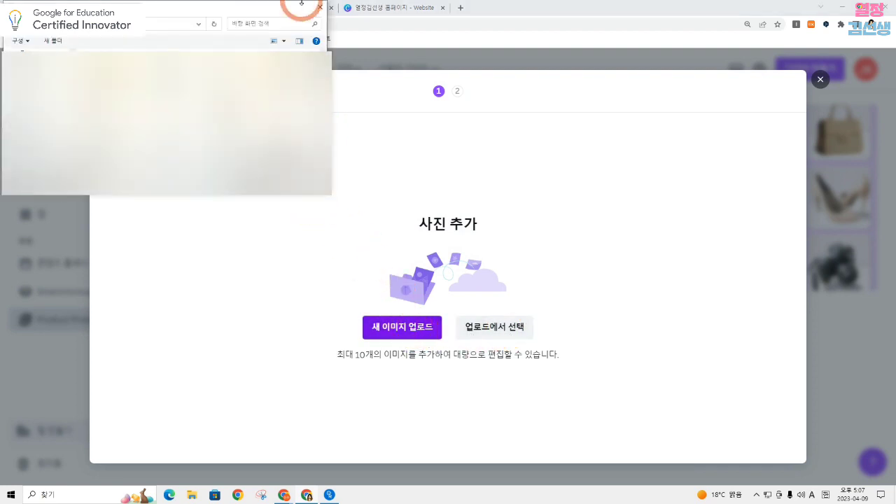
left_click_drag(325, 73, 325, 116)
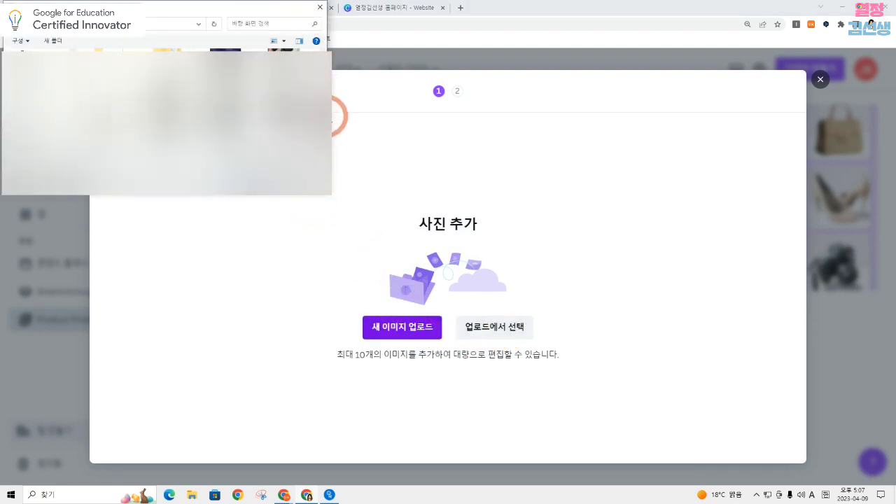
double_click(280, 126)
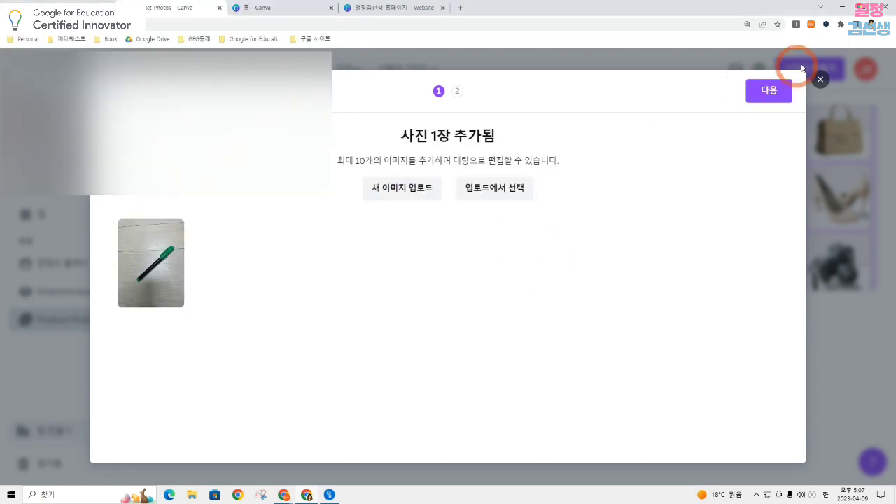
left_click(780, 92)
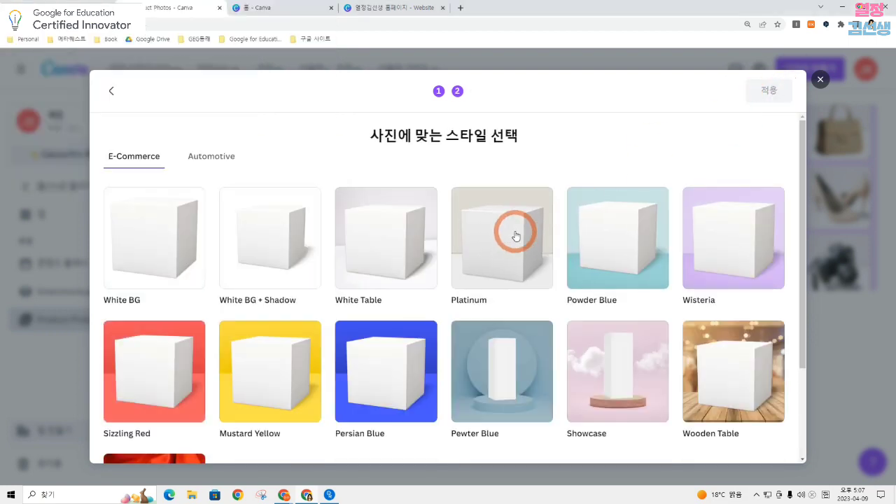
Apply the Showcase style from the E-Commerce styles to the uploaded pen photo
scroll(516, 235, "down", 1)
scroll(515, 236, "down", 2)
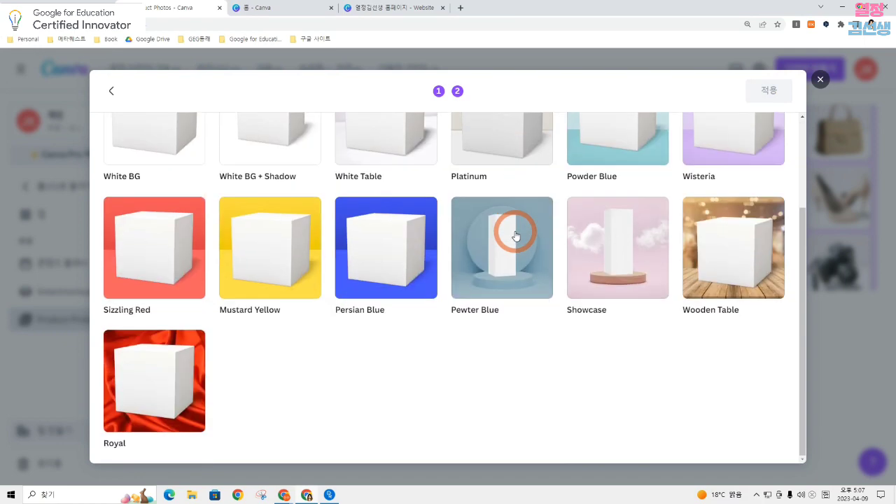
left_click(625, 246)
left_click(774, 96)
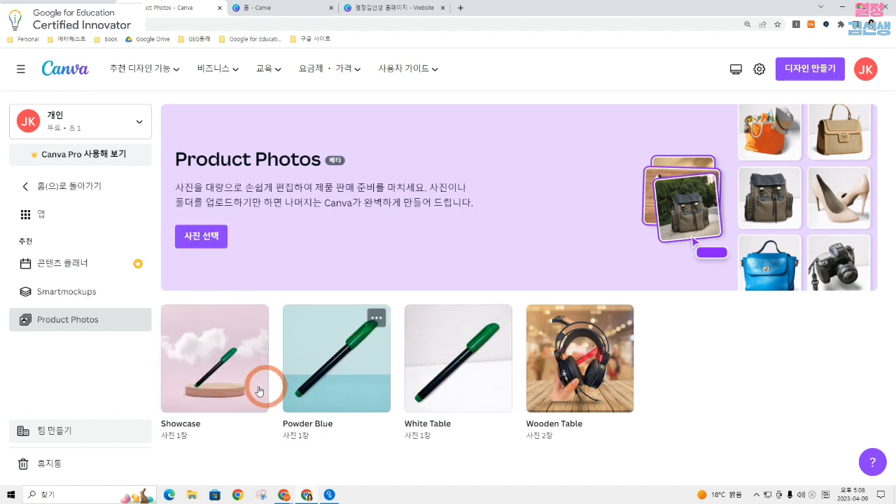
Open the Showcase pen image, view its enlarged preview with the save options, and close the preview
left_click(224, 355)
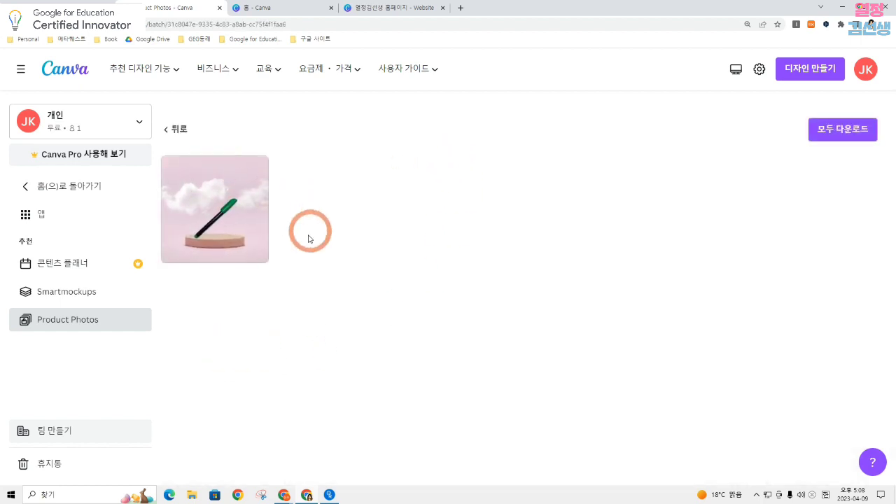
left_click(187, 197)
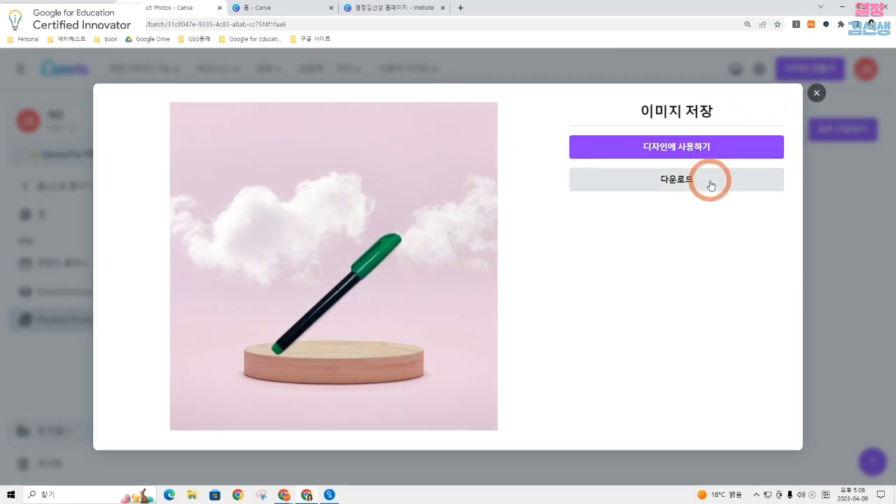
left_click(821, 100)
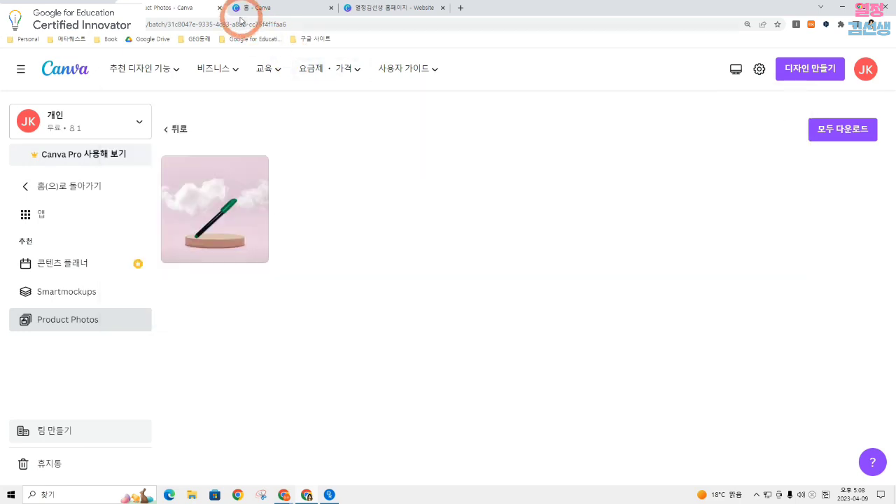
Return to the home page and create a new blank presentation
left_click(20, 71)
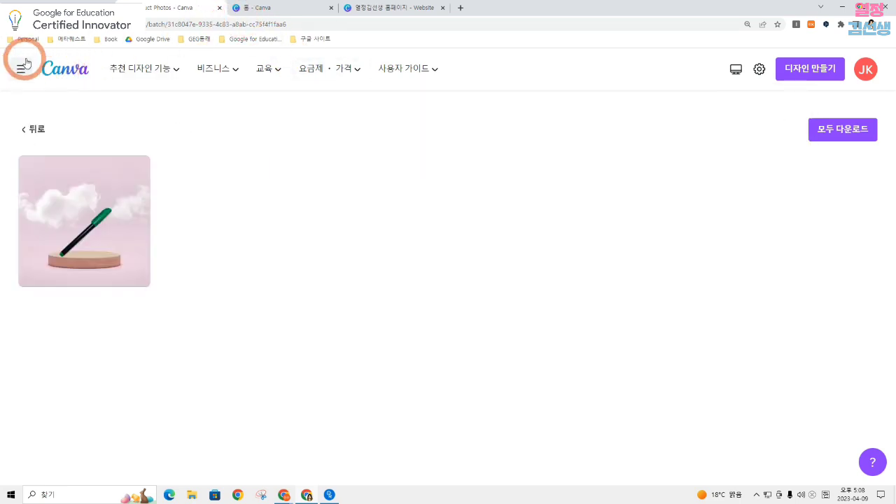
left_click(51, 70)
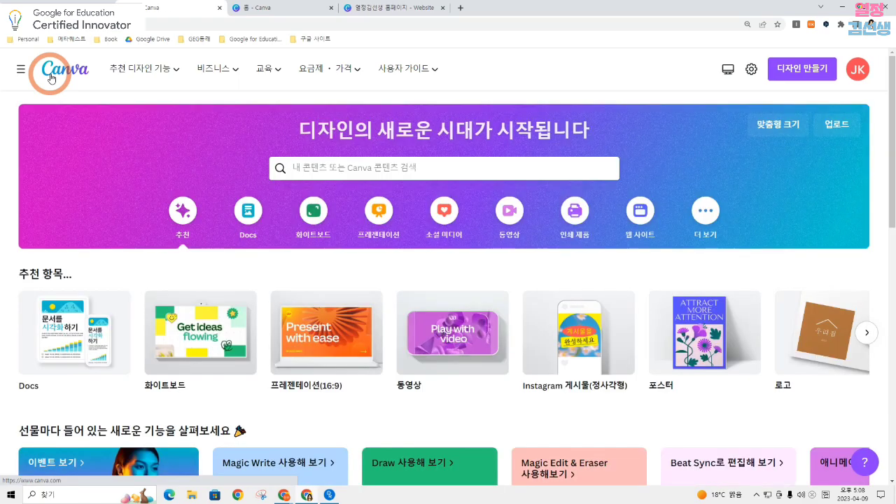
scroll(156, 260, "down", 4)
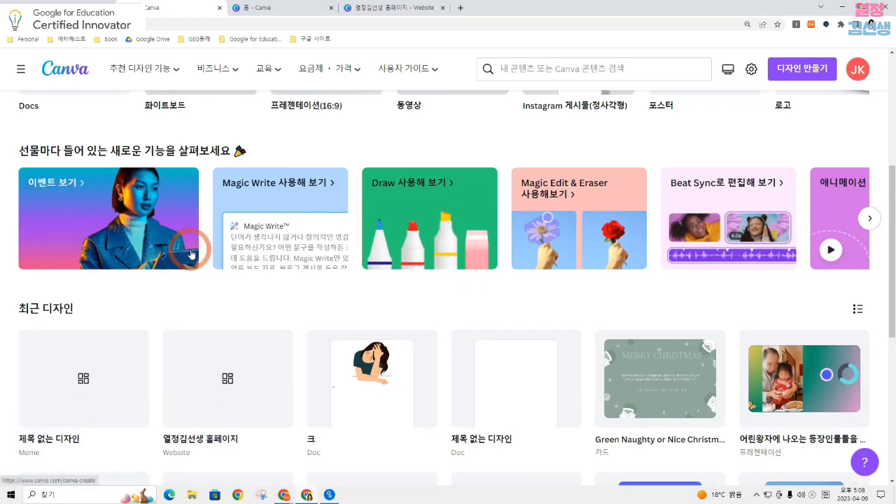
scroll(192, 253, "up", 3)
left_click(759, 356)
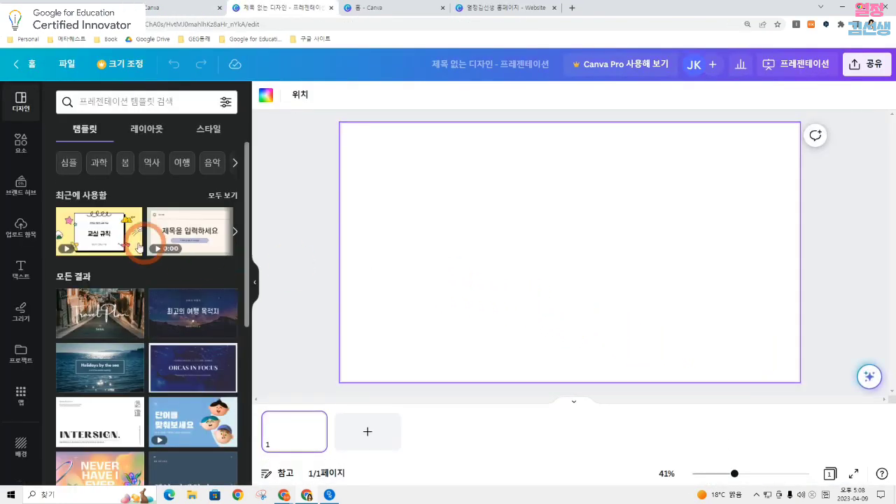
Browse the available chart types and insert the grouped vertical bar chart on the blank slide
scroll(29, 189, "down", 5)
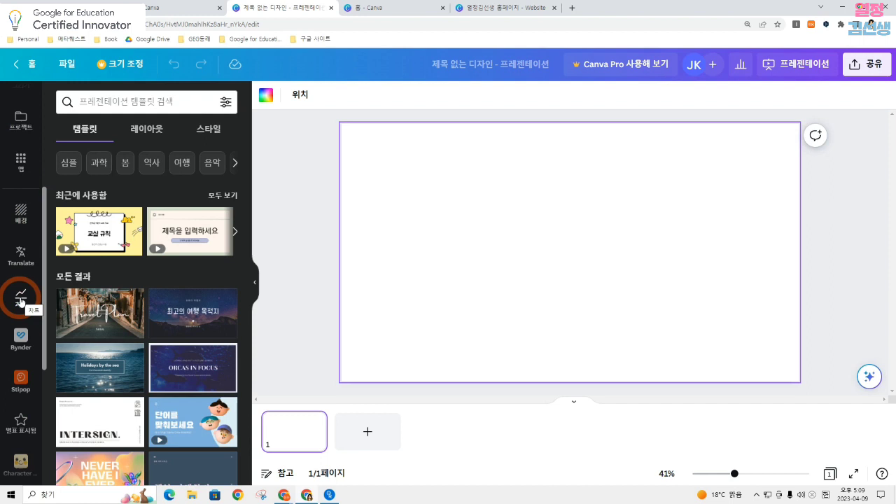
left_click(21, 300)
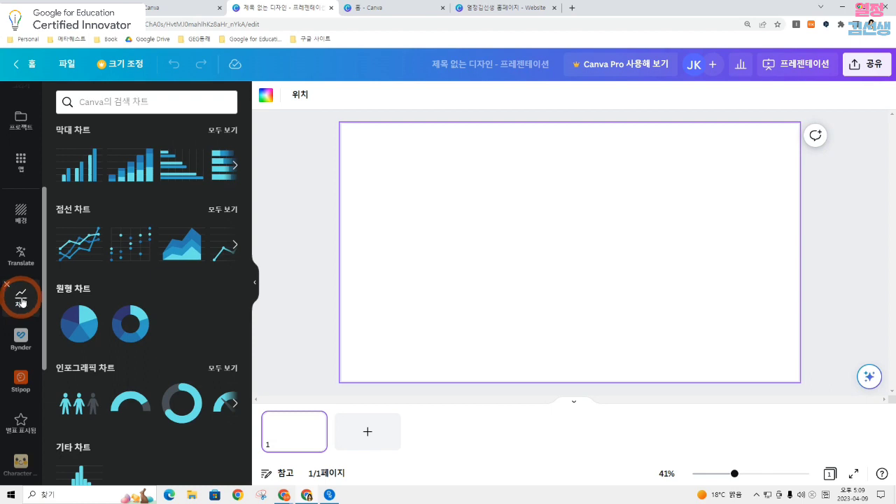
scroll(104, 210, "down", 1)
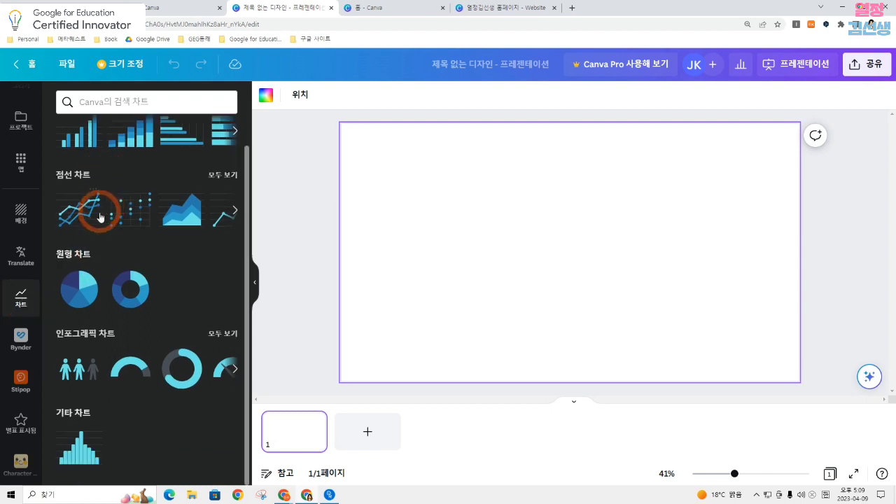
scroll(98, 208, "up", 1)
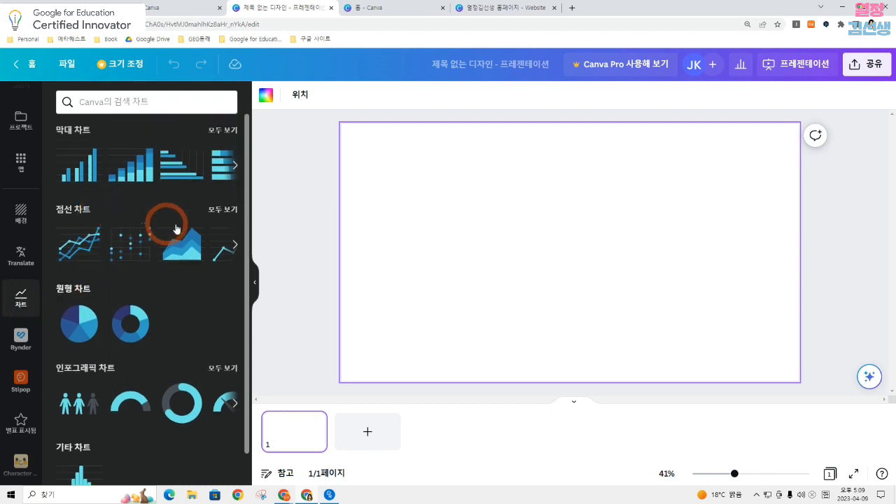
left_click(76, 165)
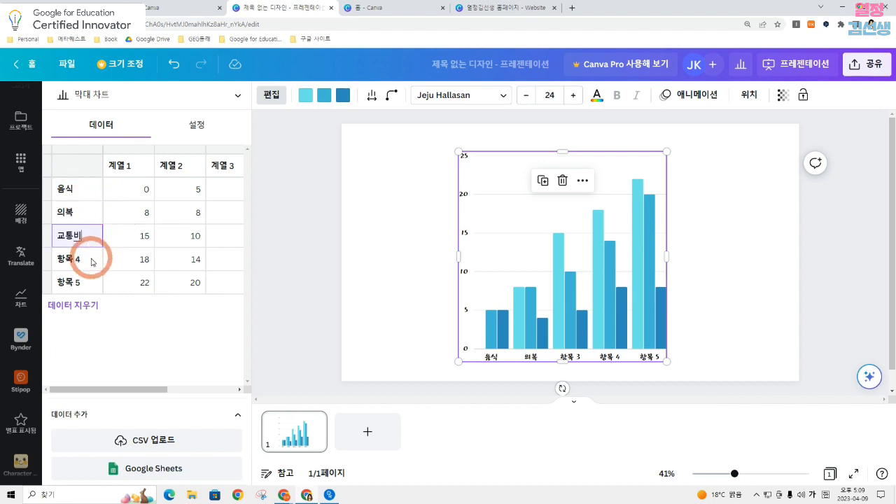
Rename the chart's first three categories as 음식, 의복 and 교통비, and shift the chart slightly on the slide
left_click(92, 262)
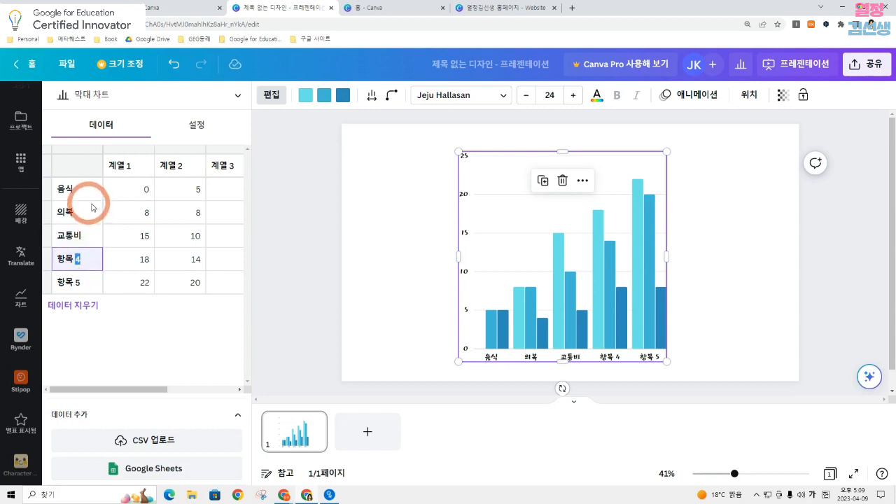
left_click(489, 357)
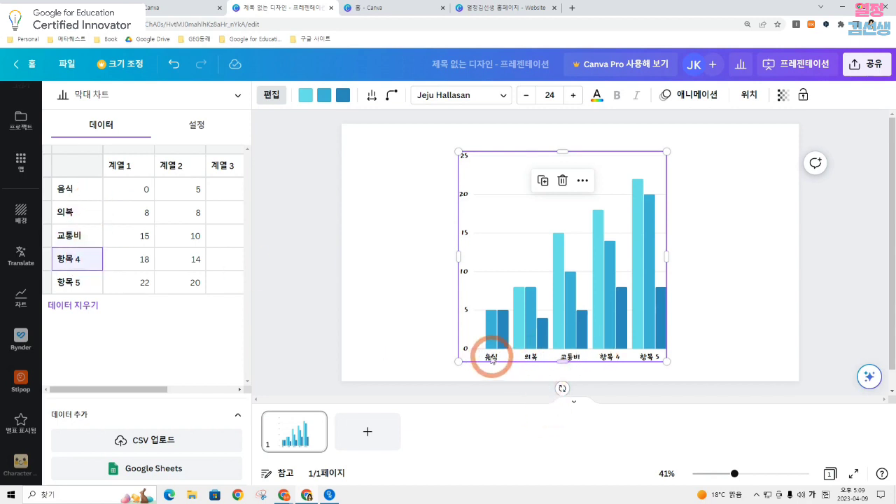
mouse_move(481, 358)
left_mouse_down()
mouse_move(510, 358)
mouse_move(480, 358)
left_mouse_up()
left_click(716, 296)
Set the chart's 음식 values to 5 for 계열 1 and 10 for 계열 2
double_click(617, 250)
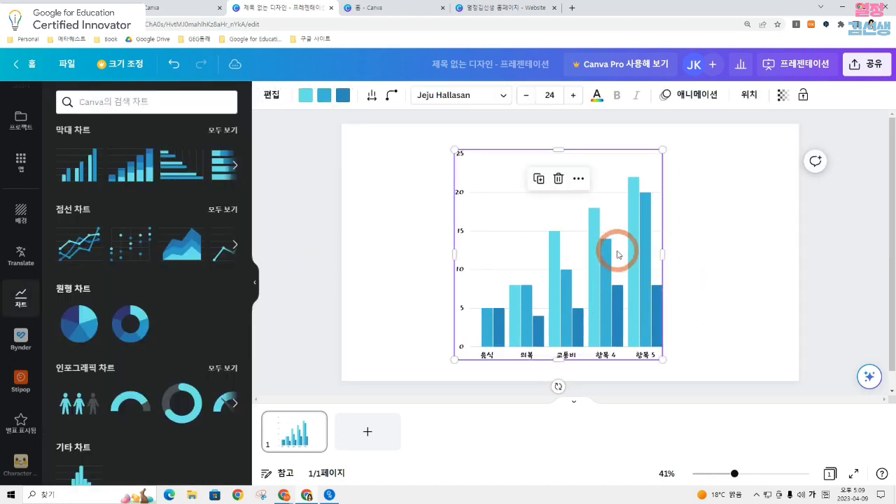
left_click(121, 166)
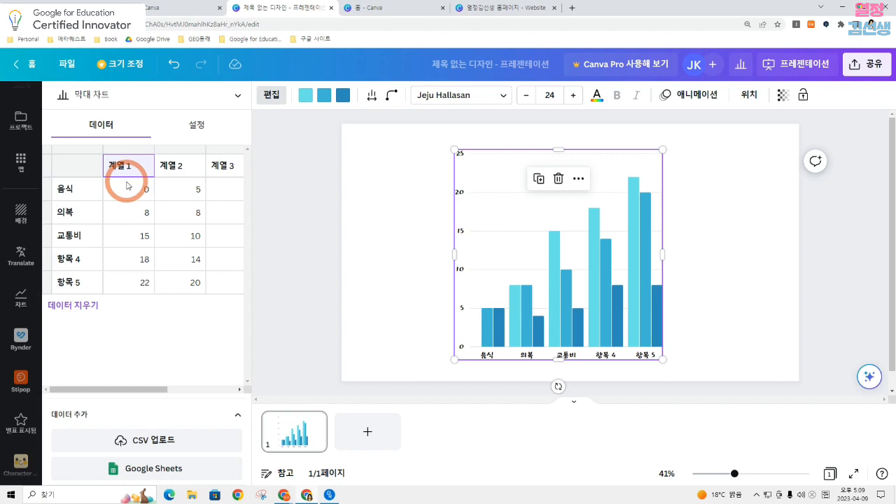
left_click(129, 193)
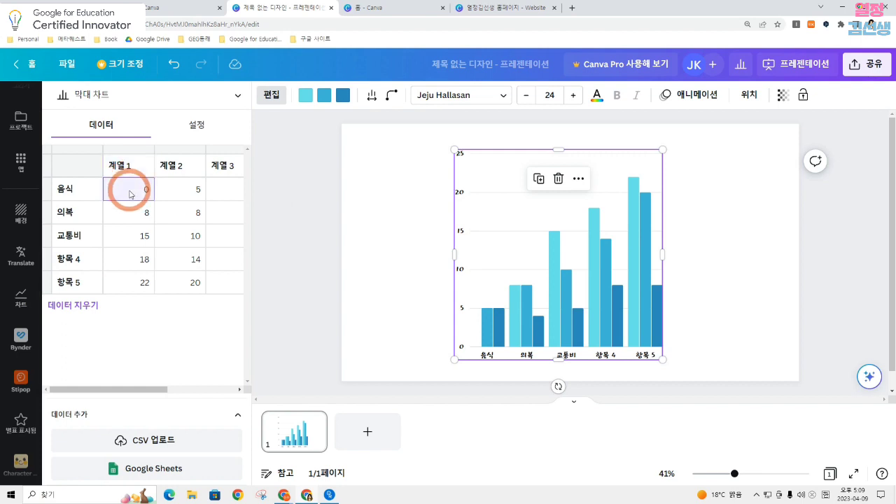
type("5")
left_click(190, 192)
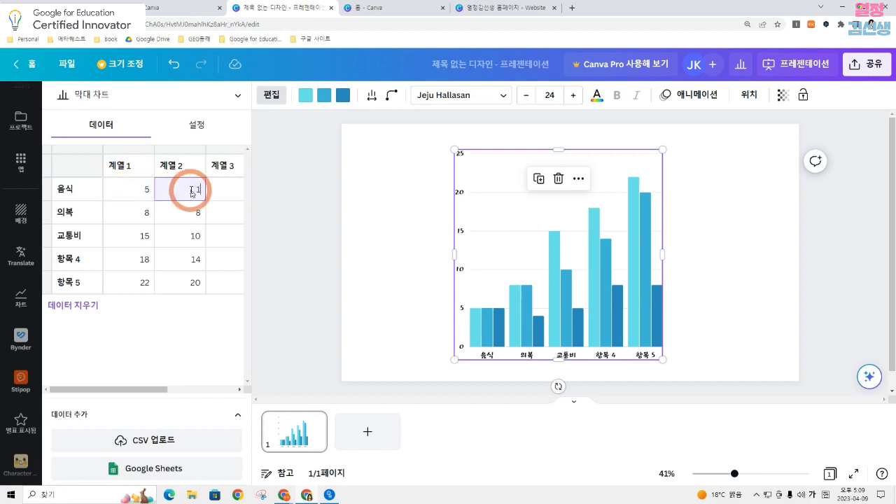
type("10")
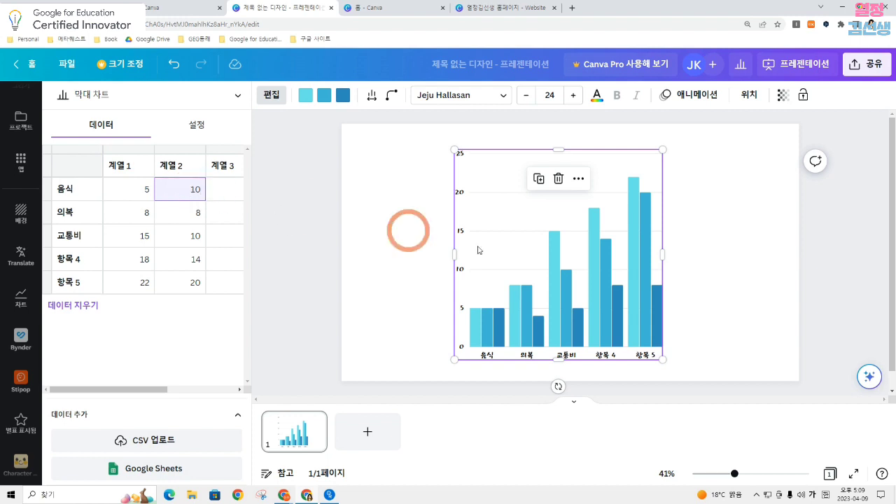
left_click(818, 298)
left_click(600, 297)
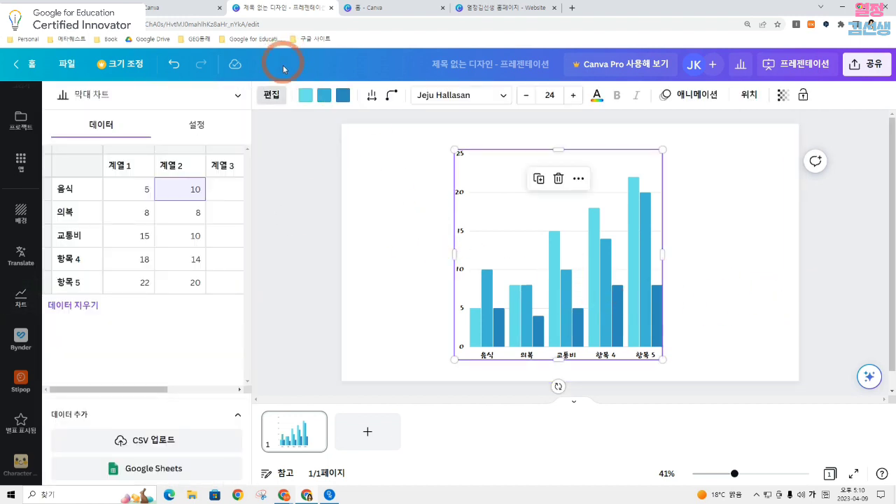
Recolor the chart's first series light purple and its second series light orange
left_click(306, 98)
left_click(160, 371)
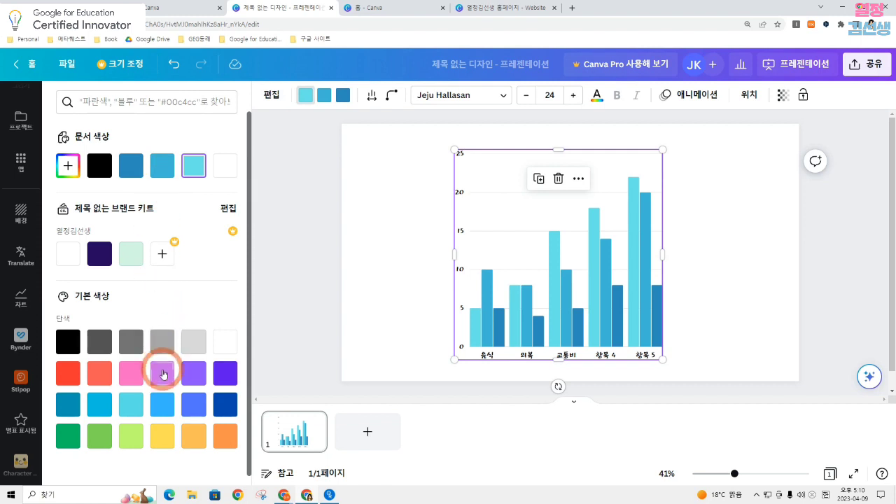
left_click(324, 94)
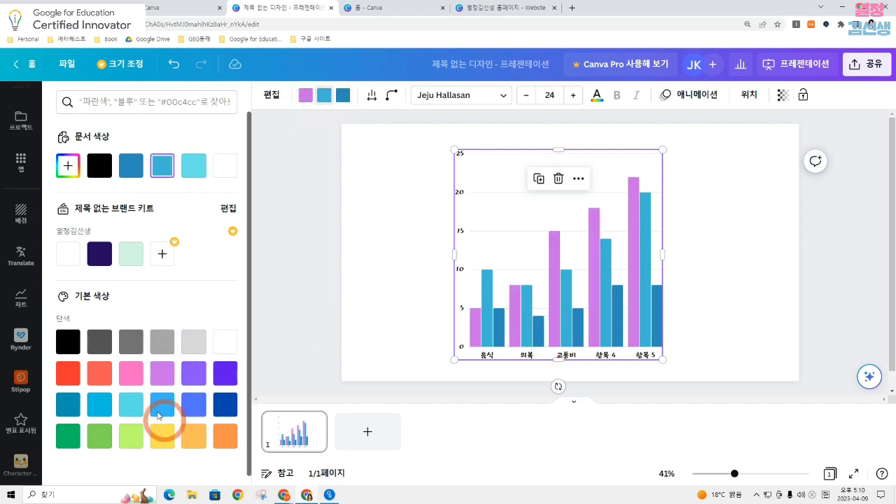
left_click(190, 439)
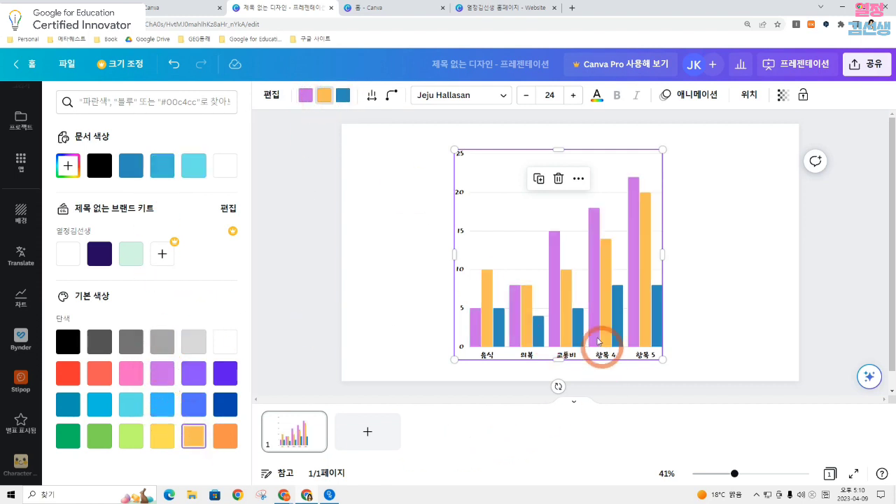
Adjust the spacing between the chart's bars and set their corner roundness (둥근 정도) to 45
left_click(371, 96)
left_click_drag(382, 141, 446, 142)
left_click(392, 96)
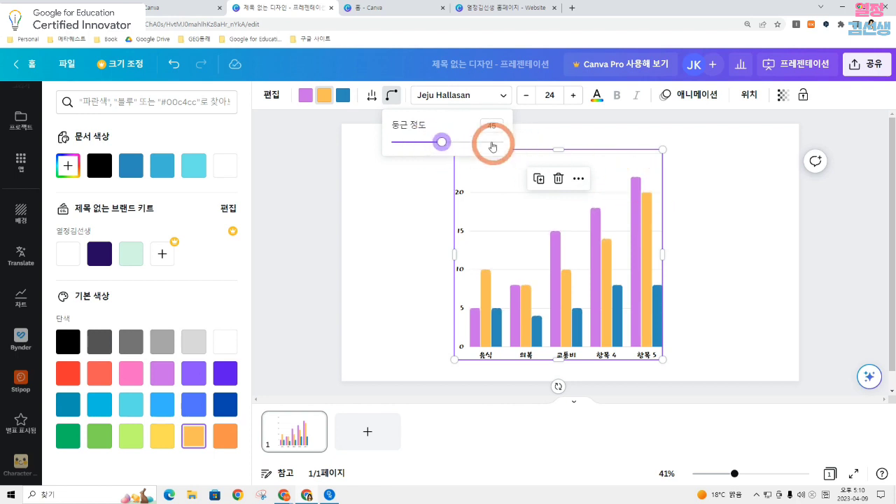
Change the bar chart's label font to 210 나의동무
left_click(525, 133)
left_click(456, 151)
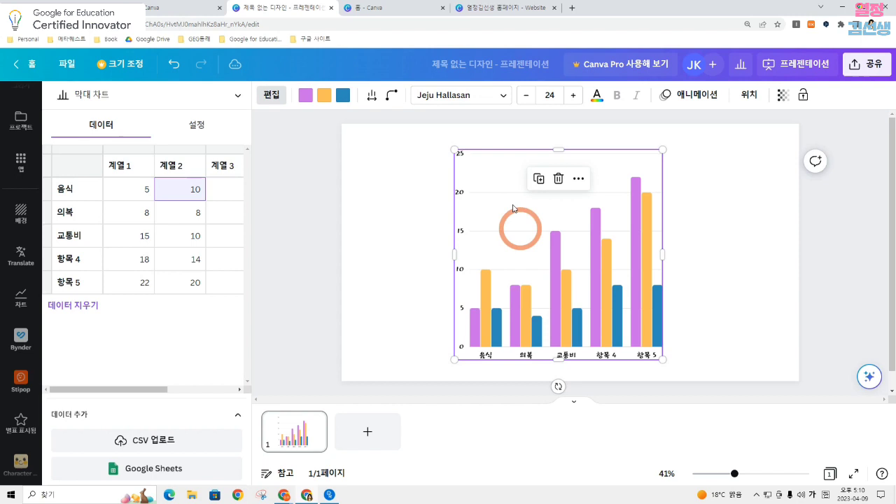
left_click(467, 95)
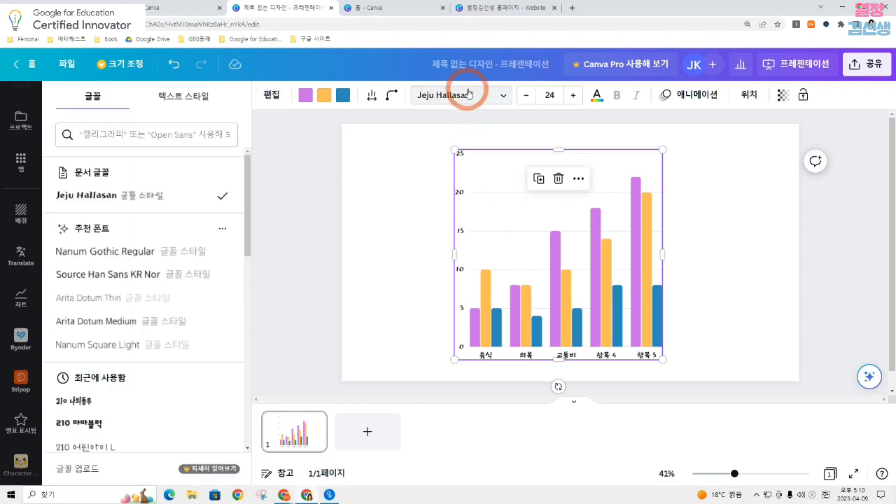
left_click(140, 405)
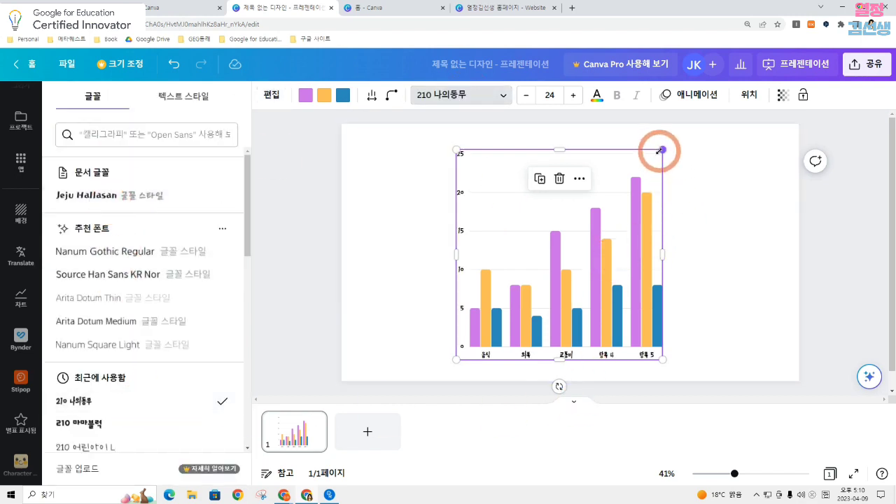
Enlarge the bar chart to a font size of 28.1 and recentre it on the slide
left_click_drag(662, 150, 726, 141)
left_click_drag(644, 254, 632, 267)
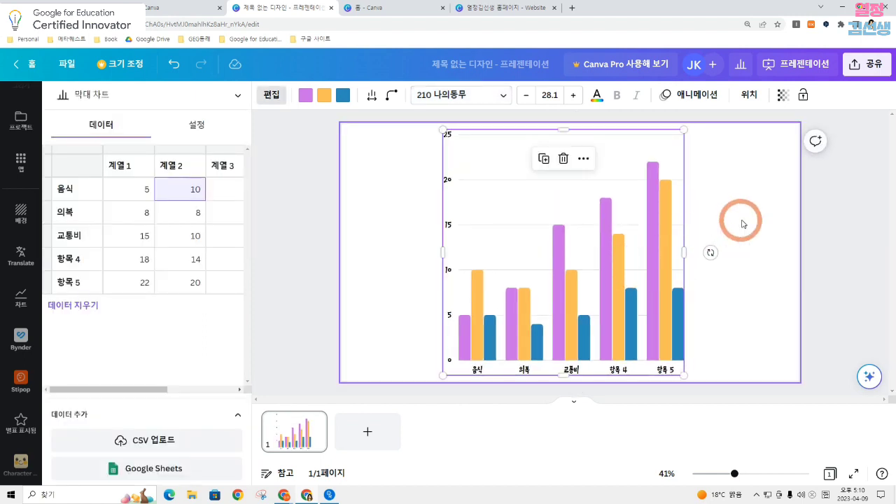
left_click(741, 222)
left_click(492, 234)
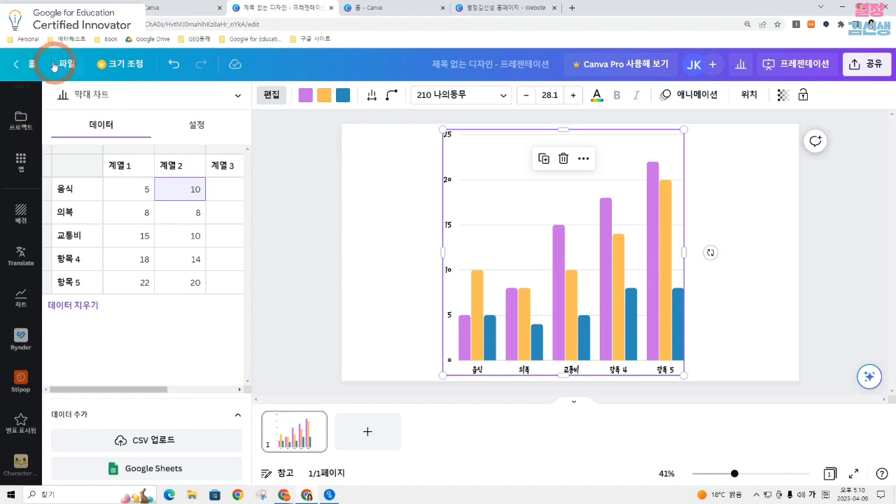
Search the Canva home page's templates for 그래프 and open the Pink Payday Budget Pie Chart template for editing
left_click(156, 9)
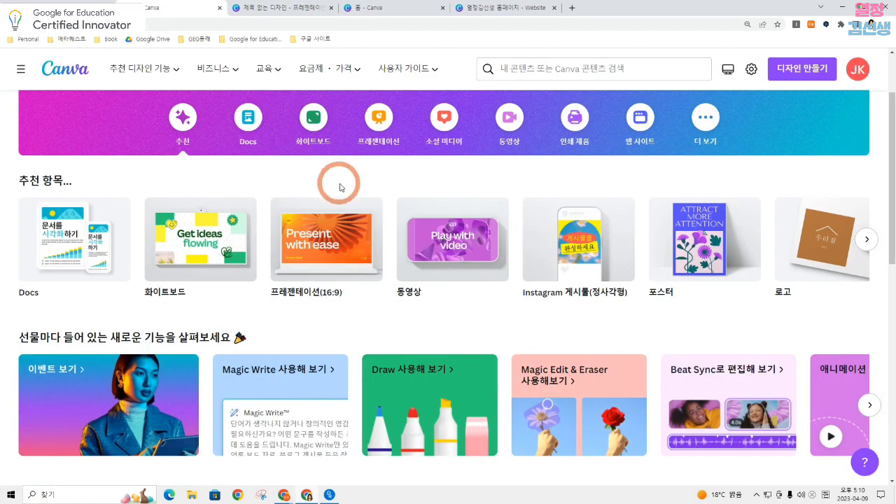
scroll(340, 186, "up", 2)
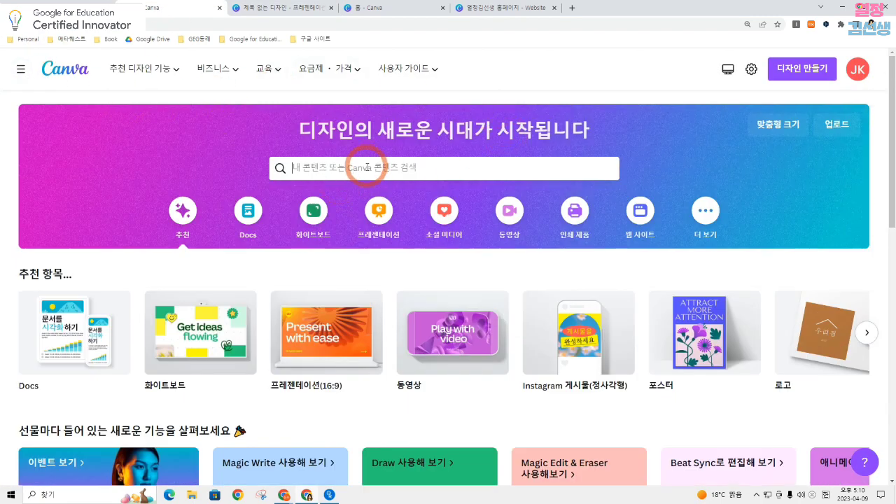
left_click(367, 167)
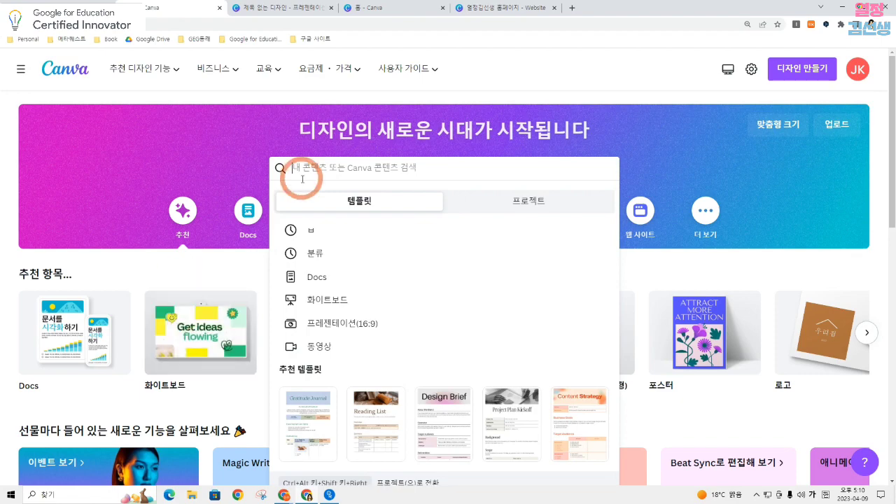
type("그래프")
key("Return")
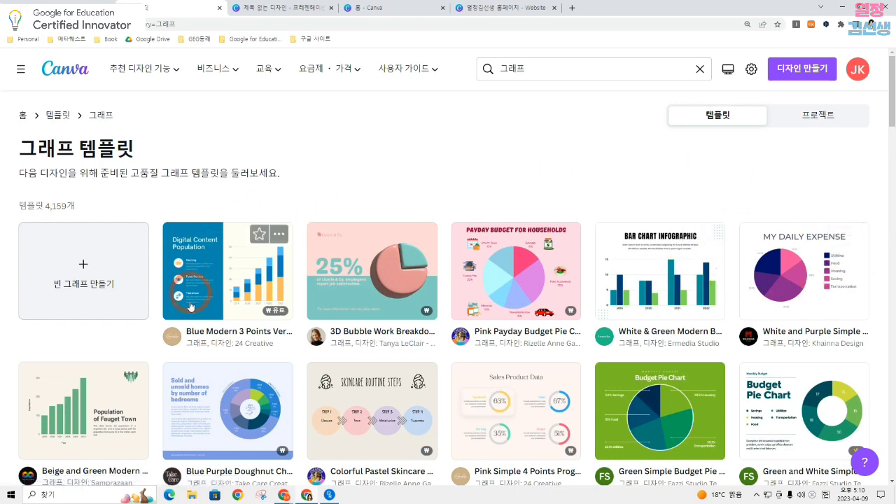
left_click(479, 293)
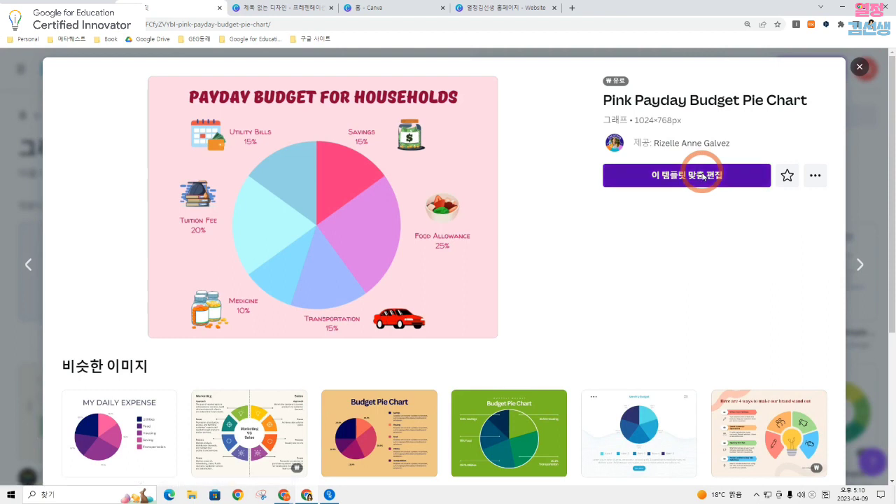
left_click(703, 176)
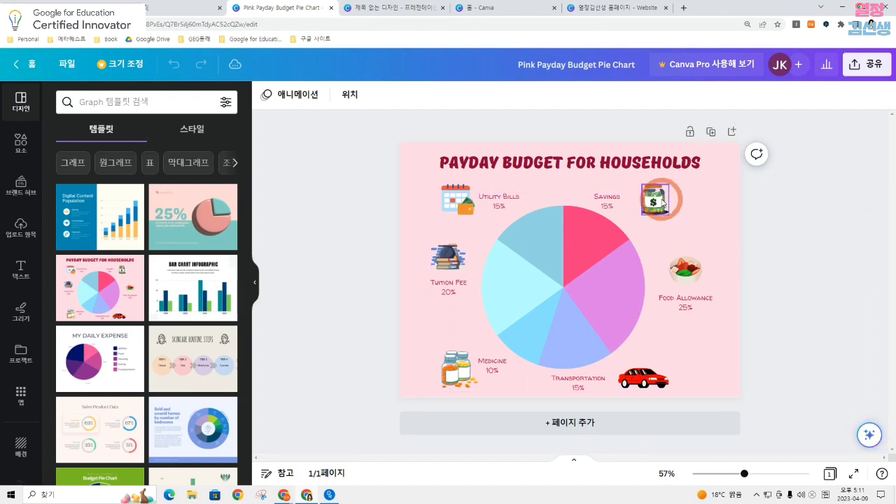
Set the Savings value in the pie chart's data to 50
left_click(573, 244)
left_click(551, 224)
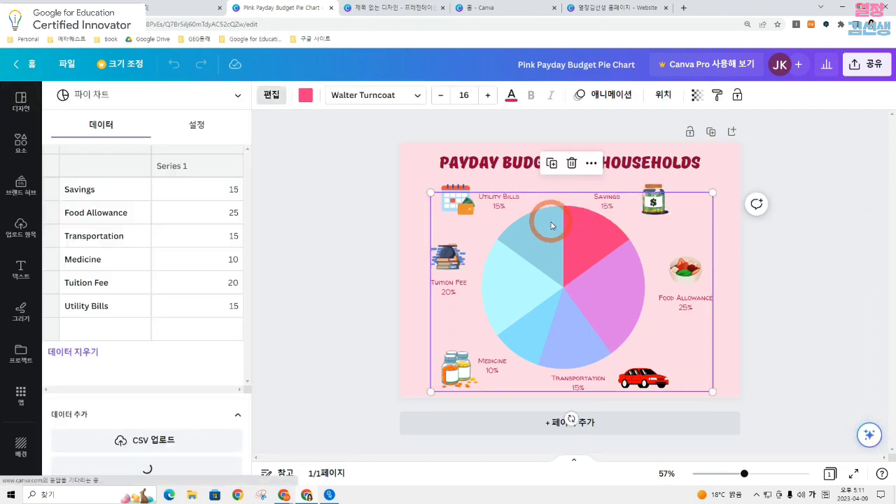
left_click(187, 174)
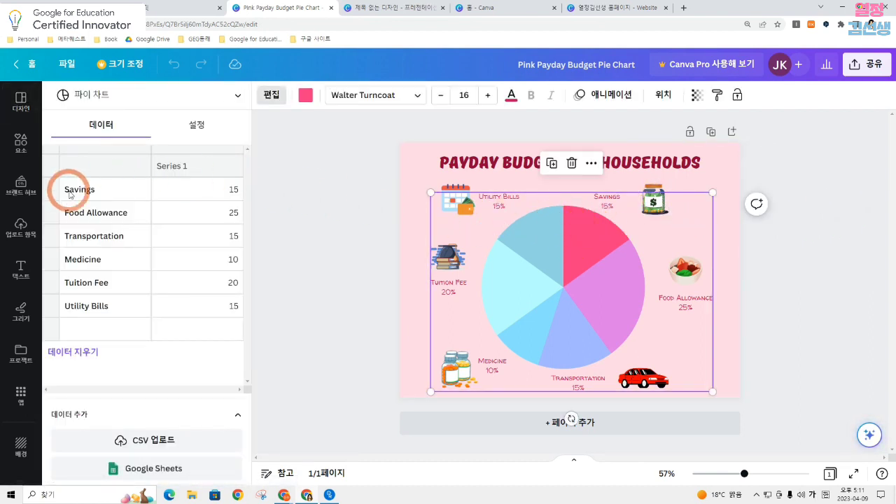
left_click(103, 189)
left_click(237, 196)
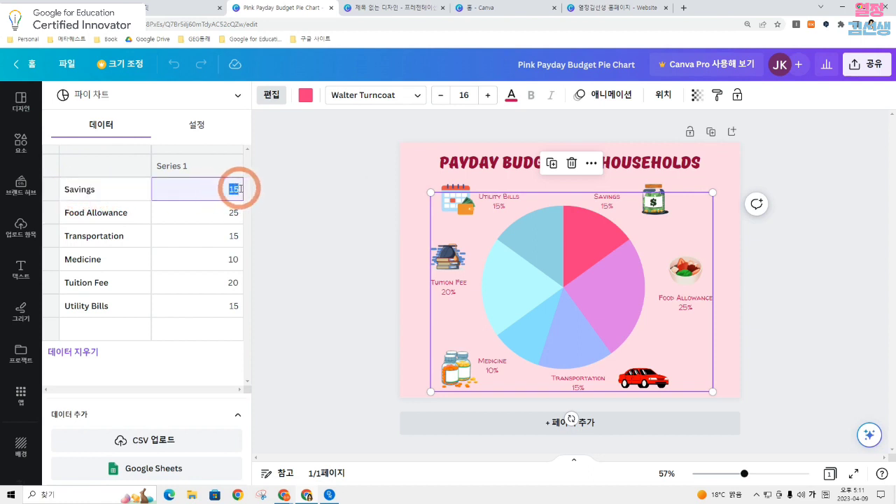
left_click(197, 223)
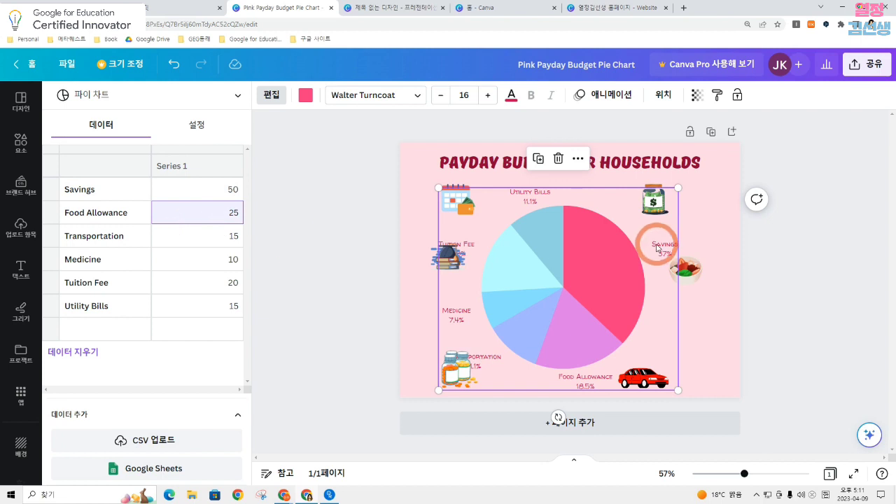
Shift the pie chart slightly upward on the page and deselect it
left_click(622, 160)
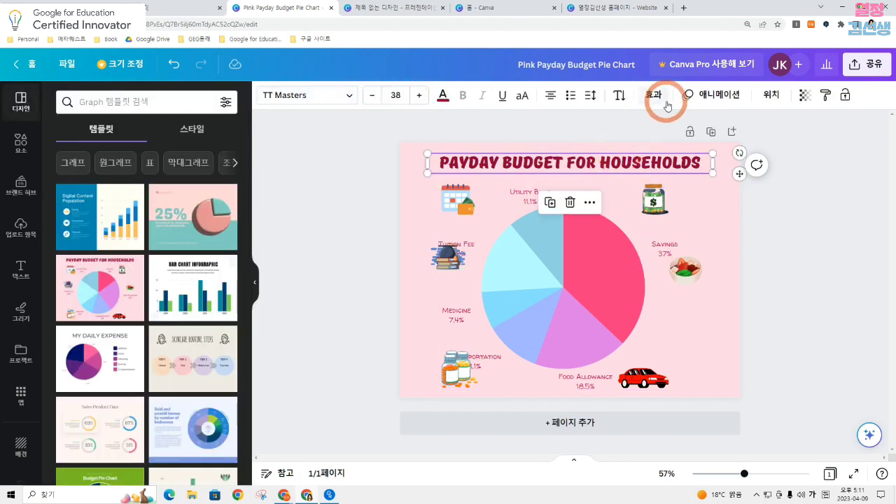
left_click(416, 180)
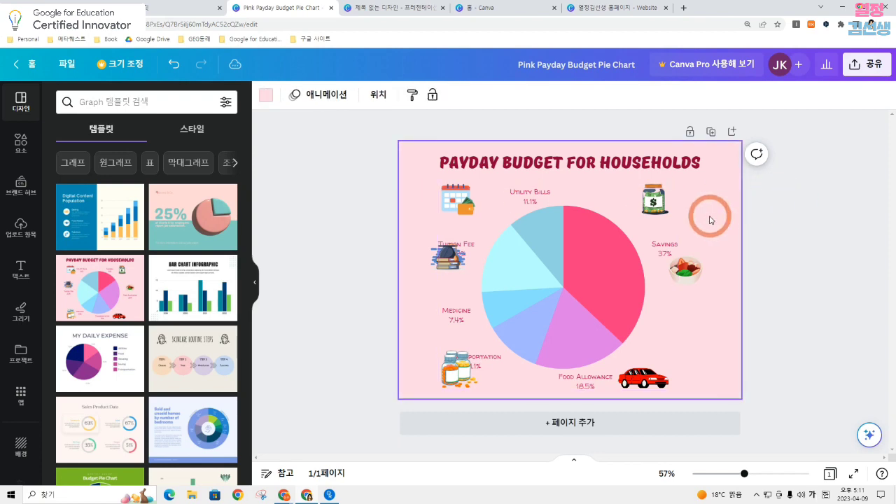
left_click(258, 286)
left_click(575, 238)
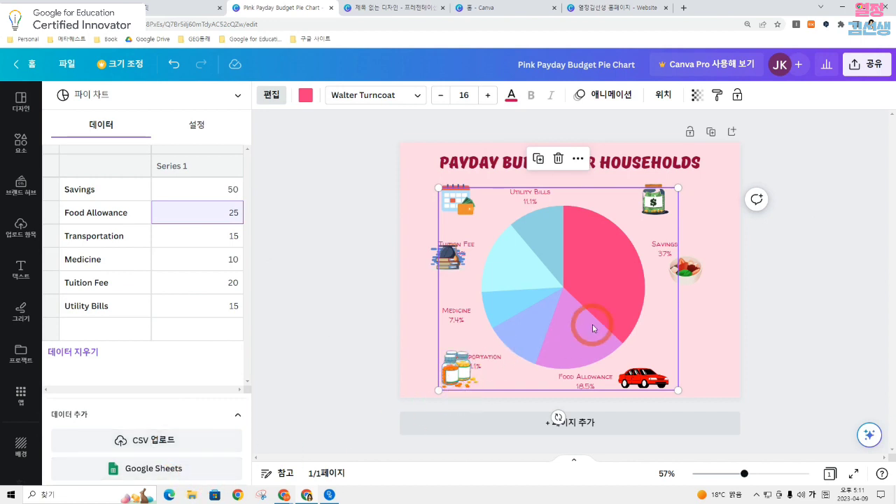
left_click_drag(642, 322, 650, 304)
left_click(756, 282)
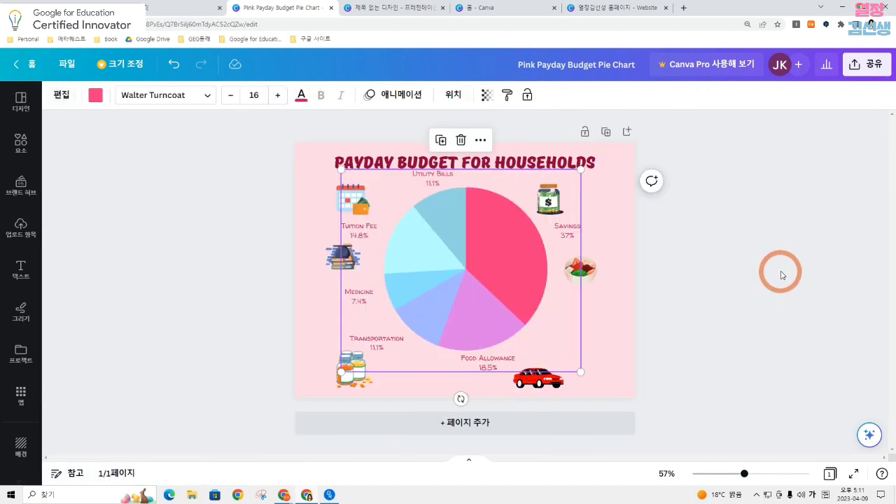
left_click(700, 266)
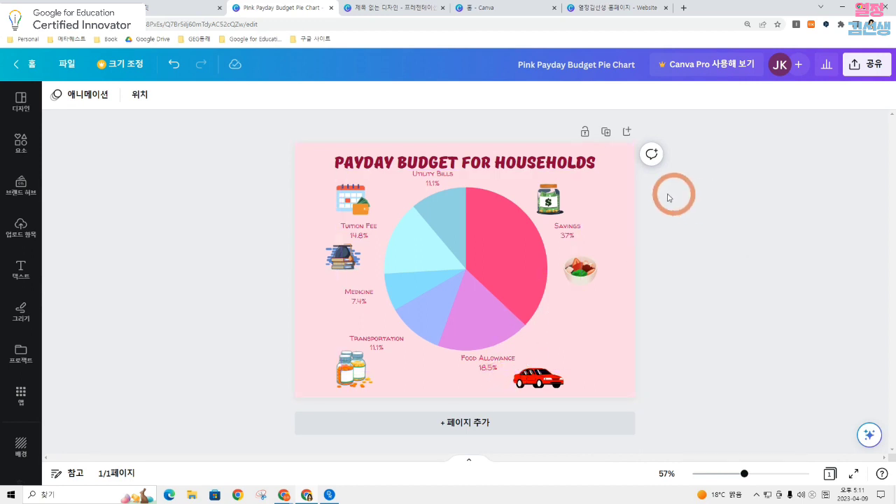
Add a second page to the design and enlarge the browser zoom to 150%
left_click(475, 425)
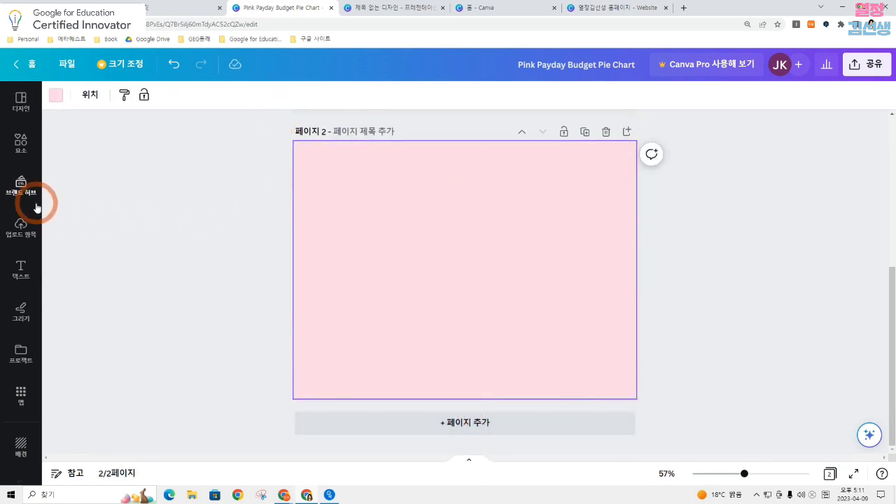
scroll(39, 165, "down", 6)
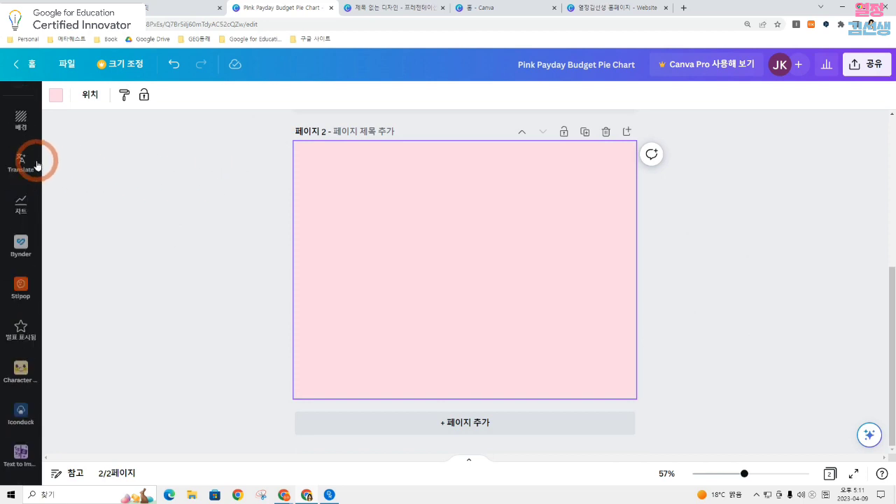
scroll(39, 163, "down", 2)
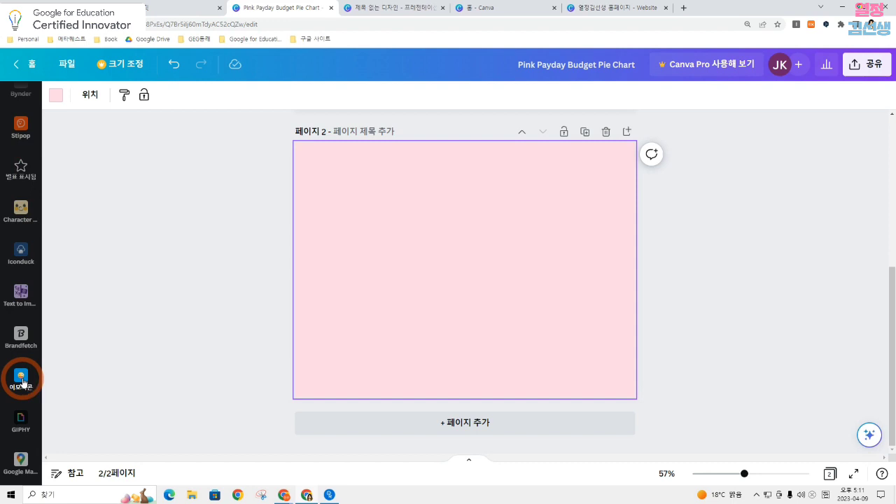
key("ctrl+plus")
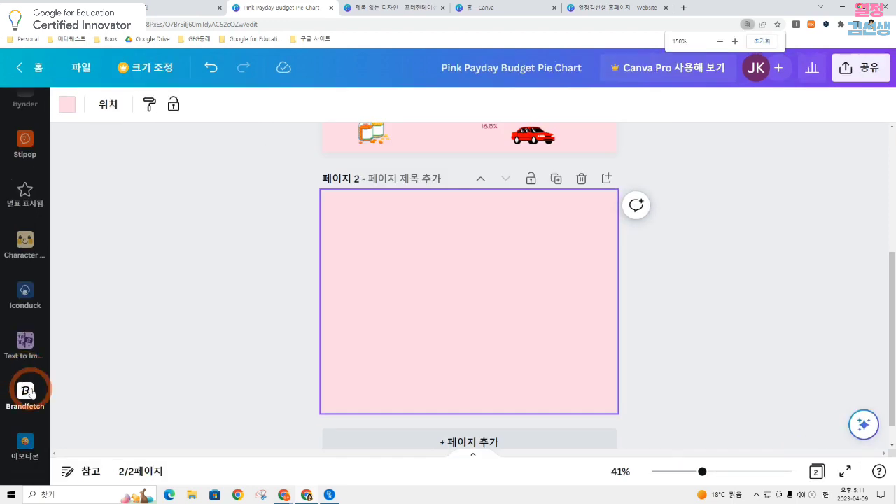
scroll(30, 393, "down", 2)
scroll(34, 374, "up", 6)
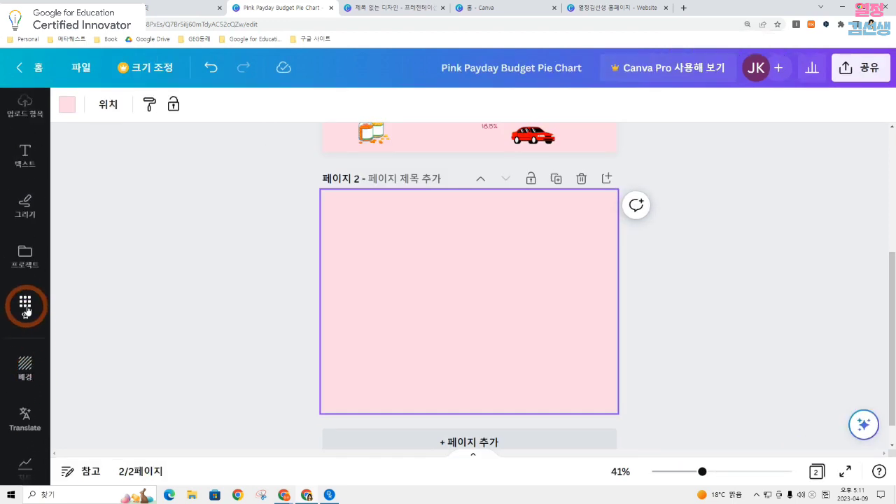
Add the laughing face with closed eyes and the two pink hearts from the 이모티콘 app to page 2
left_click(25, 306)
scroll(112, 274, "down", 6)
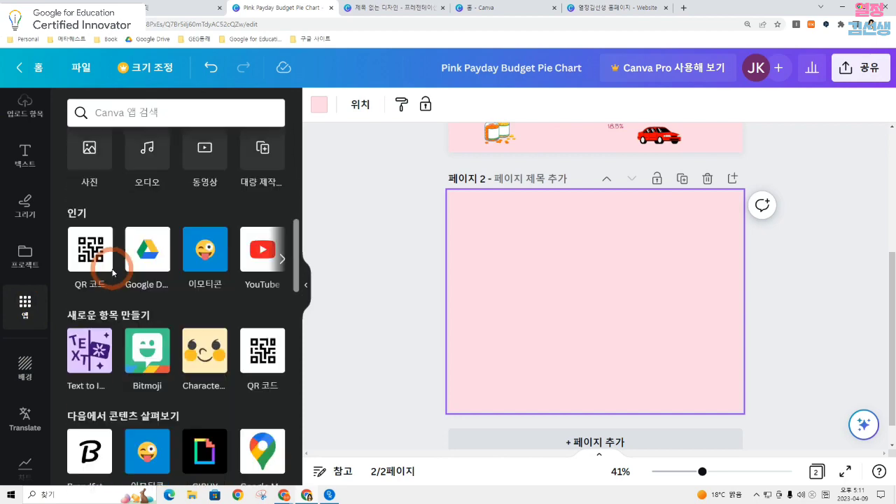
scroll(112, 273, "down", 3)
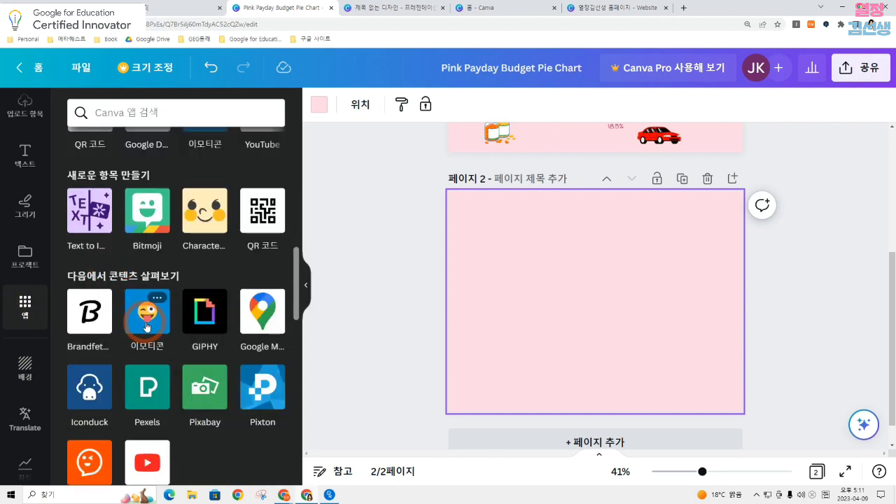
left_click(148, 324)
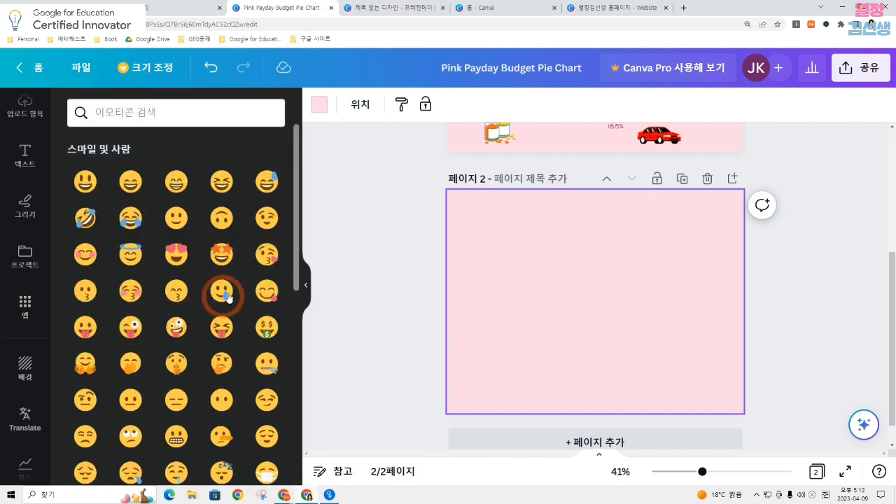
left_click(132, 181)
scroll(206, 400, "down", 10)
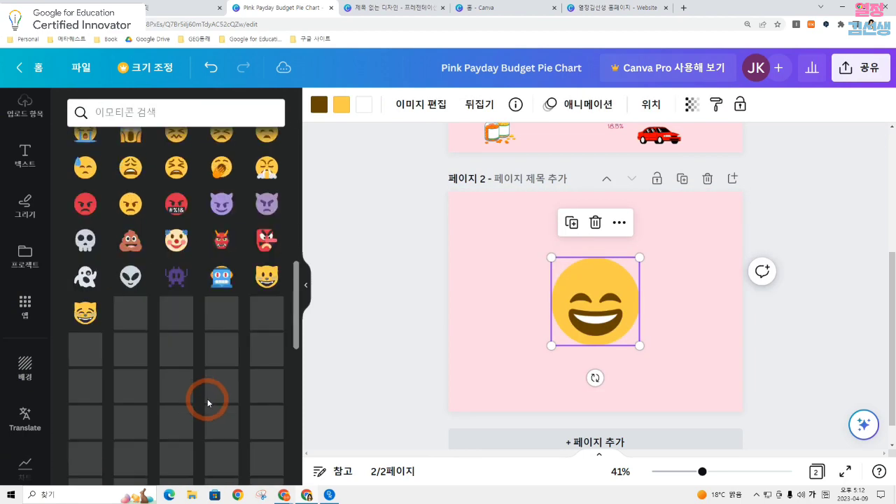
left_click(236, 239)
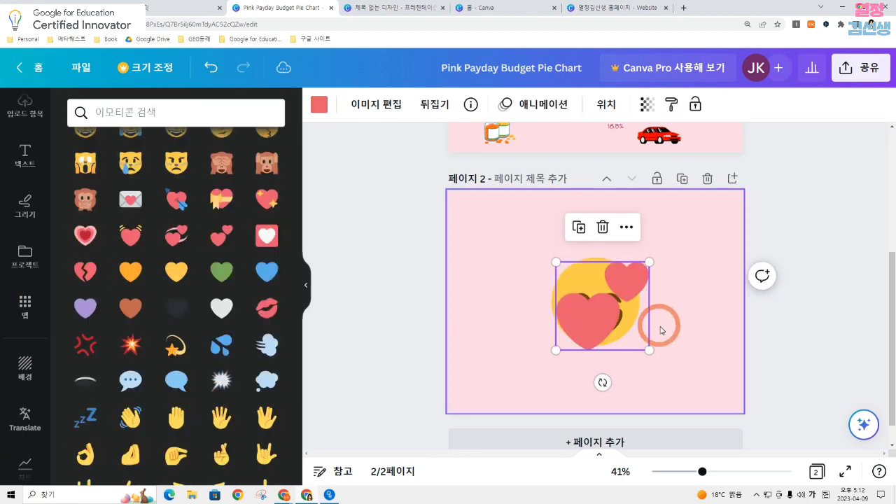
Separate the emojis on page 2, placing the hearts on the left half and the laughing face near the upper edge
left_click_drag(610, 319, 530, 316)
left_click_drag(636, 311, 694, 317)
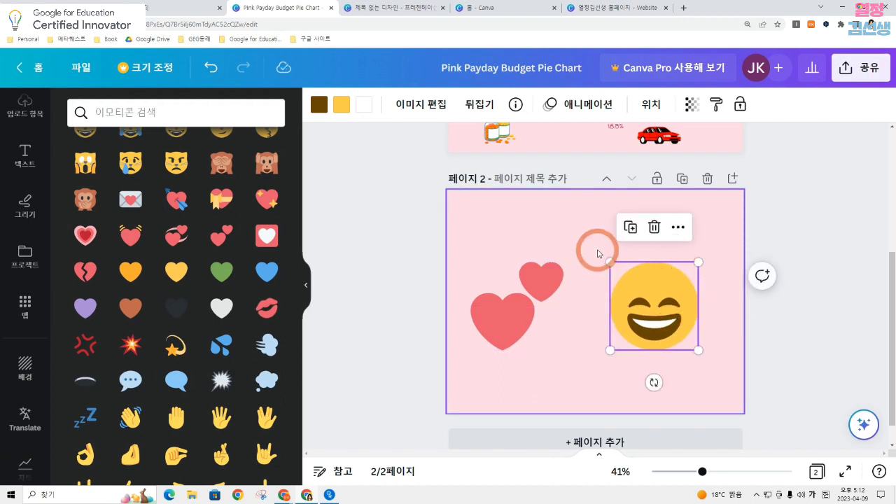
left_click_drag(647, 301, 619, 235)
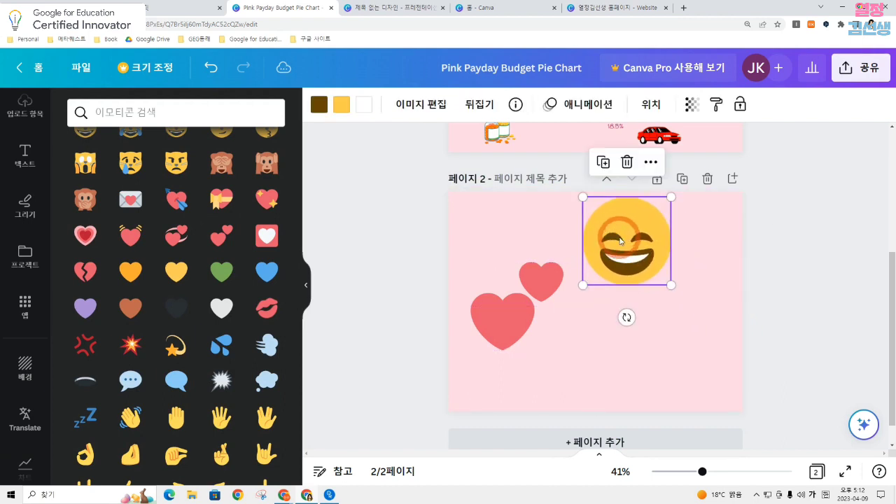
Add the Happy Easter GIF from the GIPHY app to page 2 and shift it toward the page's lower right
scroll(27, 280, "down", 3)
scroll(25, 290, "down", 5)
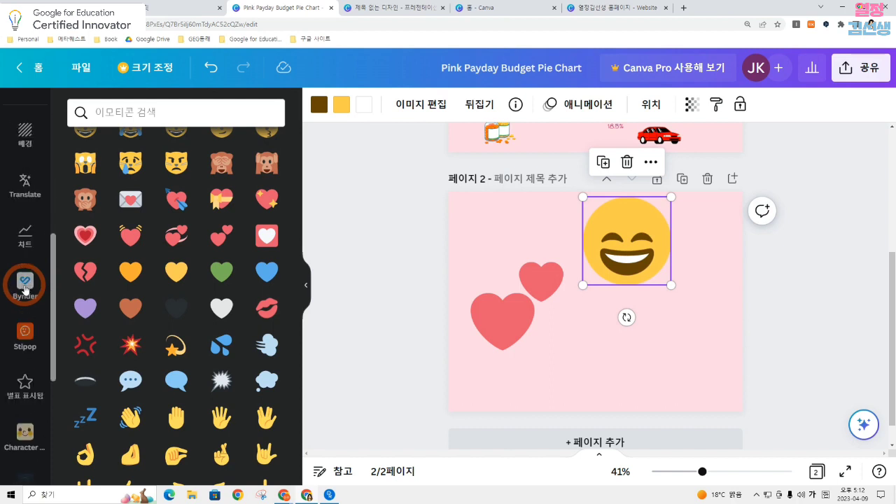
scroll(25, 291, "down", 2)
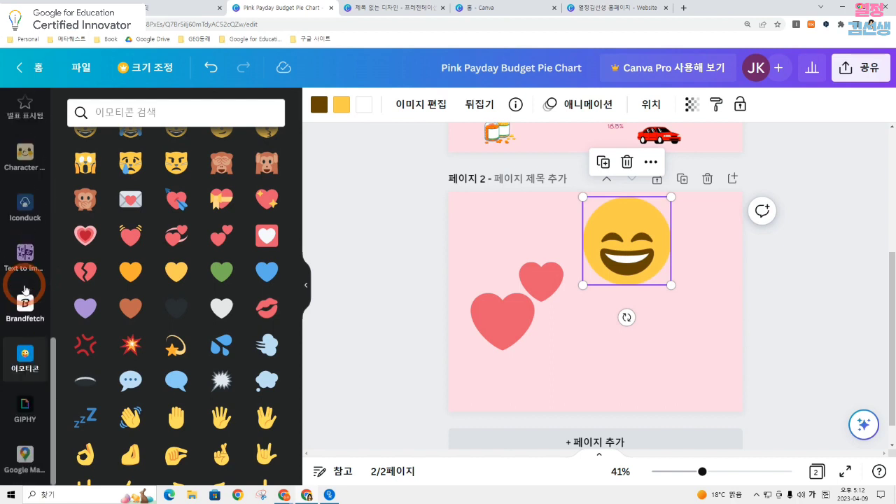
left_click(25, 416)
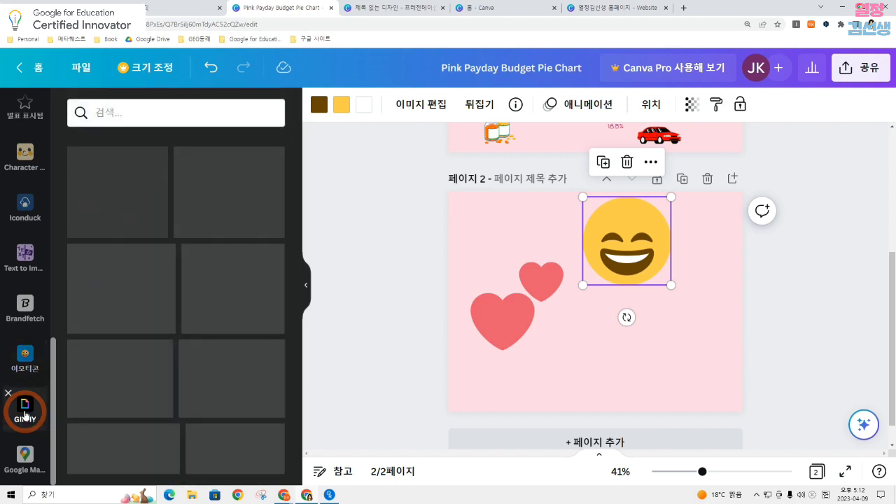
left_click(235, 274)
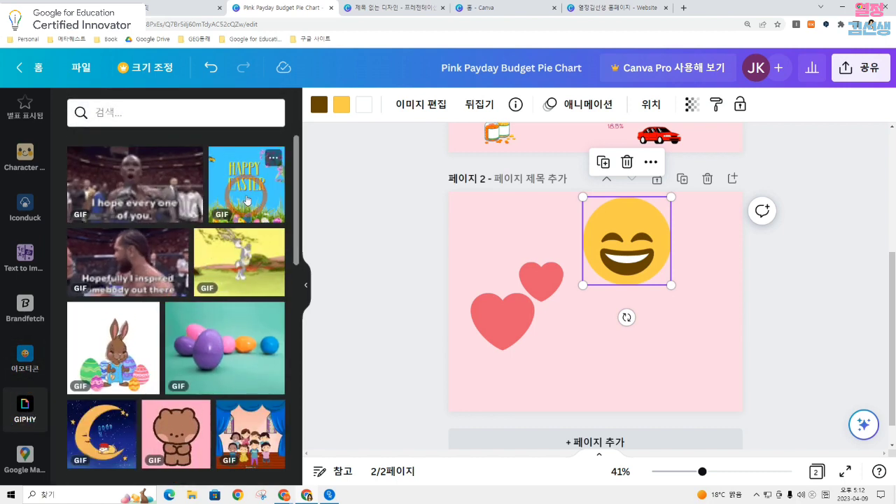
left_click_drag(634, 304, 680, 337)
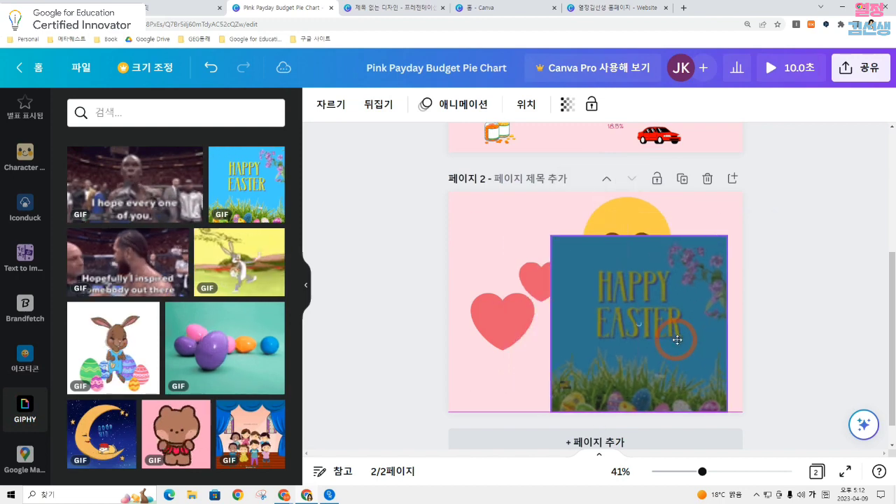
Shrink the Happy Easter GIF to about half size below the laughing face, and move the two hearts up
left_click_drag(543, 239, 644, 309)
left_click_drag(663, 347, 634, 324)
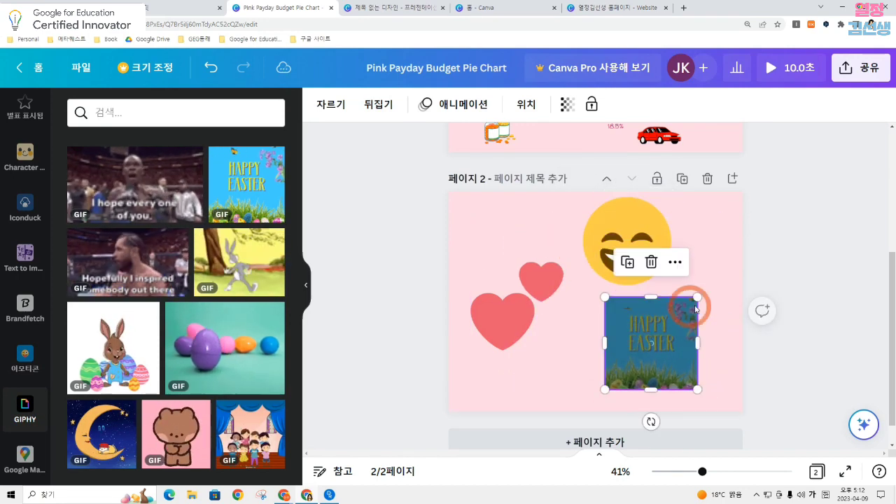
left_click(738, 287)
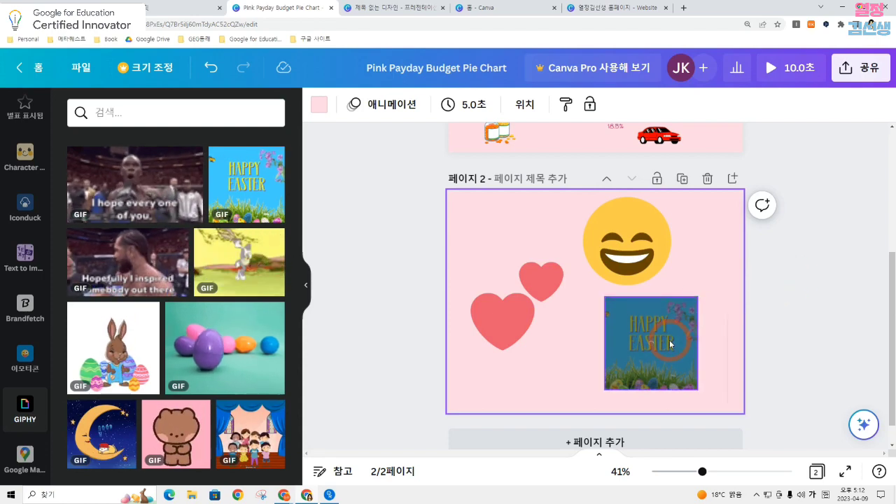
left_click_drag(669, 339, 690, 341)
left_click(512, 294)
left_click_drag(511, 294, 510, 245)
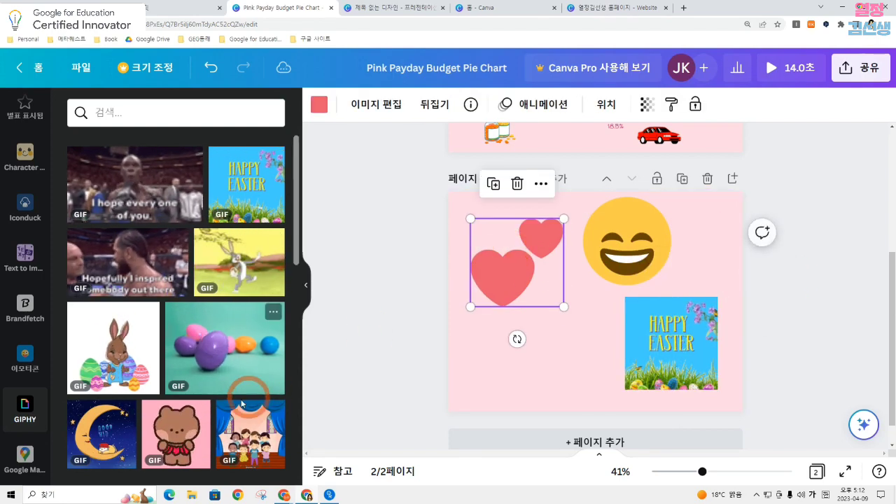
Add the brown bear GIF from GIPHY, shrink it to about half size and place it below the hearts
left_click(187, 438)
left_click_drag(565, 320, 530, 344)
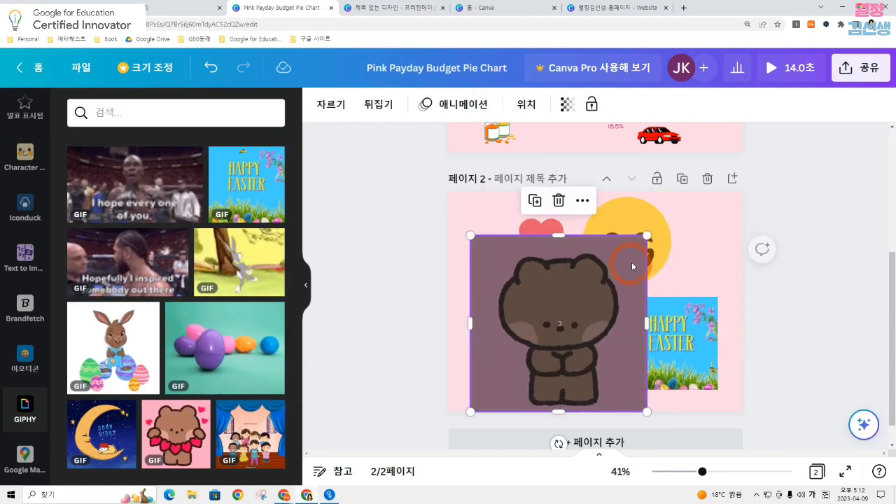
left_click_drag(647, 235, 544, 320)
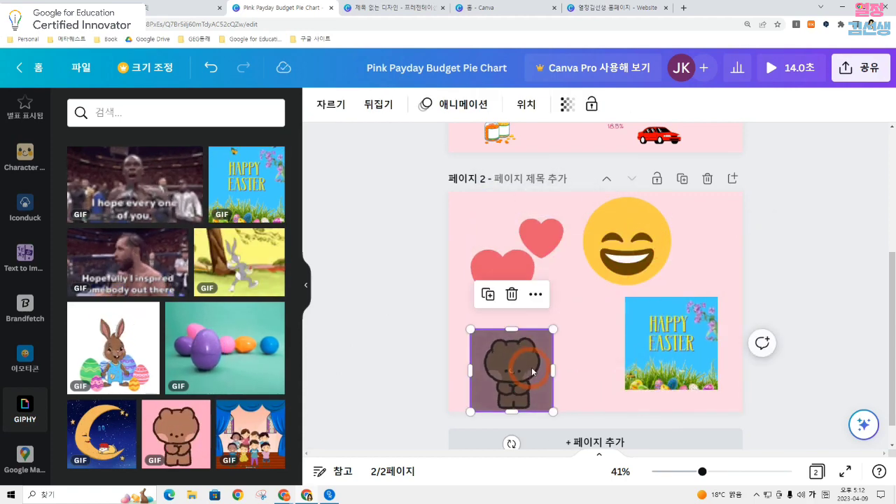
left_click_drag(524, 362, 567, 354)
left_click(392, 300)
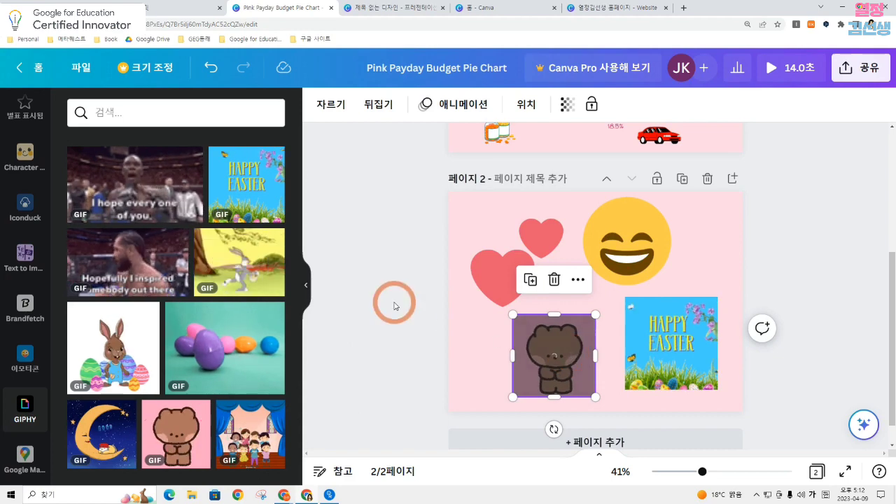
Add a third page, open the Character Builder app and reduce the browser zoom
left_click(599, 442)
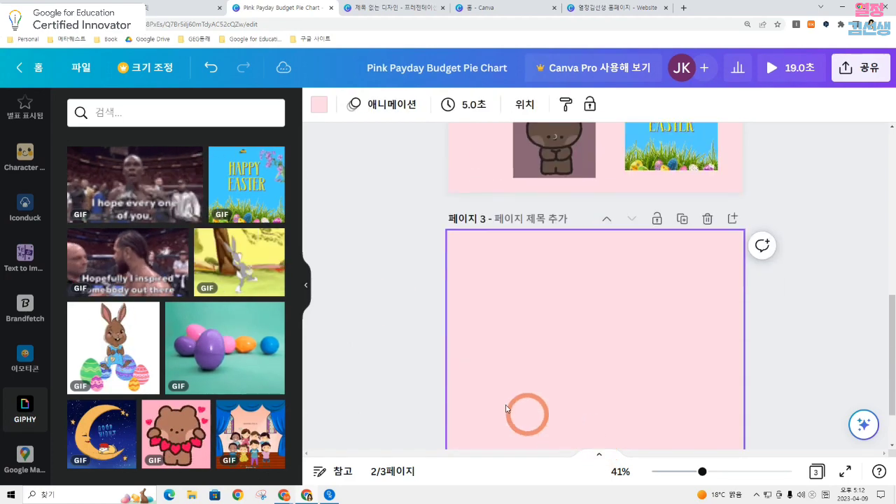
left_click(306, 287)
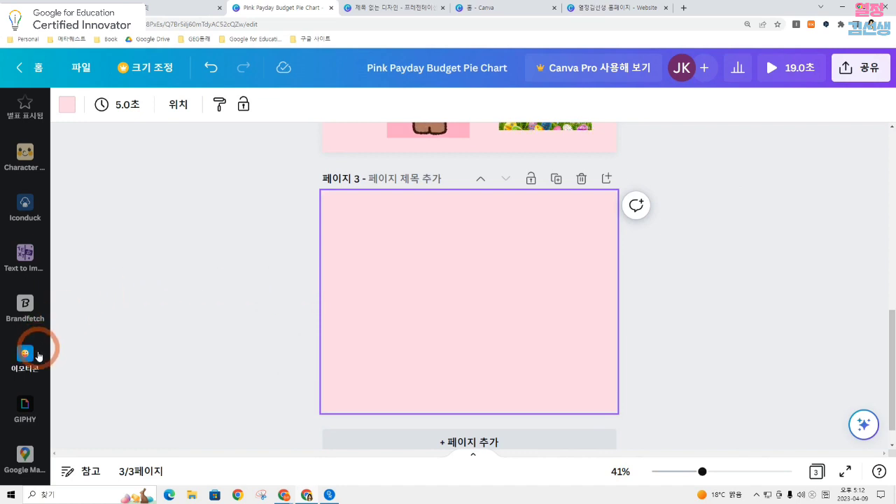
scroll(24, 390, "up", 2)
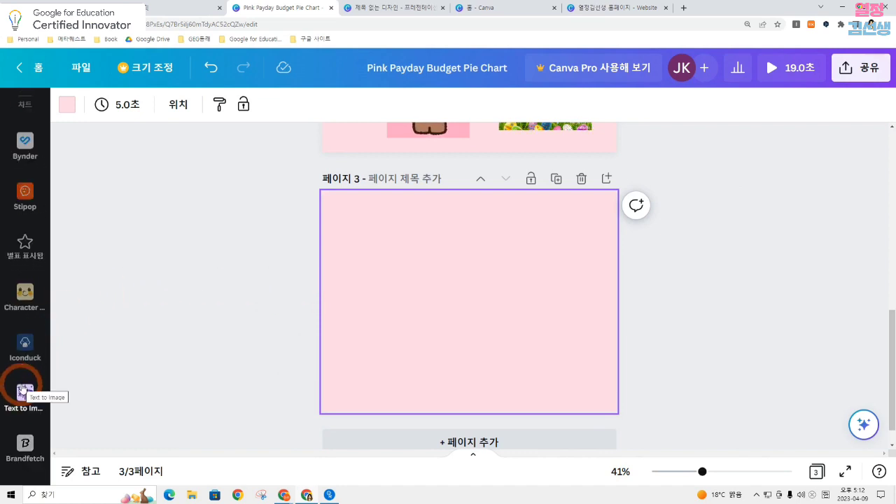
scroll(24, 305, "up", 3)
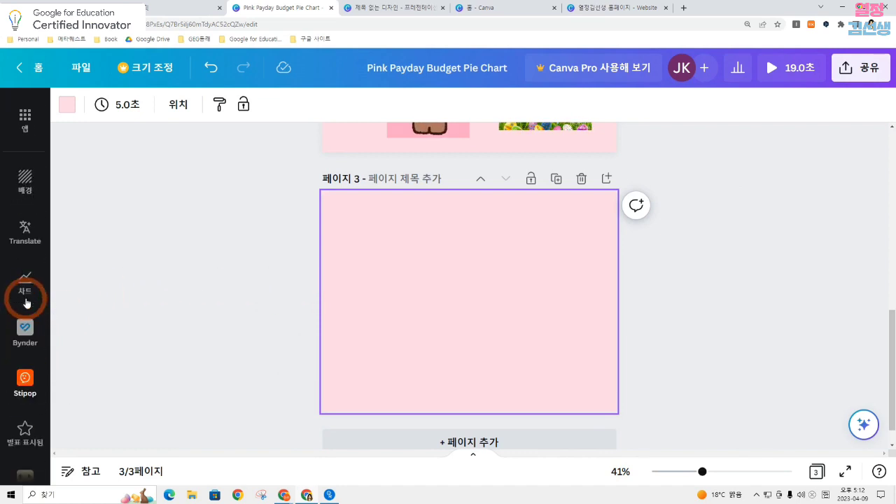
scroll(26, 302, "up", 1)
scroll(29, 175, "down", 3)
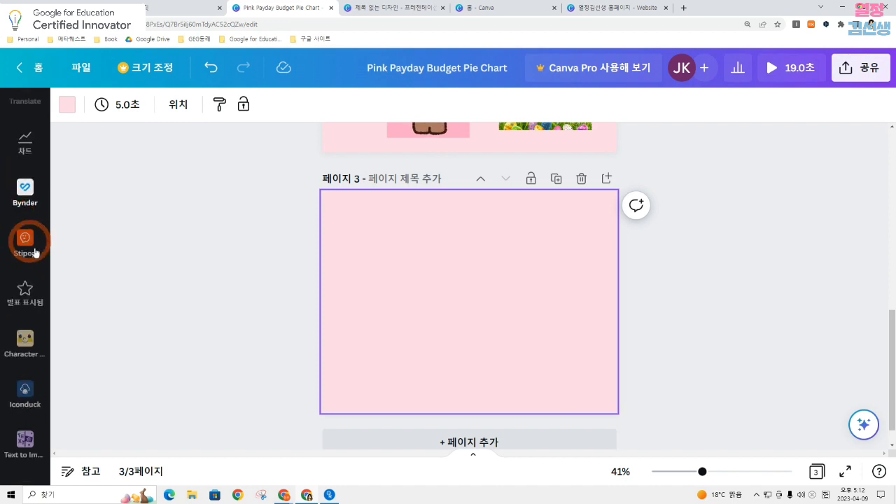
left_click(28, 342)
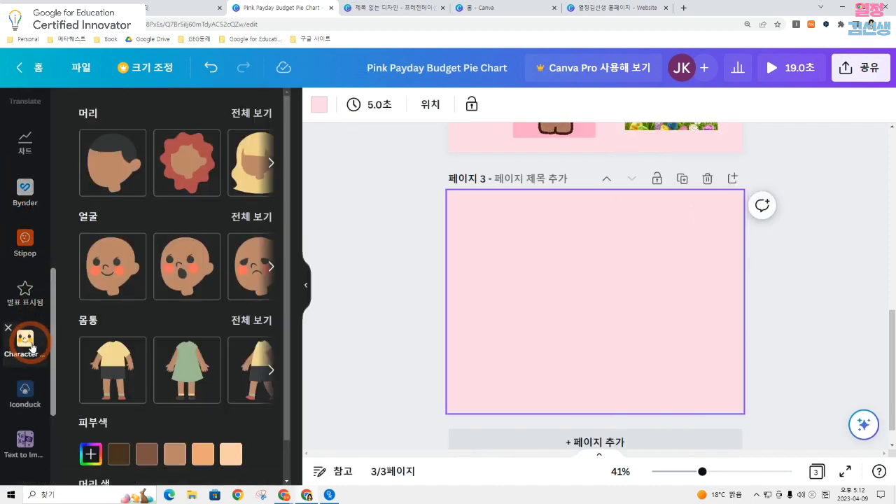
scroll(168, 323, "down", 2)
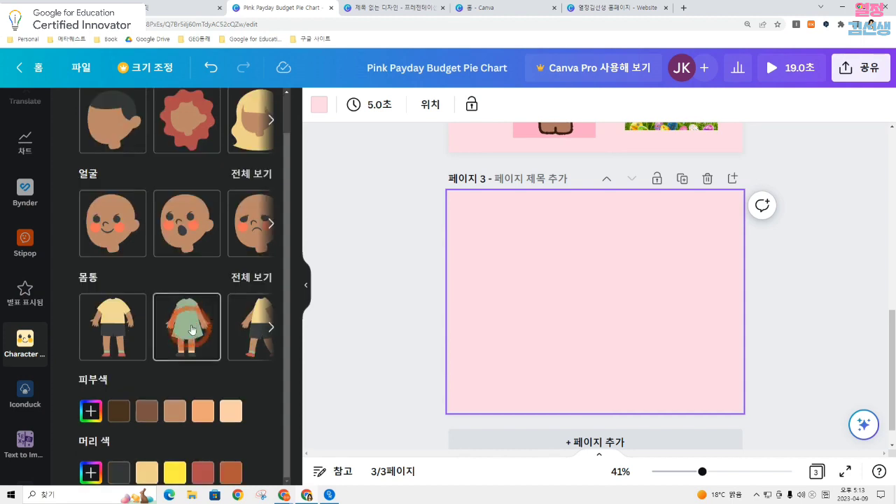
key("ctrl+minus")
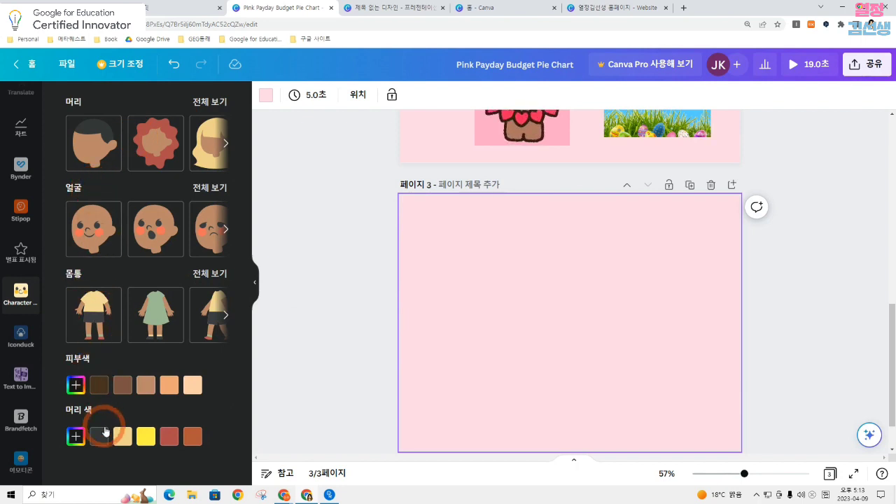
Build a character on page 3 with the wavy dark shoulder-length hair and the smiling face with closed eyes
left_click(206, 99)
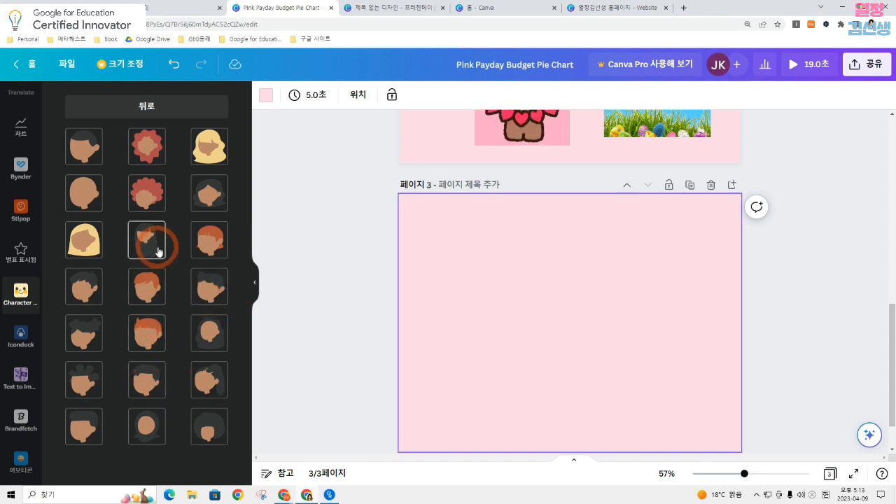
left_click(205, 201)
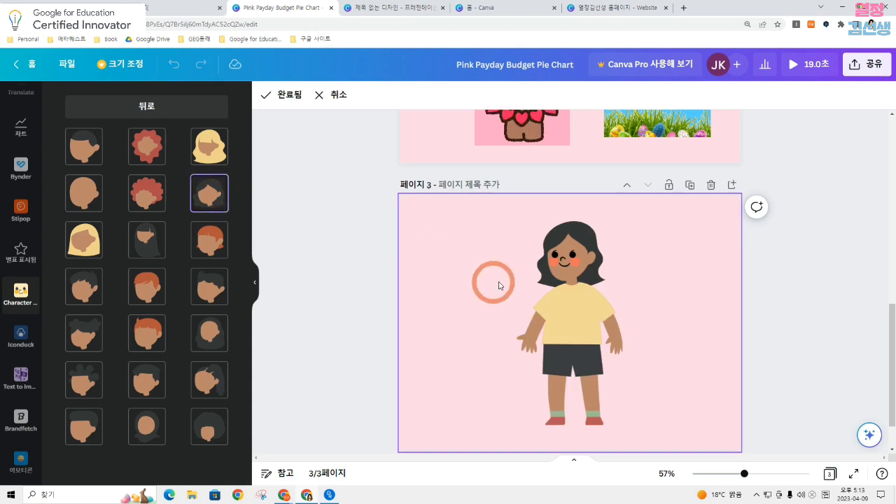
left_click(153, 109)
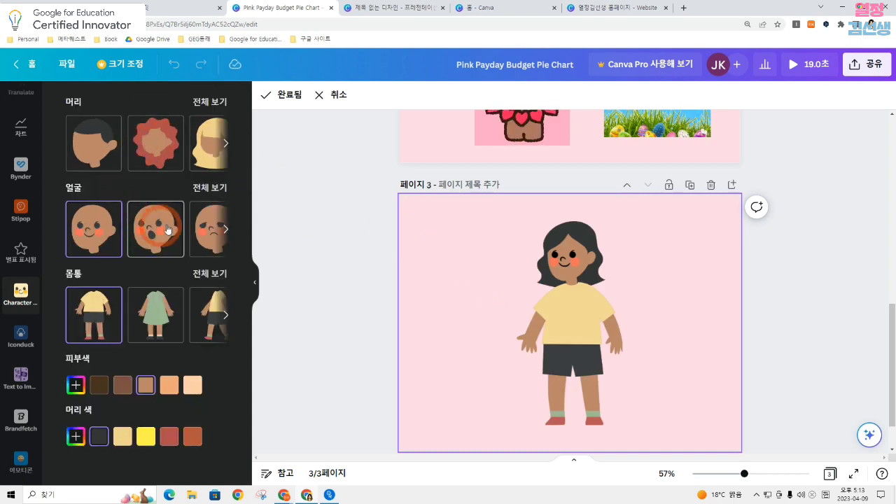
left_click(210, 189)
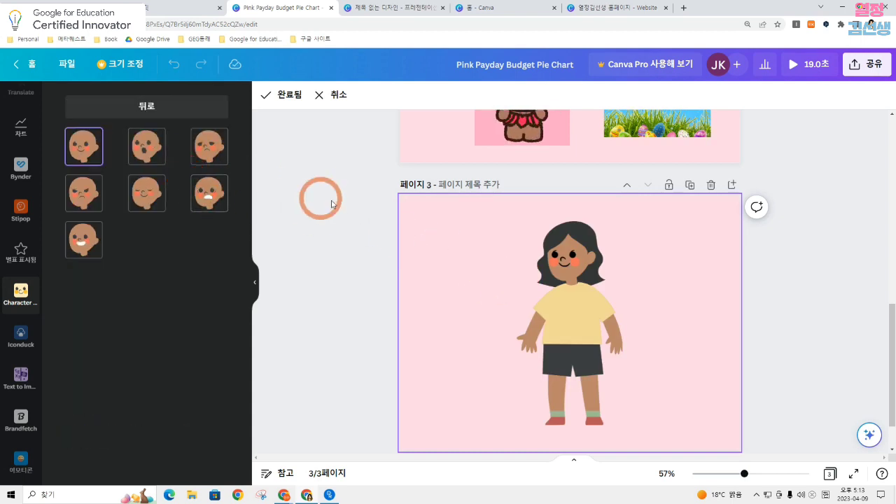
left_click(146, 153)
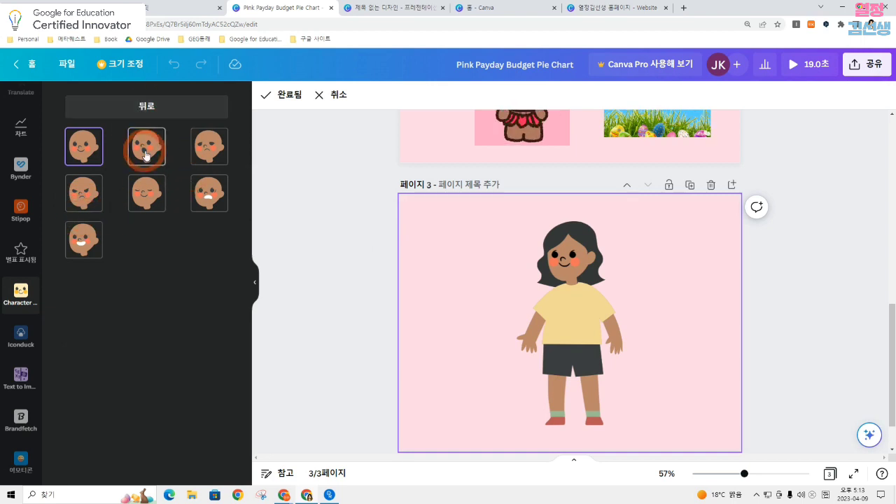
left_click(147, 191)
left_click(156, 108)
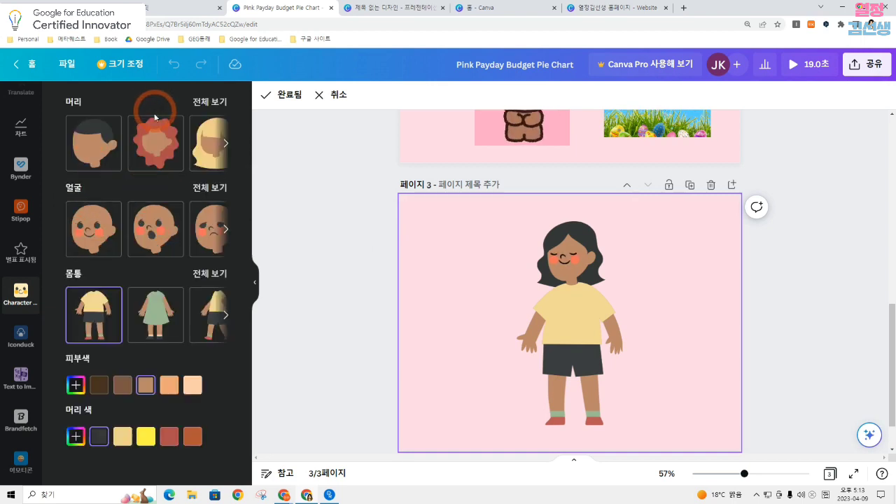
Give the character the kneeling body in a green dress with one raised hand
left_click(205, 274)
scroll(196, 187, "down", 5)
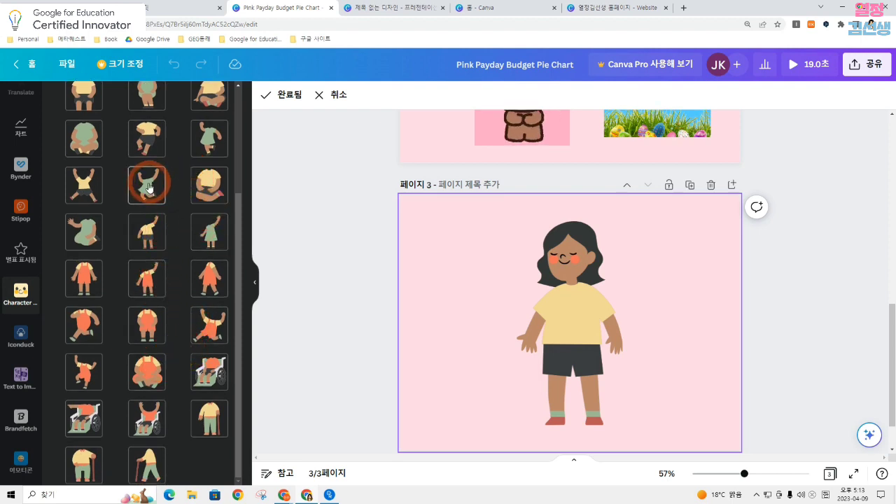
left_click(96, 239)
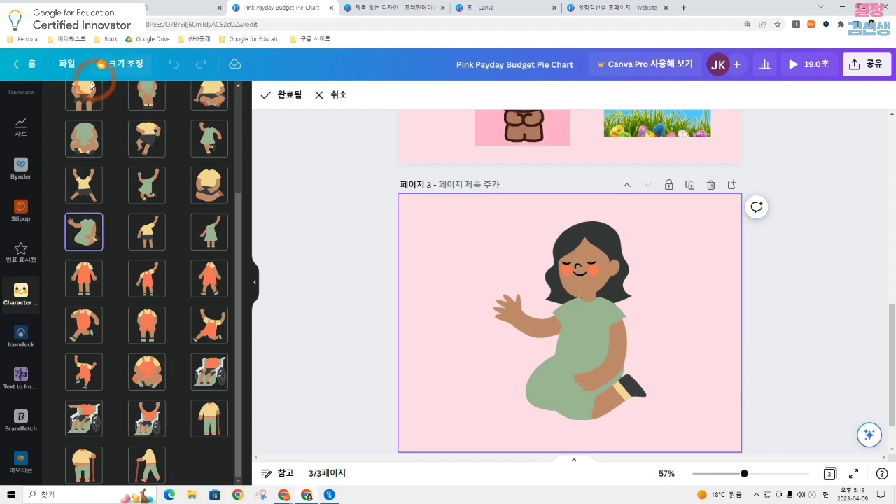
scroll(173, 172, "up", 5)
left_click(176, 104)
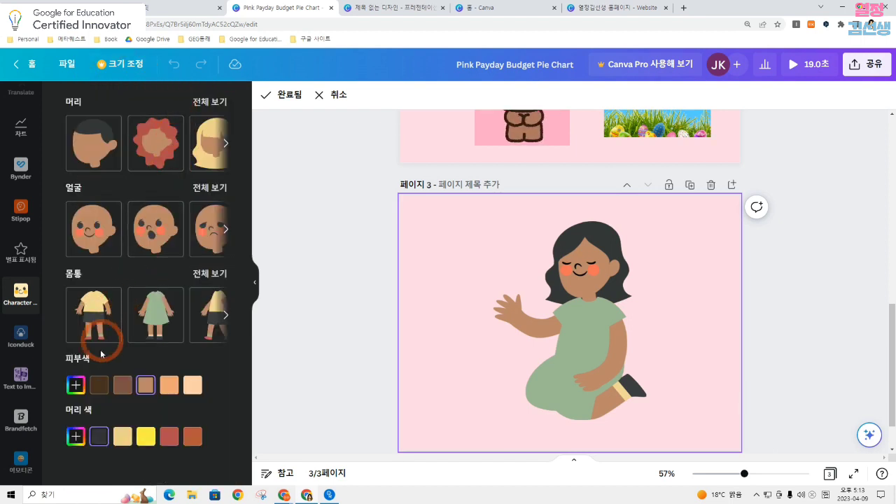
Set the character's skin to the lightest tone and its hair to black from the document colors
left_click(169, 385)
left_click(193, 385)
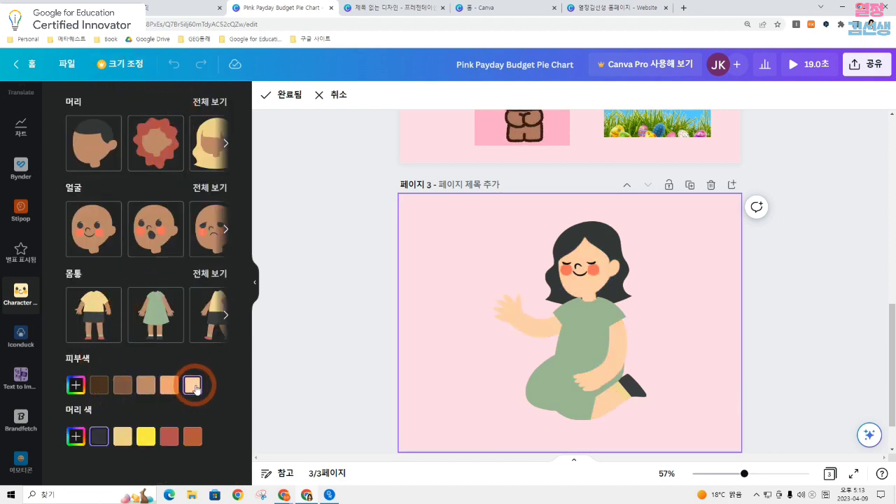
left_click(148, 437)
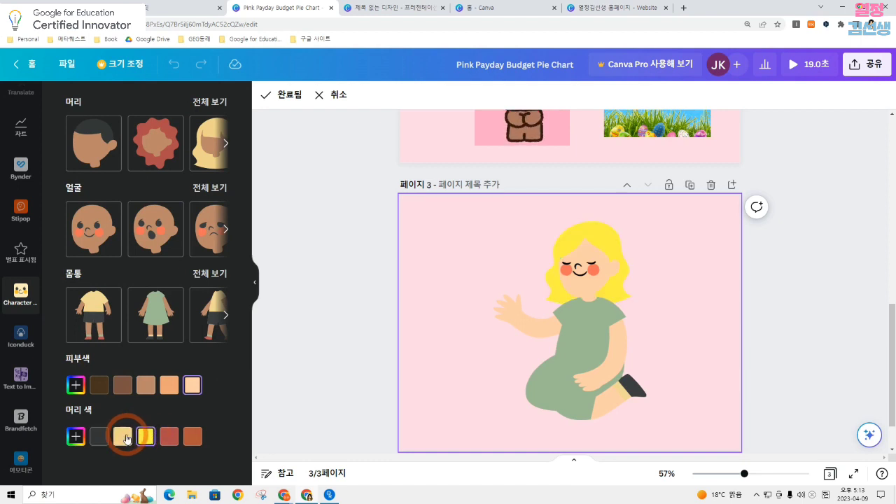
left_click(126, 439)
left_click(80, 436)
left_click(113, 292)
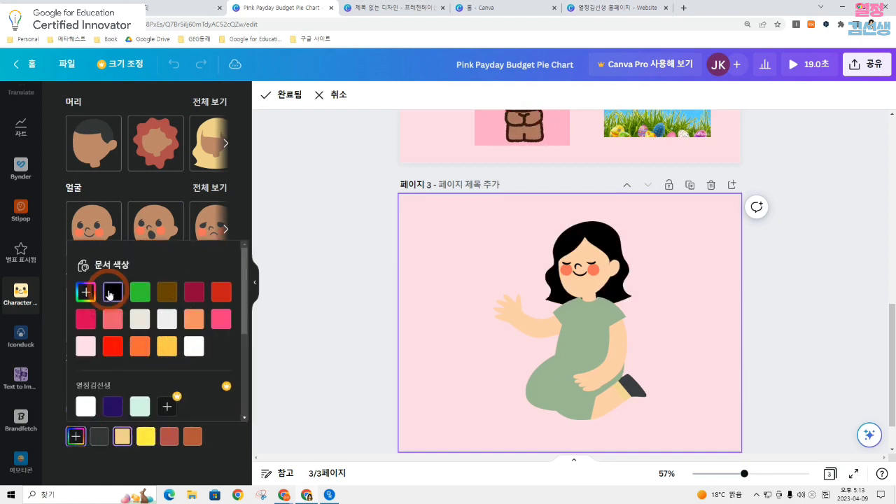
left_click(253, 286)
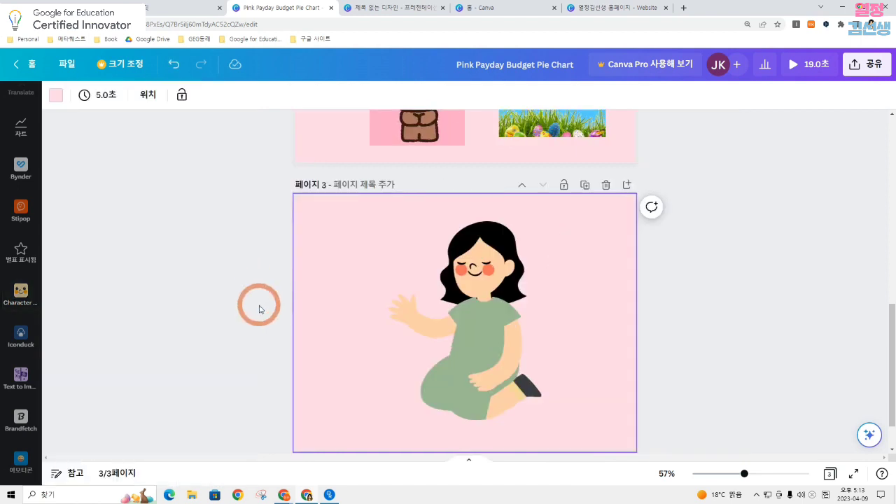
Move the finished character to the right half of page 3 and enlarge it slightly
left_click(395, 309)
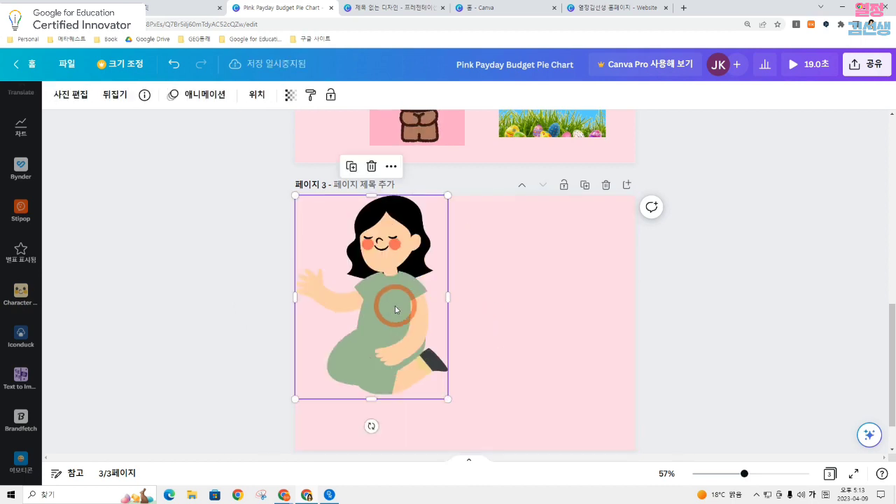
left_click_drag(396, 309, 539, 334)
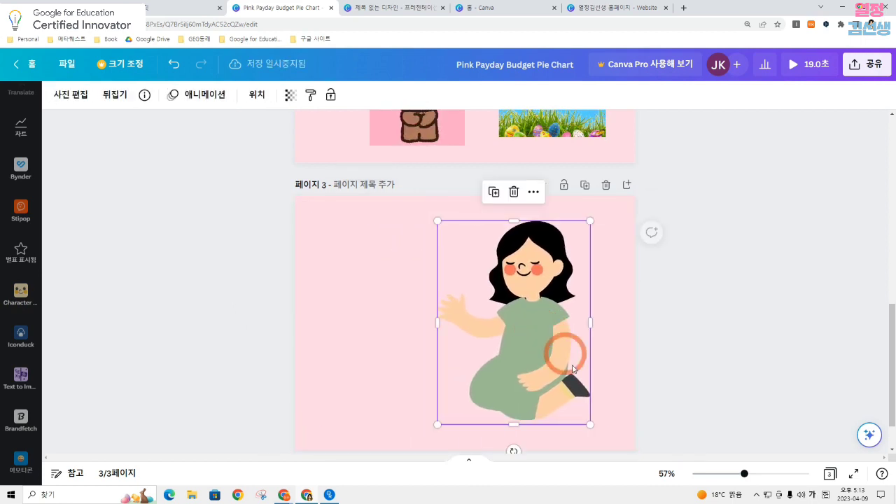
mouse_move(588, 424)
left_mouse_down()
mouse_move(580, 412)
mouse_move(600, 436)
left_mouse_up()
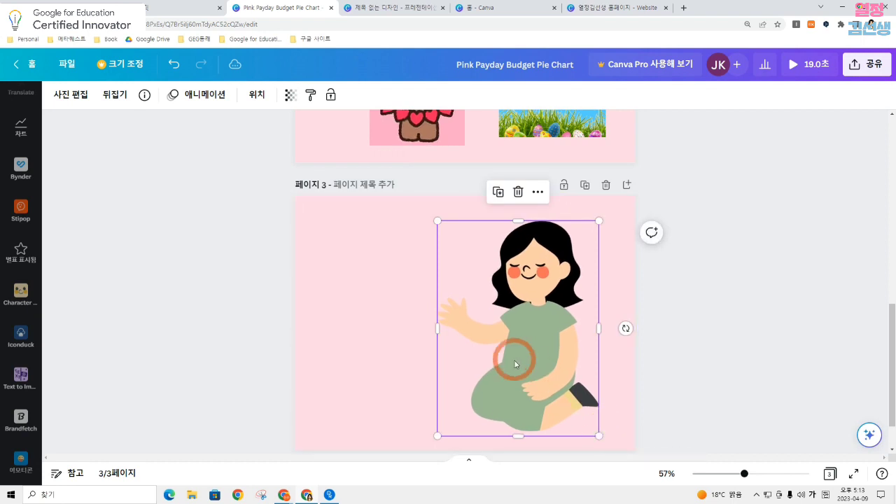
Nudge the page 3 character slightly right and place a small pink bow from a 리본 element search on her hair
left_click_drag(515, 360, 530, 362)
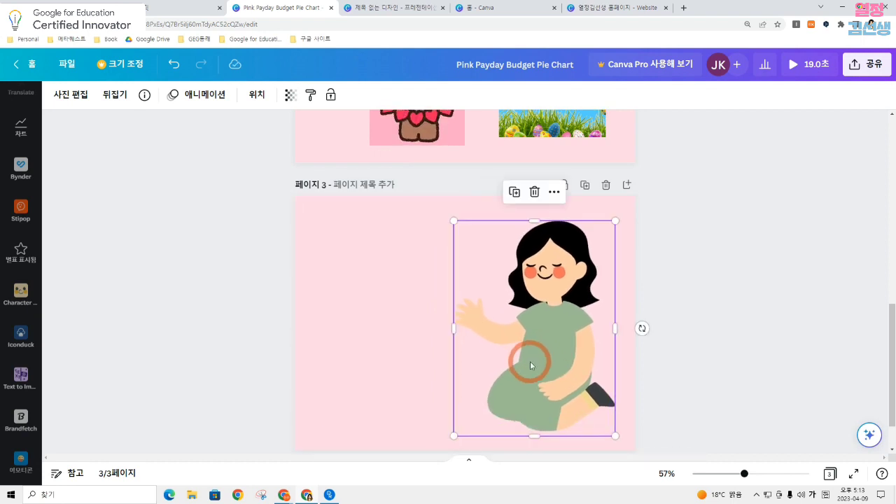
left_click(703, 258)
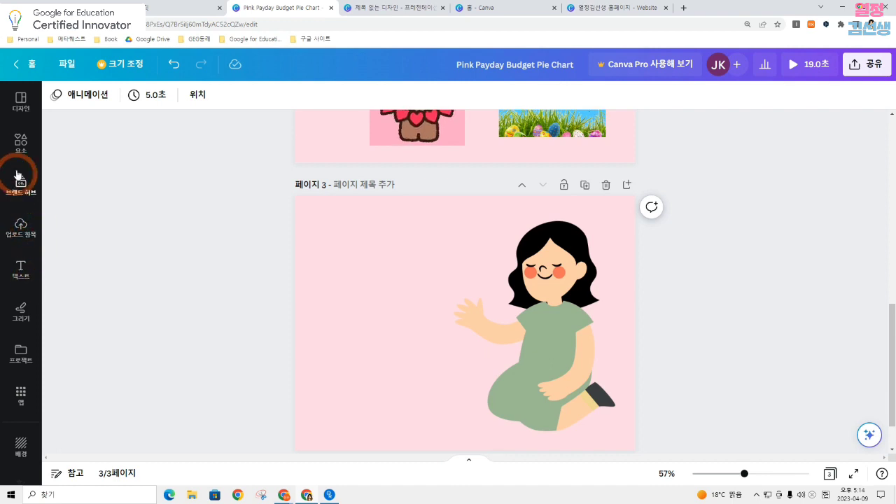
left_click(19, 144)
left_click(87, 102)
type("리본")
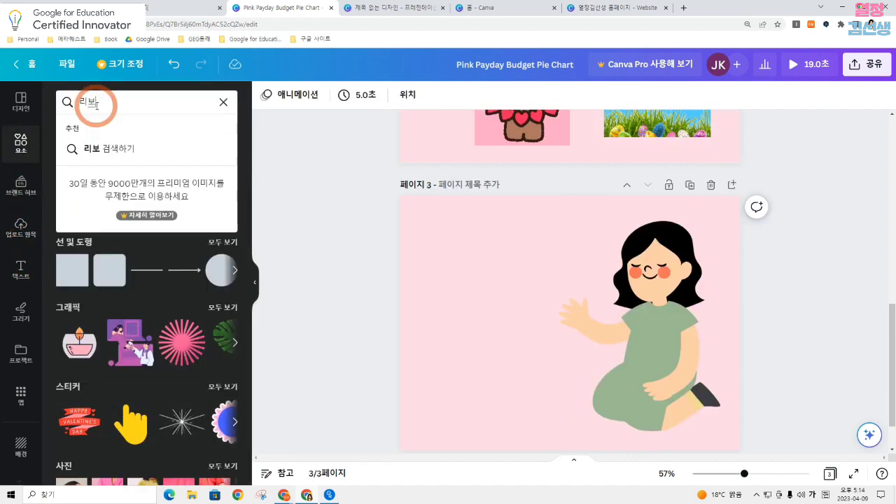
key("Return")
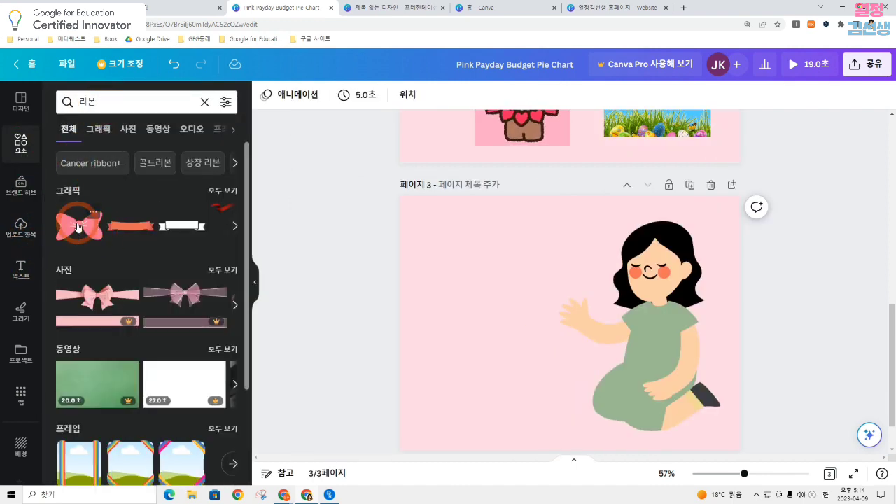
left_click(78, 226)
left_click_drag(638, 281, 678, 234)
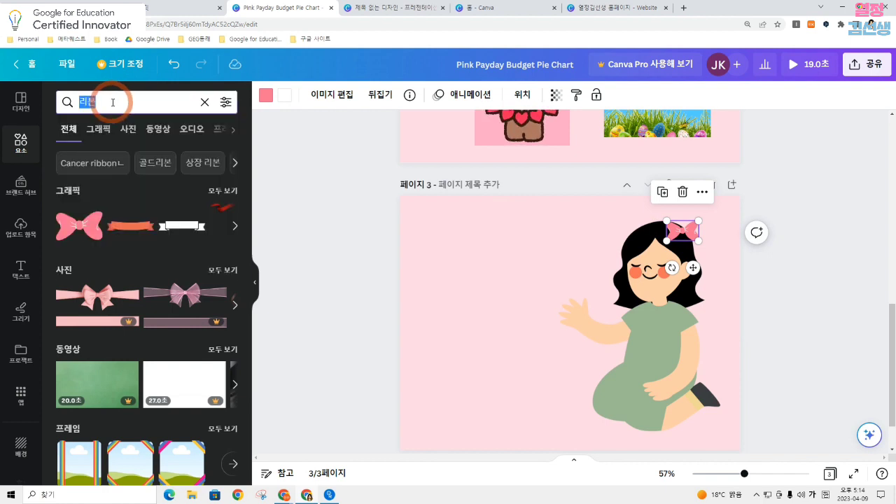
Search the elements for 꽃 and place the small multicolored flower sprig on the chest of the green dress
type("꽃")
key("Return")
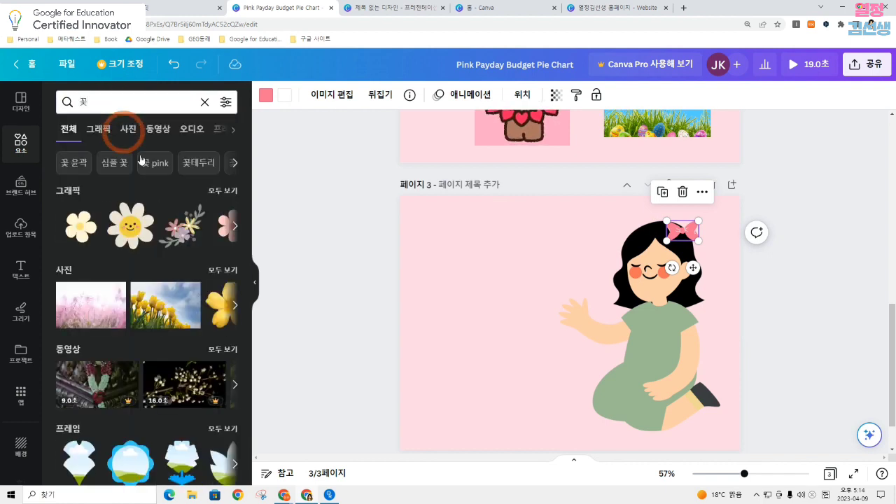
left_click(180, 225)
left_click_drag(740, 221, 483, 371)
left_click_drag(482, 403, 653, 345)
left_click(870, 247)
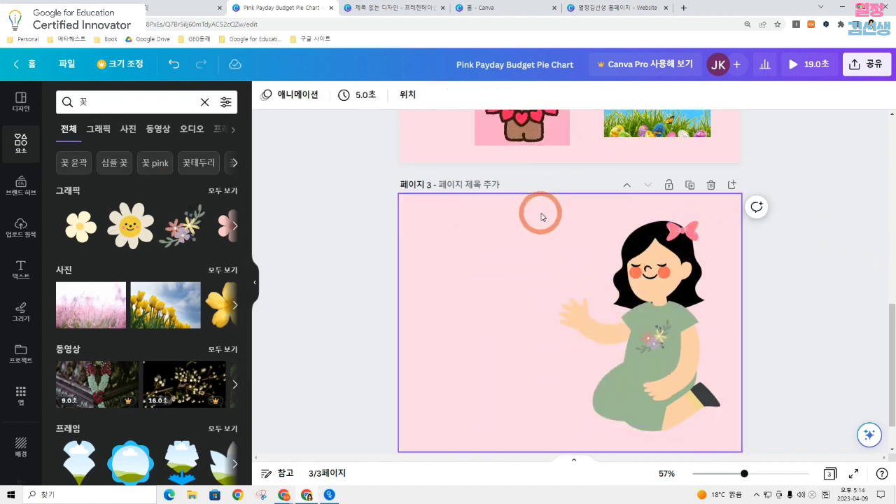
Group the character with the pink bow and the flower sprig
left_click_drag(542, 217, 726, 442)
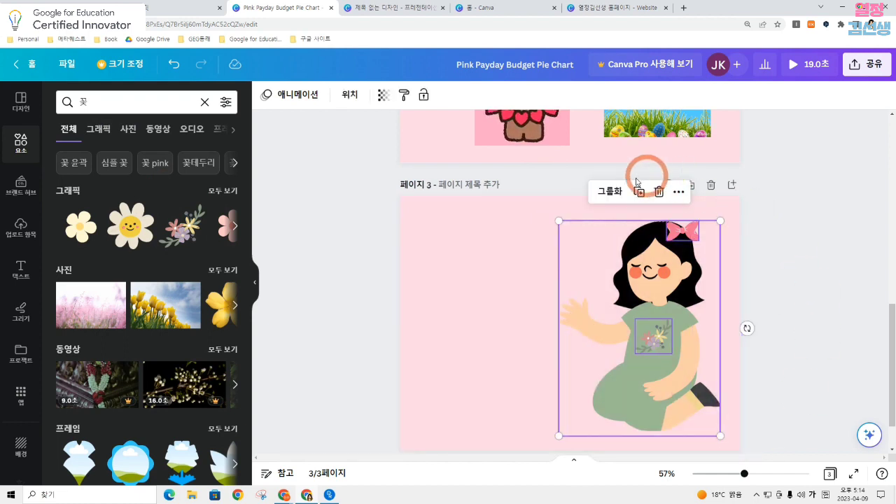
left_click(609, 191)
left_click(806, 248)
Shrink the grouped character and place it near the right edge of page 3
left_click(636, 336)
left_click(596, 356)
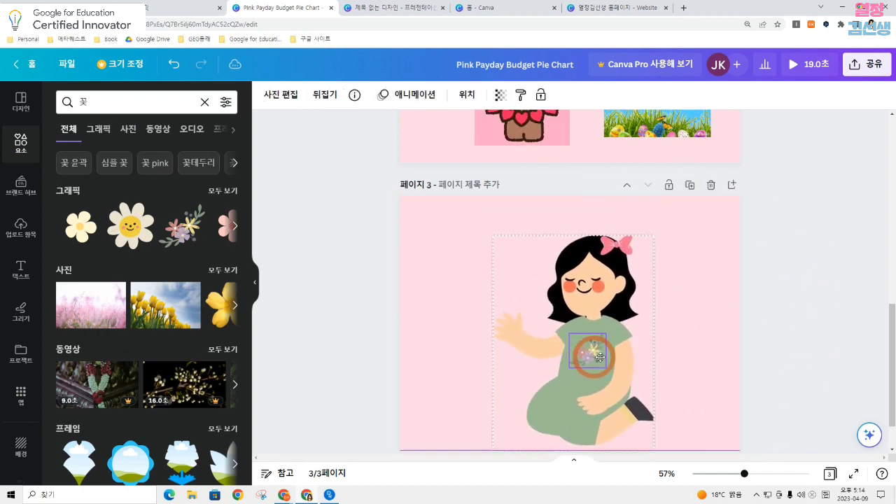
left_click_drag(601, 357, 660, 343)
left_click(710, 239)
left_click_drag(714, 221, 648, 295)
left_click_drag(636, 356, 695, 331)
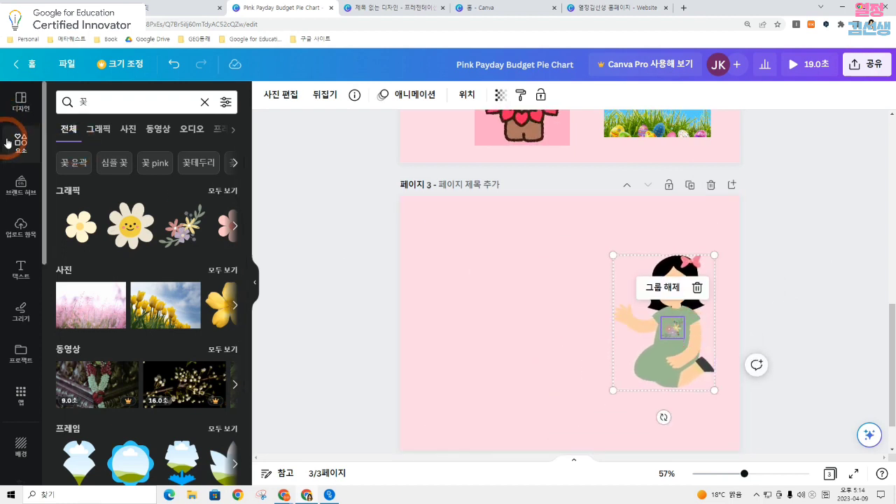
left_click(712, 221)
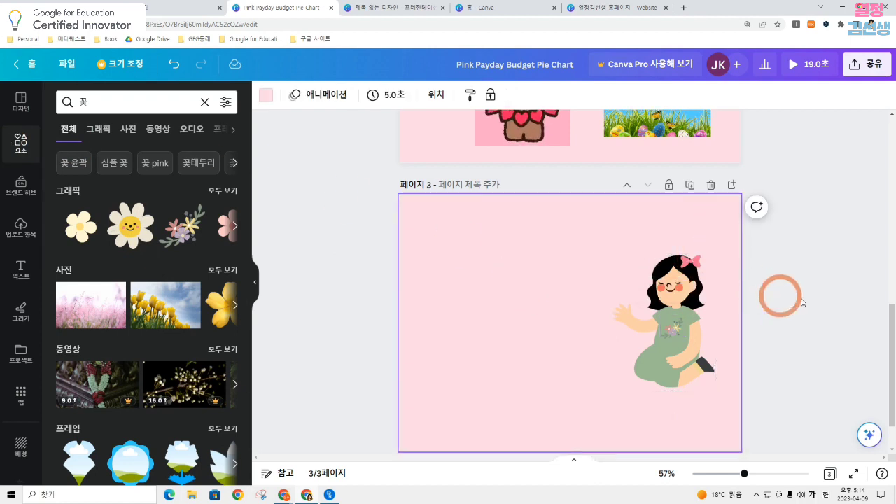
left_click_drag(672, 340, 667, 354)
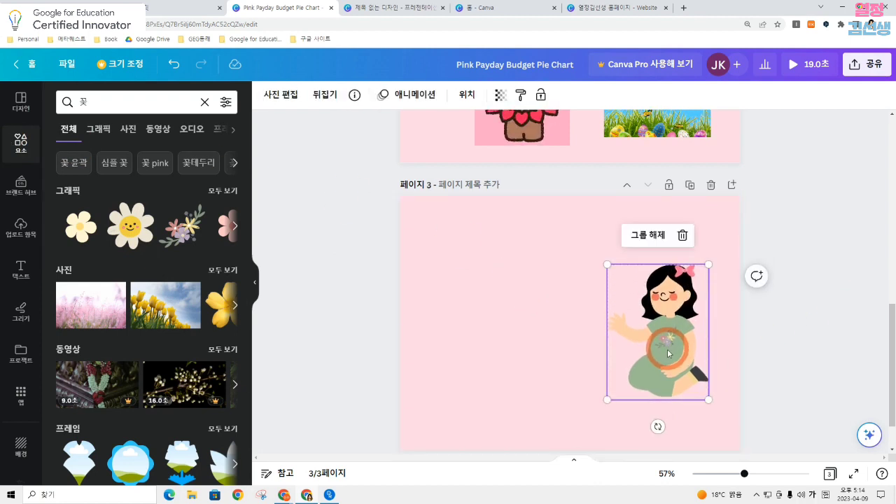
left_click(813, 301)
left_click(602, 301)
Search the elements for 말풍선
left_click(154, 96)
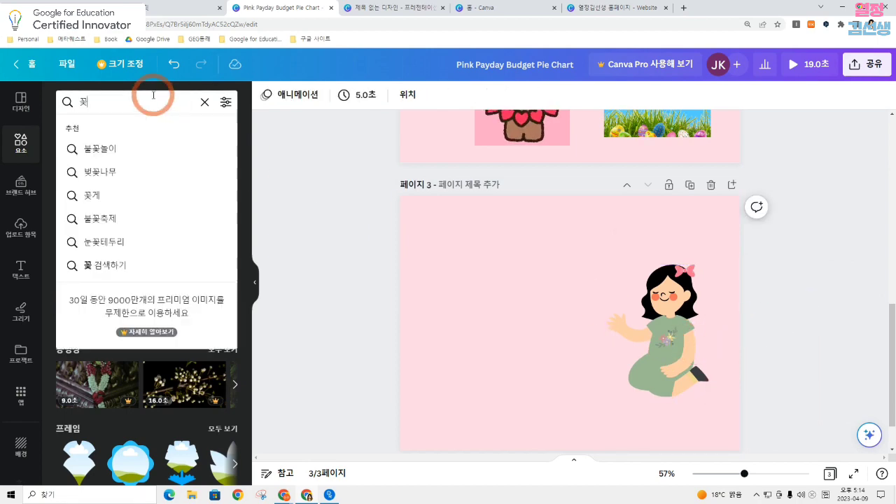
type("꽃")
key("Return")
type("마ㅣㅗ푸")
key("BackSpace")
key("BackSpace")
key("BackSpace")
key("BackSpace")
key("BackSpace")
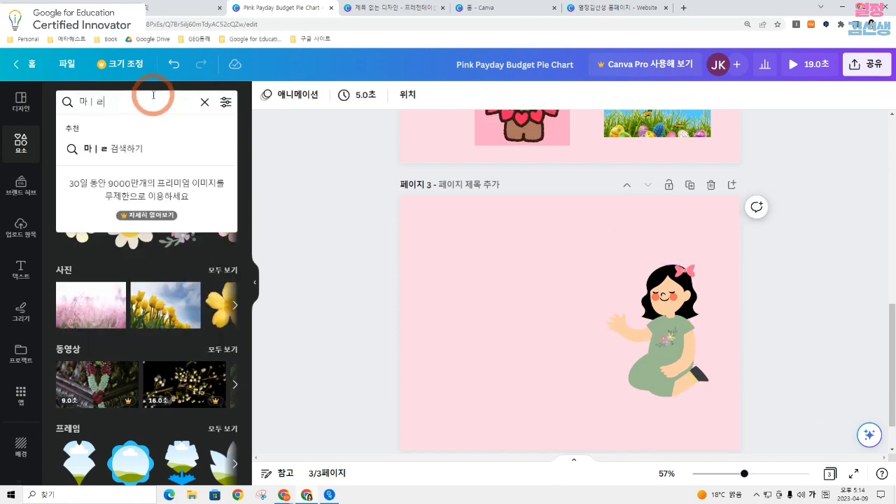
type("말풍서ㄴ")
key("Return")
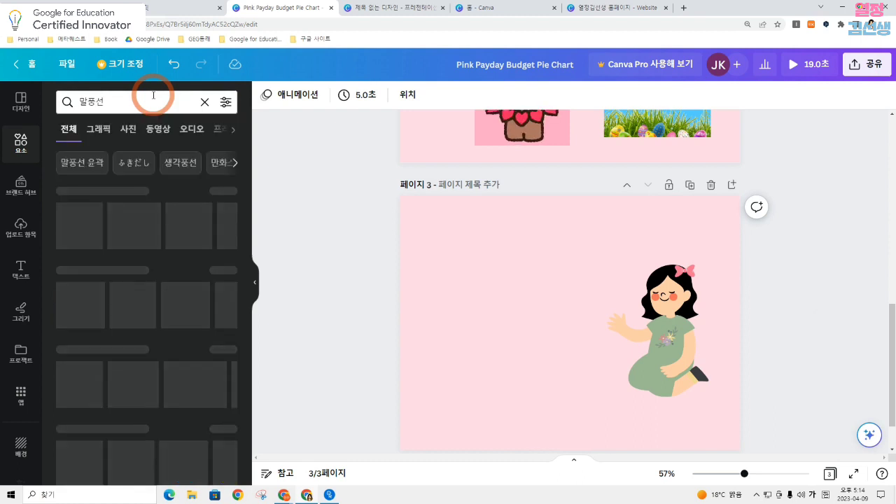
Try the pink speech bubble, delete it, and place the plain white oval one above the girl's raised hand
left_click(140, 290)
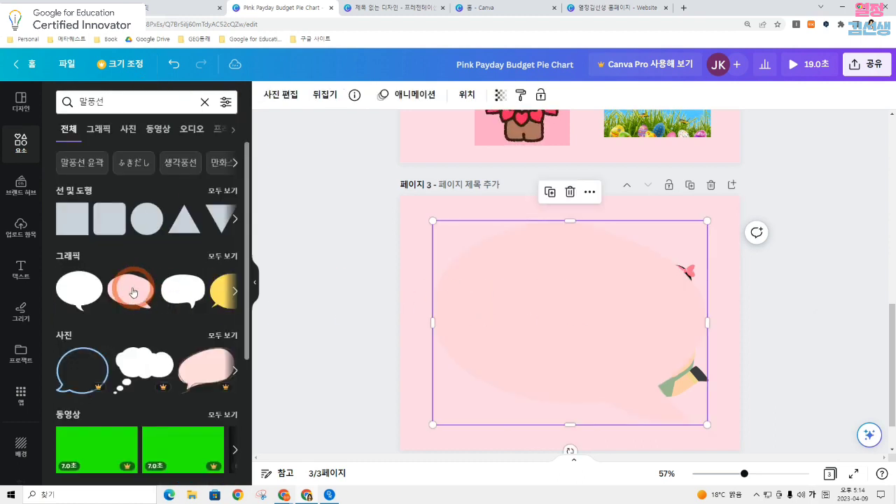
left_click(98, 287)
left_click(659, 294)
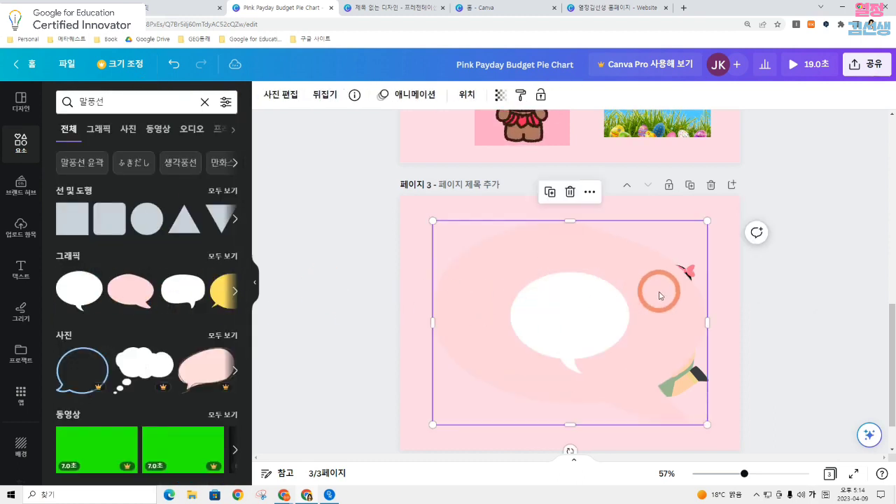
key("Delete")
left_click_drag(586, 326, 570, 260)
left_click(814, 332)
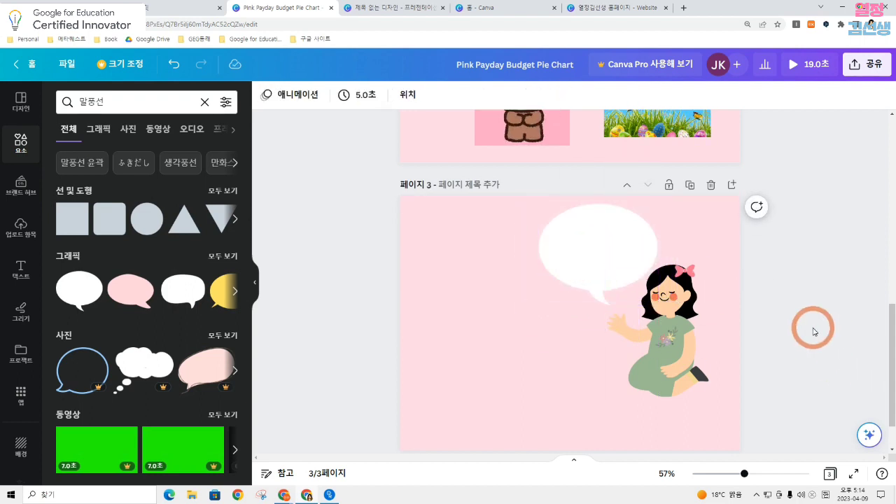
Add the waving white rabbit sticker from the Stipop app, shrink it and place it in the left part of page 3
scroll(22, 298, "down", 3)
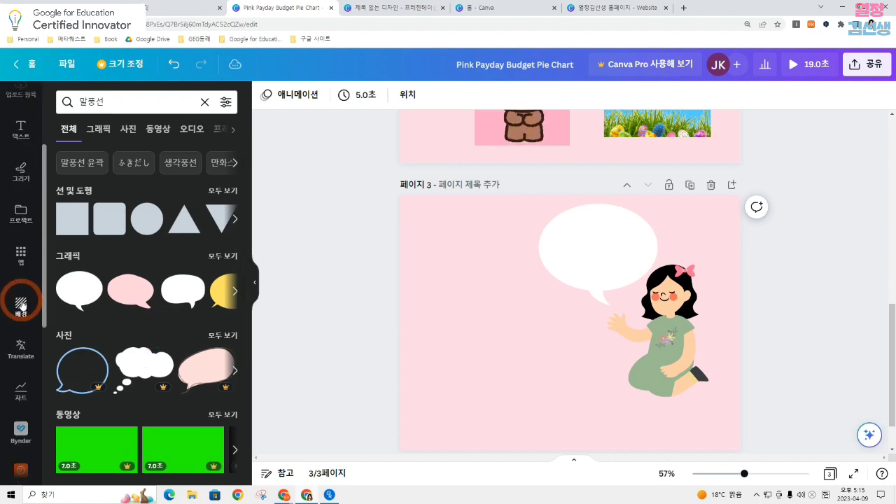
scroll(21, 304, "down", 5)
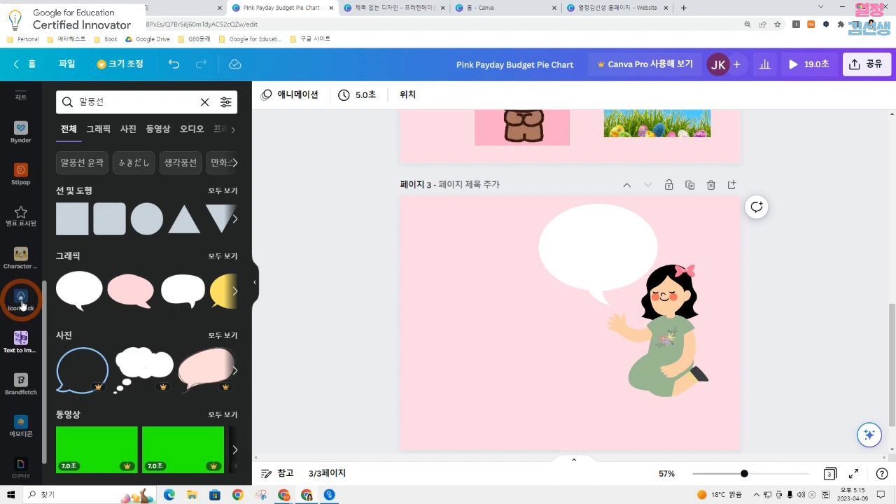
scroll(21, 266, "up", 2)
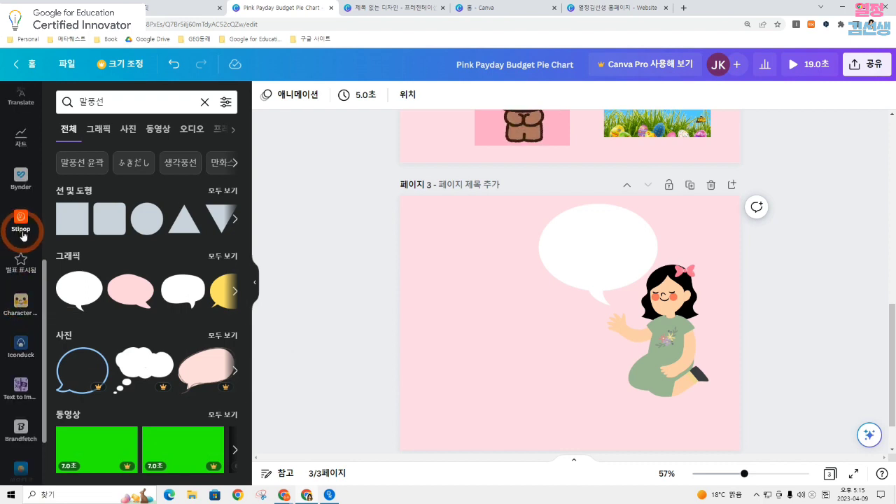
left_click(26, 221)
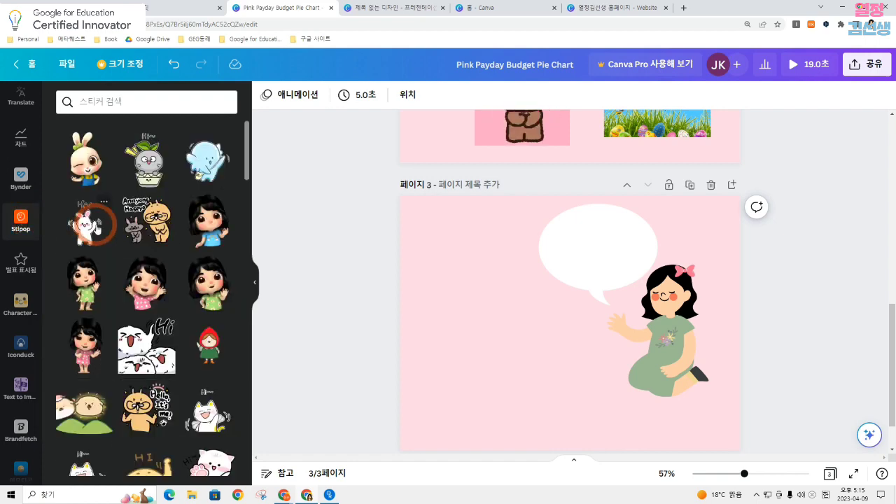
scroll(96, 223, "down", 5)
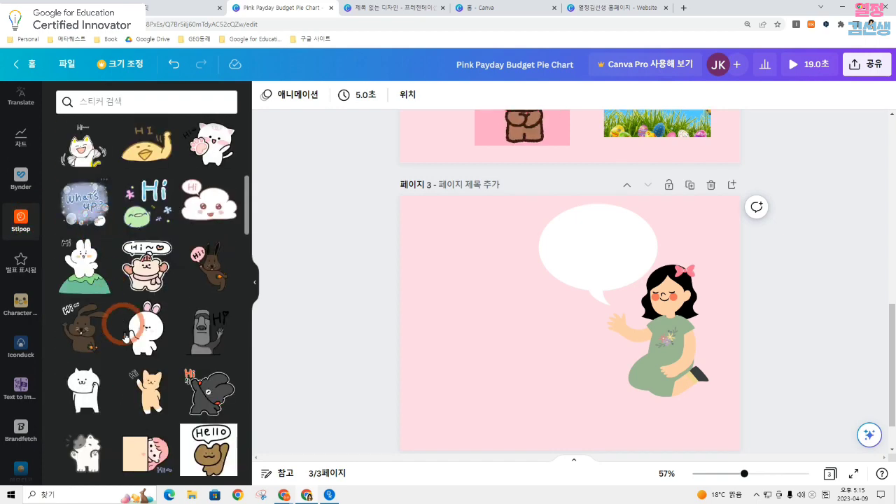
left_click(149, 332)
left_click_drag(569, 324, 479, 317)
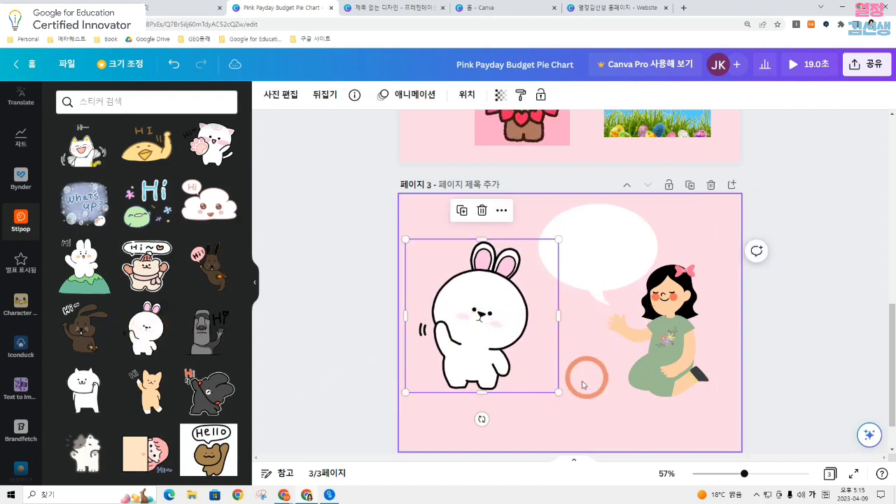
left_click_drag(559, 391, 500, 333)
left_click_drag(465, 309, 482, 316)
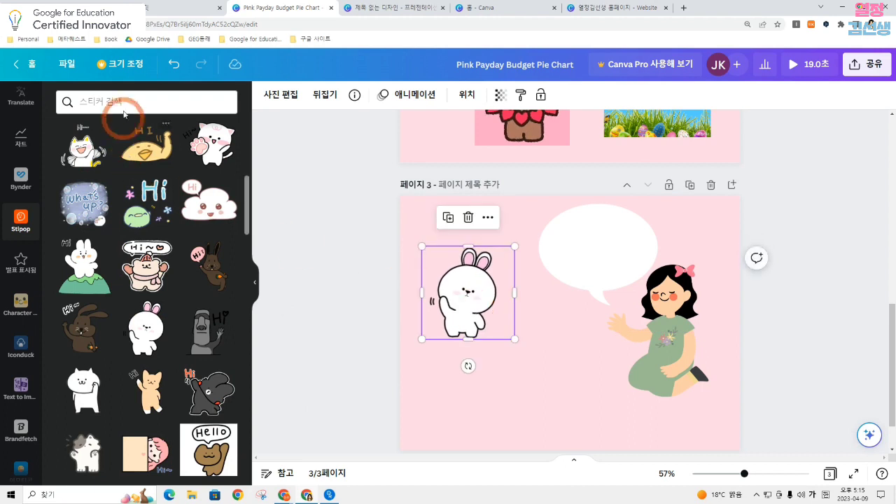
Search the Stipop stickers for happy and add the cat waving in a window to the bottom centre of page 3
left_click(122, 99)
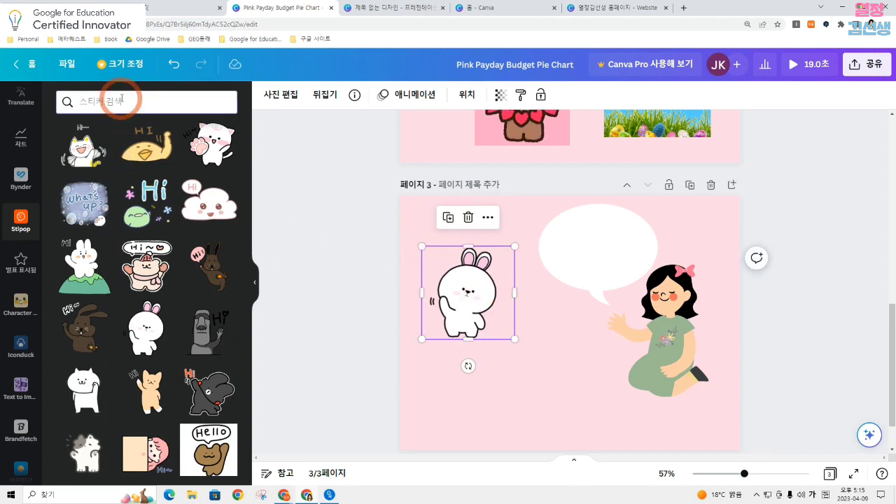
type("ㅗ")
key("BackSpace")
type("happy")
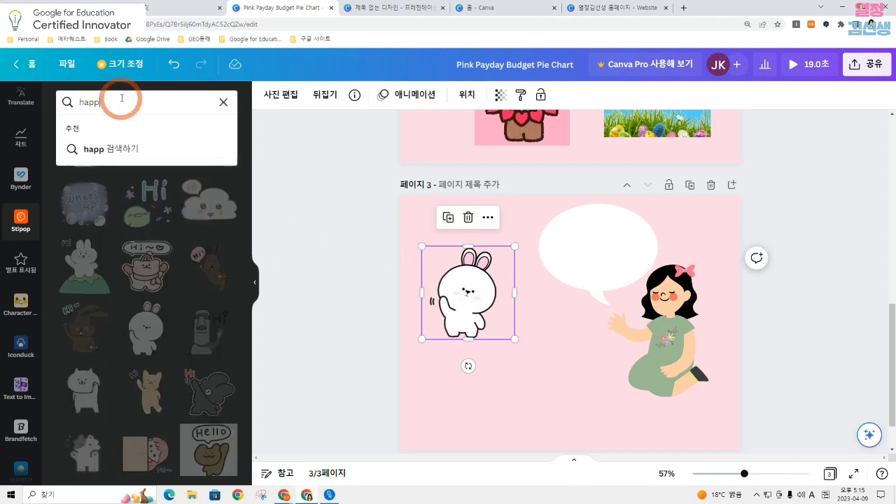
key("Return")
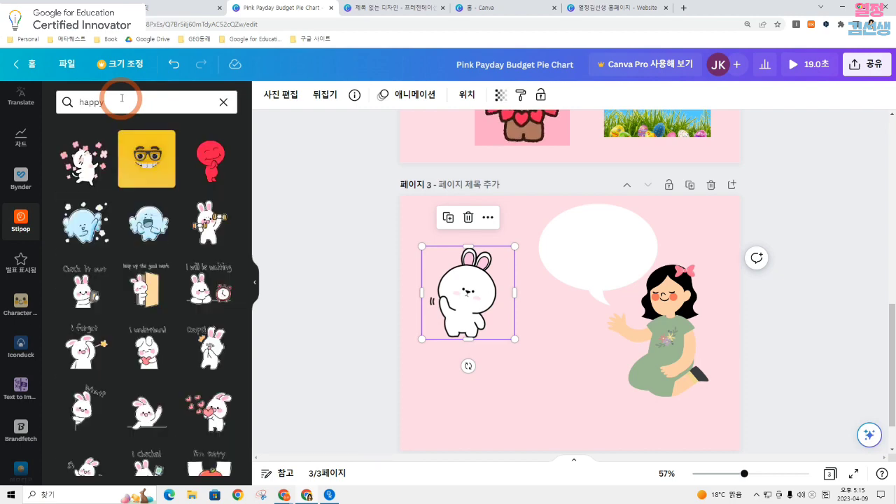
scroll(177, 234, "down", 1)
scroll(177, 233, "down", 8)
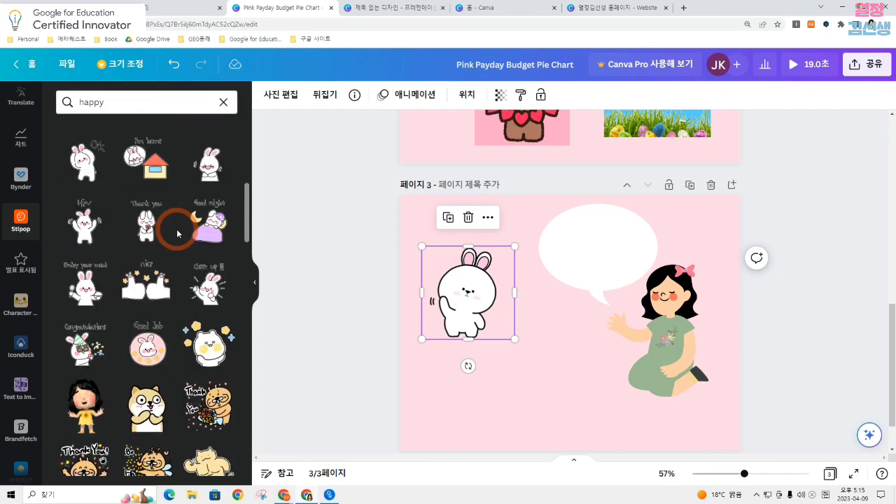
scroll(178, 233, "down", 1)
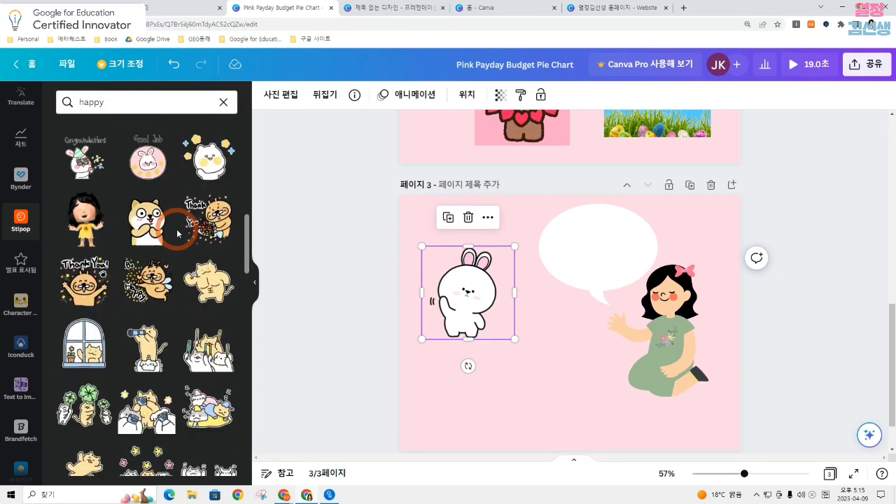
left_click_drag(84, 343, 568, 371)
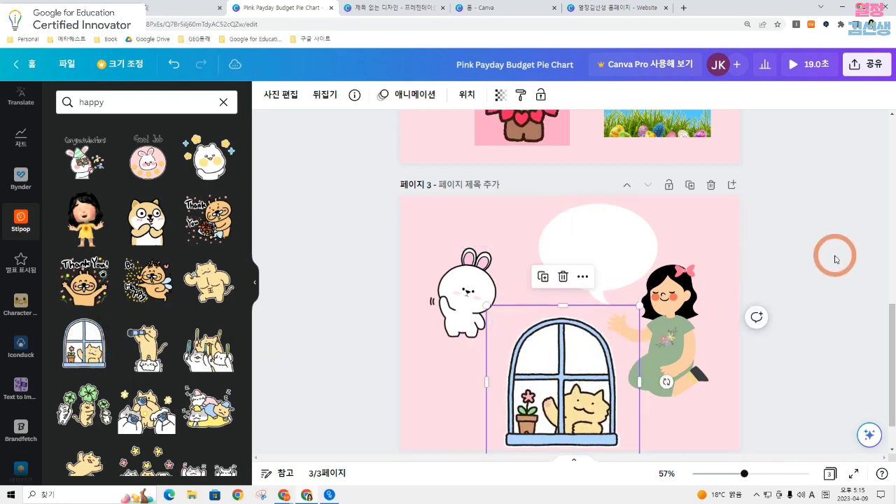
left_click(835, 259)
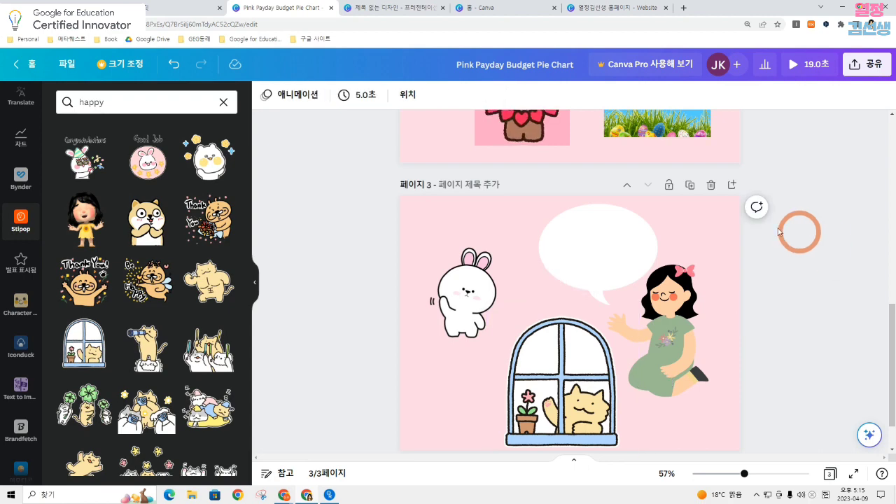
Add a blank page 4 after page 3 and open the Brandfetch app
scroll(581, 394, "down", 1)
left_click(577, 425)
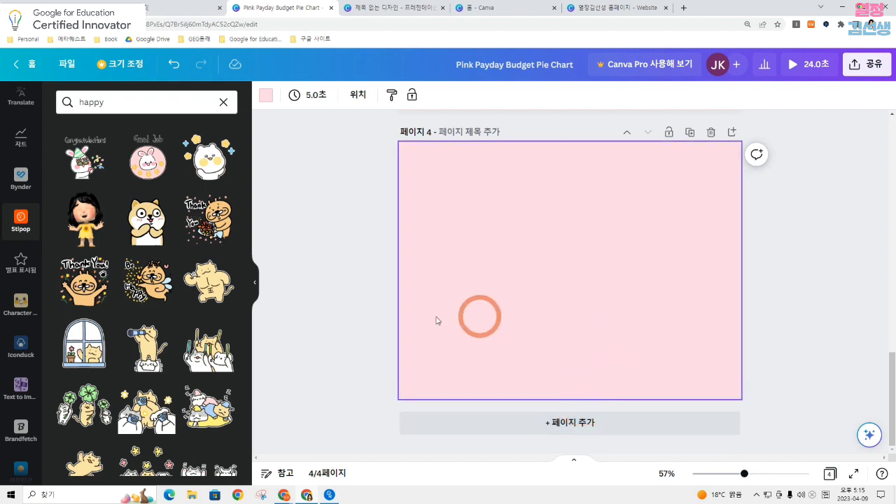
scroll(26, 243, "down", 2)
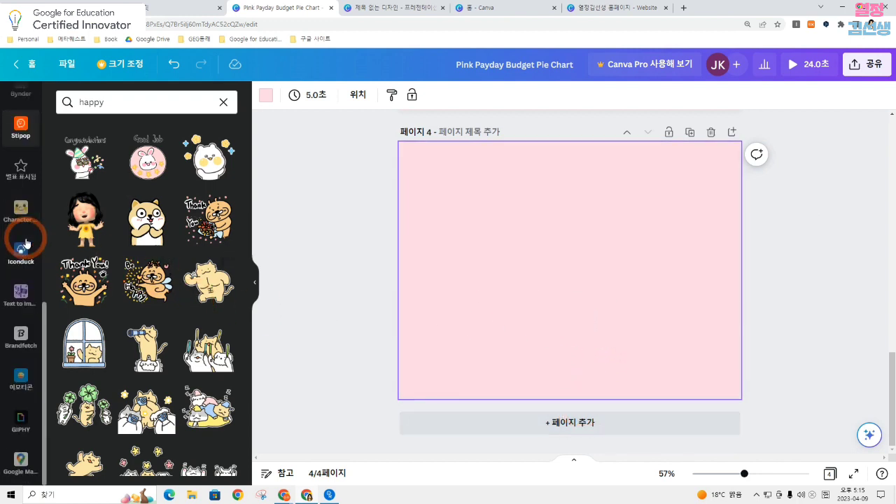
left_click(29, 345)
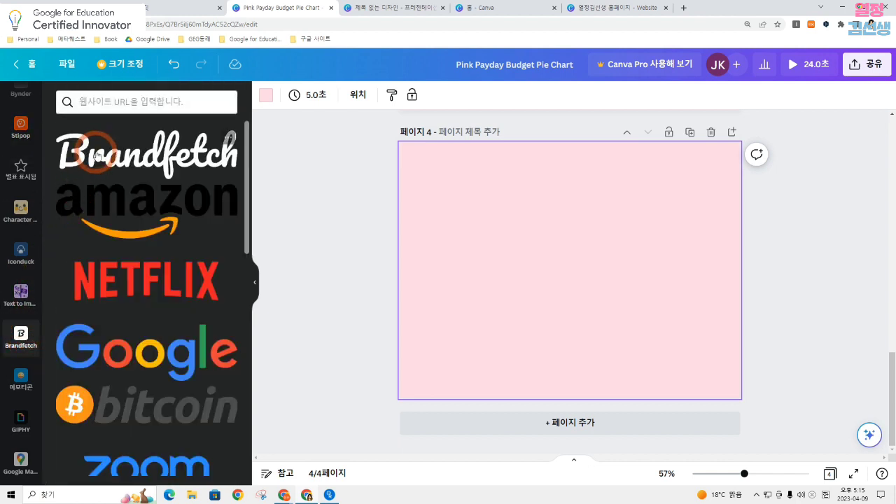
Add the Google logo from Brandfetch to page 4, shrink it and place it in the page's upper left corner
left_click(231, 348)
left_click_drag(638, 289, 539, 191)
left_click(551, 236)
left_click(364, 289)
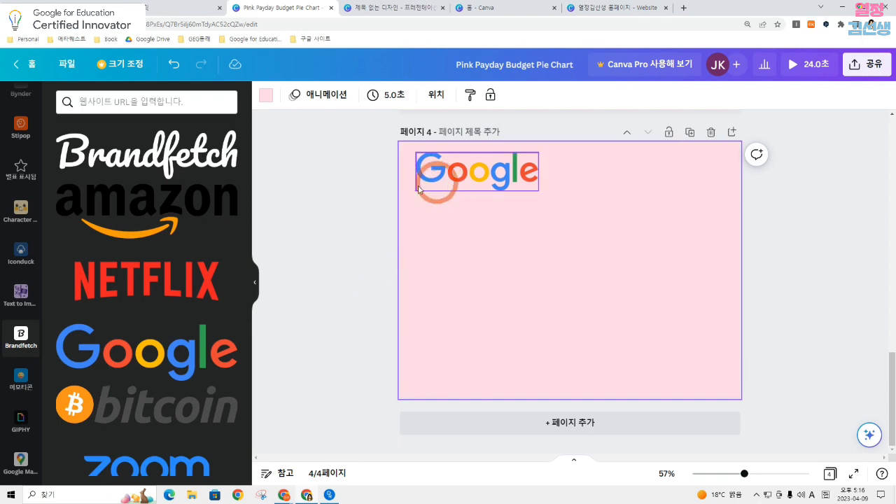
Add the blue Samsung logo to page 4, shrunk to about the Google logo's width and placed directly below it
scroll(161, 222, "down", 8)
scroll(160, 221, "down", 1)
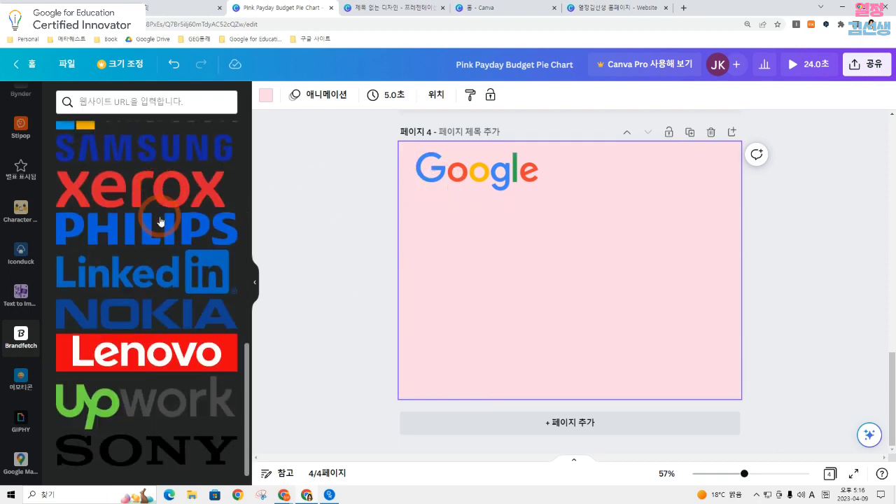
left_click(202, 149)
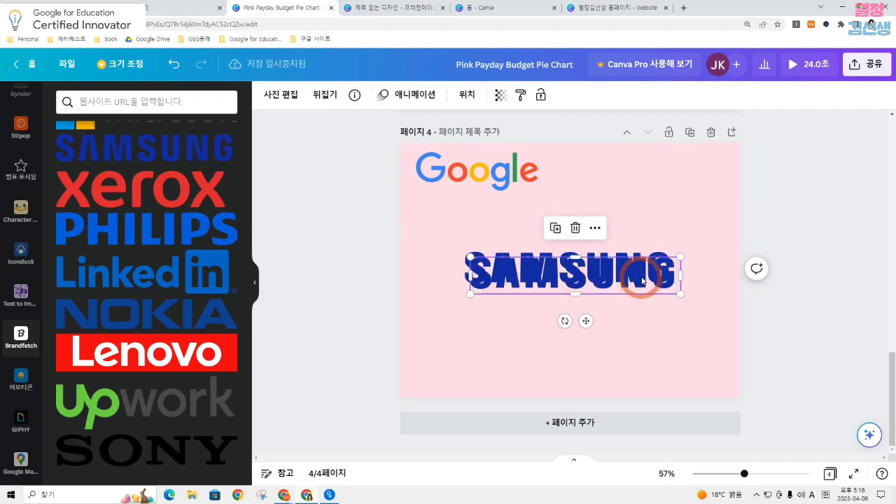
left_click_drag(675, 283, 525, 208)
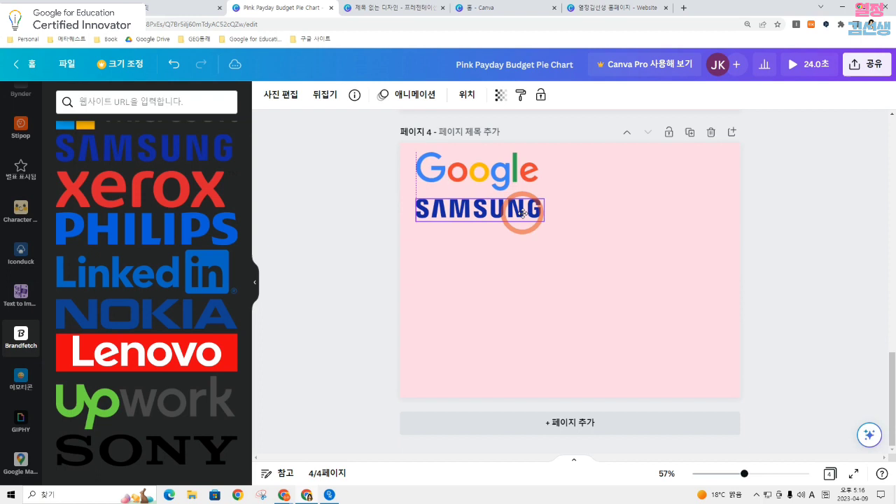
Search Brandfetch for notion and place the white Notion logo, reduced in size, below the Samsung logo
left_click(131, 107)
type("not")
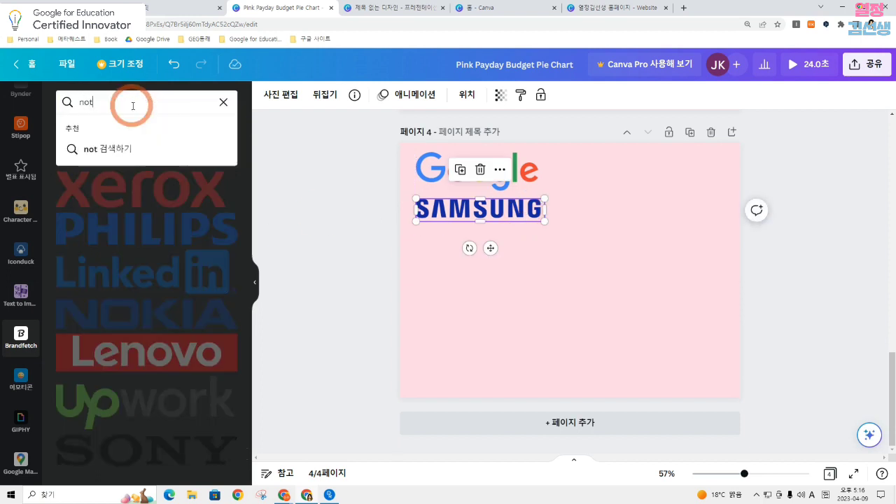
type("ion")
key("Return")
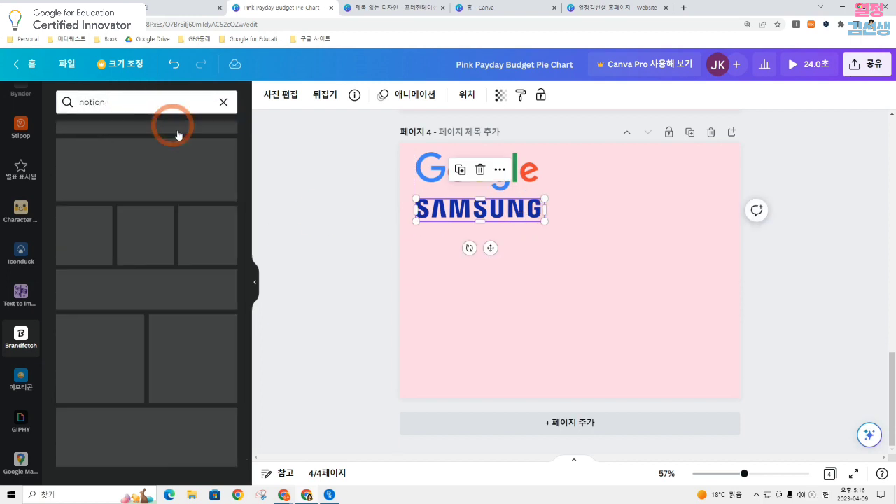
left_click(110, 171)
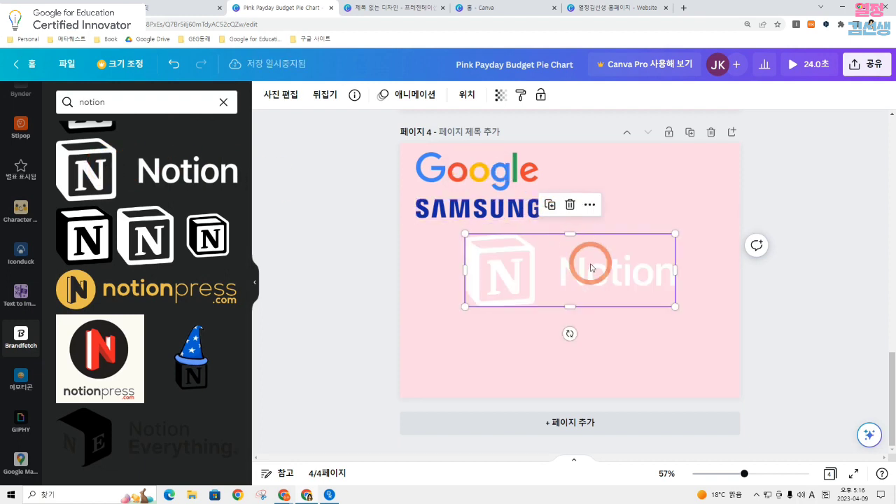
left_click_drag(591, 260, 541, 260)
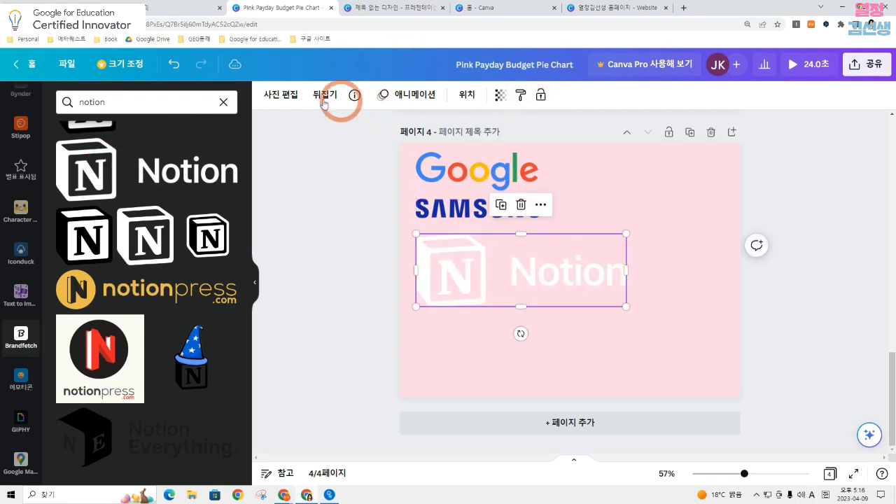
Search Brandfetch for deepl and place the dark blue hexagonal logo, reduced in size, to the right of the Google logo
left_click(110, 100)
double_click(112, 101)
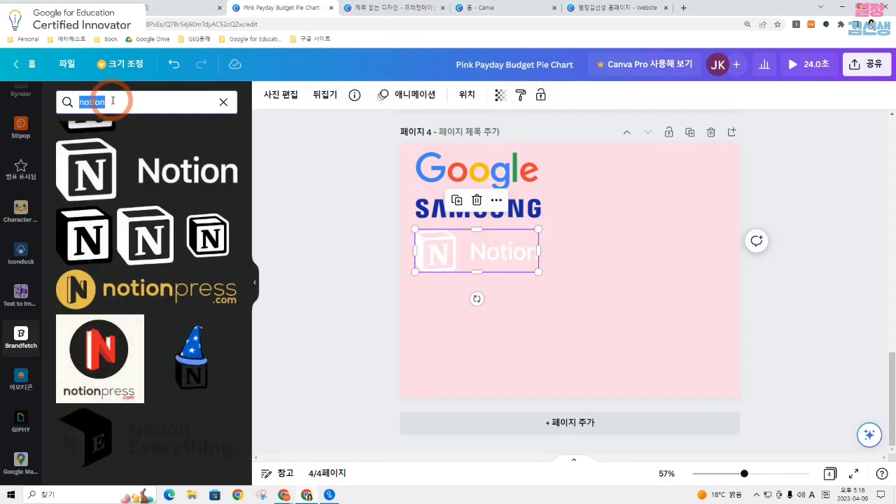
type("deepl")
key("Return")
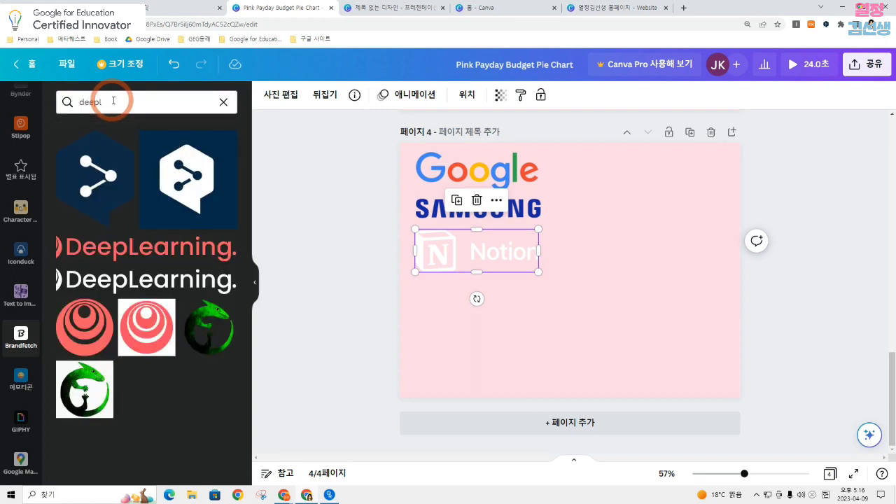
left_click(221, 189)
left_click_drag(584, 266, 637, 242)
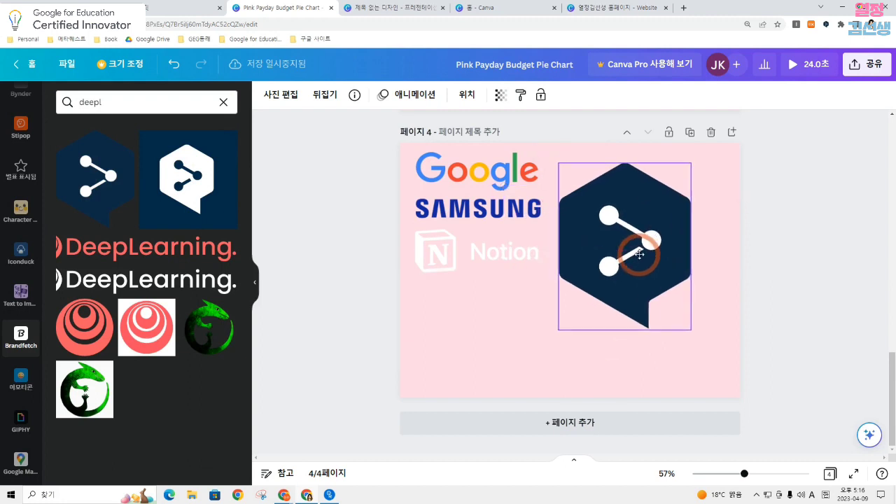
left_click_drag(689, 320, 636, 256)
left_click_drag(608, 201, 635, 190)
Search Brandfetch for open AI, and nudge the dark blue hexagonal logo slightly down on page 4
left_click(116, 103)
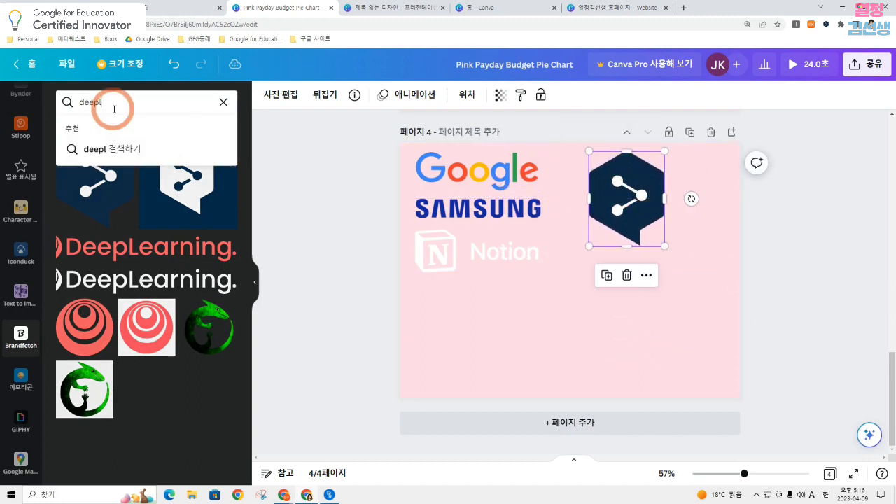
double_click(116, 101)
type("open")
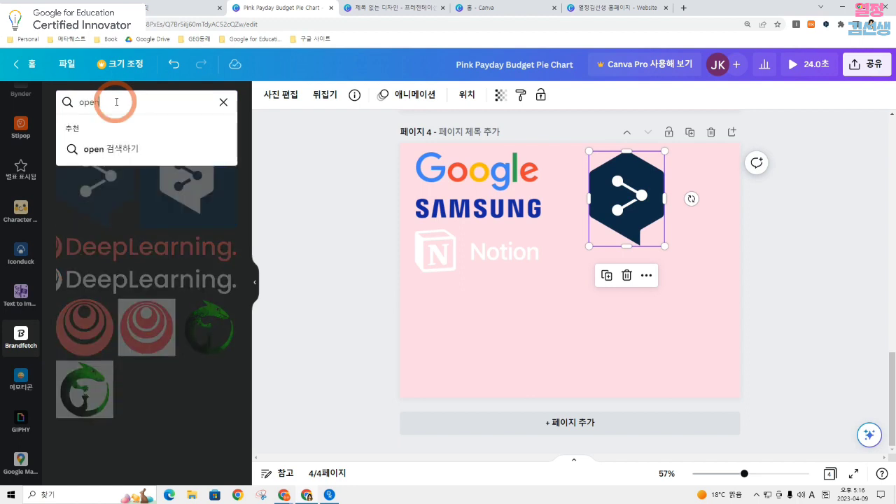
type(" AI")
key("Return")
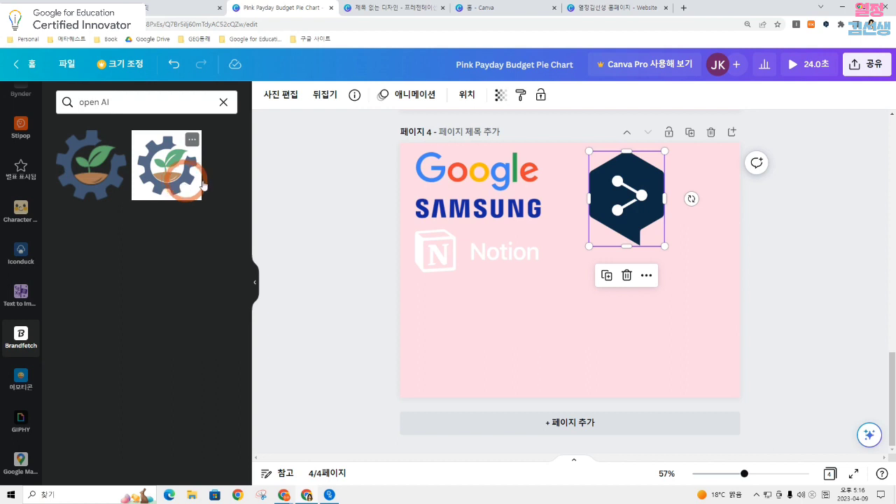
left_click_drag(641, 215, 644, 220)
left_click(685, 231)
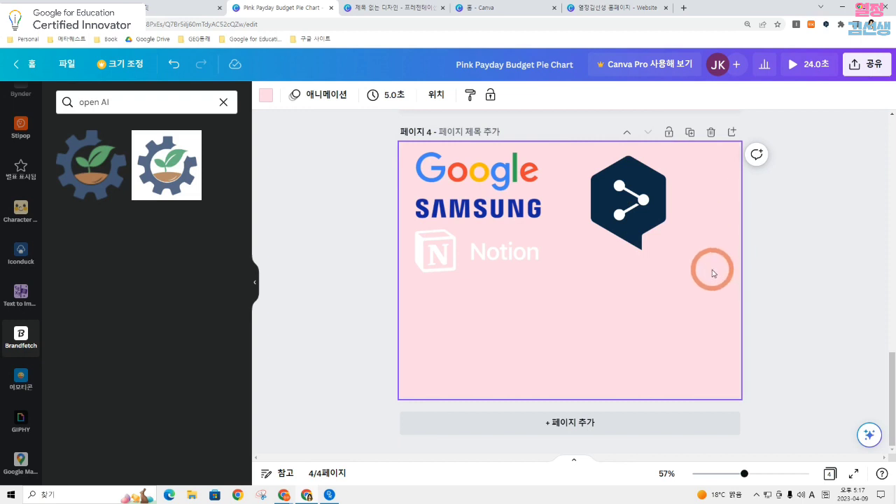
left_click(539, 317)
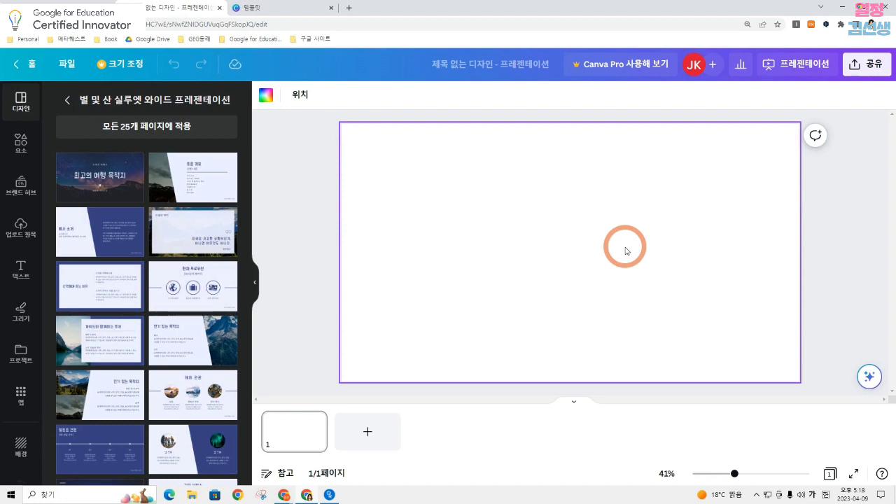
Search the Google Maps app for un묘지 and add the 재한유엔기념공원 map to the blank presentation slide
left_click(132, 239)
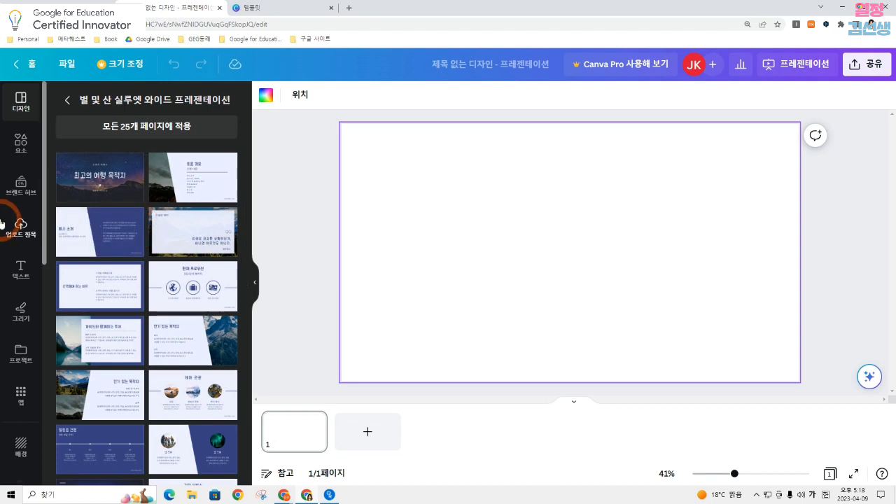
left_click_drag(45, 225, 42, 459)
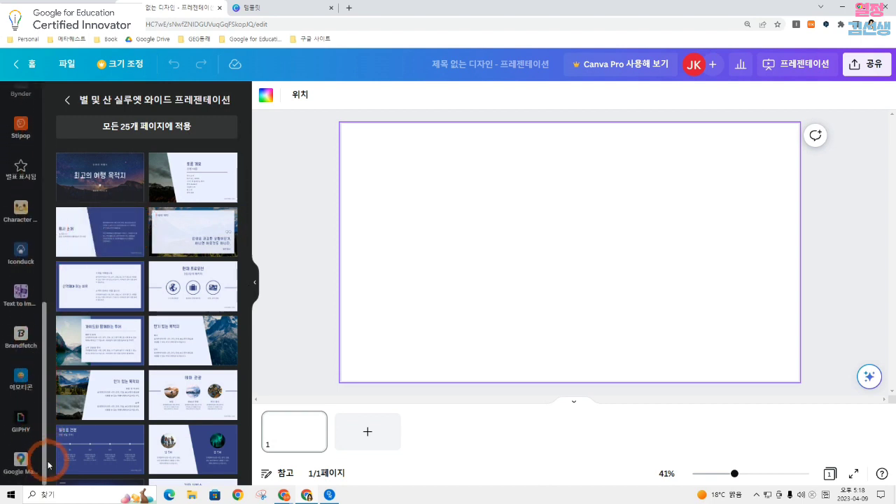
left_click(21, 461)
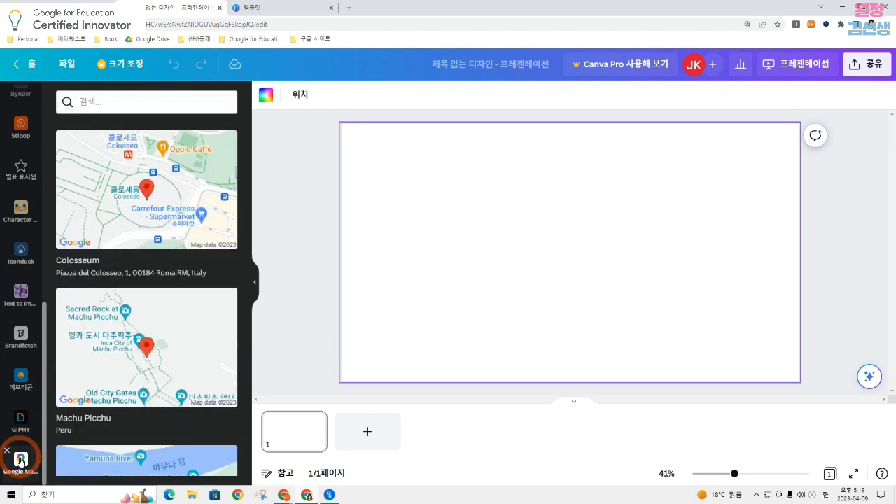
left_click(95, 101)
type("u")
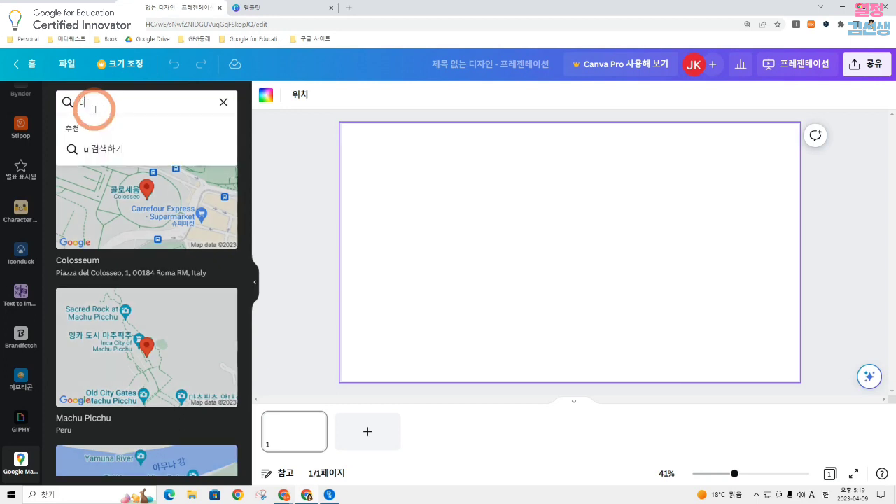
type("n묘지")
key("Return")
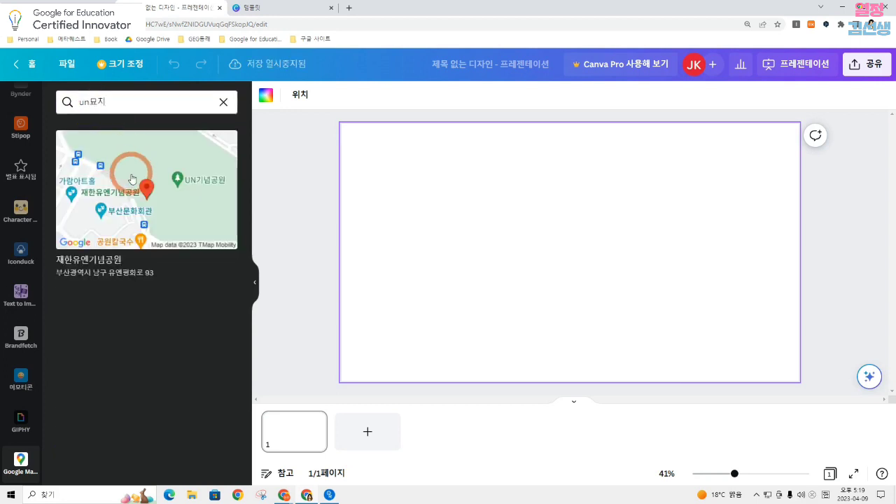
left_click(132, 179)
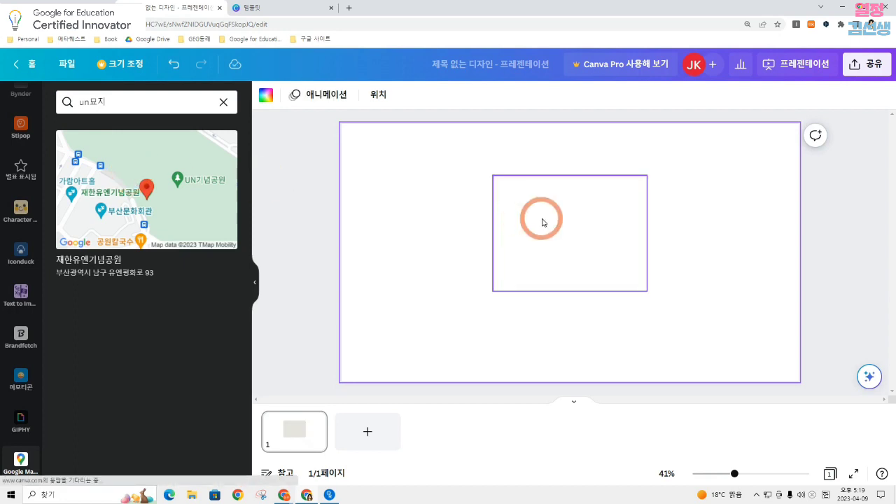
Enlarge the map to 1,440 by 1,080 so it fills the slide's height, and move it near the horizontal centre
left_click_drag(494, 176, 425, 124)
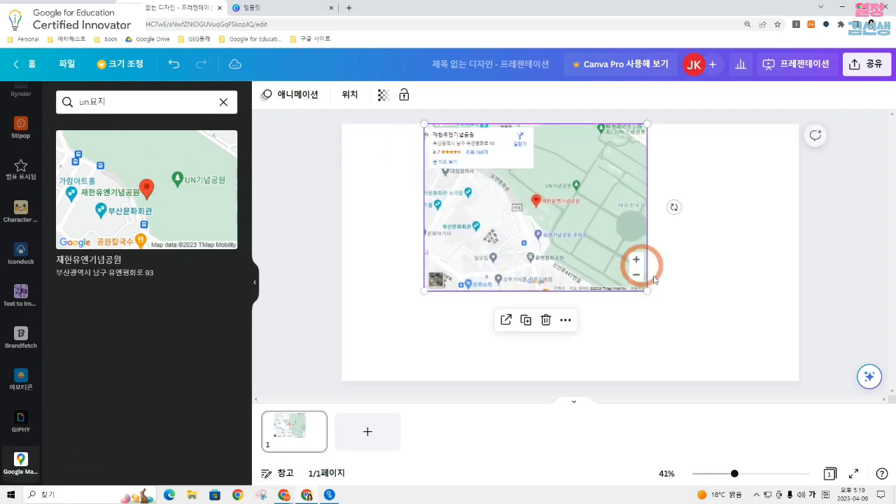
left_click_drag(649, 291, 751, 400)
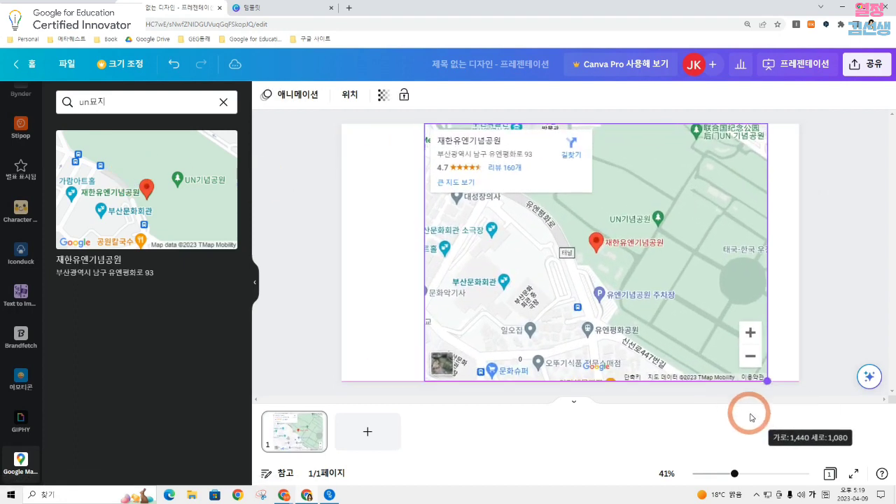
left_click_drag(694, 290, 673, 294)
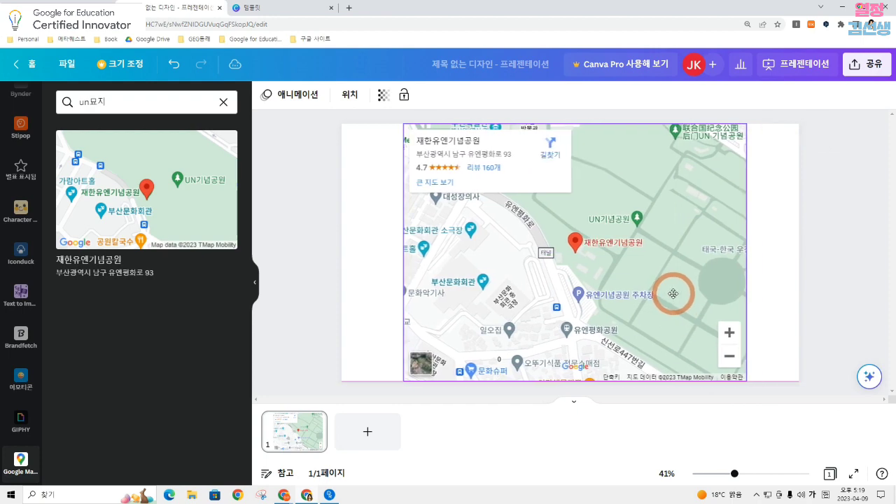
left_click(788, 277)
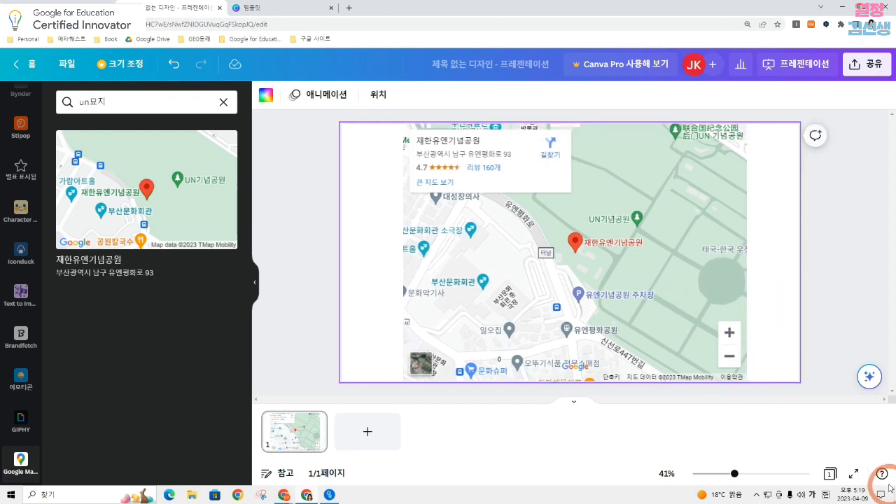
Show the slide full screen and zoom the embedded map out to the whole of Busan and back in
left_click(853, 473)
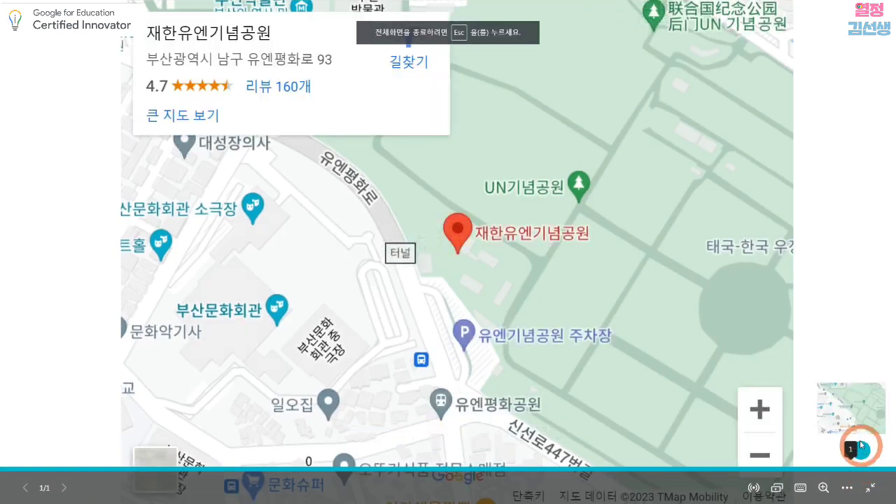
left_click(760, 450)
left_click(760, 451)
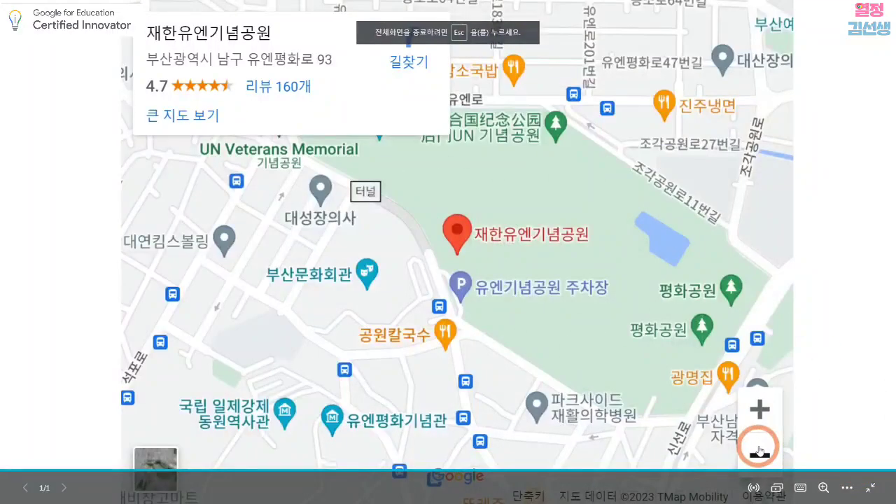
left_click(760, 450)
left_click(760, 451)
left_click(760, 450)
left_click(759, 450)
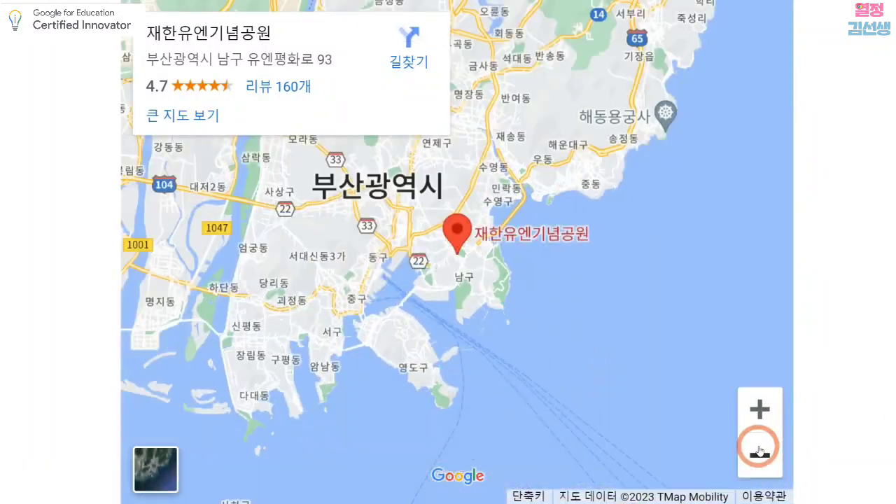
left_click(759, 410)
left_click(760, 410)
left_click(759, 409)
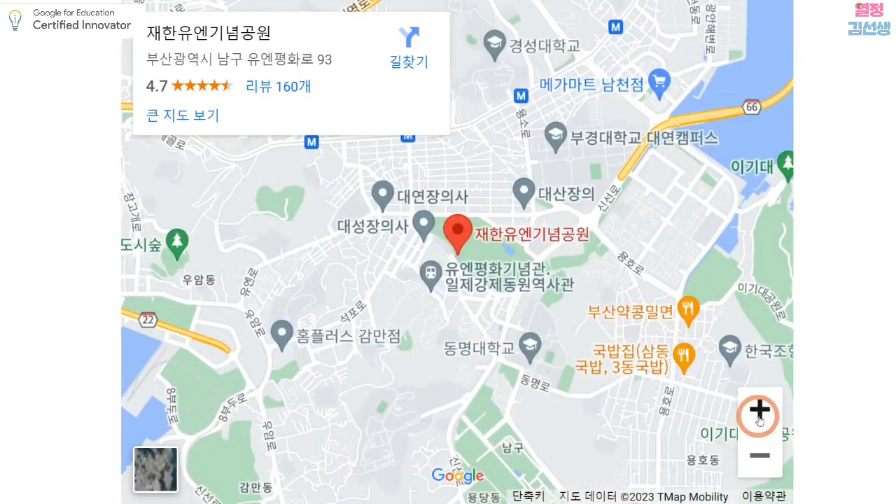
left_click(759, 410)
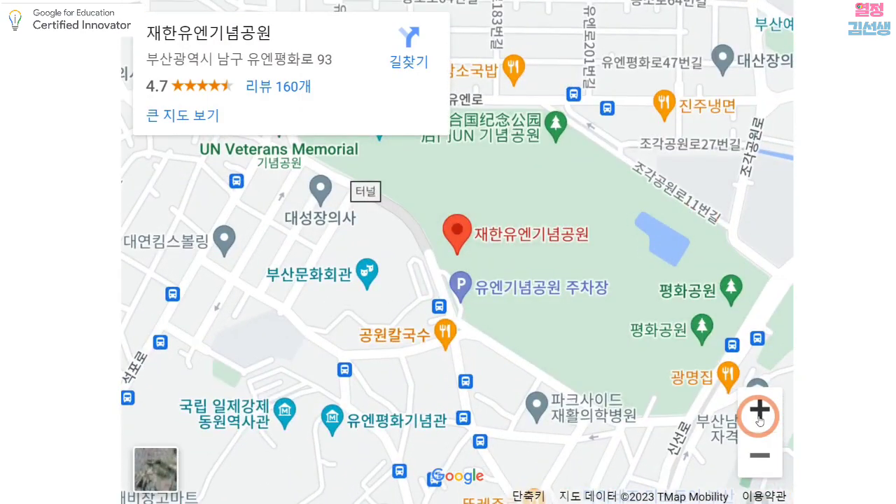
Zoom the full-screen map out again and pan it to examine the wider region around Busan
left_click(761, 456)
left_click(761, 456)
left_click(760, 456)
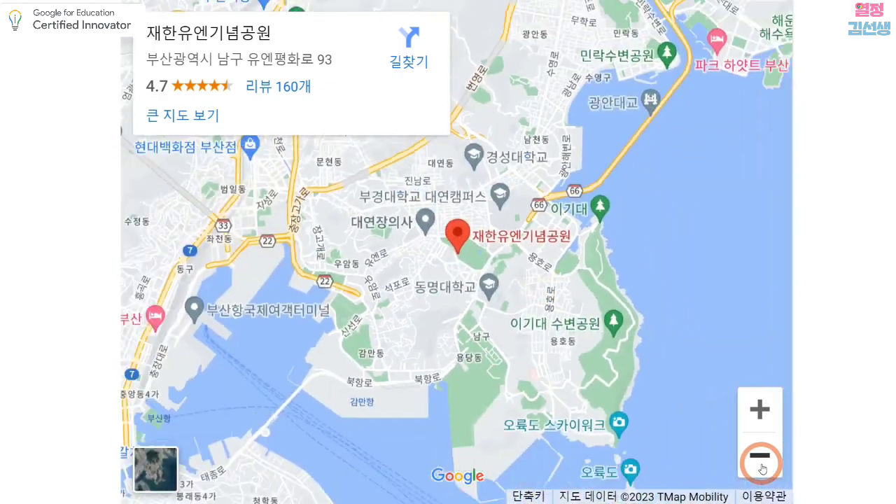
left_click(761, 456)
left_click(760, 456)
left_click(761, 456)
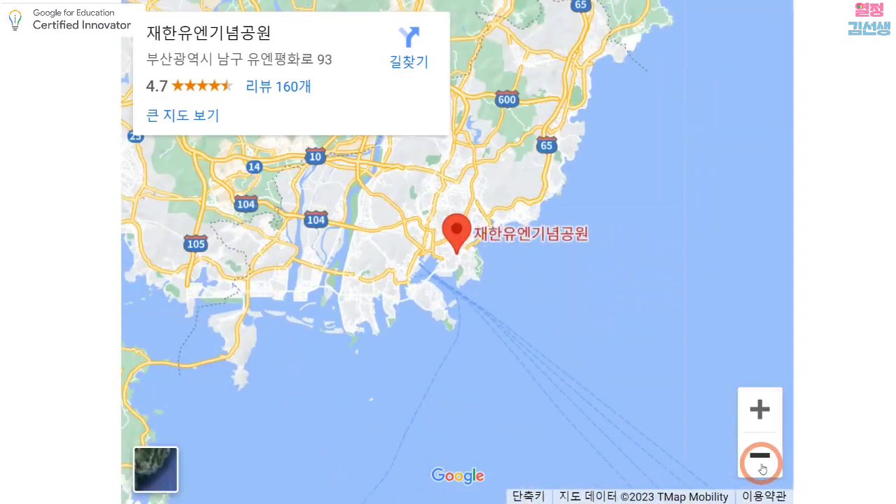
left_click(761, 455)
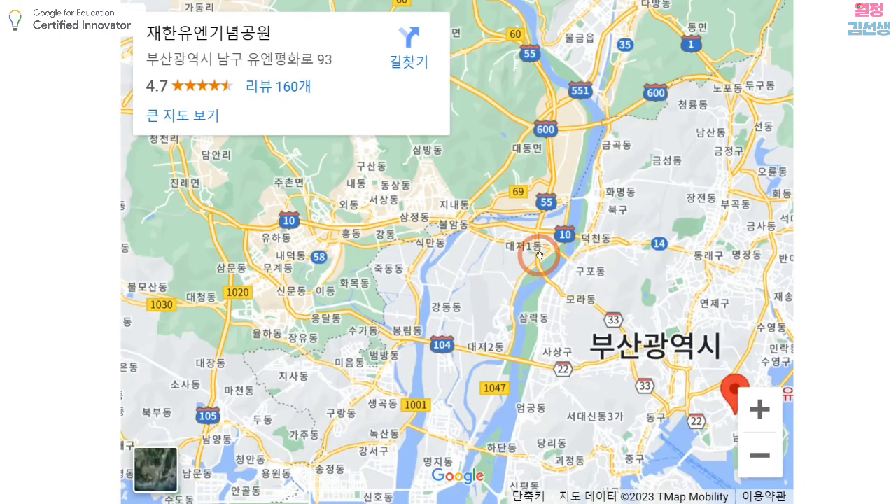
scroll(535, 252, "down", 3)
left_click(762, 466)
left_click(762, 466)
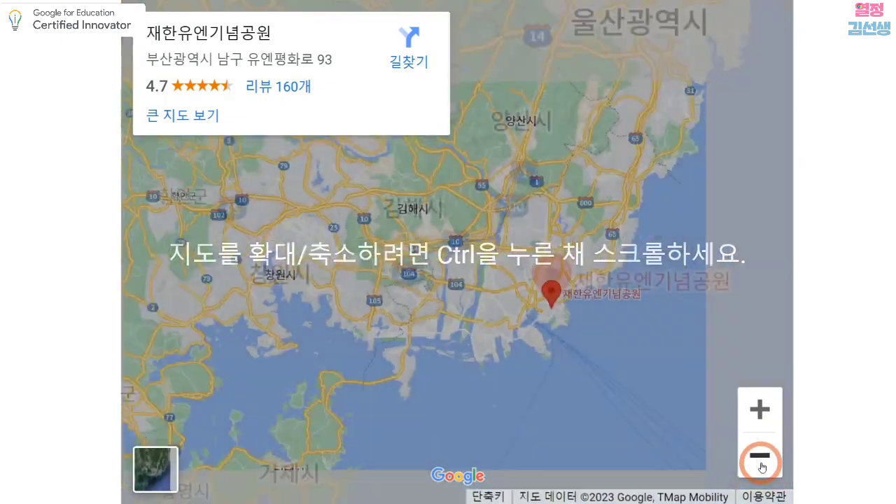
Zoom the full-screen map out to the wider southeastern coast and back in to the Busan districts around 재한유엔기념공원
left_click(762, 466)
left_click(762, 467)
left_click(760, 409)
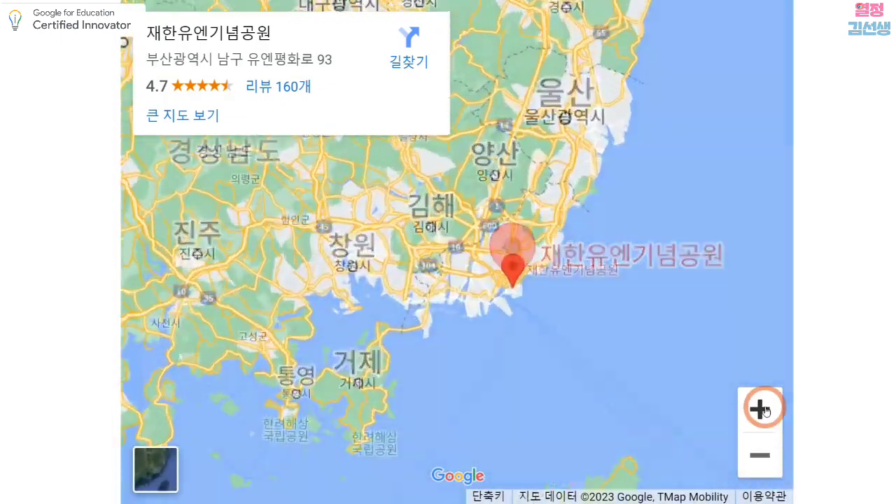
left_click(761, 409)
left_click(760, 409)
left_click(748, 409)
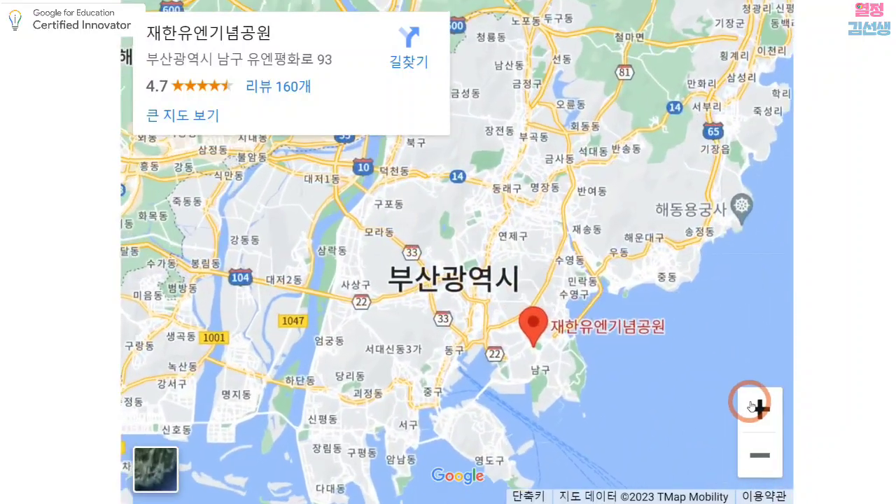
left_click(748, 408)
left_click_drag(571, 292, 565, 275)
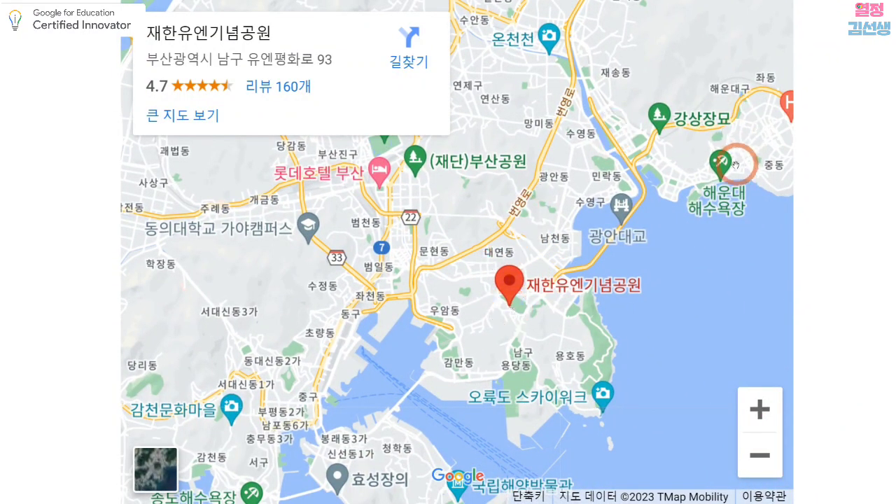
left_click_drag(510, 280, 528, 224)
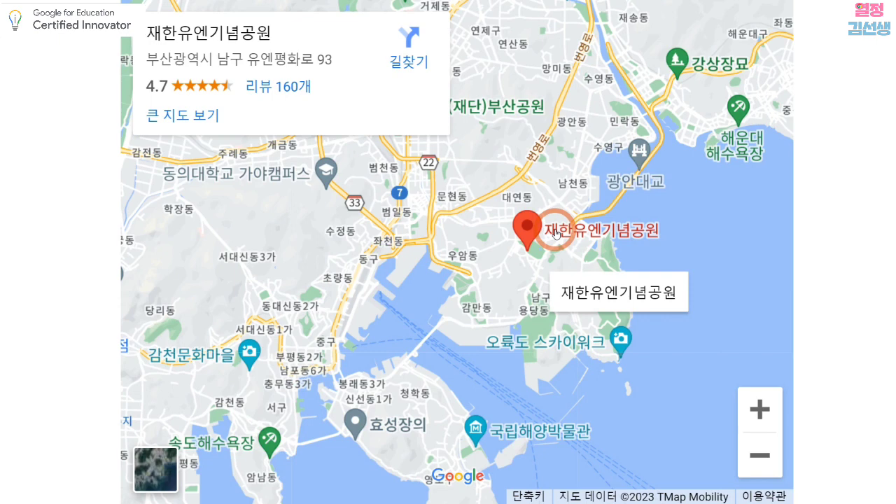
Zoom the map out and pan it to examine the whole of Busan, and leave the full-screen view
left_click(758, 457)
left_click(758, 456)
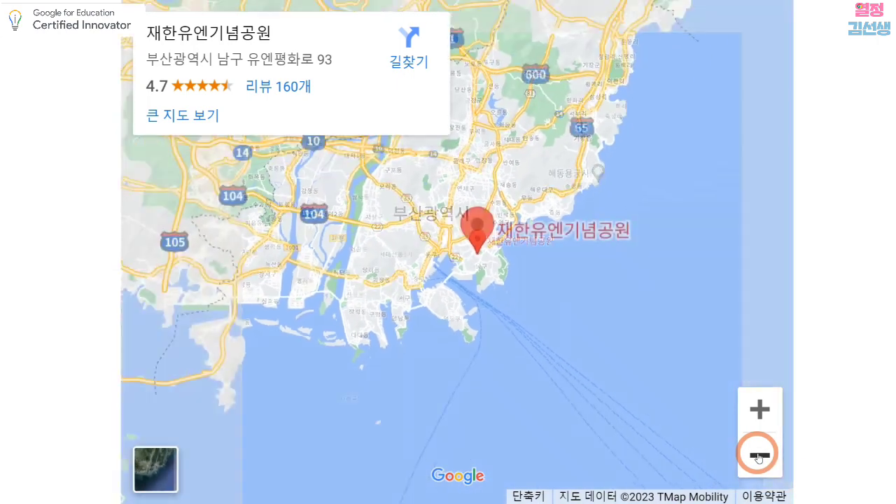
left_click(762, 412)
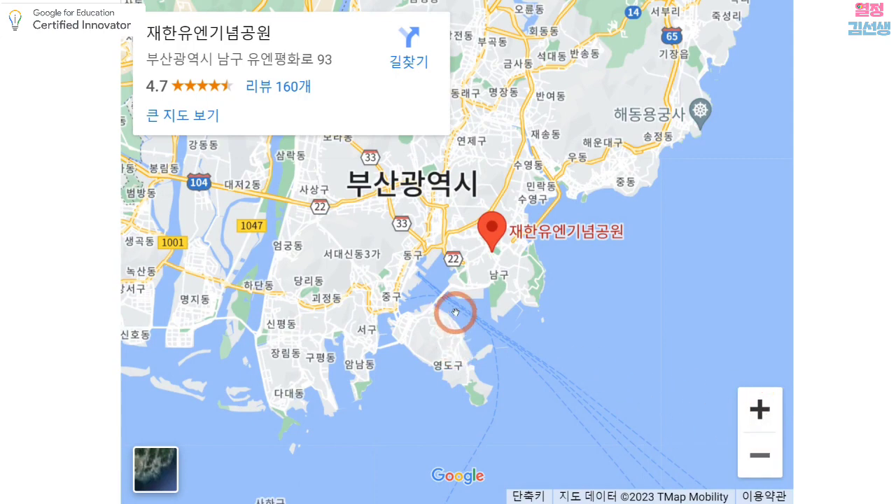
left_click_drag(458, 312, 568, 388)
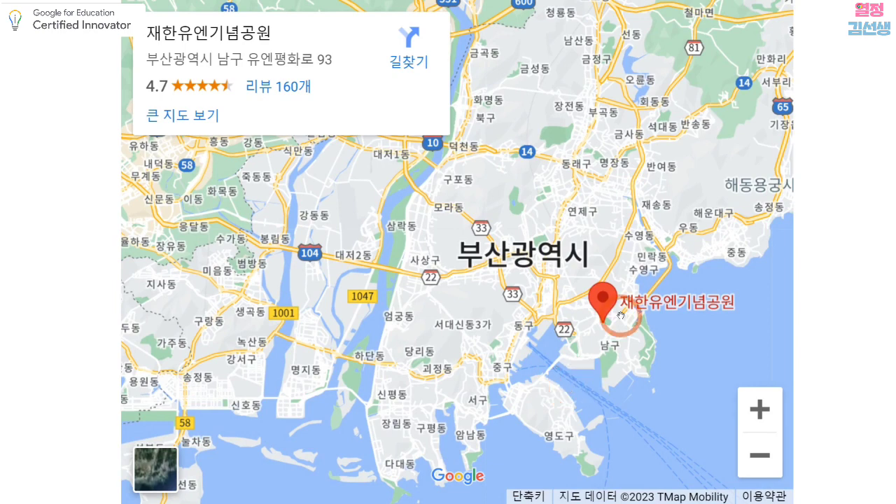
key("Escape")
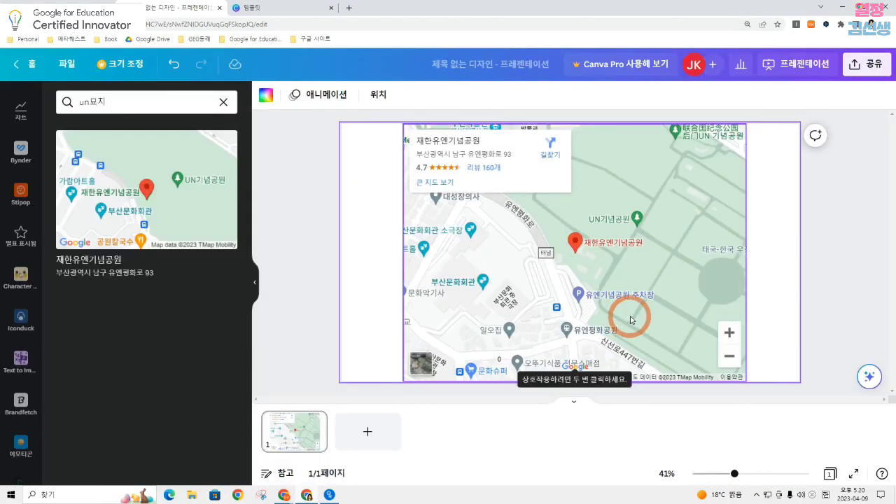
left_click(847, 337)
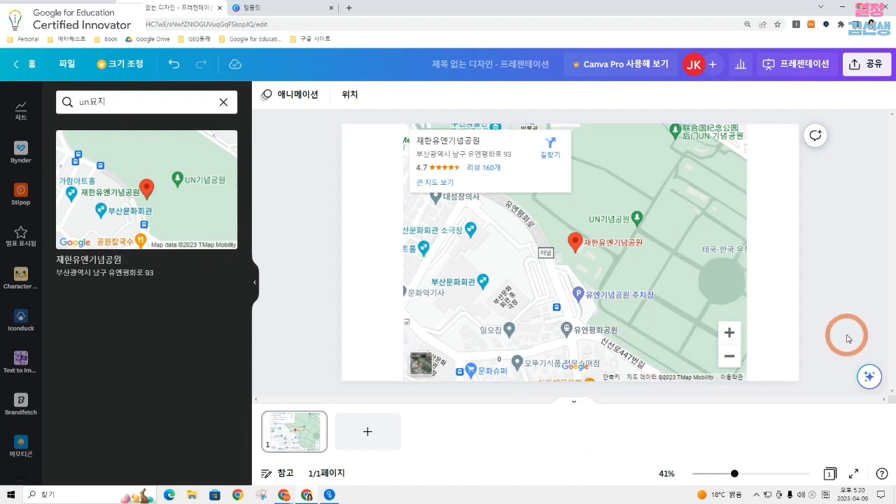
left_click(780, 343)
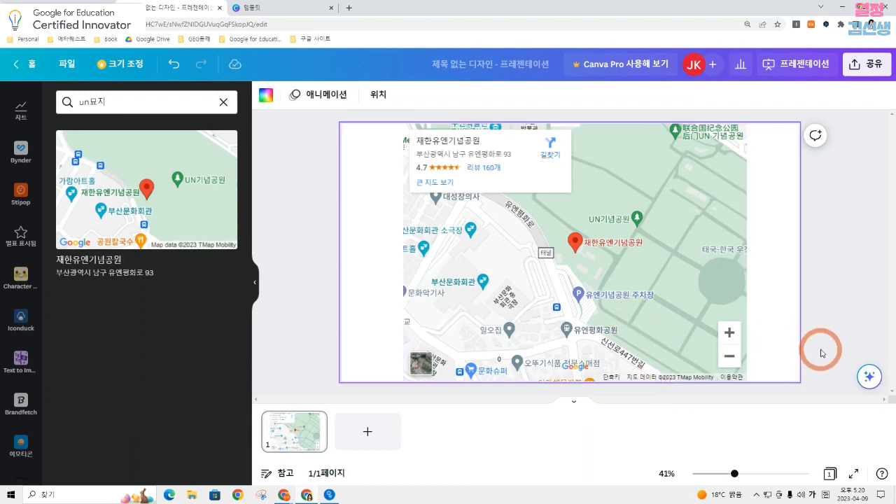
left_click(850, 226)
left_click(776, 210)
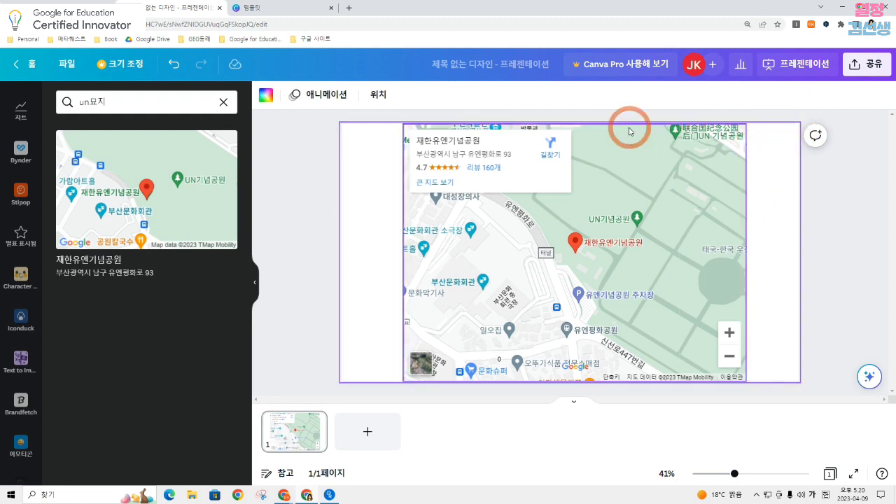
right_click(767, 166)
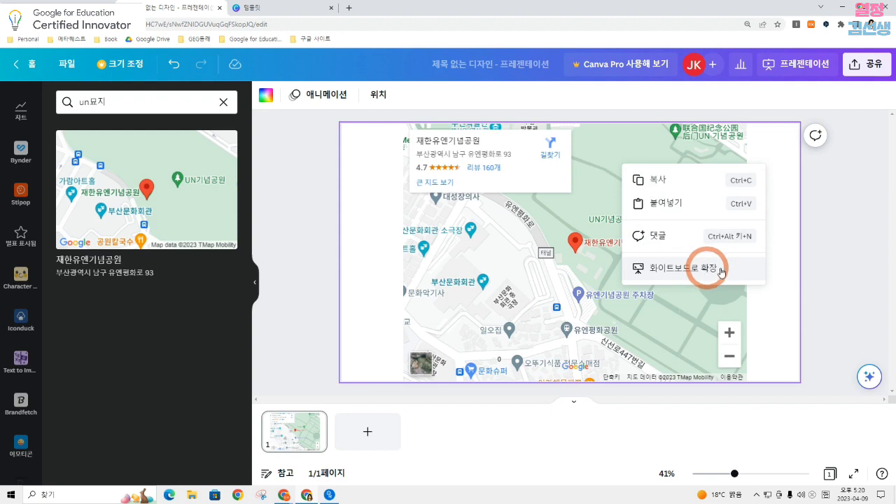
key("Escape")
Add a blank second page and expand it into a whiteboard, comparing it with the map slide
left_click(365, 433)
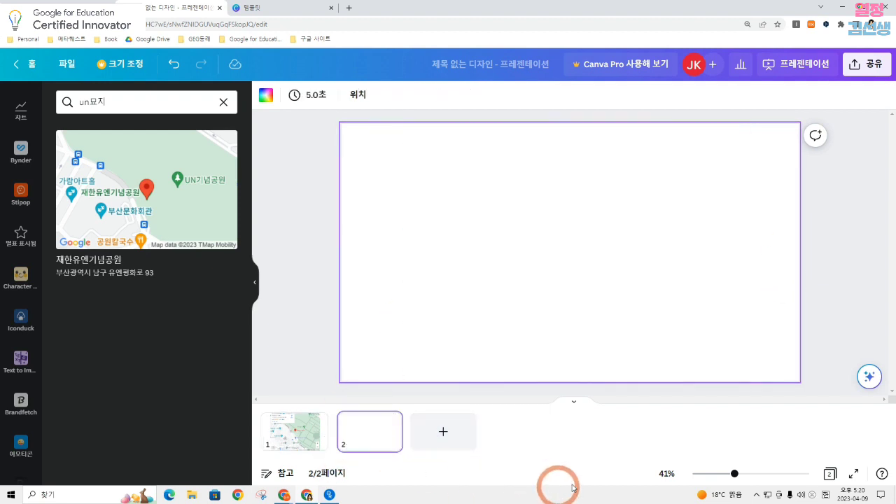
right_click(676, 212)
left_click(690, 336)
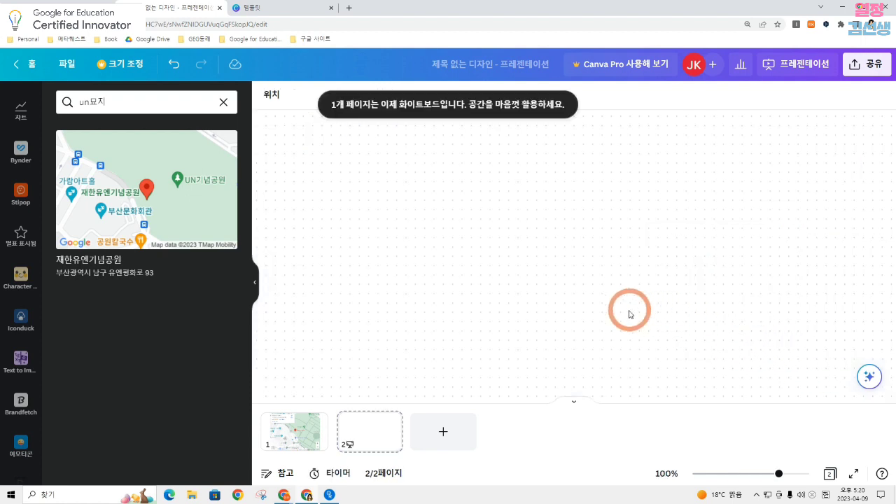
left_click(295, 431)
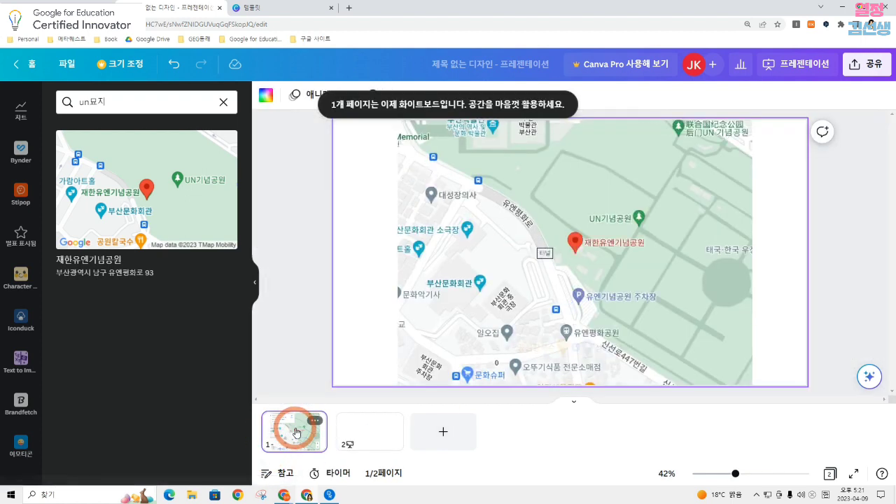
left_click(355, 440)
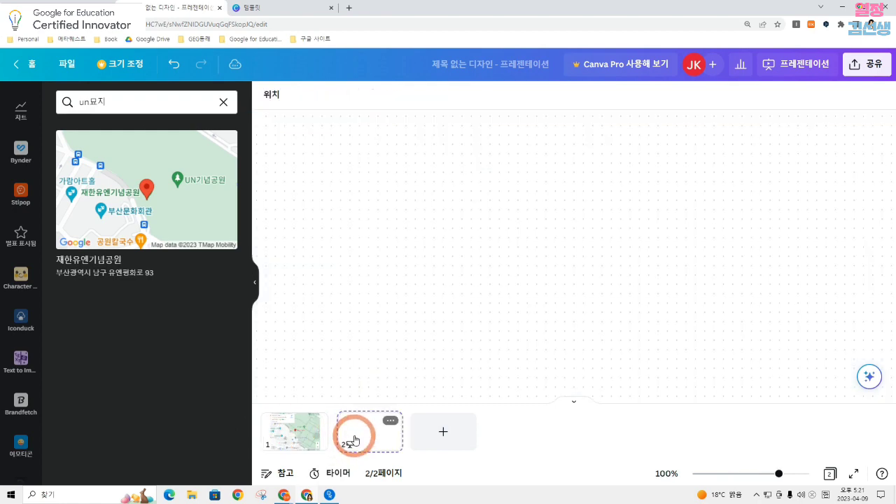
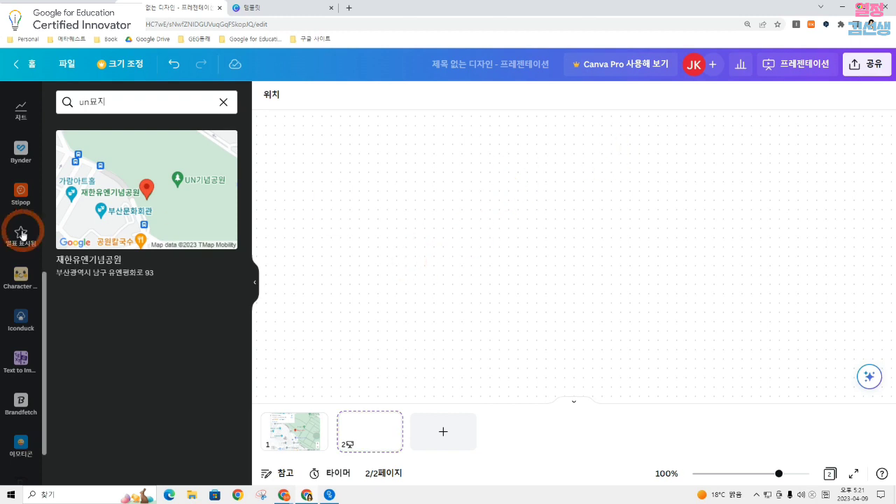
Draw several freehand curves and lines on the whiteboard with the red marker recoloured to dark purple
scroll(28, 196, "up", 4)
left_click(26, 172)
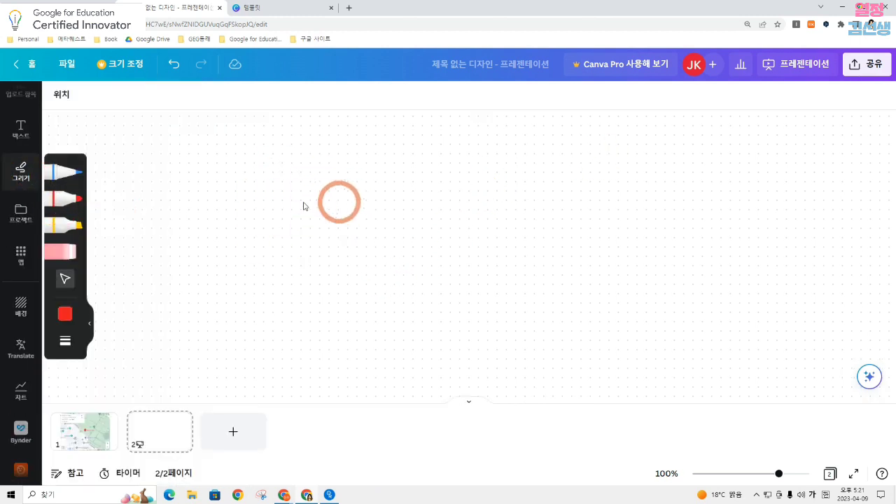
left_click(65, 341)
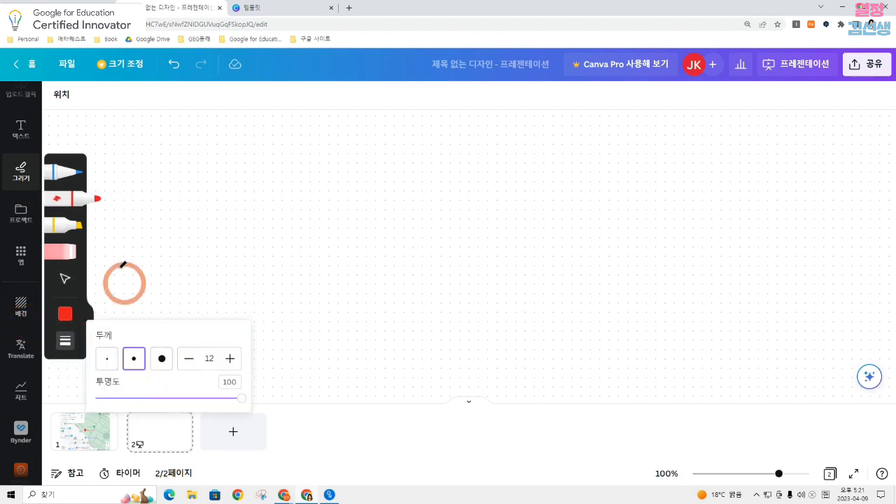
left_click(75, 203)
left_click(67, 202)
left_click(65, 308)
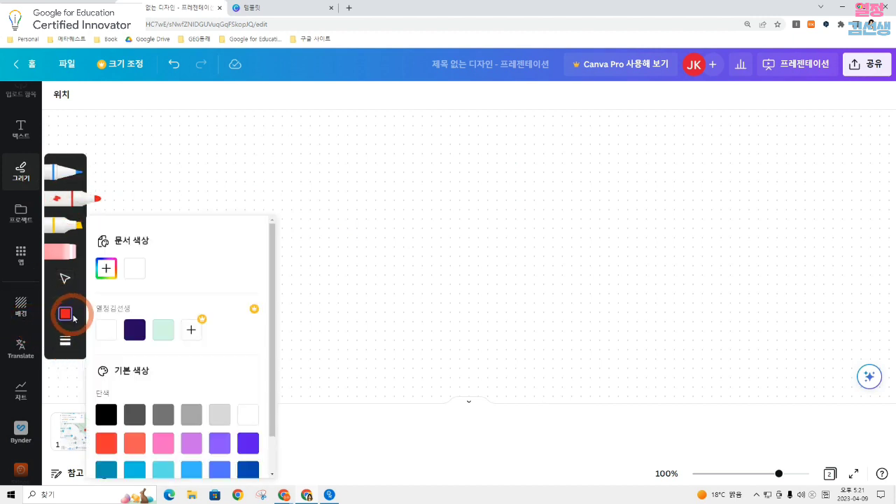
left_click(140, 326)
mouse_move(393, 243)
left_mouse_down()
mouse_move(441, 187)
mouse_move(447, 220)
mouse_move(547, 171)
mouse_move(550, 228)
left_mouse_up()
left_click_drag(396, 271, 584, 271)
mouse_move(518, 240)
left_mouse_down()
mouse_move(523, 307)
mouse_move(590, 308)
left_mouse_up()
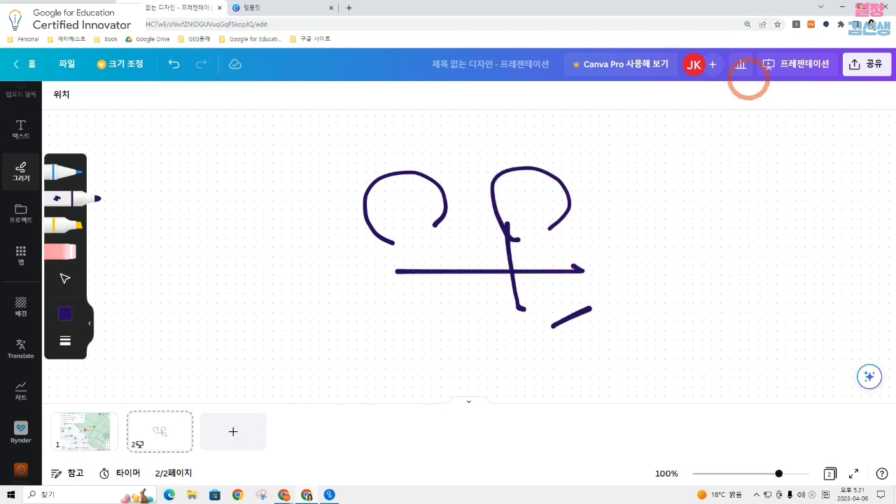
Add a grey sticky note to the right of the whiteboard drawing and a pink speech bubble to its left
scroll(20, 119, "up", 3)
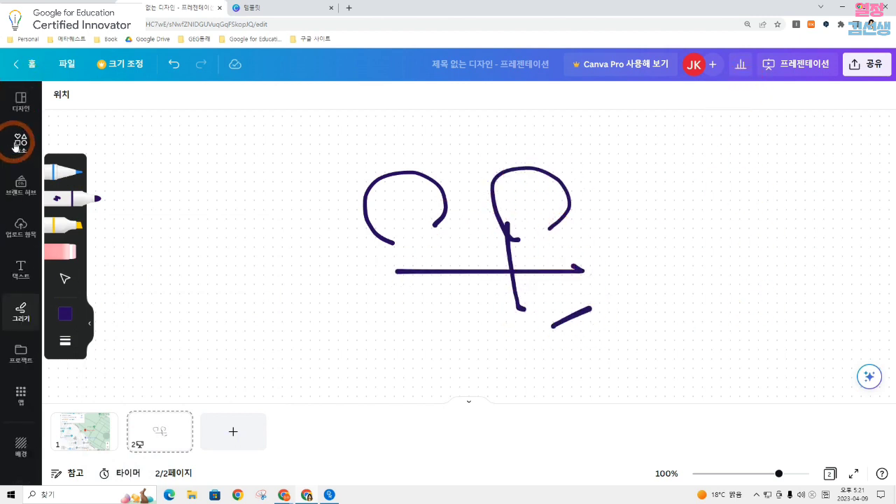
left_click(16, 144)
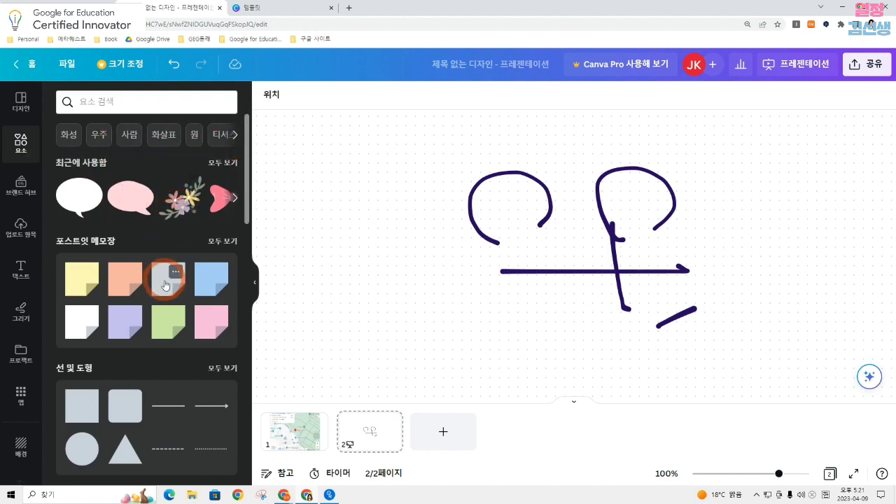
left_click_drag(166, 285, 800, 199)
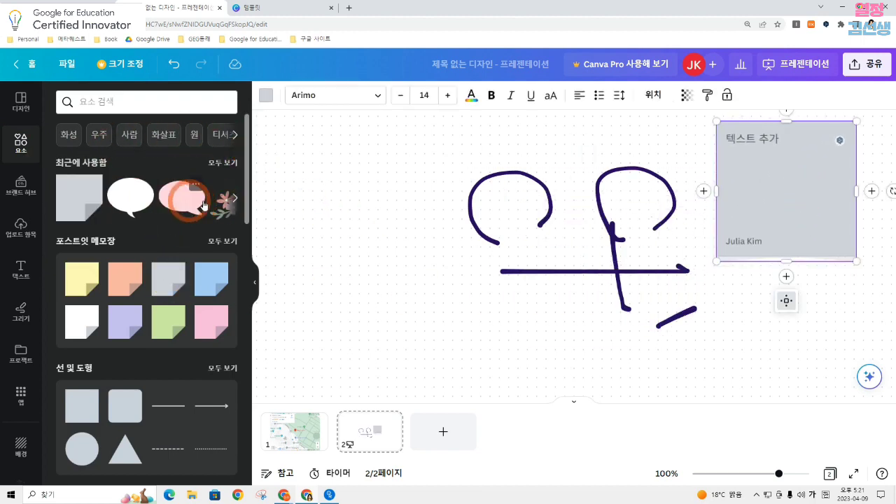
left_click(193, 201)
left_click_drag(518, 223, 320, 224)
left_click_drag(553, 121, 411, 166)
left_click(255, 282)
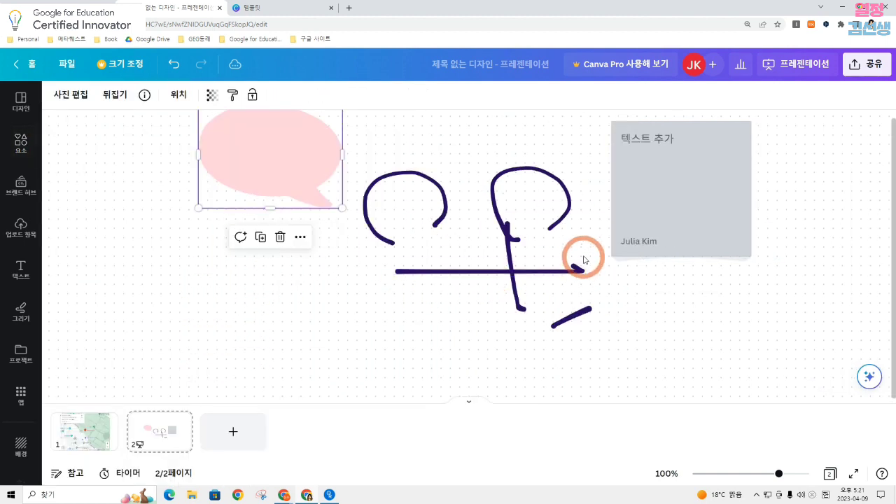
left_click_drag(574, 274, 584, 271)
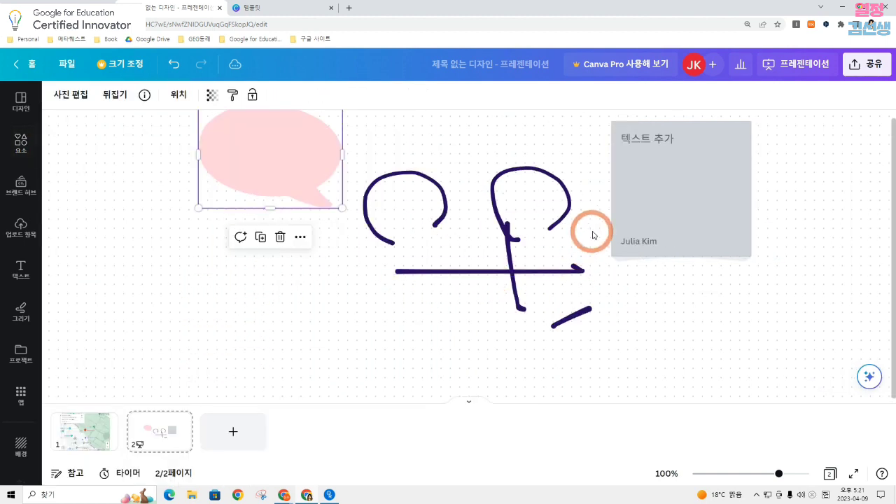
Present the design full screen from the map page through to the whiteboard page, and leave the presentation
left_click(87, 434)
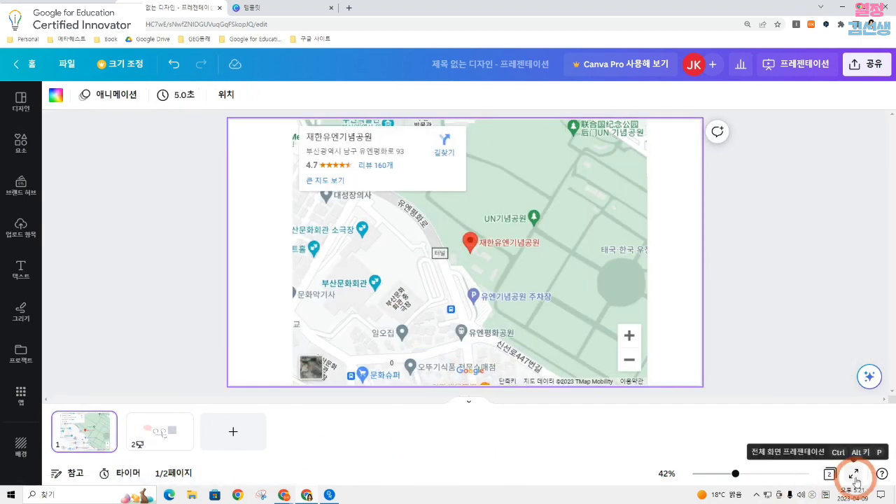
left_click(854, 482)
left_click(850, 270)
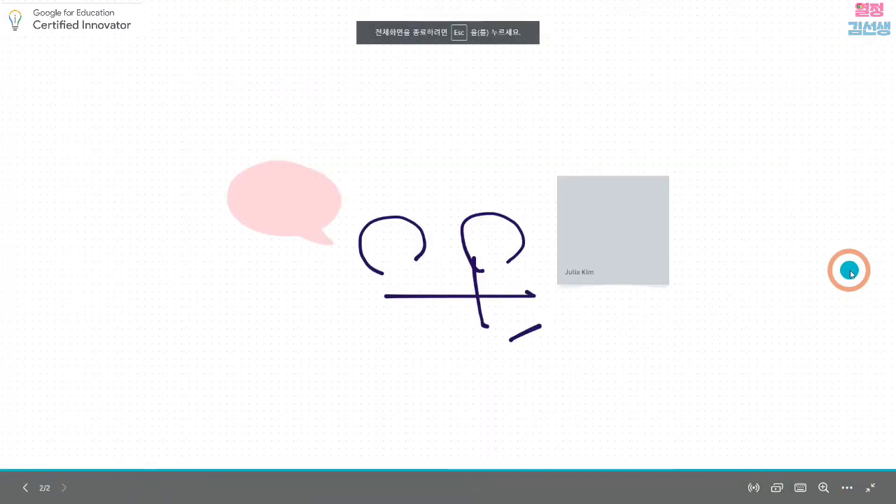
left_click(110, 165)
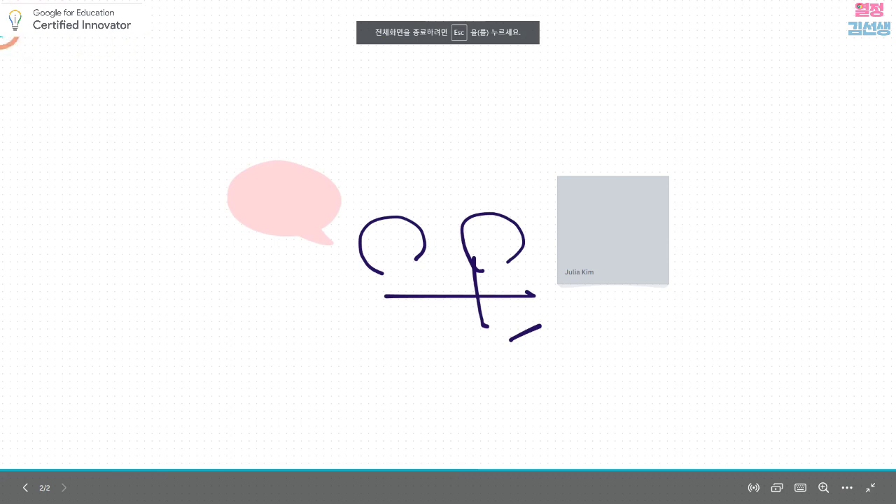
left_click(868, 489)
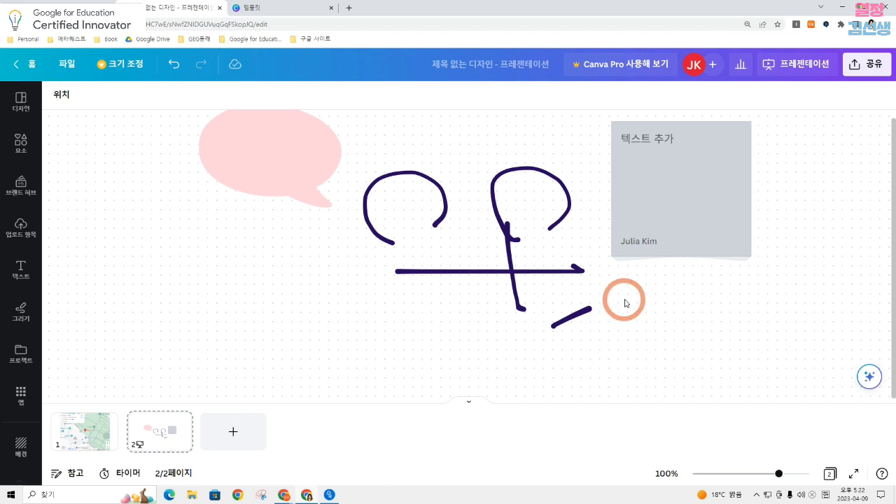
Shift the grey sticky note slightly away from the drawing and collapse the whiteboard back into a regular page
left_click_drag(736, 217, 765, 224)
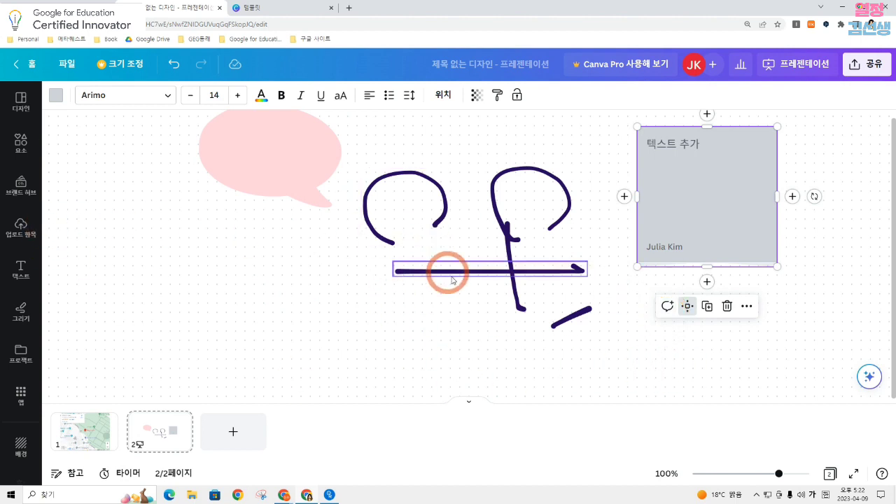
right_click(596, 152)
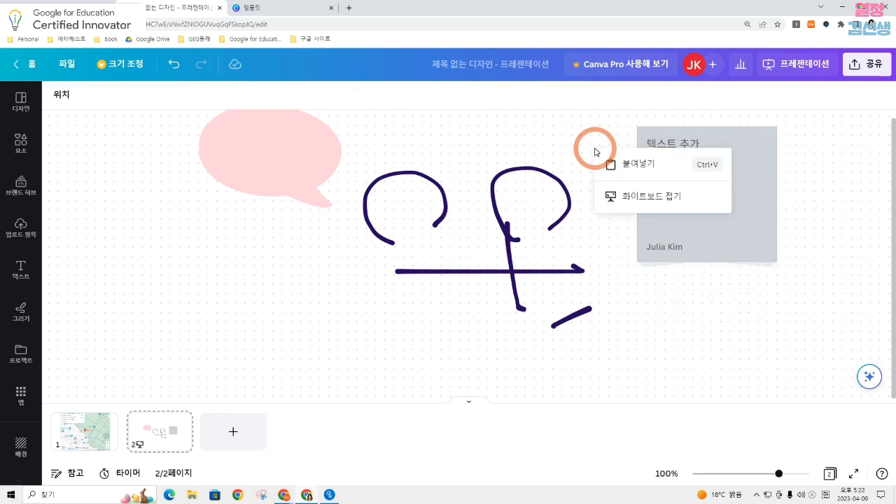
left_click(617, 197)
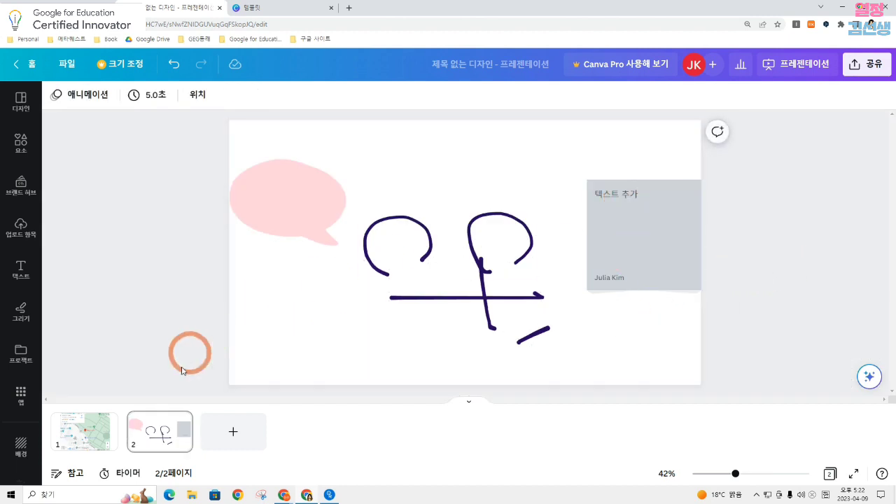
left_click(147, 430)
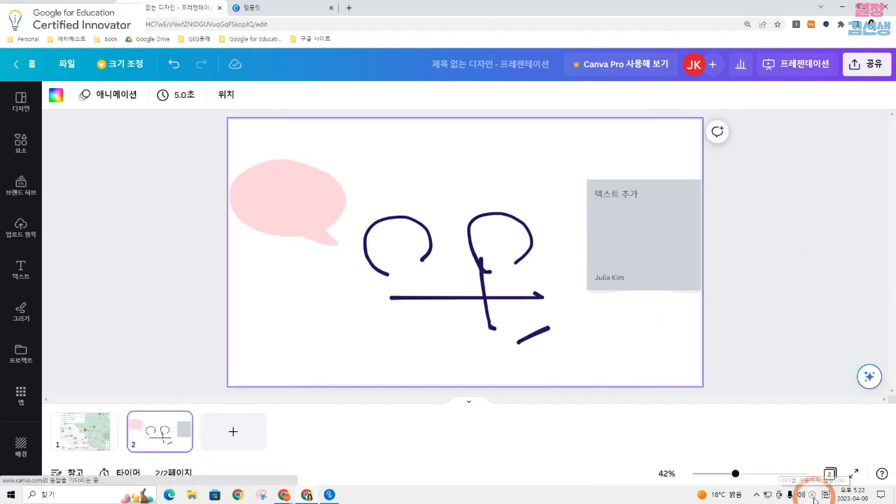
Return to the home page and search the templates for 화이트보드
left_click(38, 68)
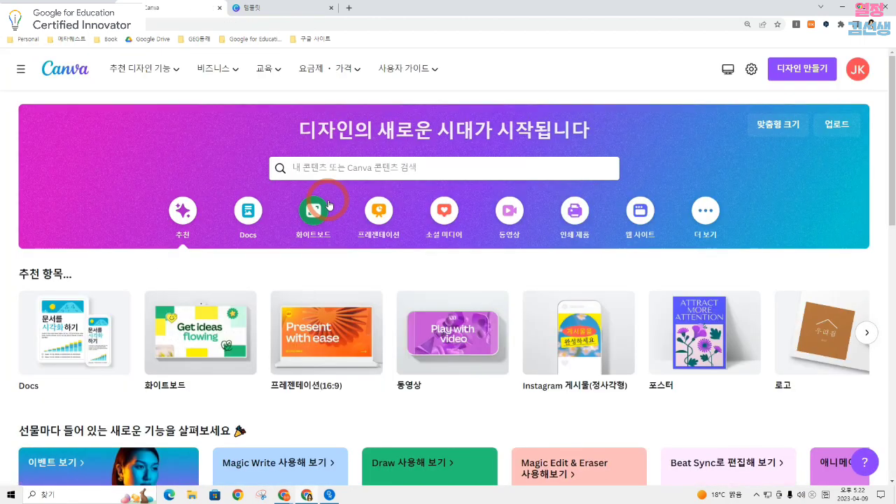
left_click(395, 170)
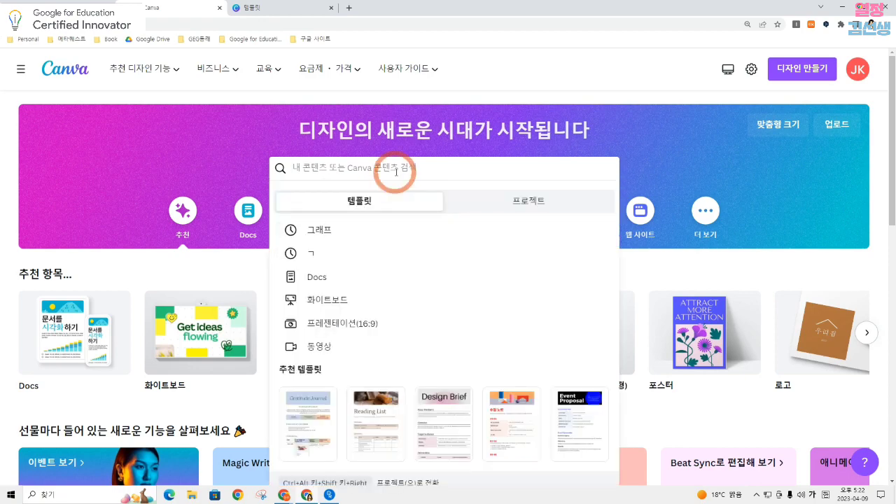
type("휘")
type("이트보")
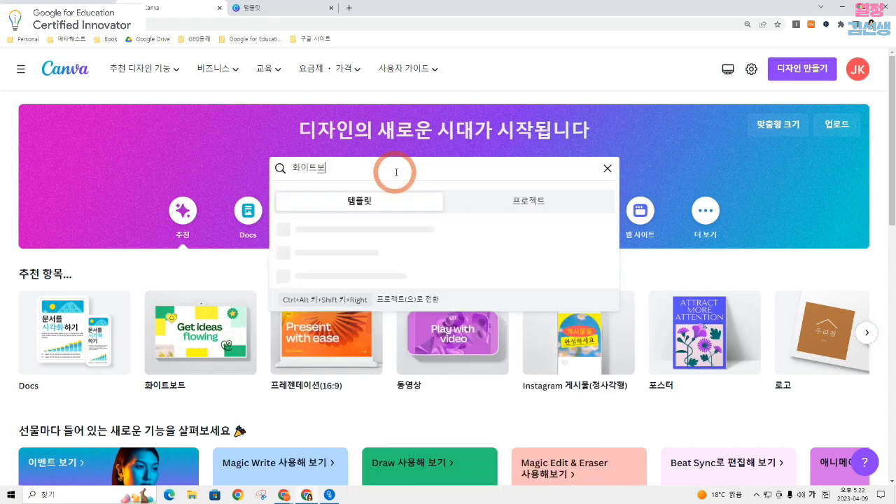
type("드")
key("Return")
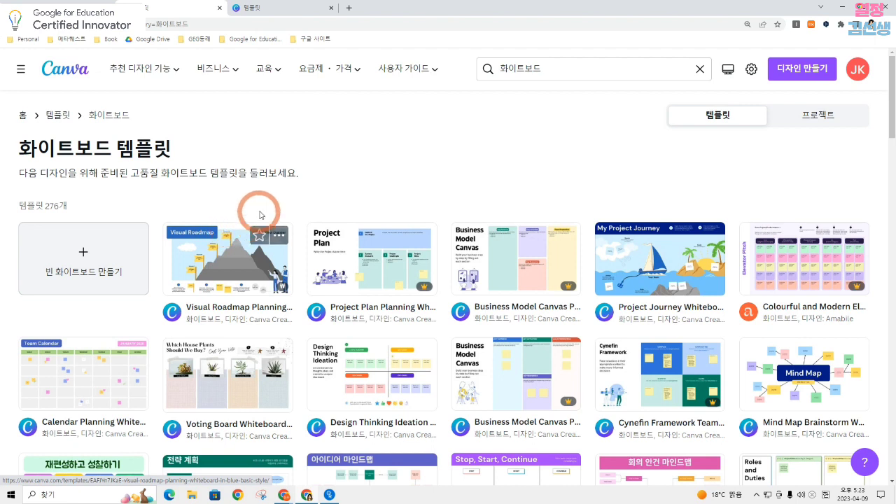
Close the pie chart template preview and the whiteboard template results, returning to the home page's presentation section
left_click(250, 9)
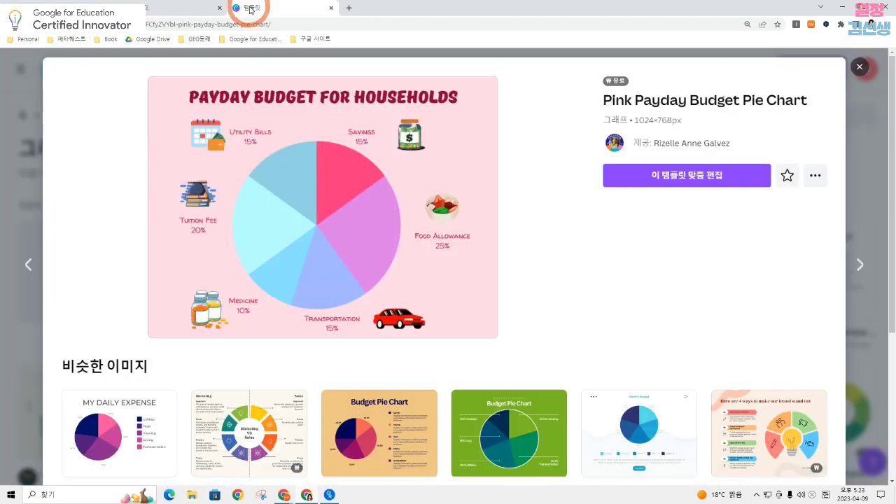
left_click(860, 67)
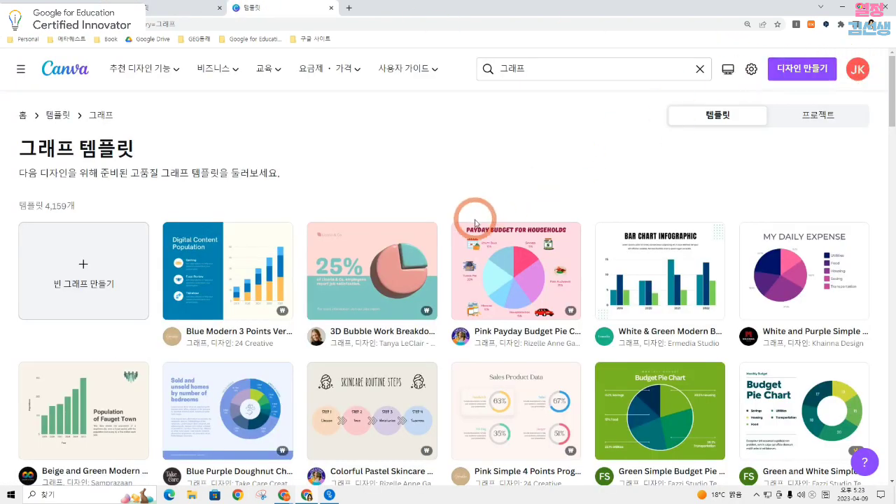
left_click(11, 24)
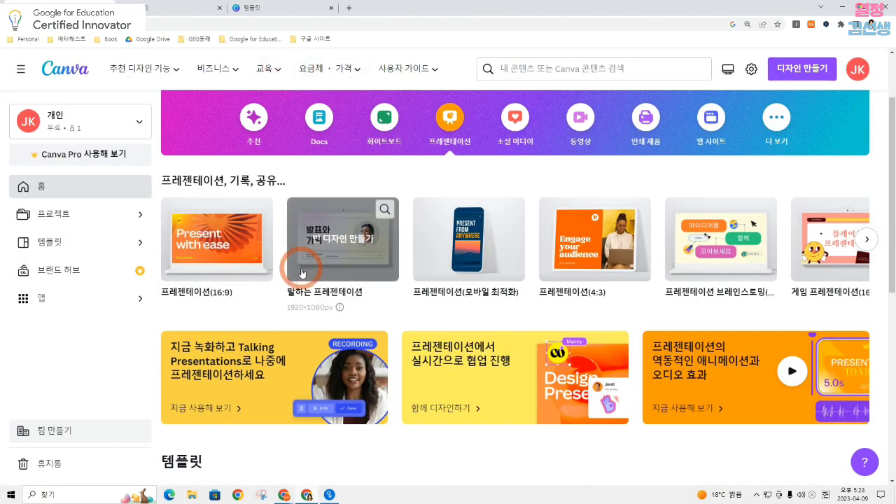
scroll(304, 272, "down", 4)
left_click(168, 10)
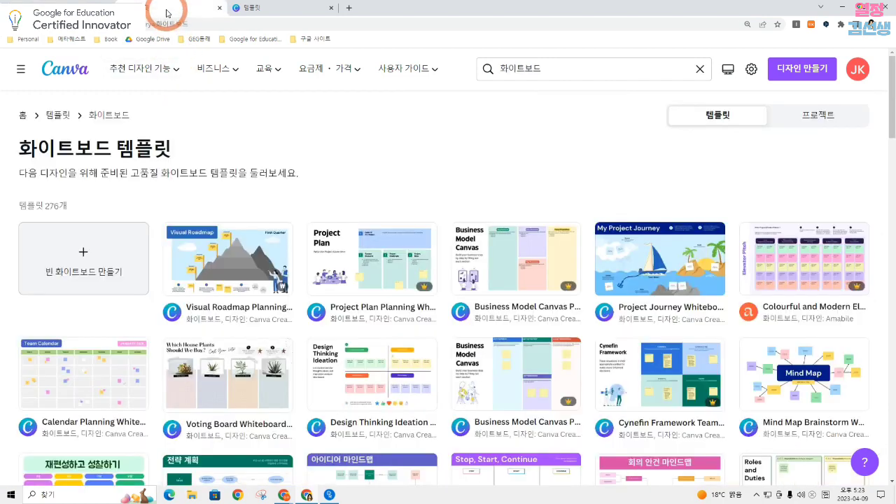
left_click(220, 9)
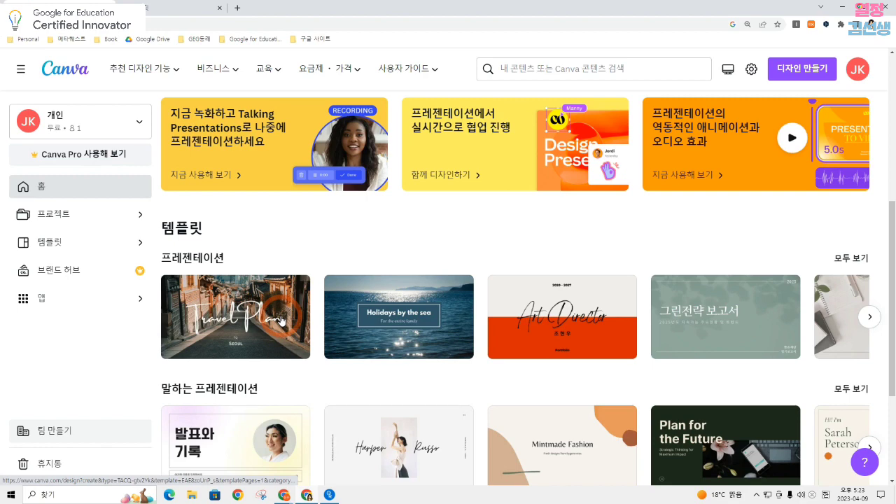
Open the Travel Plan template and build three pages from its quote, night skyline and flight information layouts
left_click(281, 321)
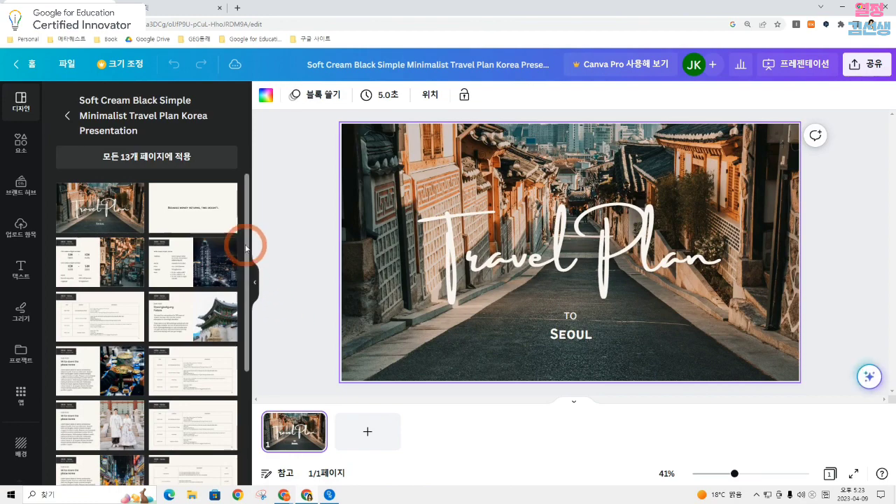
left_click(202, 213)
left_click(355, 433)
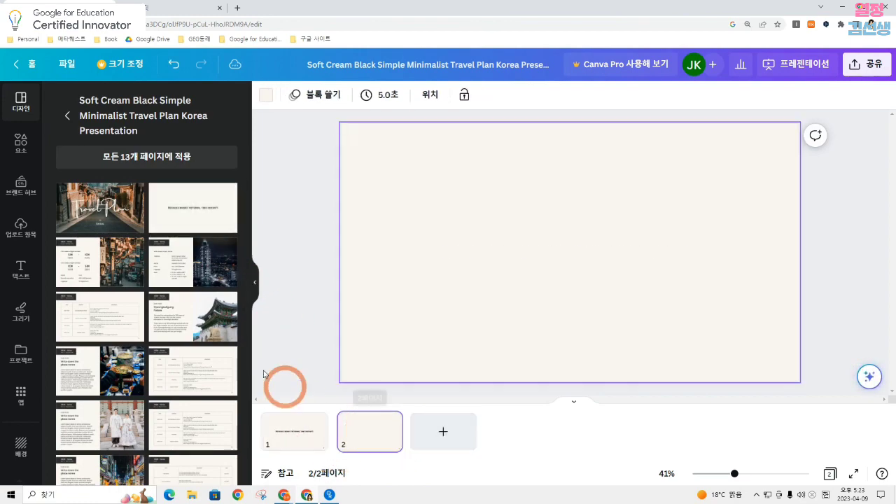
left_click(189, 256)
left_click(466, 438)
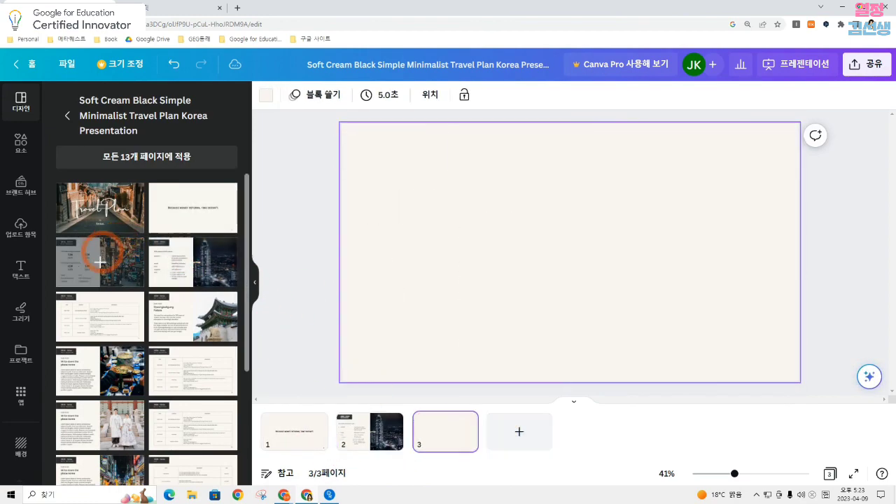
left_click(84, 251)
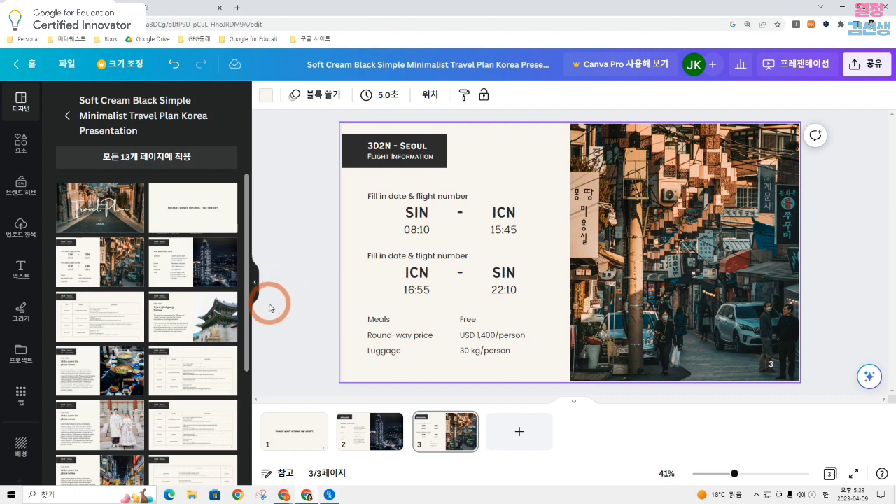
Examine the file formats offered for downloading the travel presentation, and close the sharing options
left_click(868, 67)
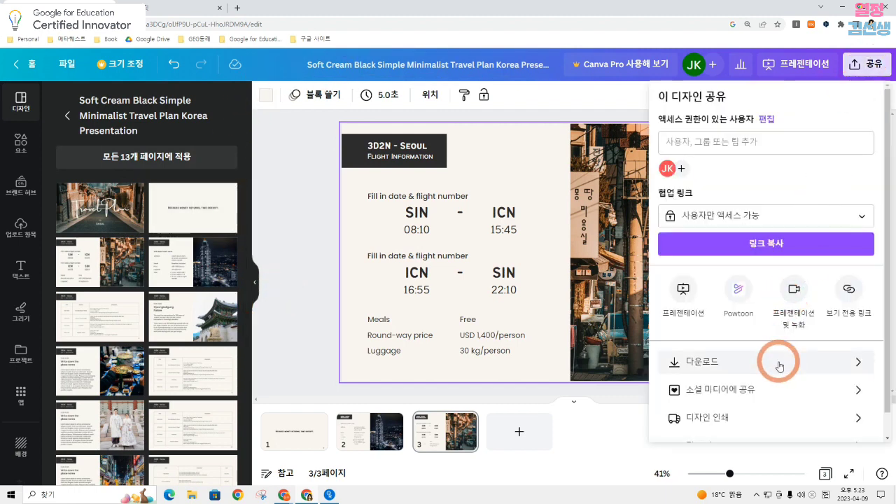
left_click(780, 364)
left_click(746, 144)
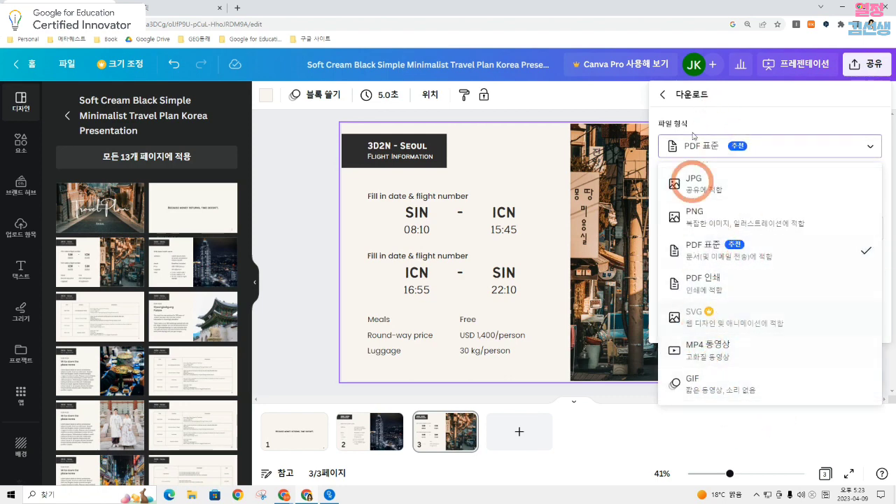
left_click(625, 420)
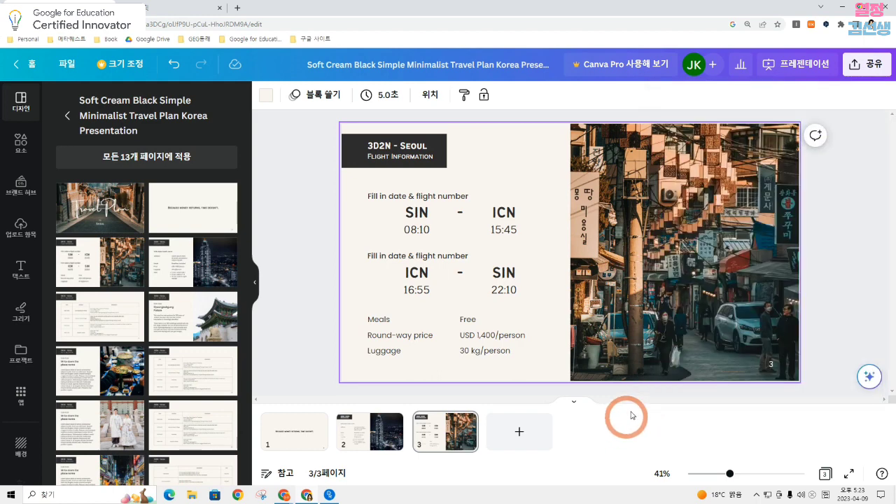
Open the full list of sharing and publishing options for the travel presentation
left_click(866, 63)
scroll(805, 209, "down", 1)
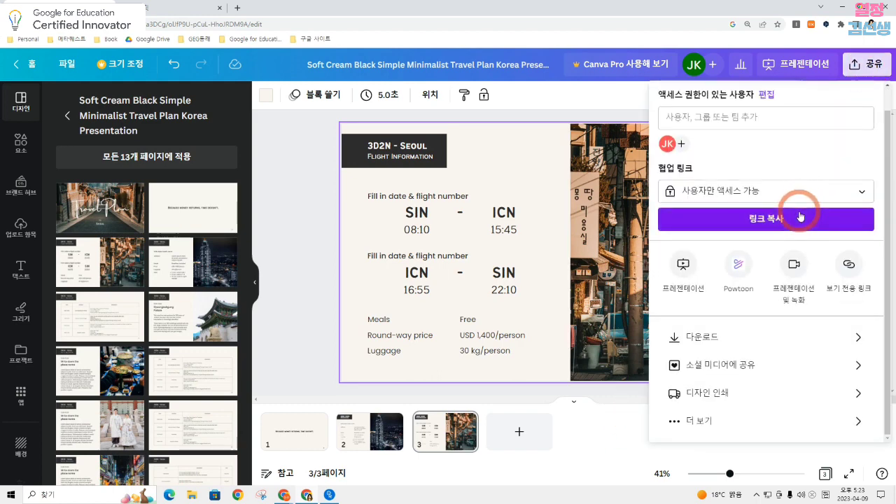
left_click(693, 421)
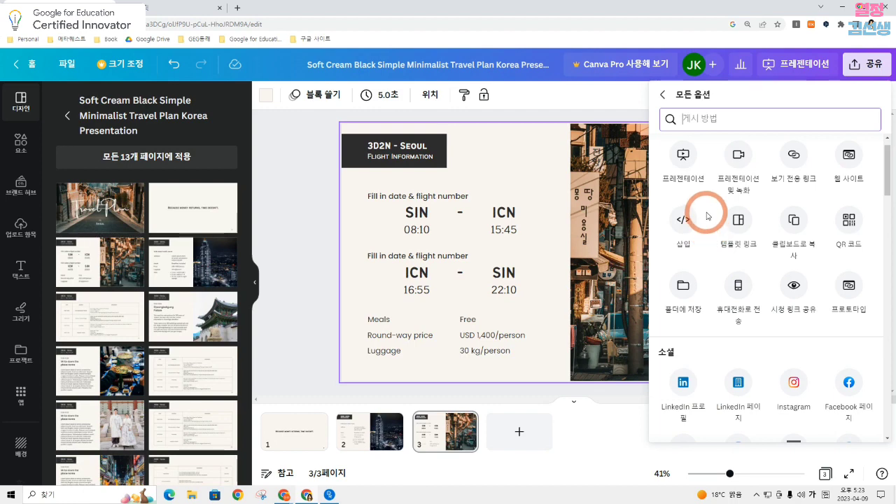
Download all three pages of the travel presentation as a Microsoft PowerPoint file
scroll(707, 224, "down", 4)
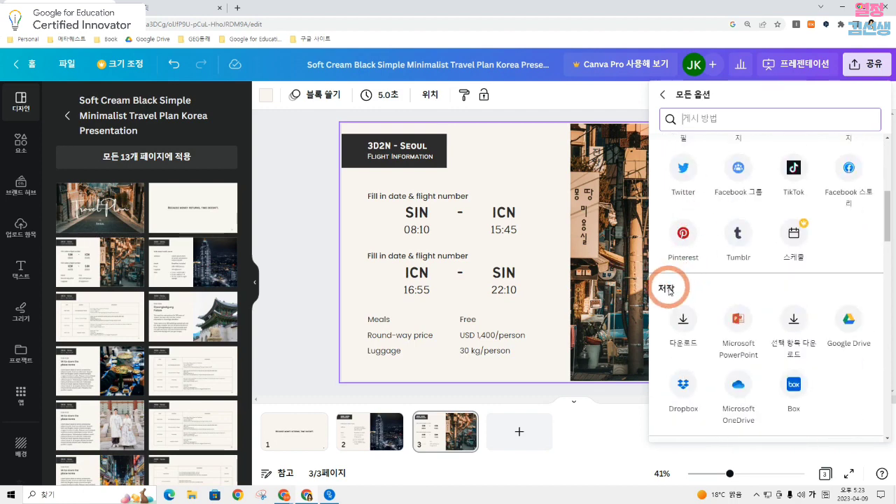
left_click(742, 324)
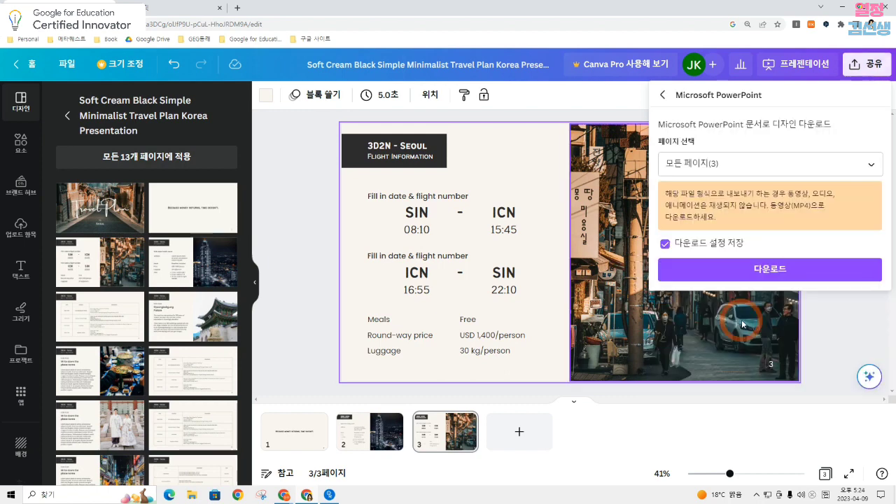
left_click(769, 276)
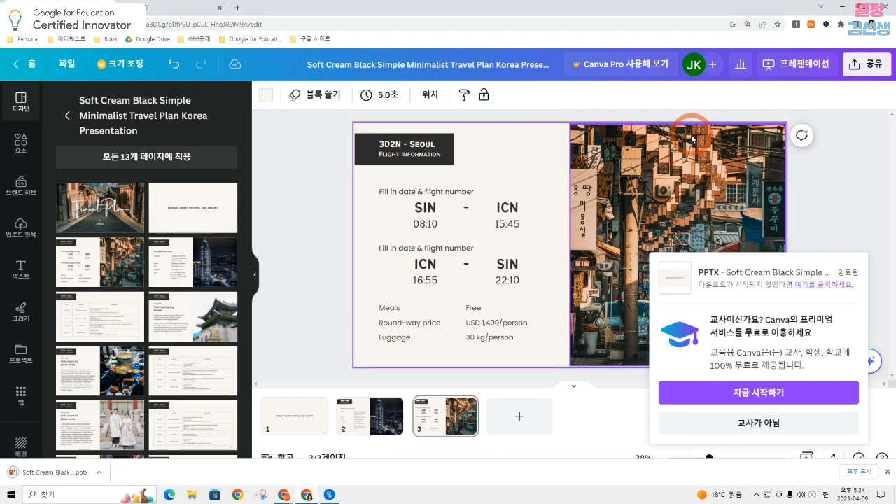
Open the downloaded PPTX in PowerPoint to check its third slide, then return to Canva and dismiss the download notice
left_click(6, 479)
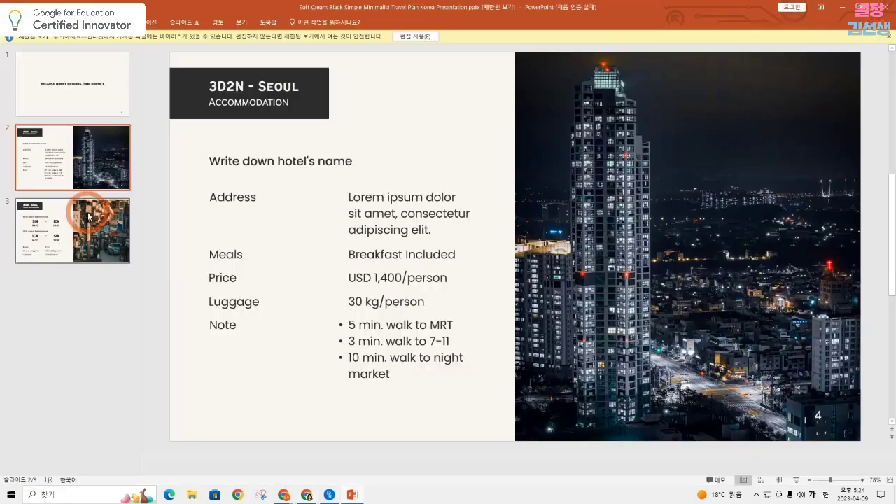
left_click(84, 213)
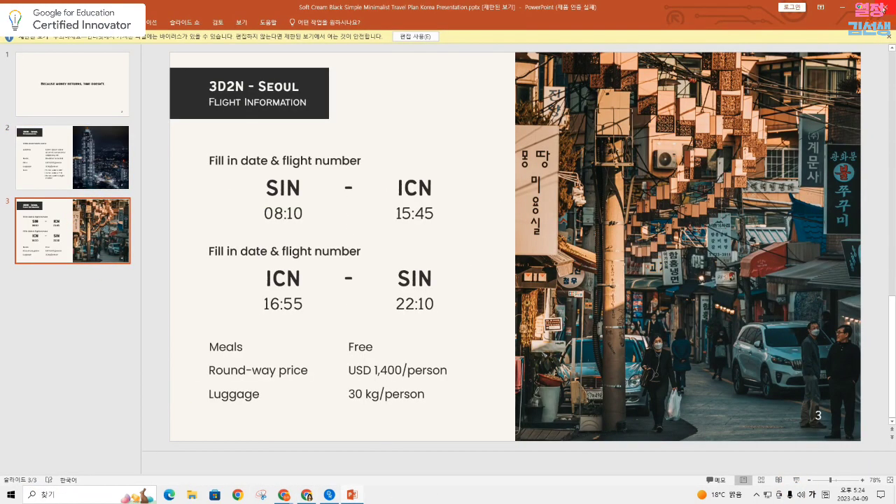
left_click(843, 8)
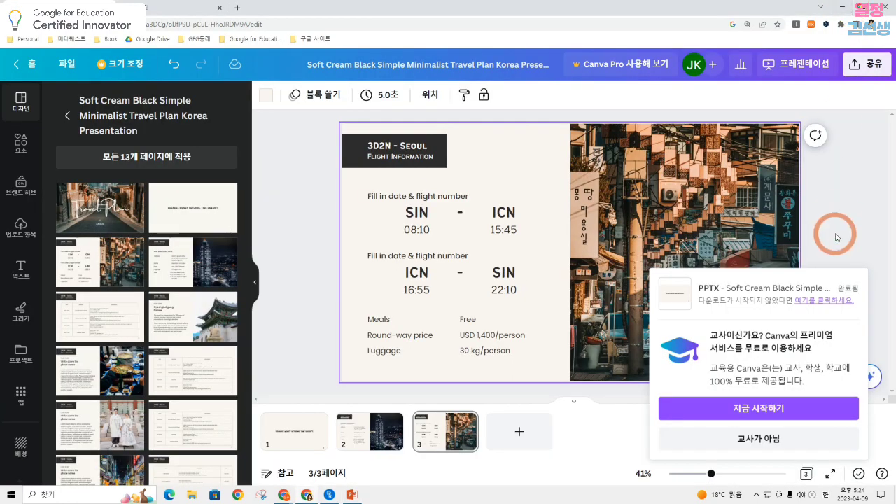
left_click(887, 296)
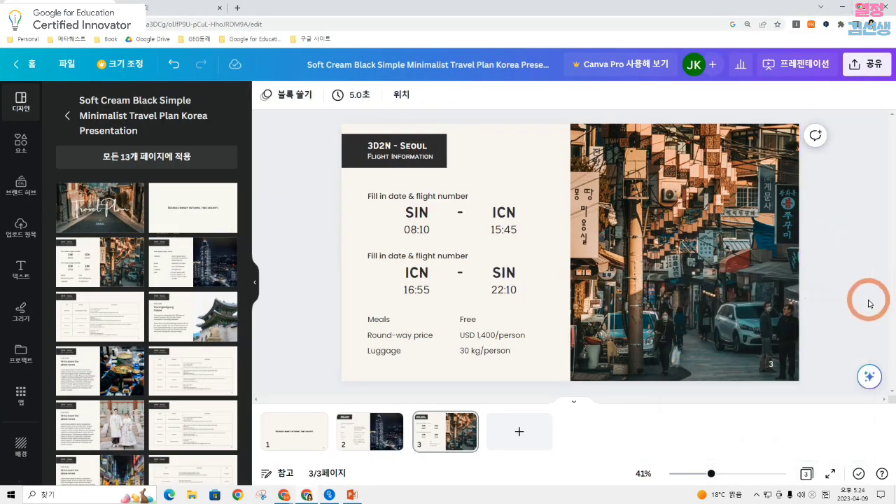
Move the quote page from first place to the end of the presentation, after the flight information page
left_click(862, 63)
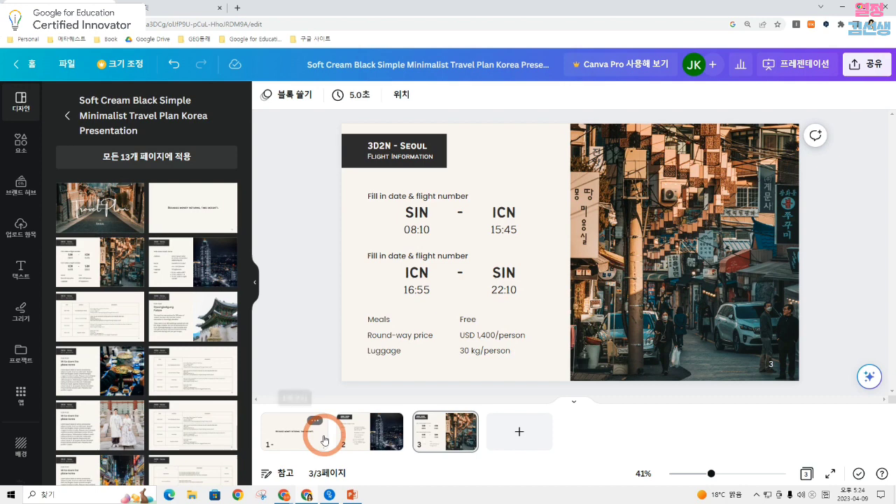
left_click(324, 440)
left_click_drag(308, 439, 484, 442)
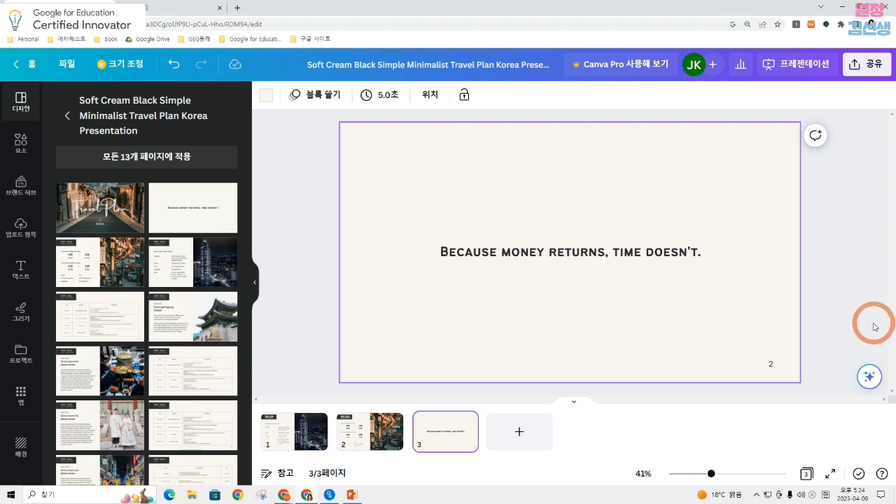
left_click(718, 326)
left_click(834, 283)
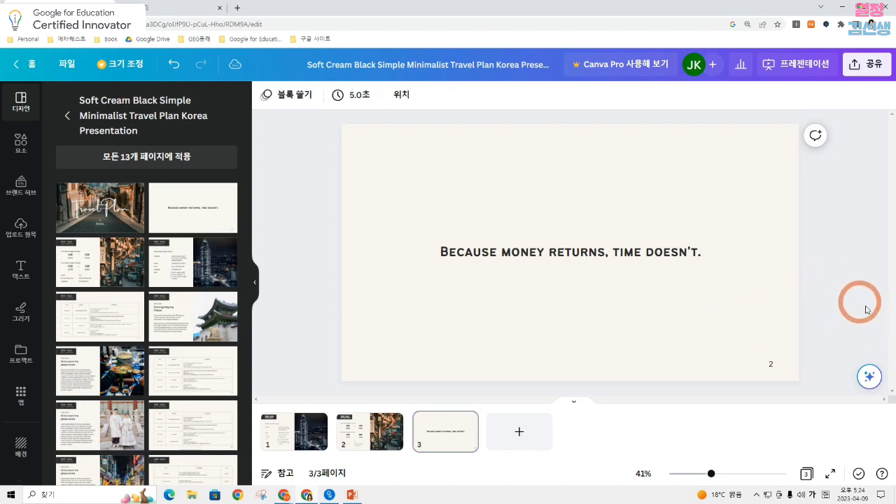
Give the quote page a gradient background, adding blue #6149F6 and removing the grey colour
left_click(684, 312)
left_click(267, 98)
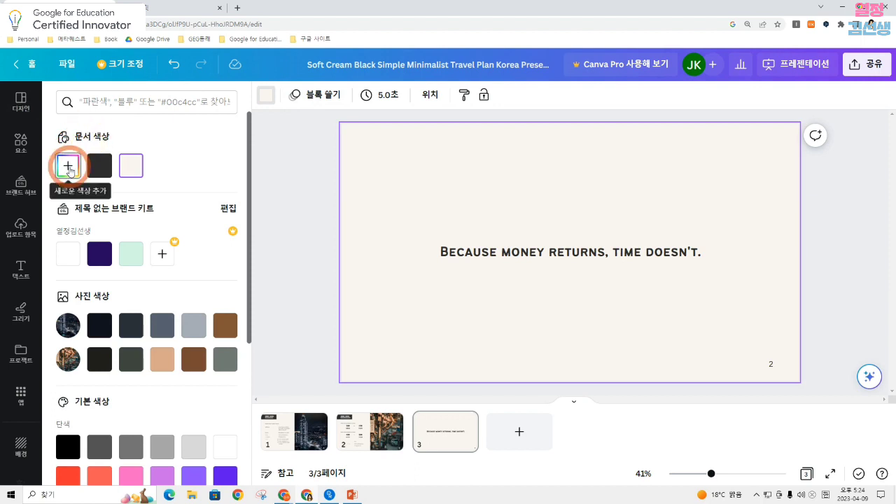
left_click(68, 167)
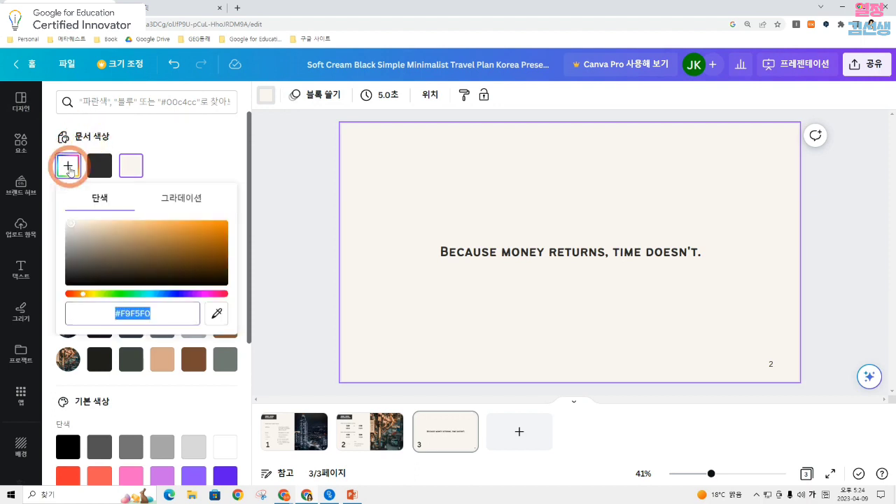
left_click(170, 200)
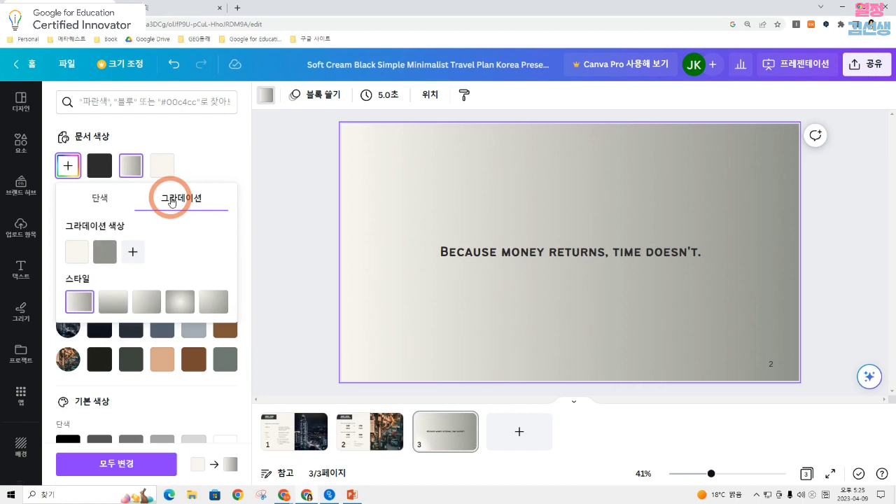
left_click(132, 252)
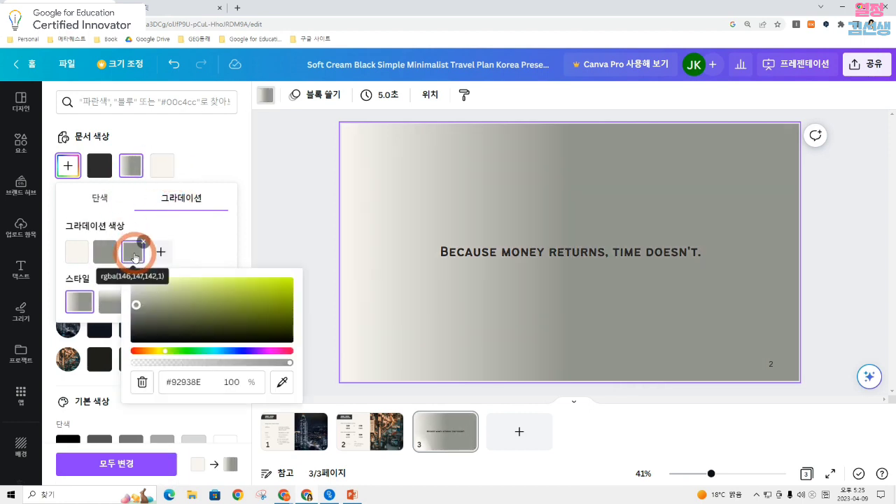
left_click(242, 353)
left_click(245, 281)
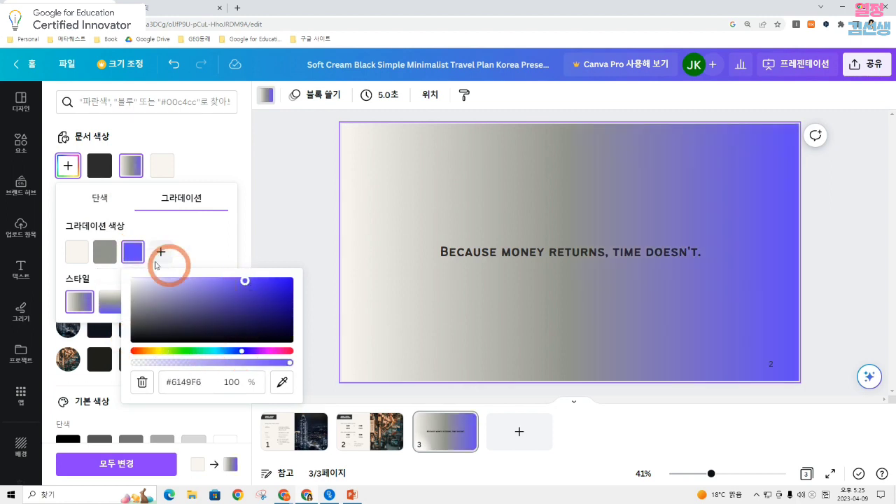
left_click(116, 241)
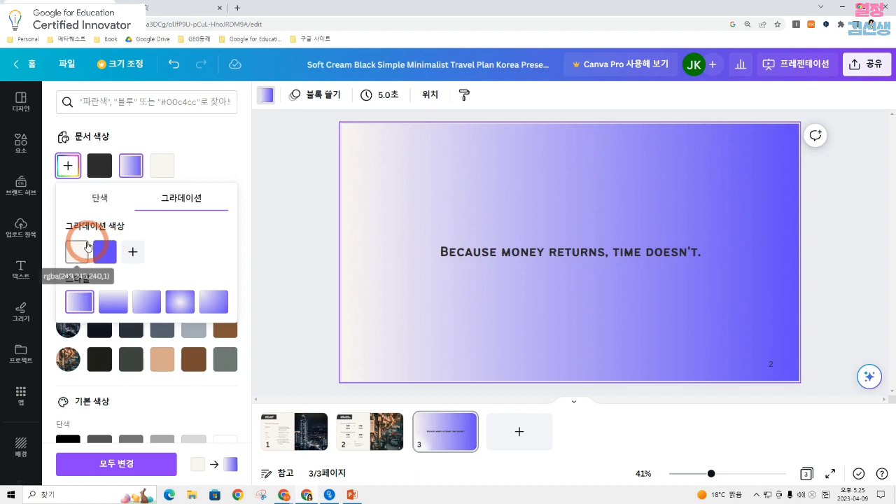
Add pink #F649EA to the quote page's gradient and remove its cream colour
left_click(76, 251)
left_click(134, 251)
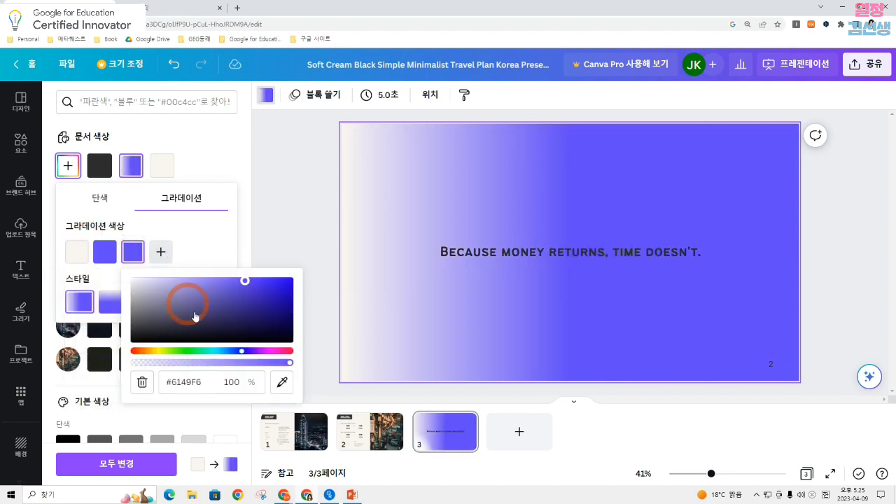
left_click(267, 354)
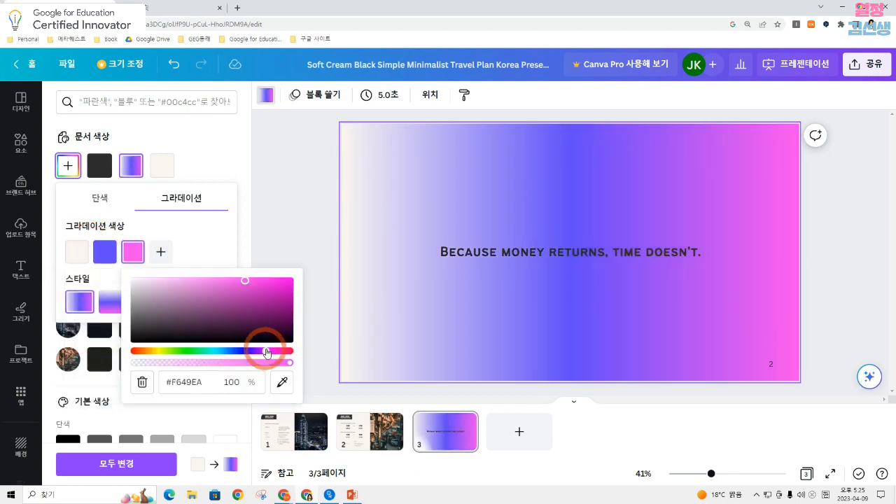
left_click(87, 242)
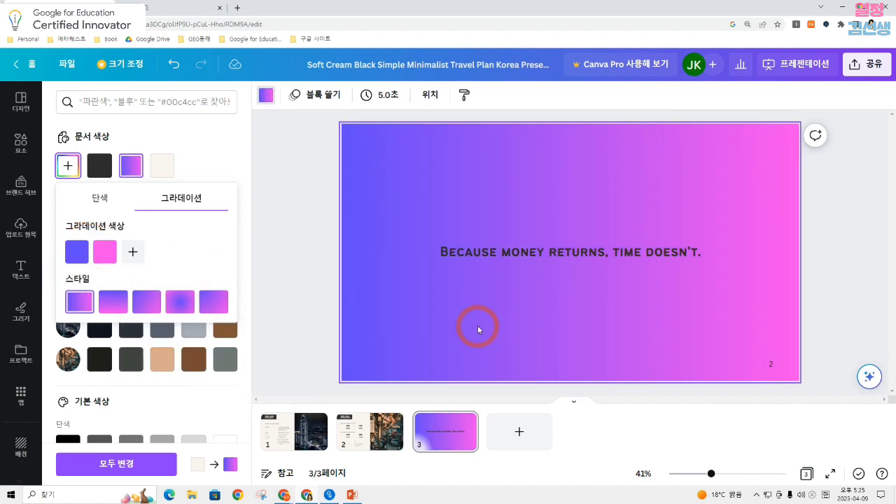
Switch the quote page's gradient to the top-to-bottom style and add yellow-green as a third colour
left_click(210, 301)
left_click(153, 300)
left_click(116, 302)
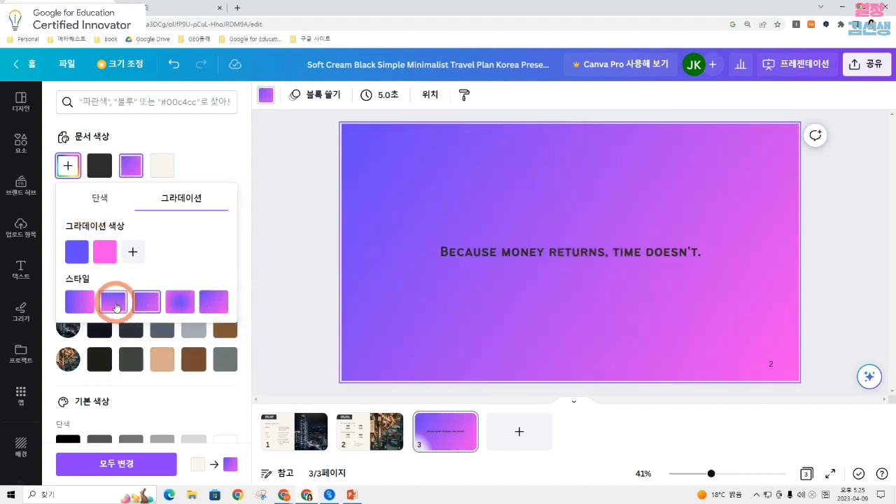
left_click(133, 252)
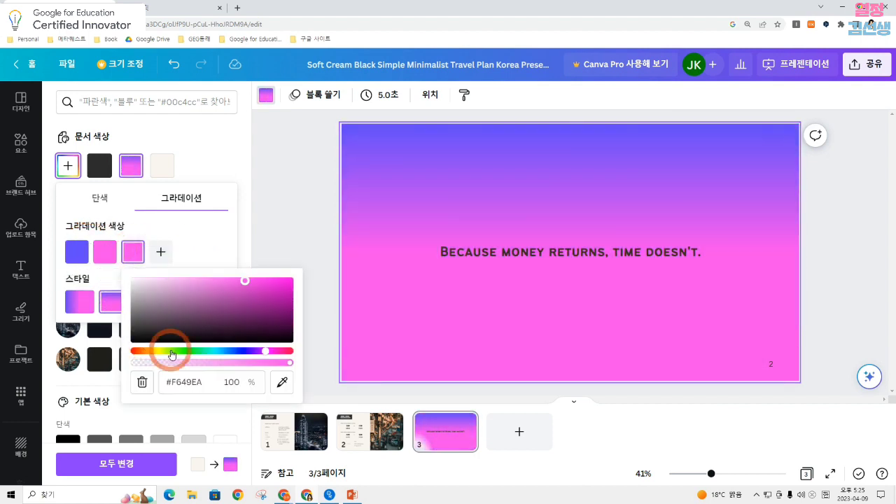
mouse_move(161, 353)
left_mouse_down()
mouse_move(172, 353)
mouse_move(161, 355)
left_mouse_up()
left_click(201, 232)
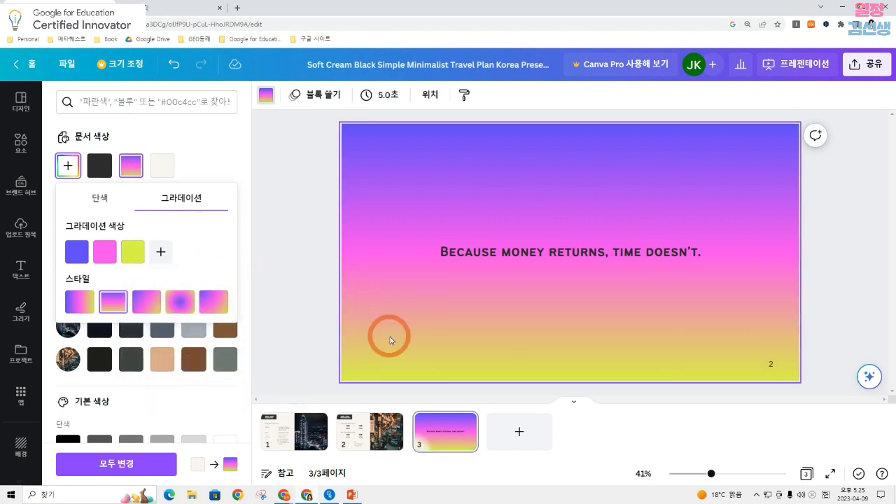
Reorder the gradient colours to blue, yellow-green, pink and apply the radial style that spreads from the upper-left corner
left_click_drag(137, 250, 64, 254)
left_click(214, 302)
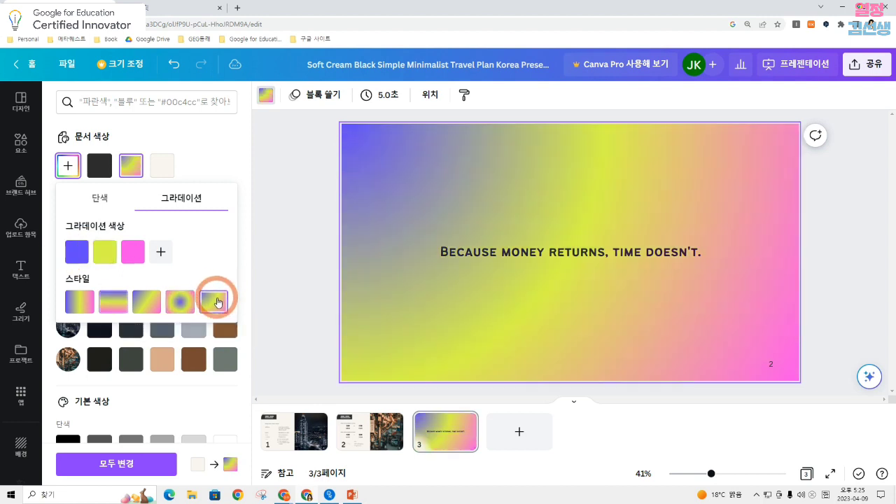
left_click(201, 170)
left_click(476, 285)
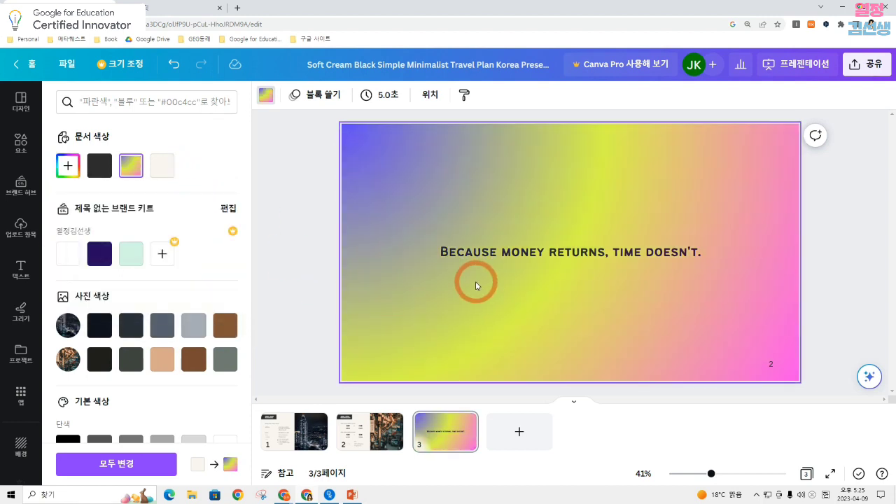
Add three blank pages after the quote page and set page 6's gradient to the left-to-right style
left_click(525, 436)
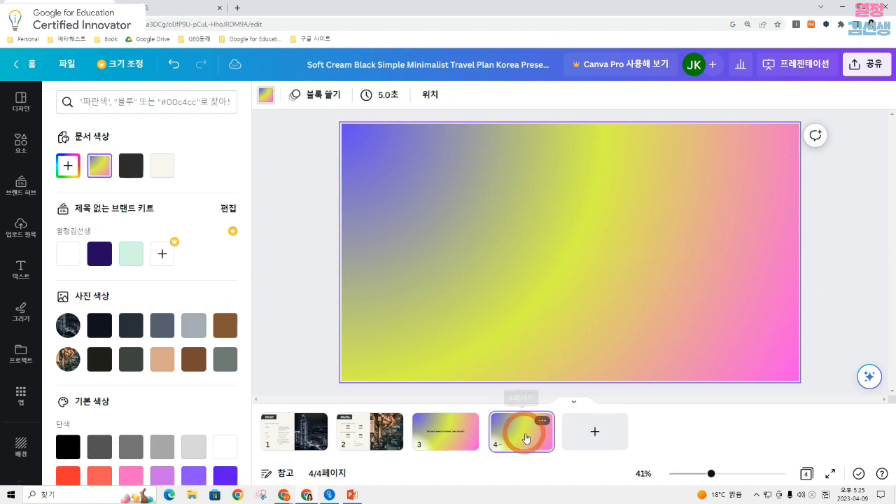
left_click(575, 296)
left_click(597, 446)
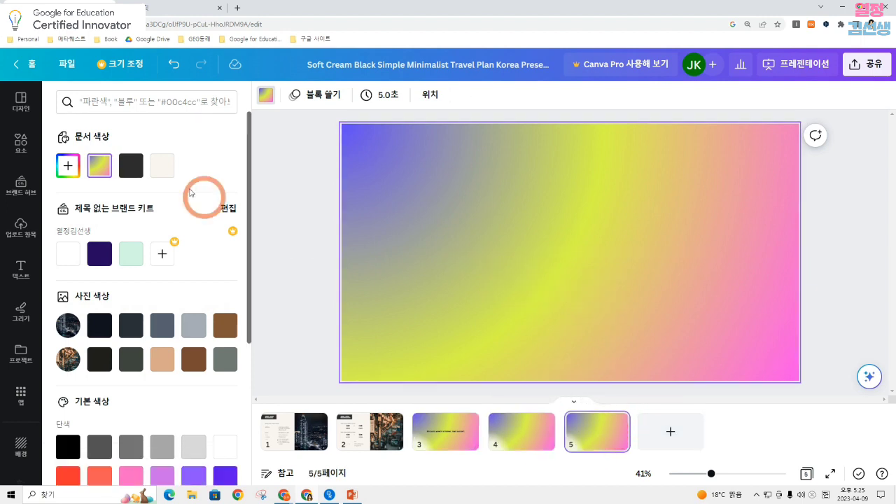
left_click(70, 166)
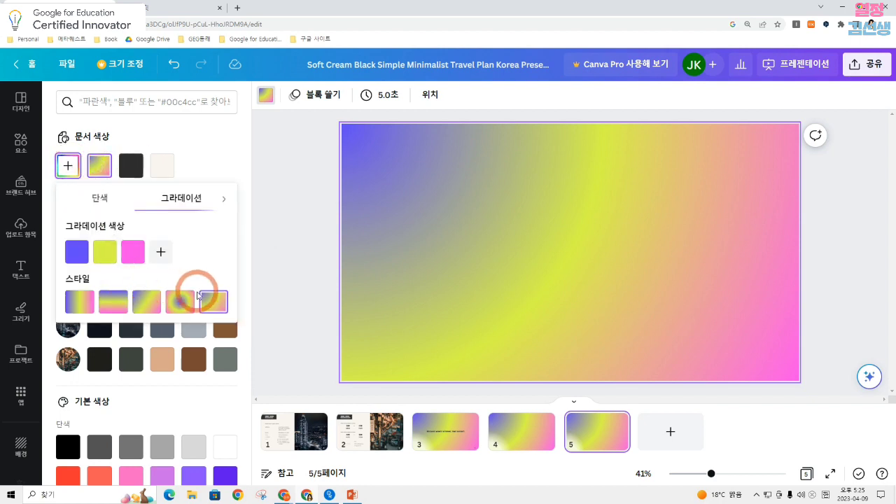
left_click(644, 443)
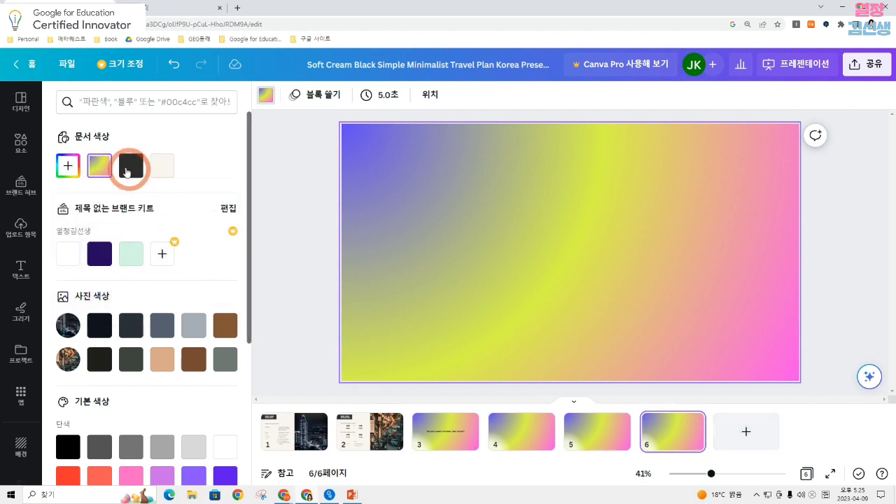
left_click(99, 166)
left_click(80, 299)
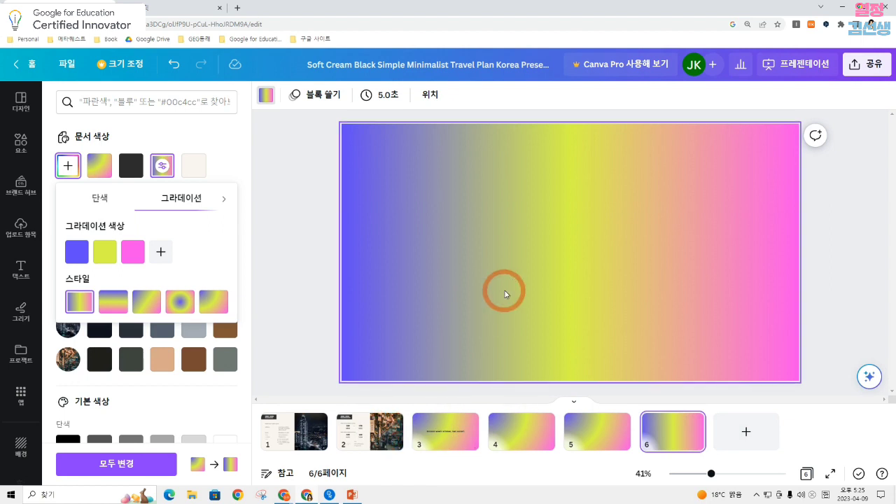
Arrange the glass candle, pink bowl candle and family graphics on page 4 so that they overlap
left_click_drag(483, 301, 442, 242)
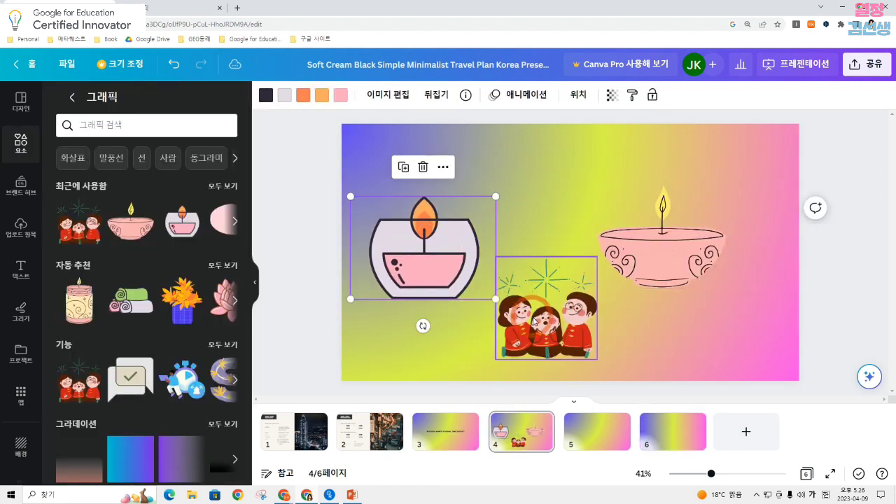
left_click_drag(534, 320, 618, 279)
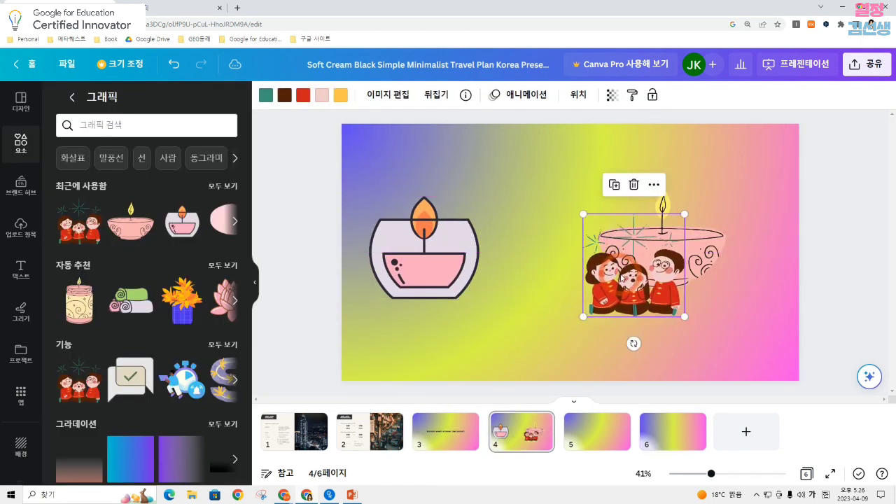
left_click_drag(454, 242, 685, 193)
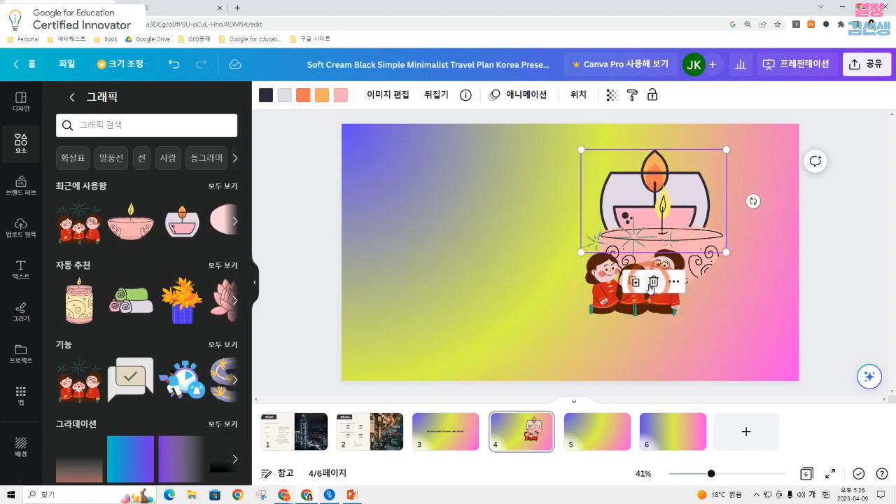
left_click_drag(608, 284, 668, 281)
mouse_move(603, 206)
left_mouse_down()
mouse_move(615, 204)
mouse_move(612, 189)
mouse_move(610, 201)
left_mouse_up()
left_click(617, 181)
left_click(638, 332)
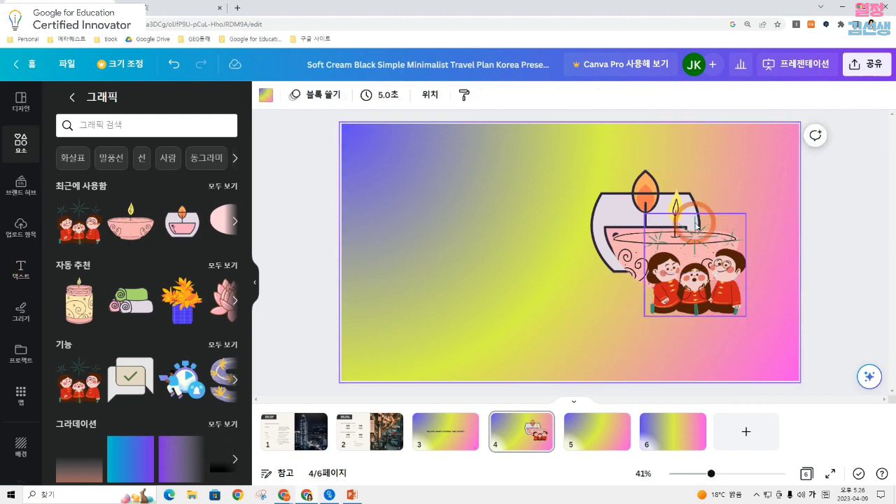
Examine the layer ordering options for the family graphic on page 4 and close them without choosing one
right_click(674, 277)
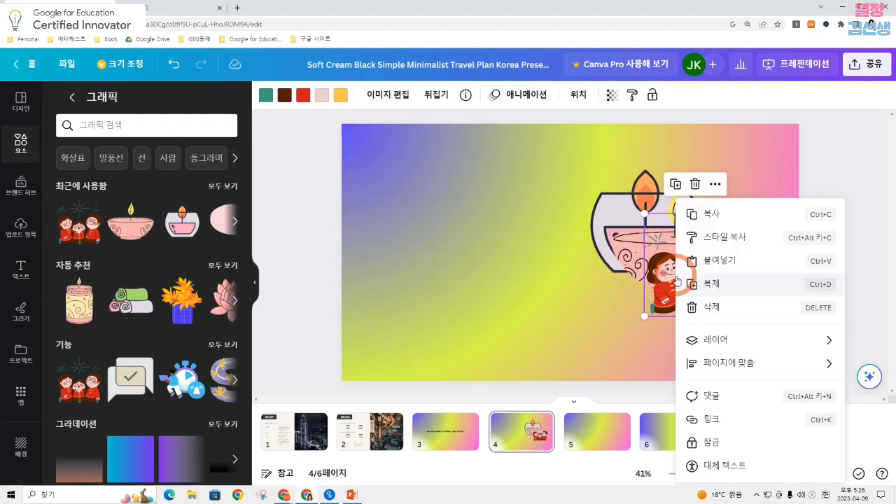
mouse_move(733, 341)
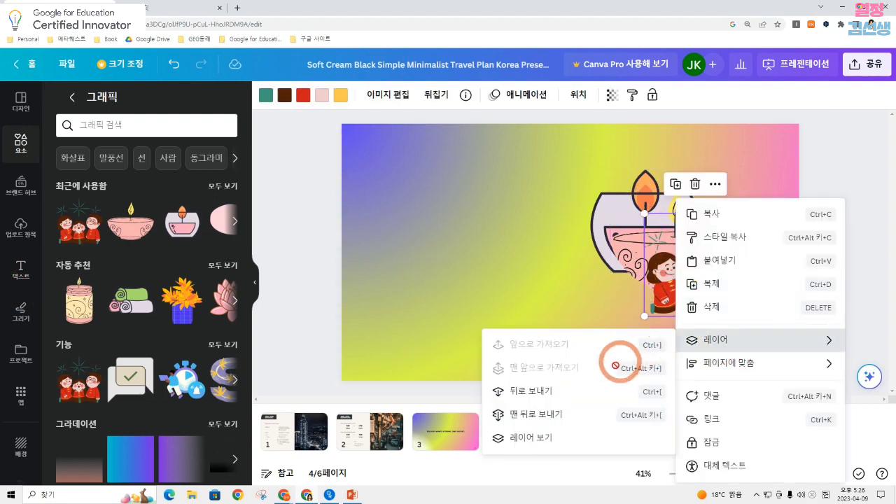
left_click(530, 224)
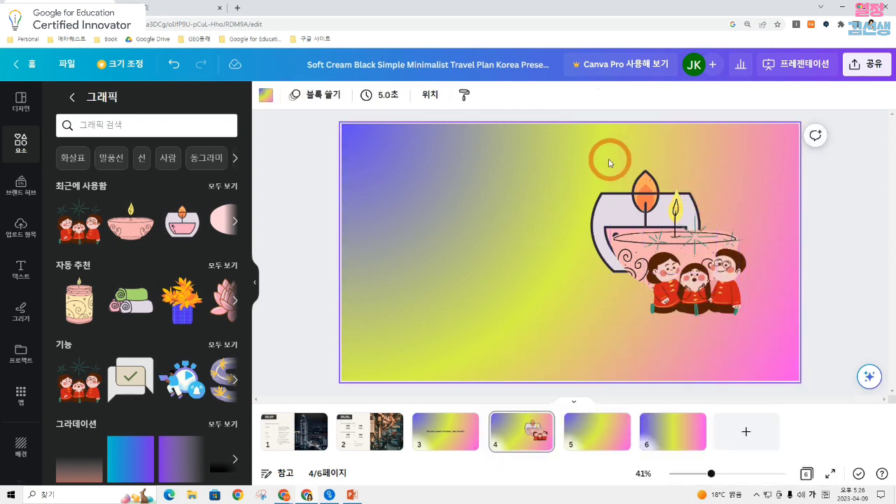
Reorder the layers on page 4 so the glass candle is frontmost and the family graphic sits behind both candles
left_click(430, 95)
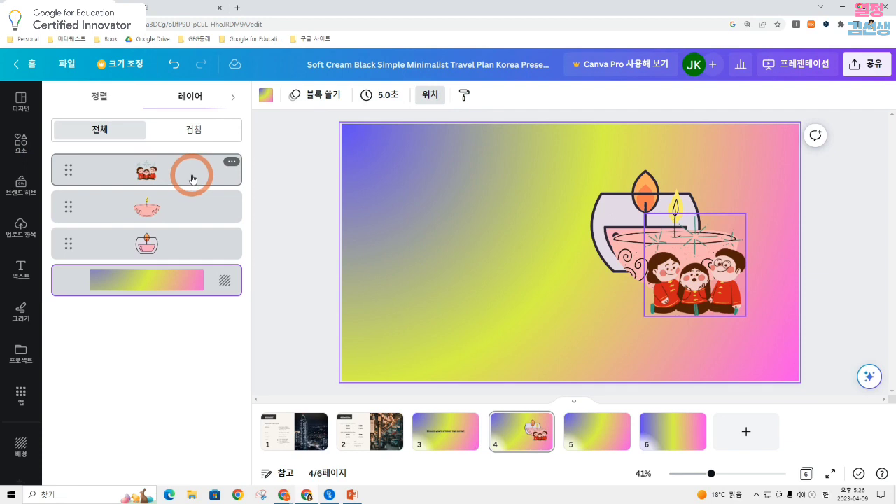
mouse_move(193, 180)
left_mouse_down()
mouse_move(184, 224)
mouse_move(206, 168)
left_mouse_up()
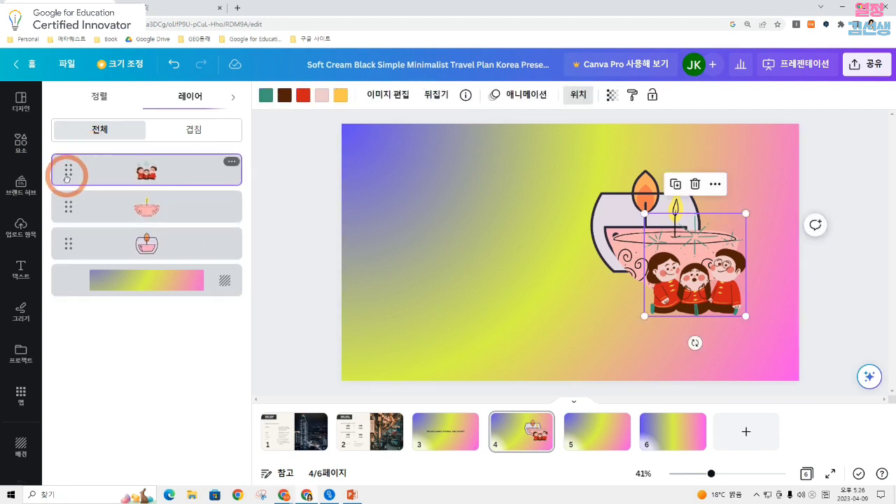
left_click_drag(67, 178, 67, 265)
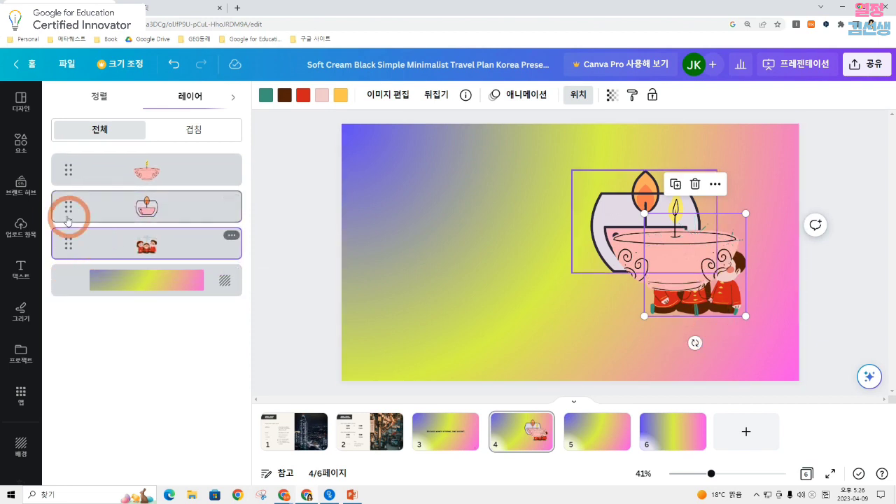
mouse_move(68, 210)
left_mouse_down()
mouse_move(78, 164)
mouse_move(70, 136)
mouse_move(66, 154)
mouse_move(74, 150)
left_mouse_up()
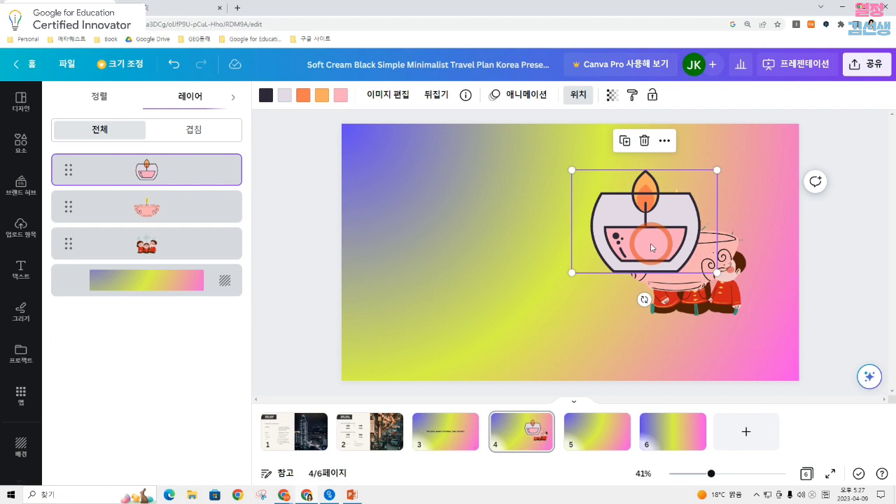
Move the glass candle and pink bowl candle leftward on page 4 to uncover the family graphic, and select the family graphic
left_click_drag(650, 247, 556, 246)
left_click_drag(686, 254, 647, 214)
left_click(742, 297)
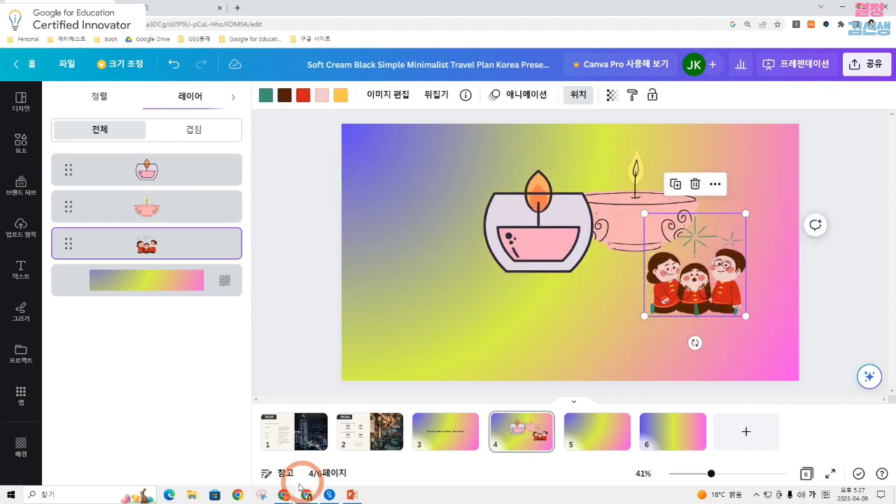
Select the street photo on page 2, review its editing effects and switch to the previous photo editor
left_click(369, 447)
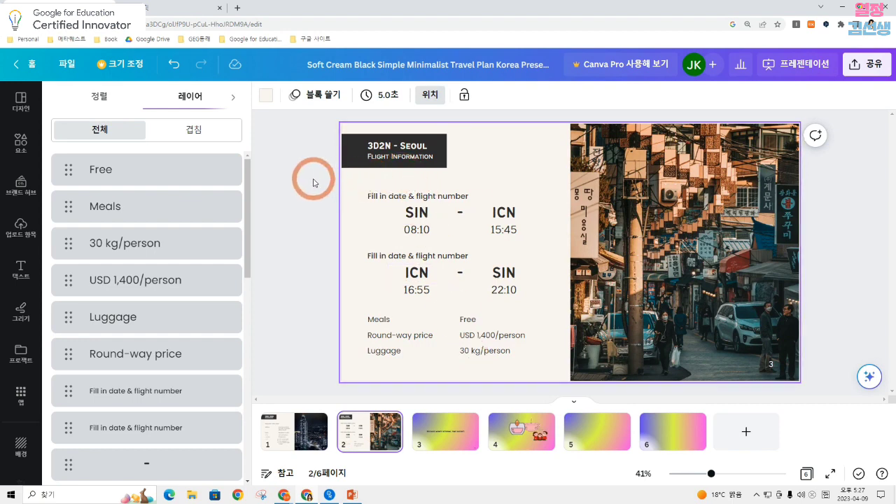
left_click(711, 266)
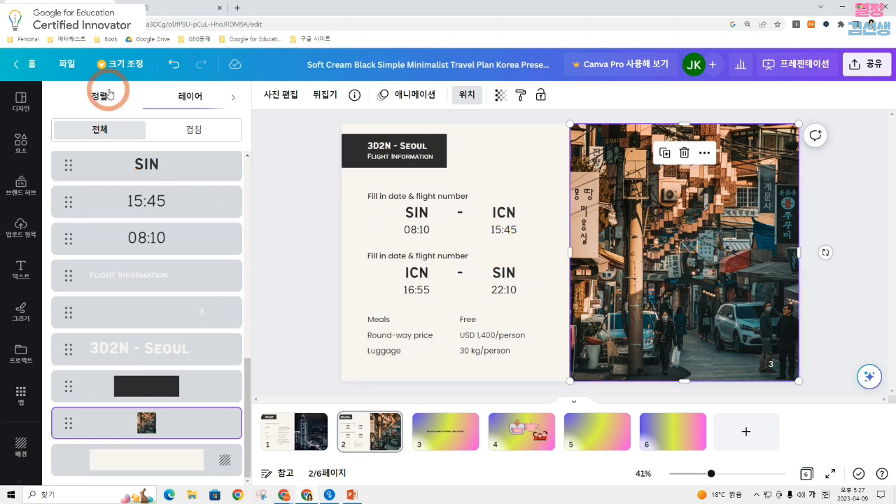
left_click(868, 200)
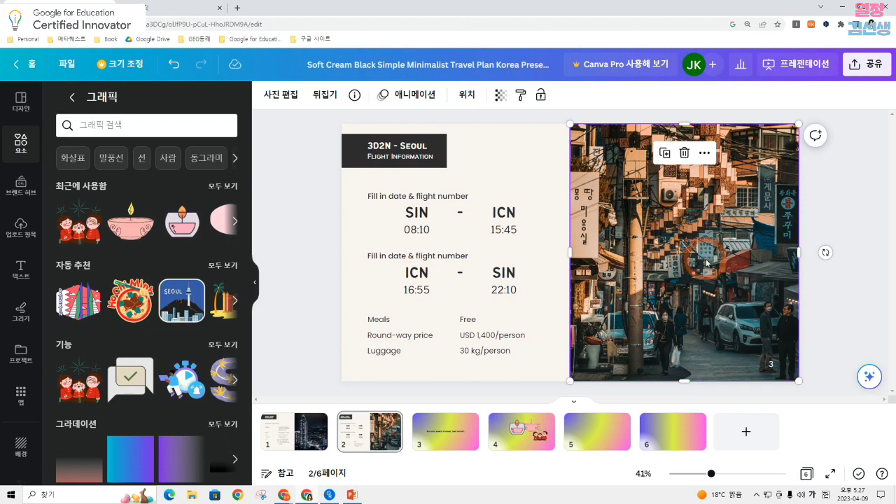
left_click(876, 209)
left_click(707, 240)
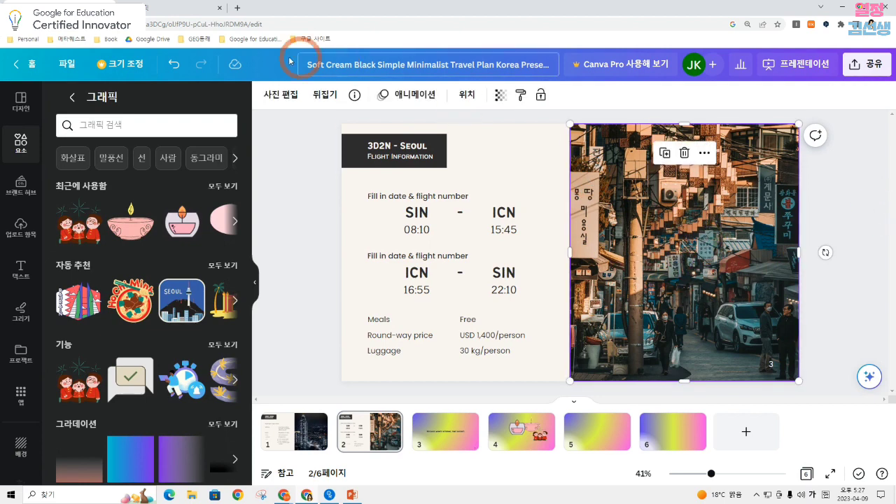
left_click(294, 98)
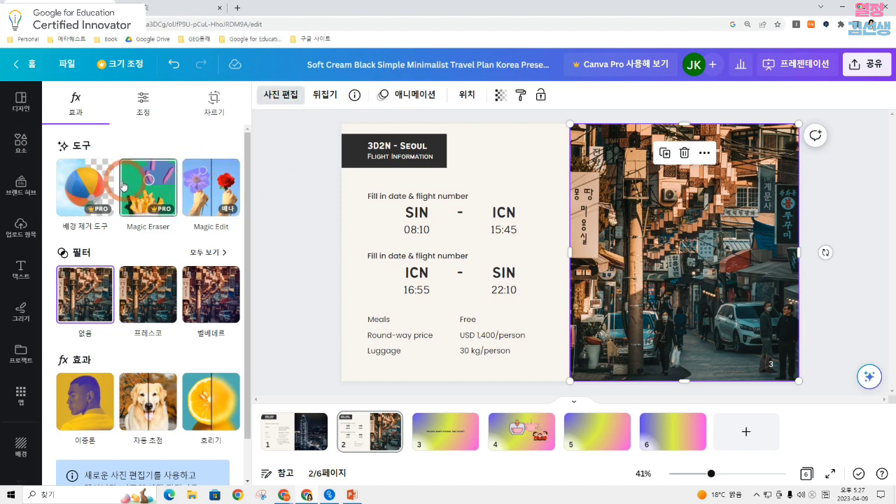
scroll(119, 188, "down", 1)
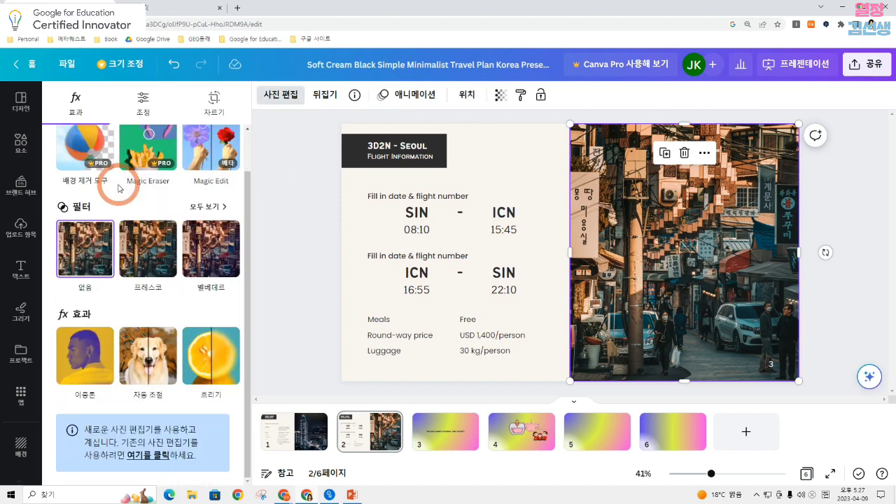
scroll(119, 189, "up", 1)
scroll(129, 185, "down", 1)
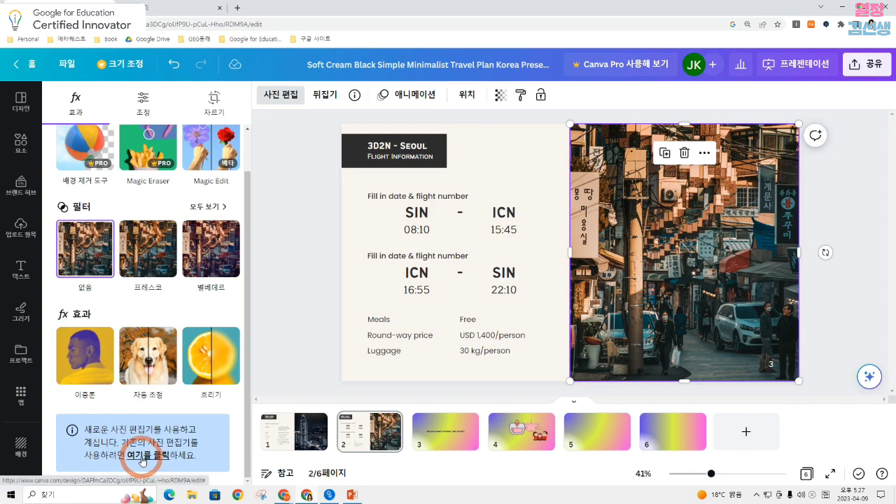
left_click(142, 460)
left_click(416, 305)
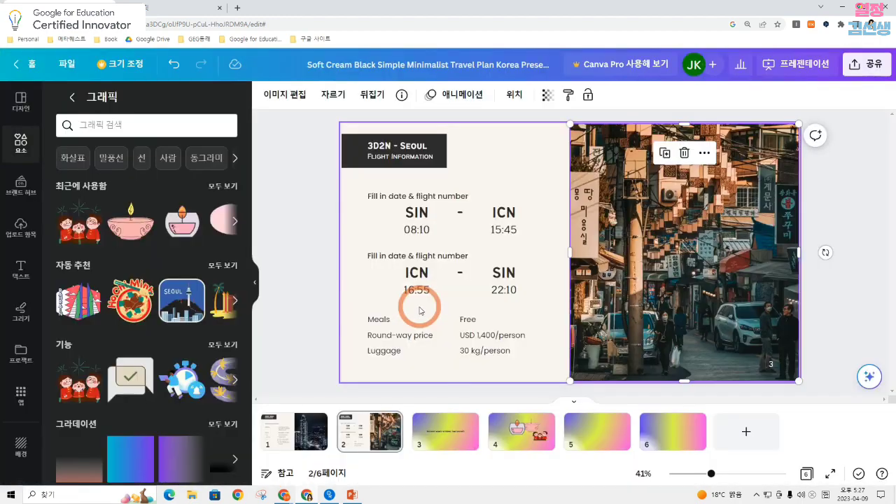
Brush blur at intensity 30 over the sign at the street photo's left edge and a spot near its centre
left_click(290, 96)
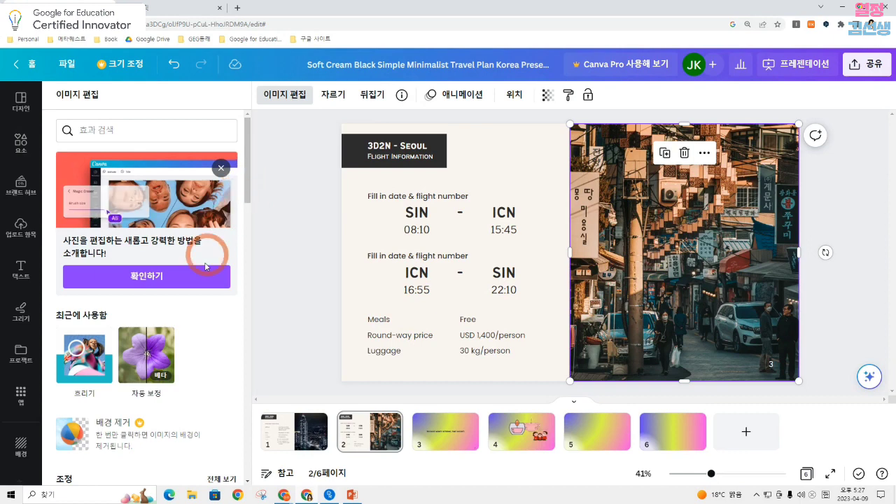
scroll(194, 283, "down", 4)
scroll(194, 287, "up", 2)
scroll(194, 276, "down", 3)
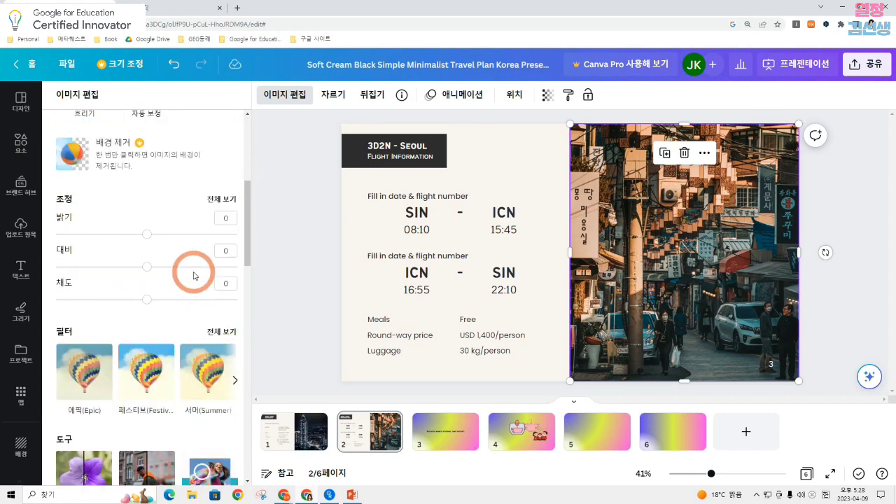
scroll(180, 295, "down", 2)
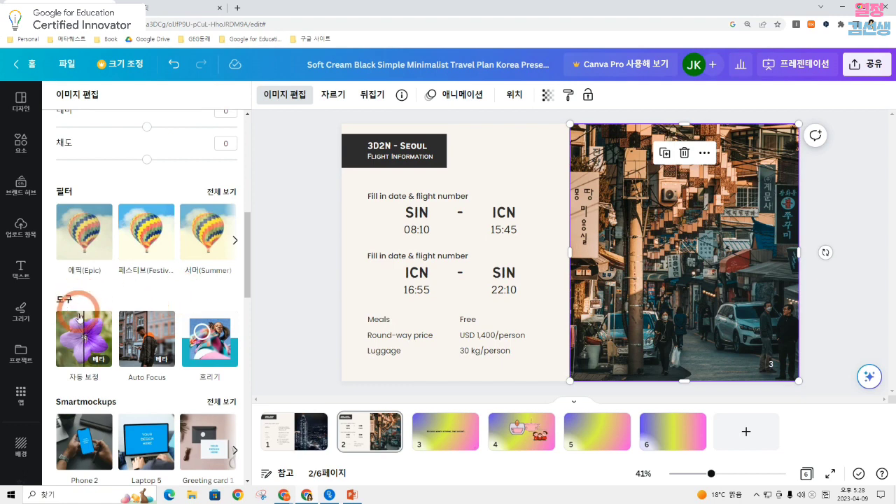
left_click(223, 330)
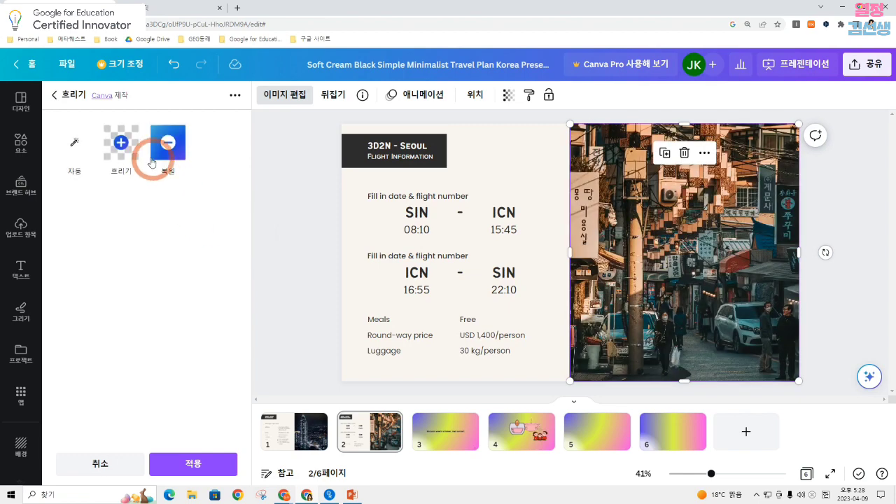
left_click(121, 143)
mouse_move(467, 234)
left_mouse_down()
mouse_move(474, 208)
mouse_move(478, 265)
mouse_move(485, 204)
left_mouse_up()
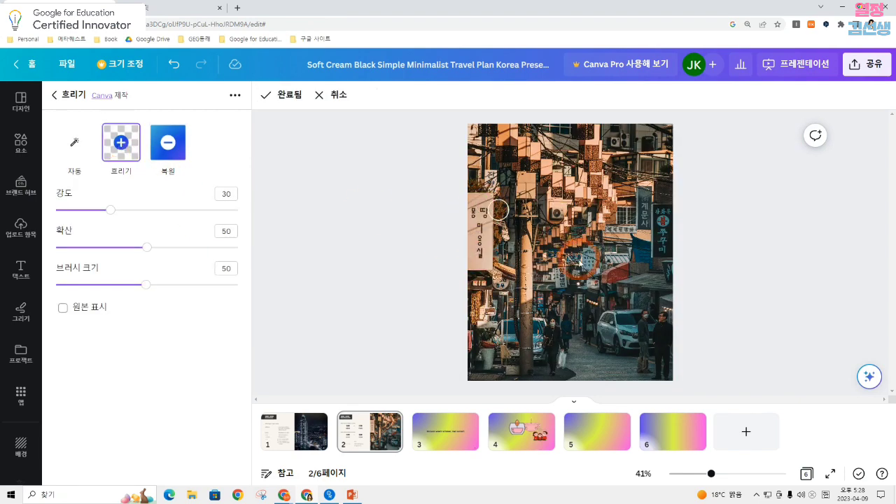
mouse_move(560, 262)
left_mouse_down()
mouse_move(562, 291)
mouse_move(563, 274)
left_mouse_up()
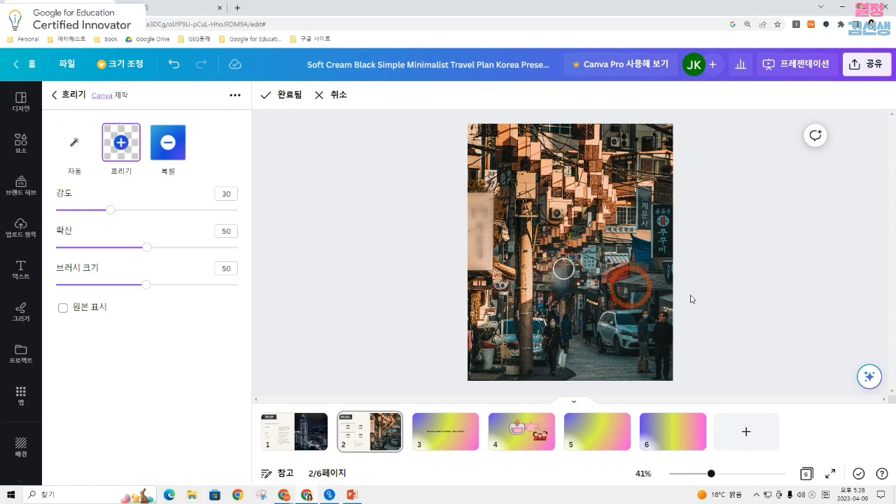
left_click(852, 315)
left_click(289, 94)
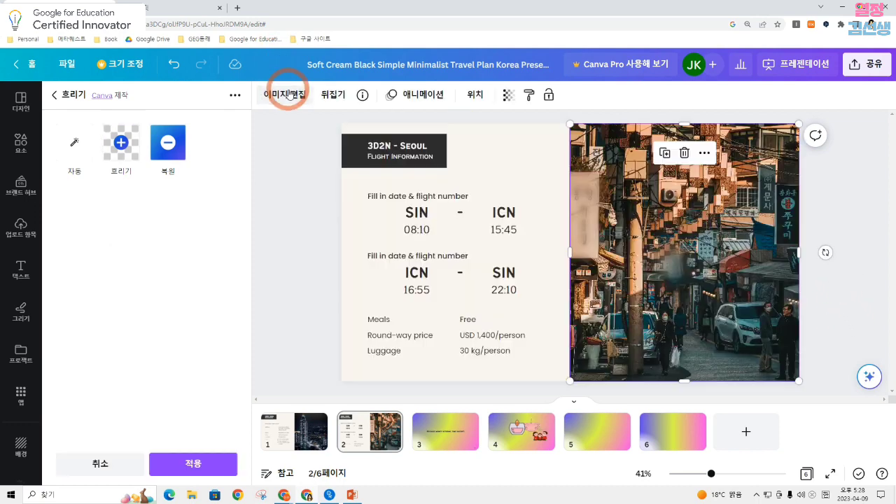
Raise the blur brush intensity to 79 and brush over the sign at the street photo's left edge again
left_click(737, 313)
left_click(729, 300)
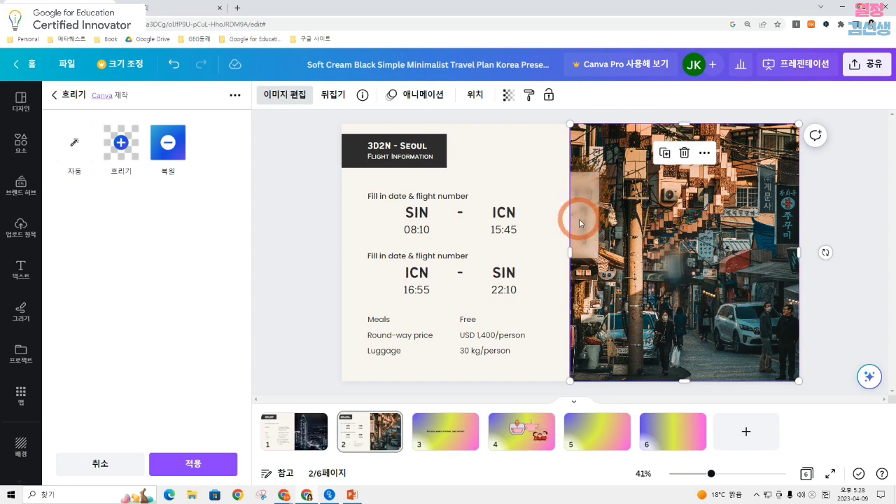
left_click(294, 94)
left_click(121, 142)
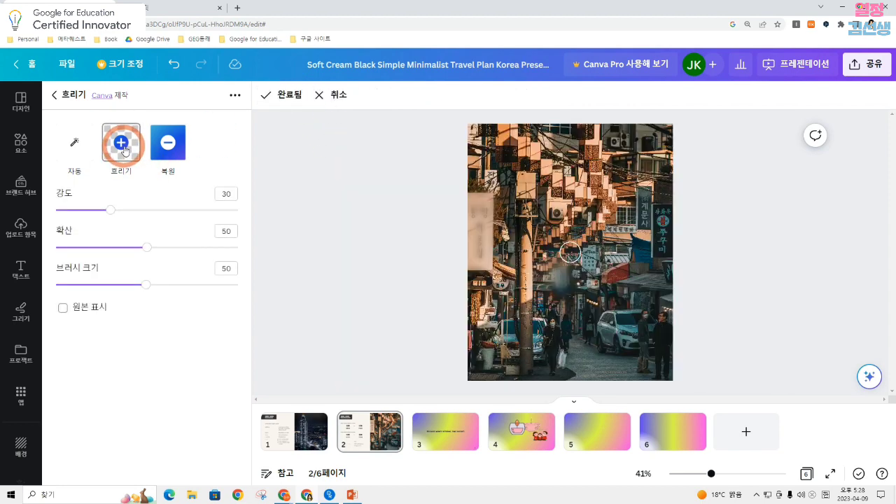
left_click_drag(111, 210, 200, 214)
left_click(479, 204)
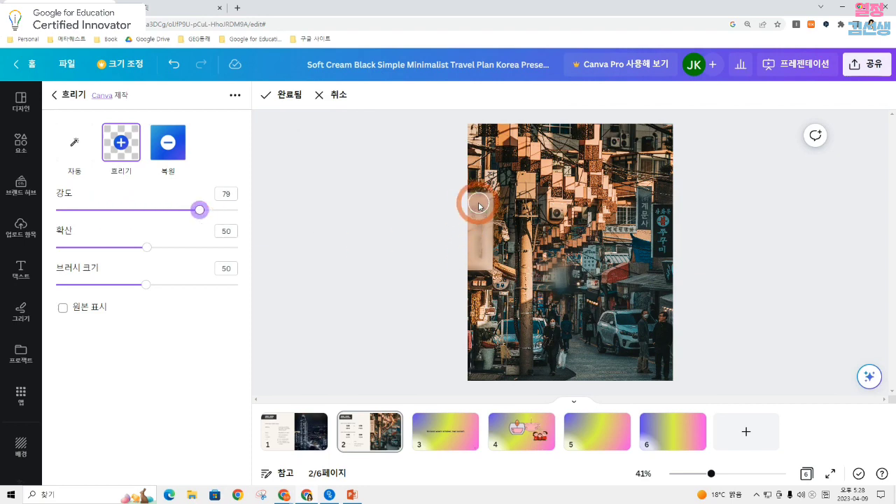
mouse_move(479, 204)
left_mouse_down()
mouse_move(474, 258)
mouse_move(490, 209)
mouse_move(481, 208)
mouse_move(484, 266)
mouse_move(484, 207)
left_mouse_up()
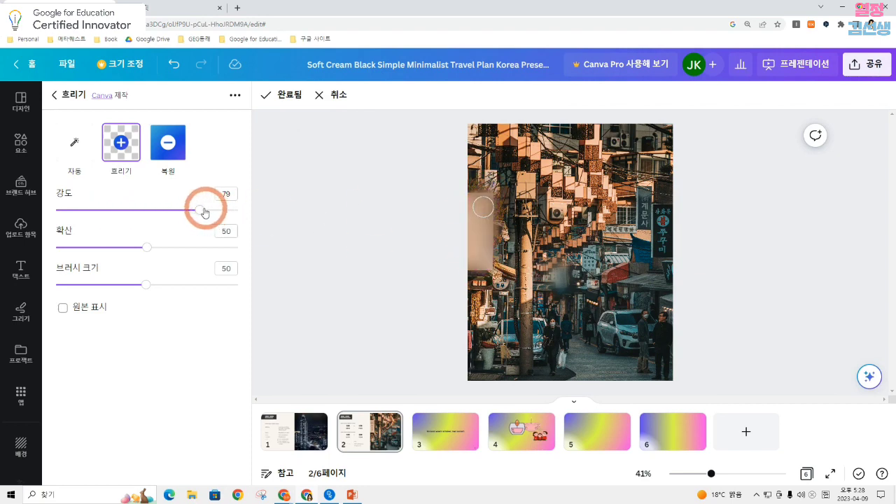
Set the blur brush intensity to 95 and finish the blur edit on the street photo
left_click_drag(203, 211, 230, 210)
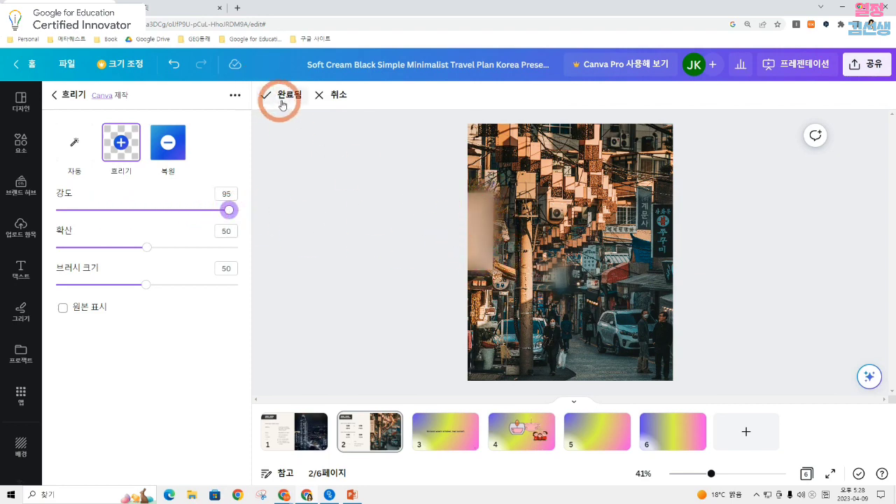
left_click(283, 105)
left_click(577, 172)
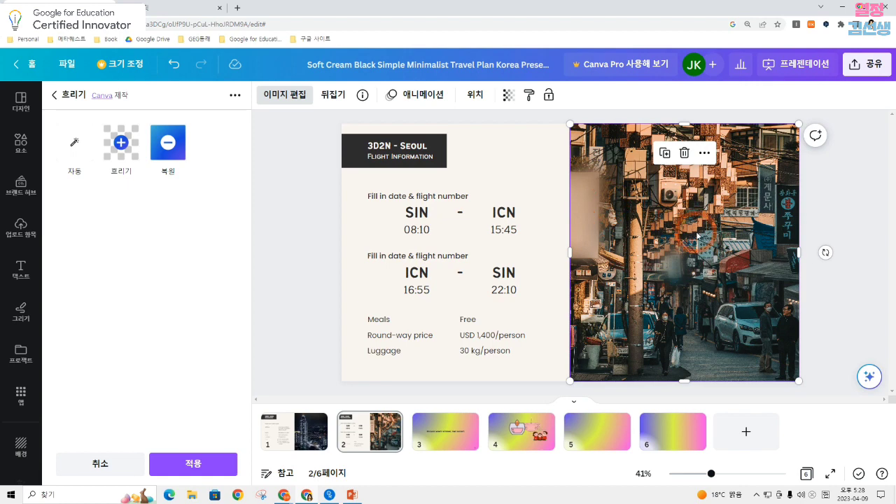
left_click(837, 180)
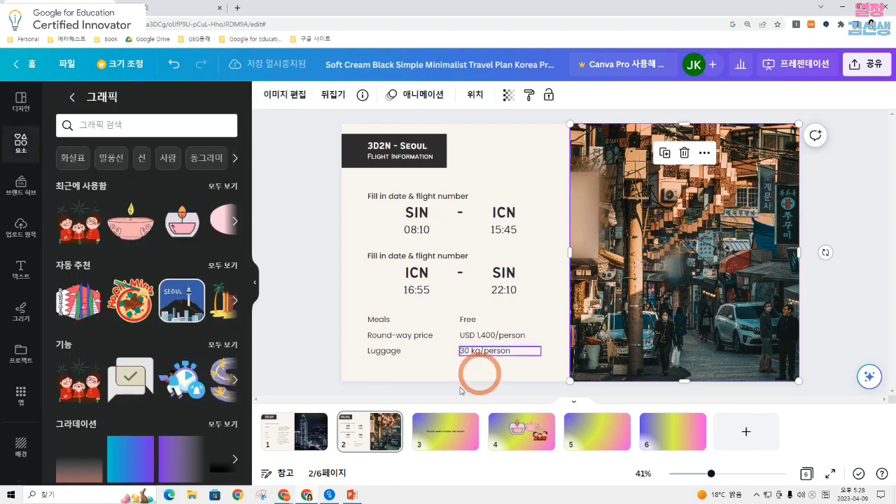
Spread the graphics on page 4: glass candle at the upper left, bowl candle at the upper right, family at the lower right
left_click(525, 437)
left_click(456, 234)
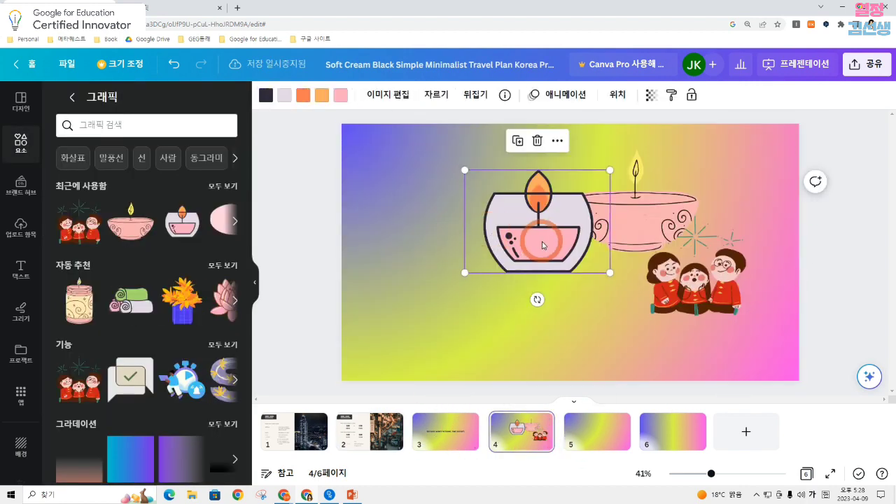
left_click_drag(456, 234, 358, 221)
left_click_drag(676, 232, 631, 234)
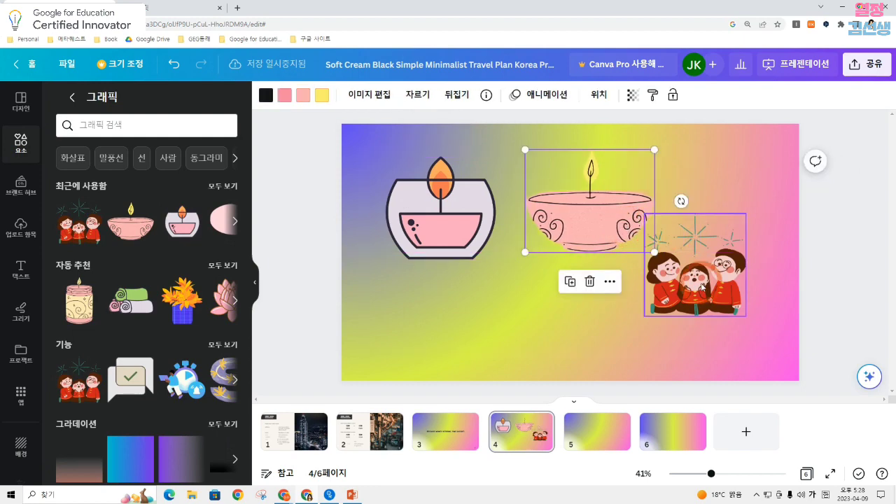
left_click_drag(699, 278, 715, 317)
left_click(600, 224)
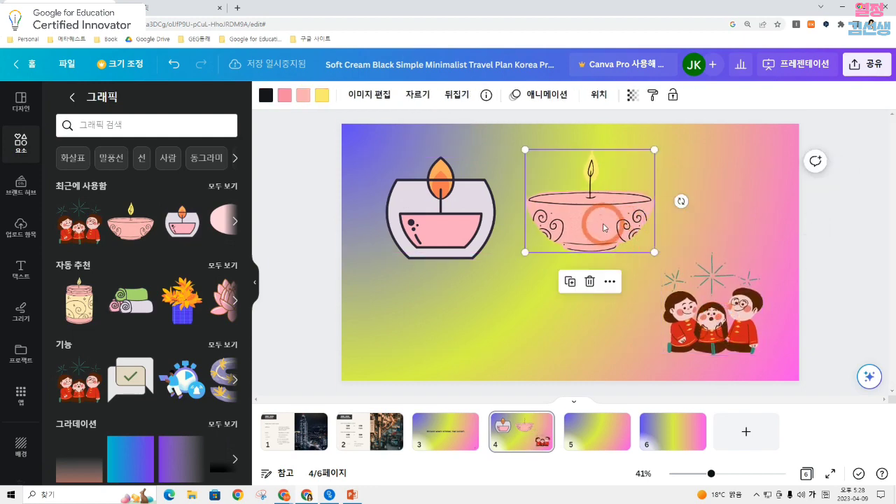
left_click_drag(600, 224, 695, 210)
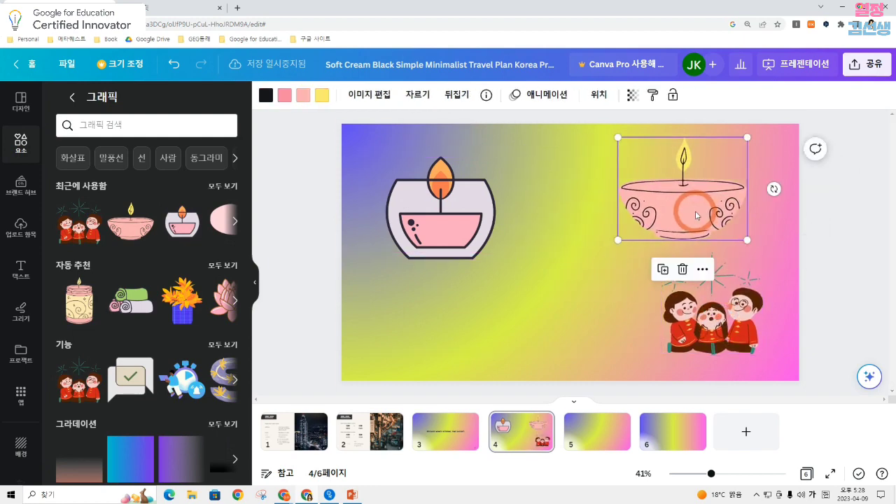
Delete the bowl candle, gradient background and family graphic from page 4, and move the glass candle slightly down
key("Delete")
key("Delete")
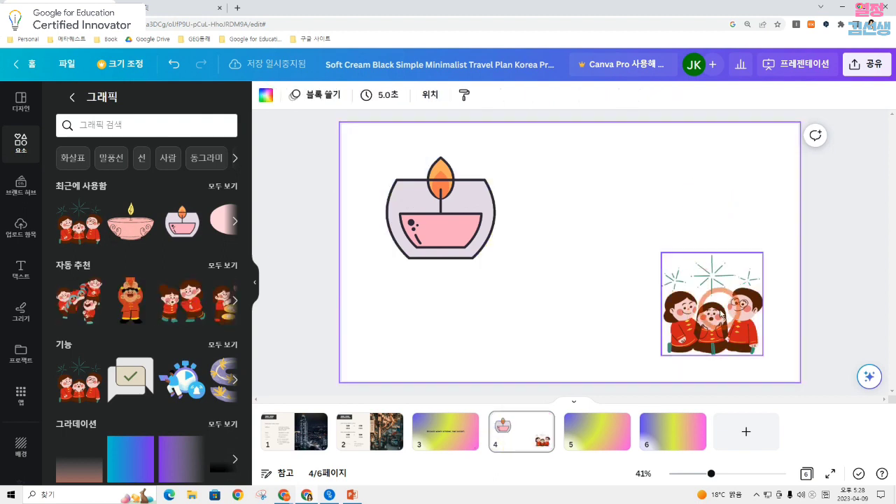
left_click(721, 314)
key("Delete")
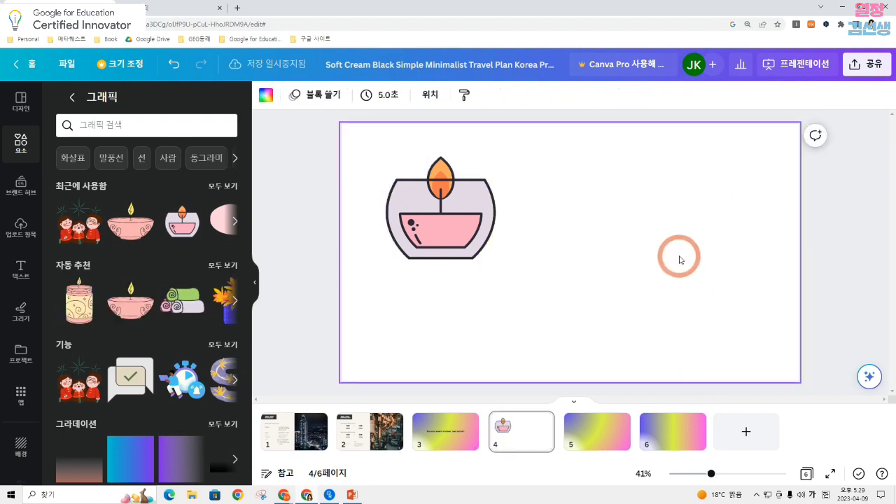
left_click(448, 200)
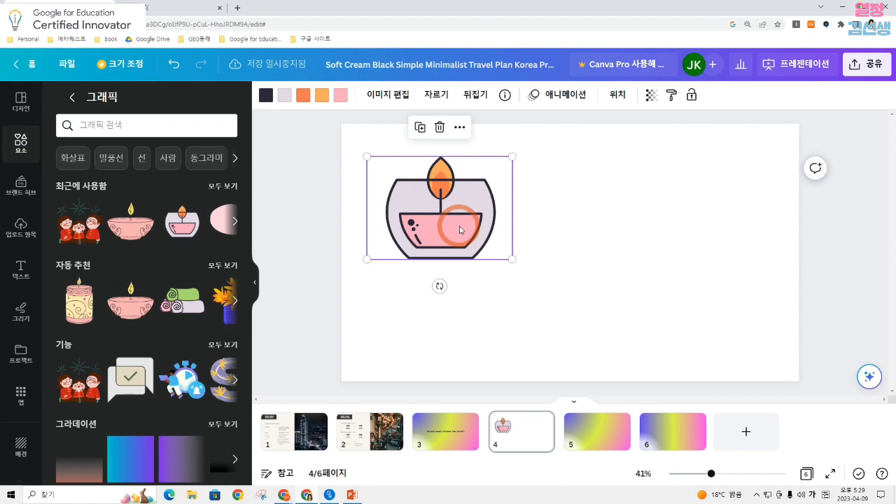
left_click_drag(460, 230, 460, 241)
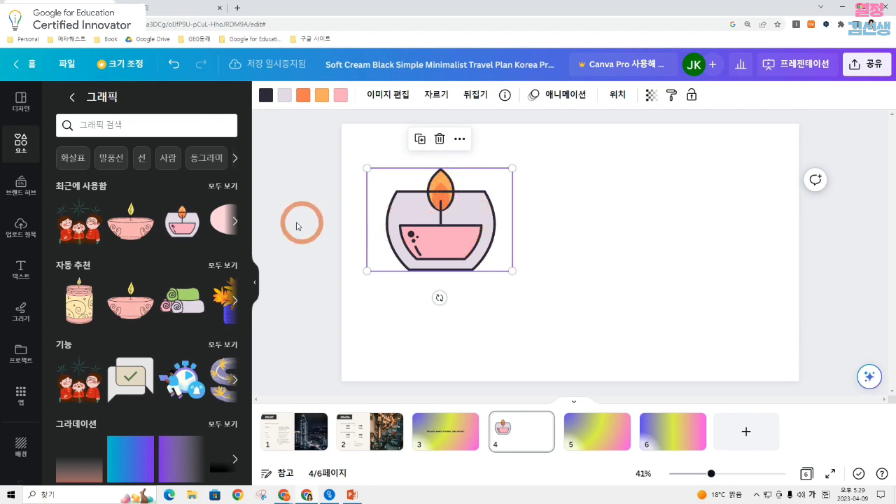
Find graphics similar to the glass candle and add the blue bath brush and the rolled towels to page 4, placing the towels on the right
left_click(196, 209)
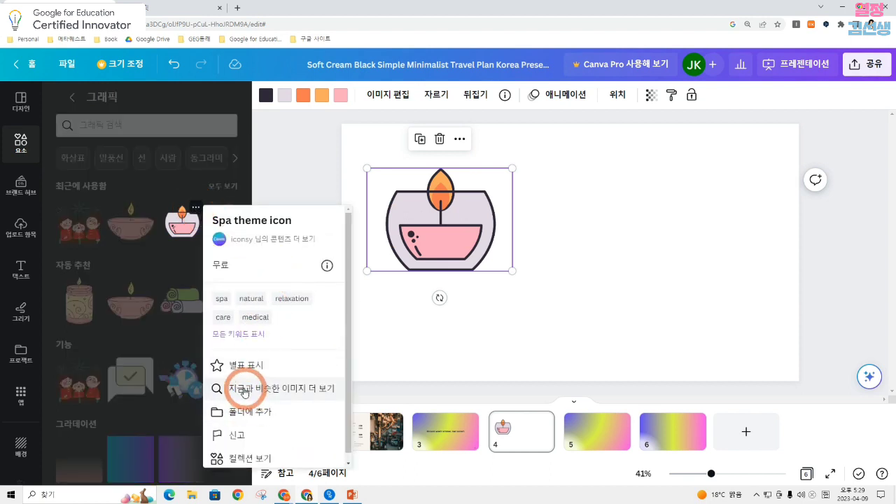
left_click(312, 394)
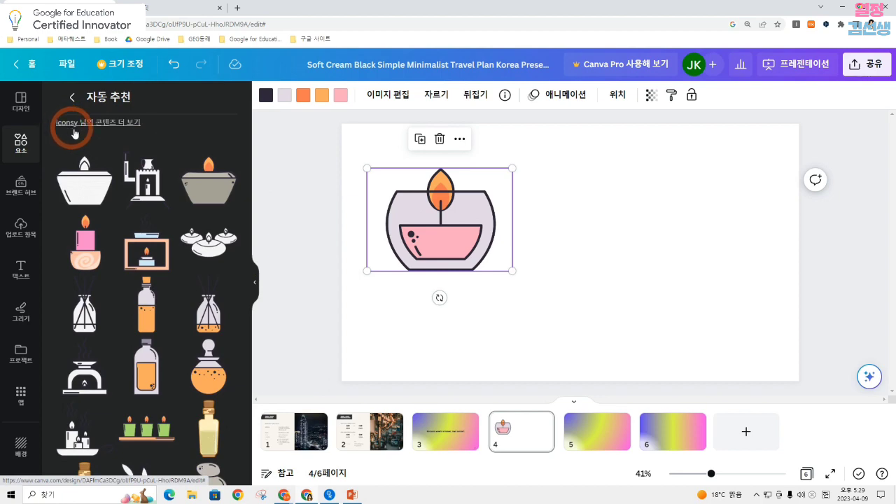
scroll(137, 228, "down", 10)
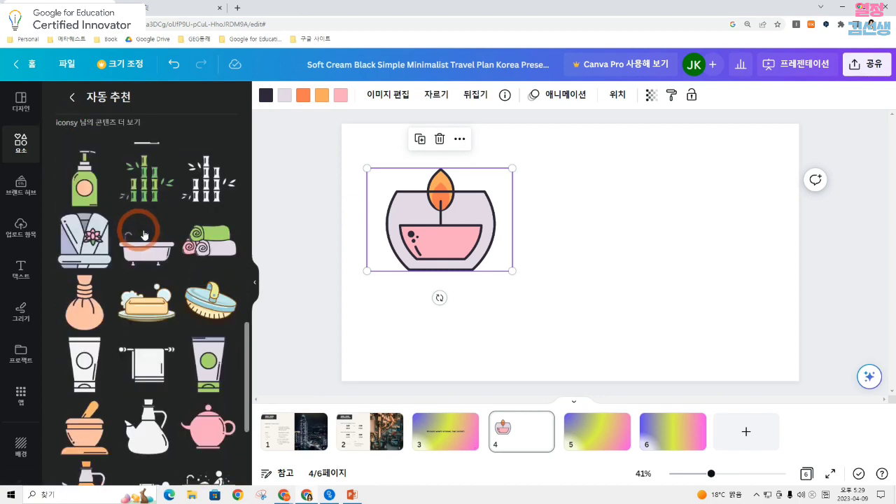
left_click(207, 298)
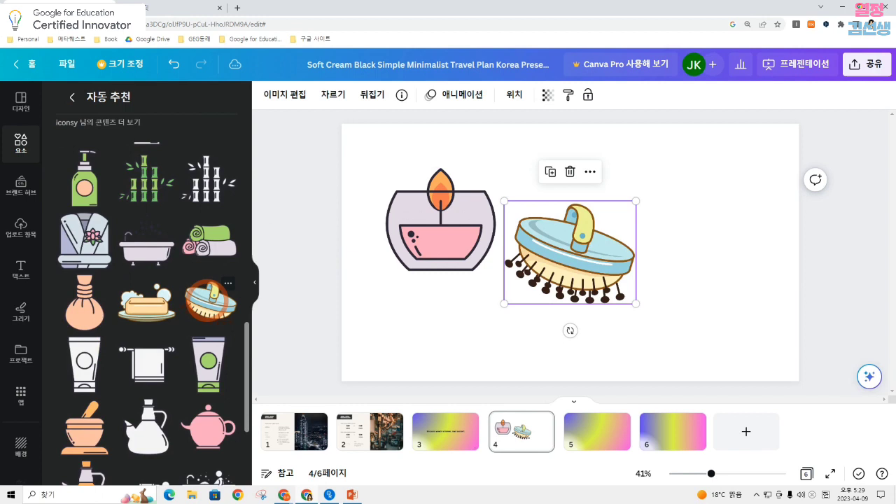
left_click(197, 254)
left_click_drag(630, 256, 750, 223)
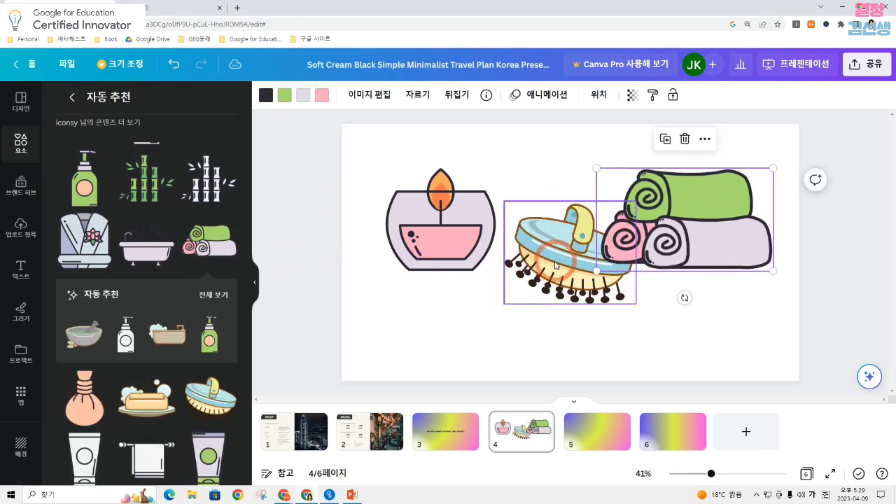
Arrange the glass candle, bath brush and rolled towels in a row across the upper half of page 4
left_click_drag(556, 266, 544, 232)
left_click_drag(446, 225, 401, 208)
left_click_drag(550, 233, 516, 220)
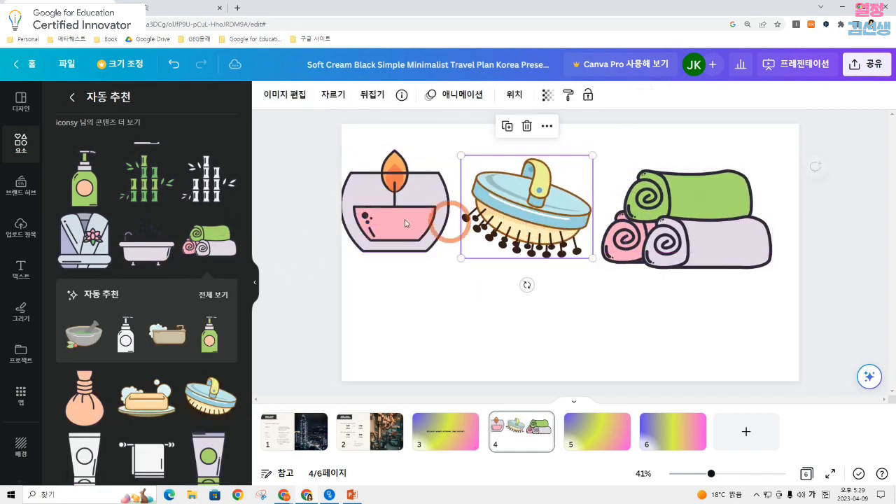
left_click_drag(405, 223, 424, 223)
left_click_drag(532, 210, 552, 210)
left_click(710, 230)
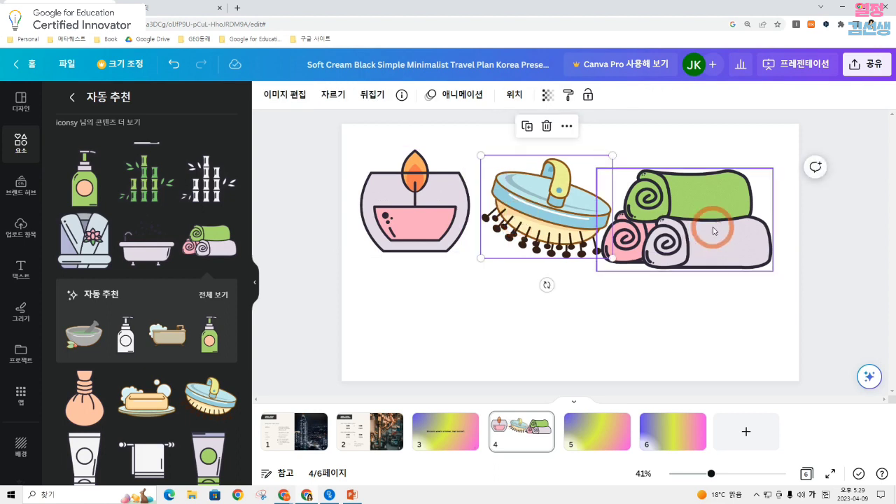
left_click_drag(713, 231, 718, 219)
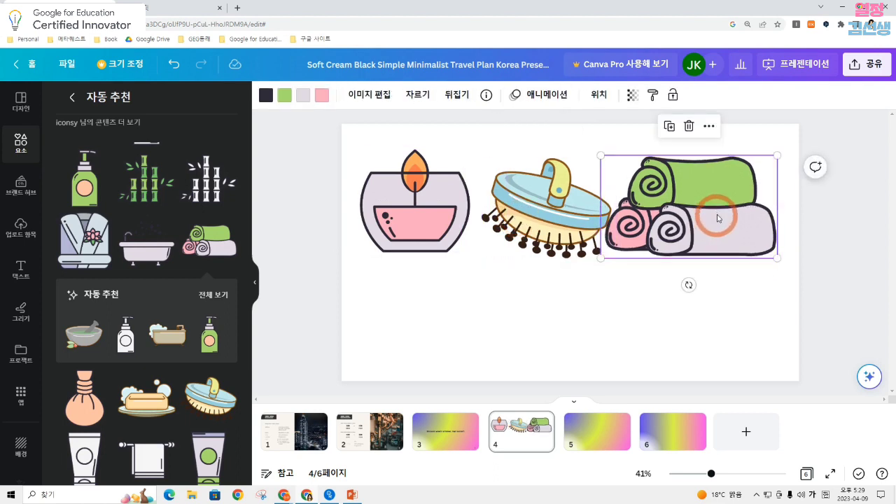
left_click_drag(571, 222, 564, 222)
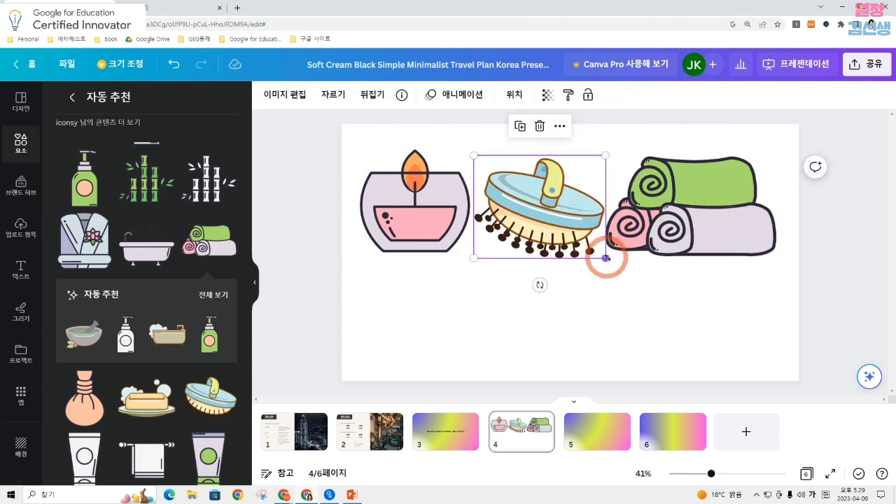
Shrink the bath brush, glass candle and rolled towels on page 4 so there are clear gaps between them
left_click_drag(606, 257, 582, 234)
left_click_drag(532, 203, 551, 213)
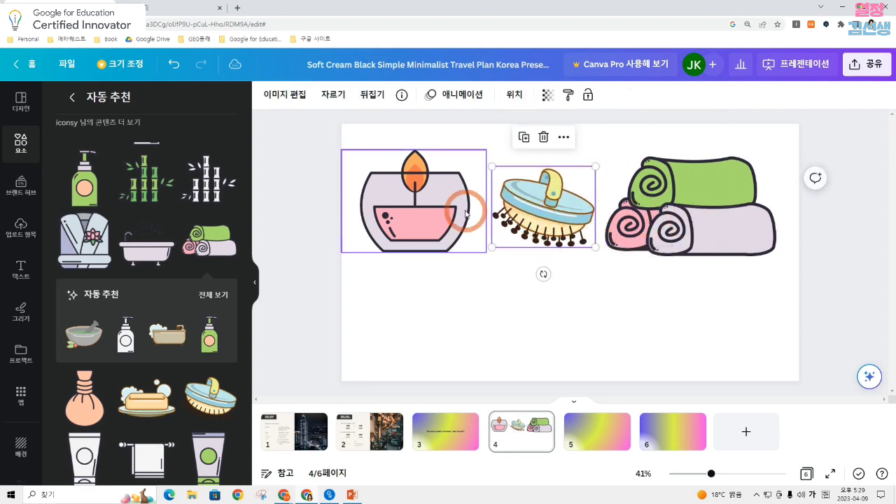
left_click(465, 213)
left_click_drag(485, 252, 468, 239)
left_click(733, 229)
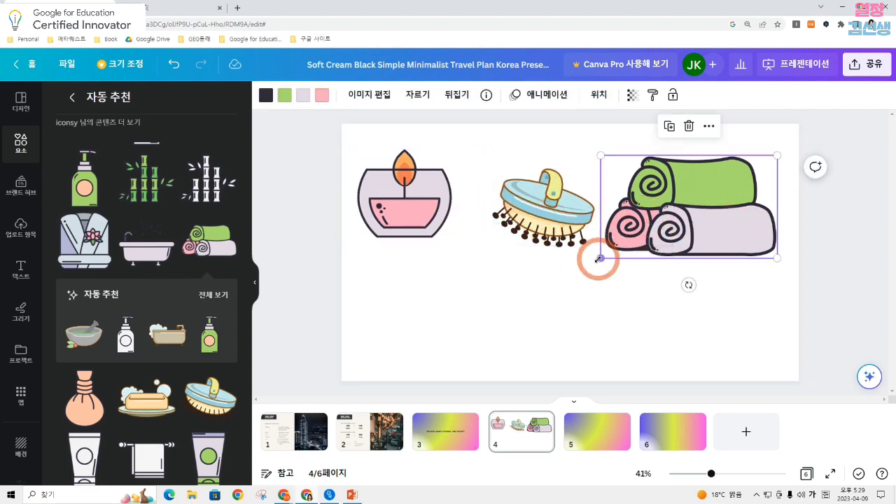
left_click_drag(599, 259, 645, 232)
Return to the general graphics and view the collection that the black spa stones with pink flower graphic belongs to
left_click(71, 99)
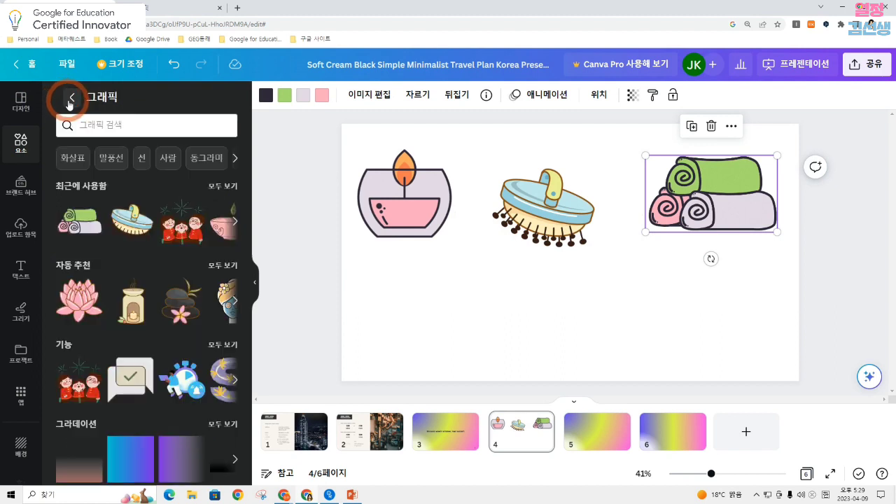
left_click(139, 285)
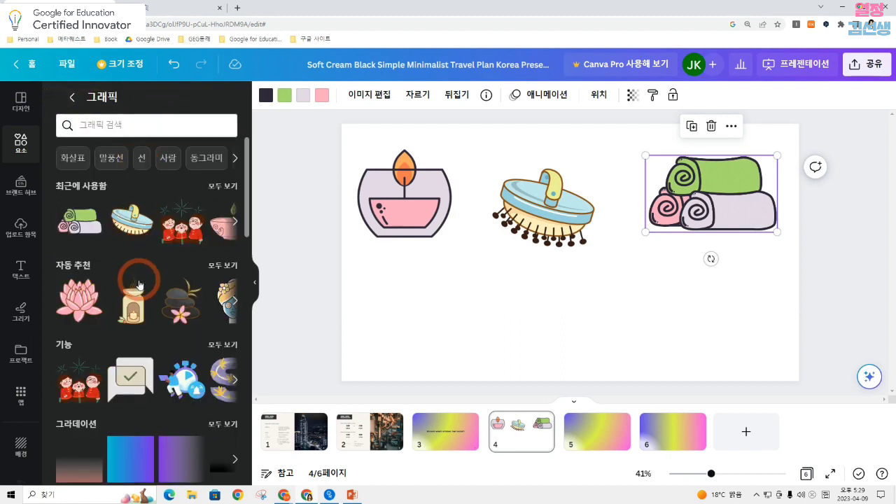
left_click(219, 280)
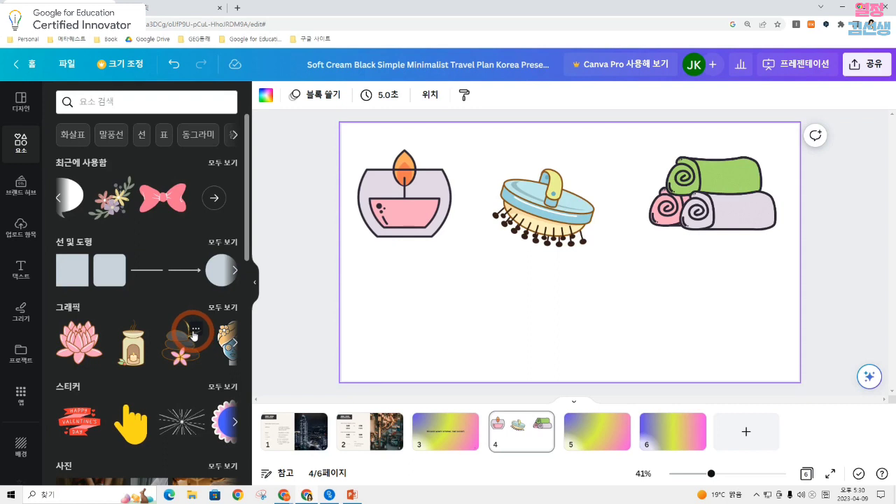
left_click(196, 328)
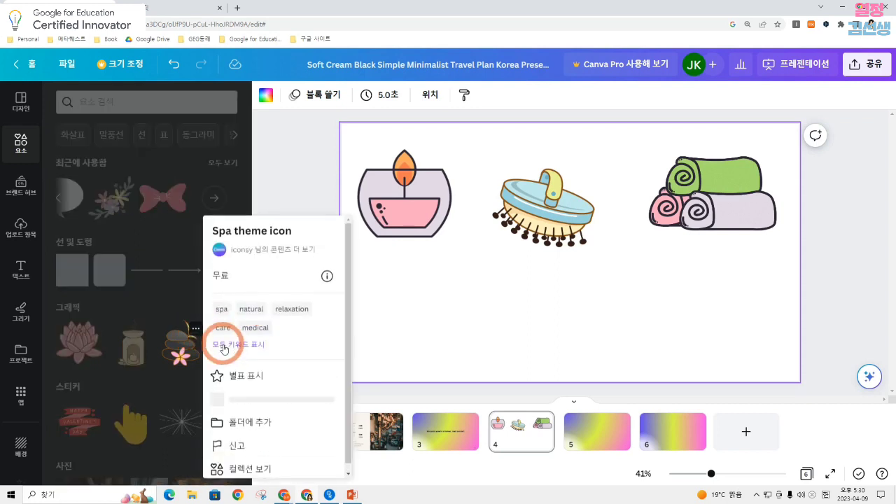
left_click(258, 469)
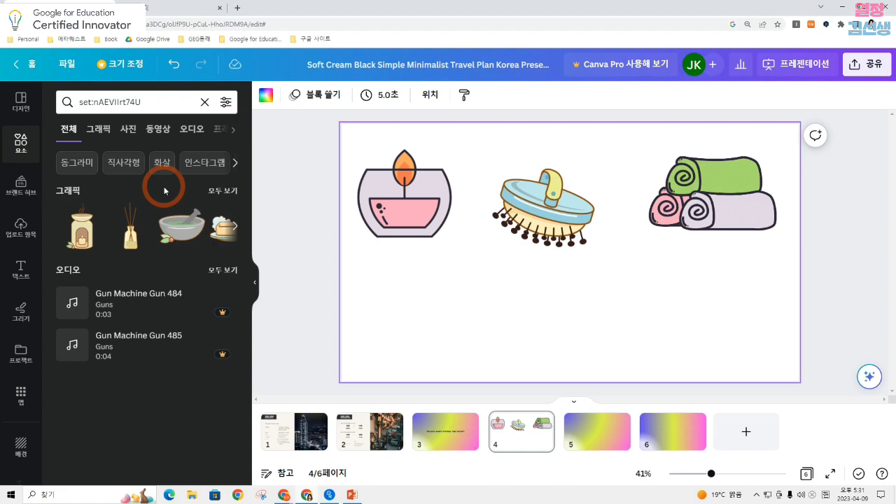
Go to page 1 and show all mood (분위기) combinations among the design styles
left_click(291, 436)
left_click(255, 282)
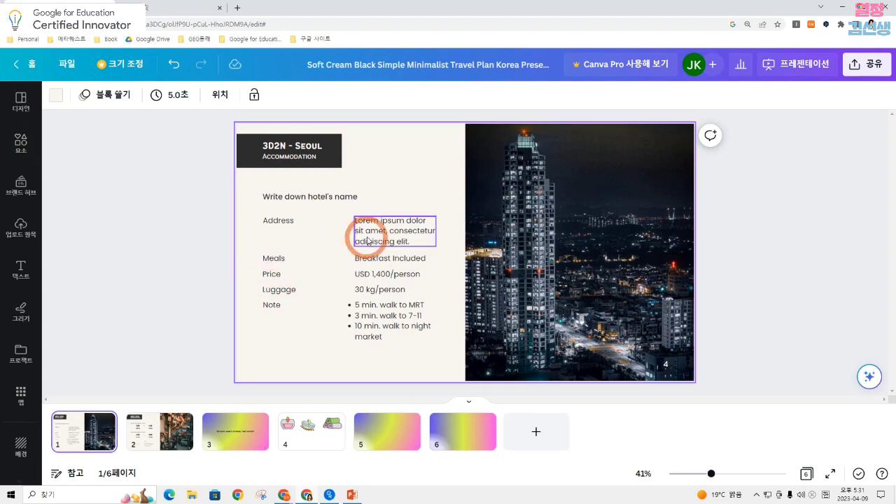
left_click(20, 101)
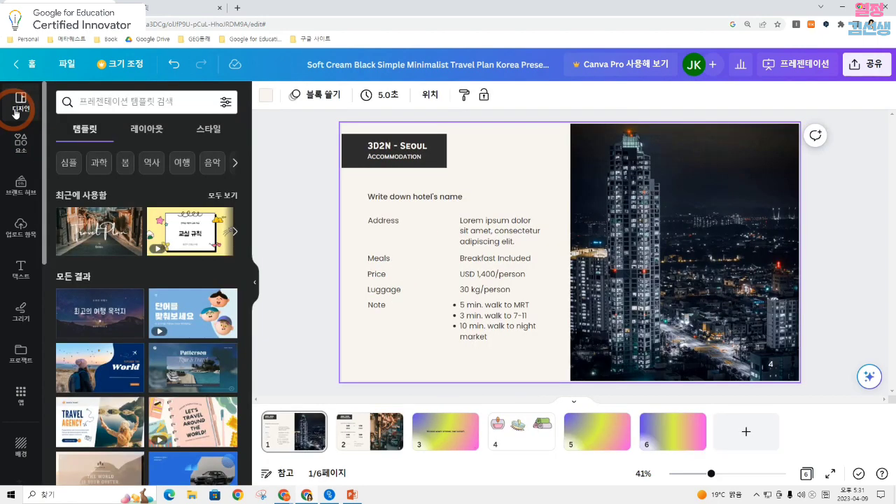
left_click(217, 132)
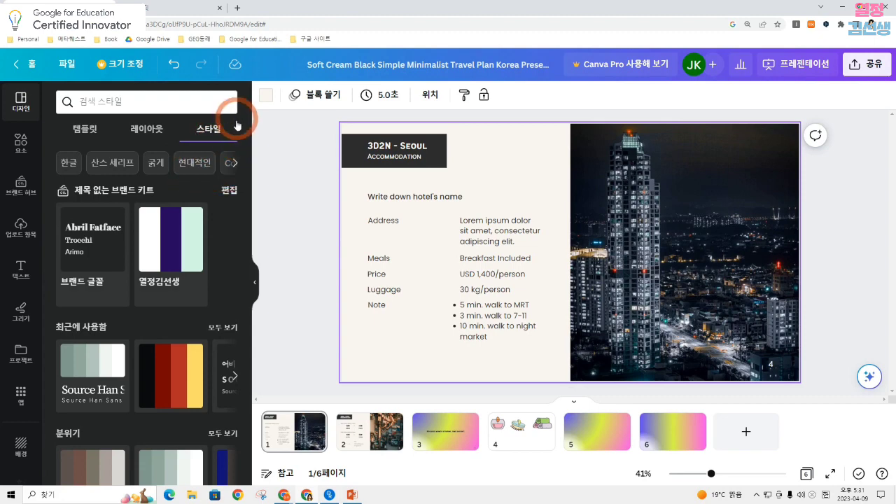
scroll(205, 235, "down", 1)
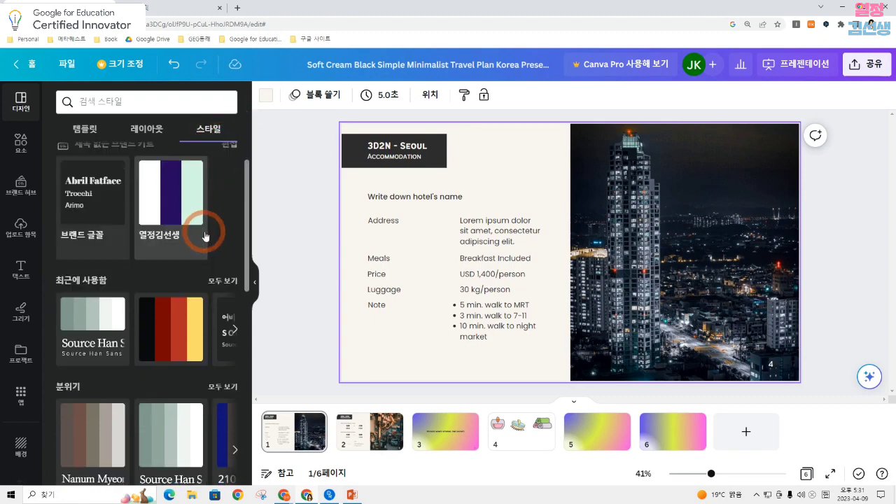
scroll(205, 236, "down", 2)
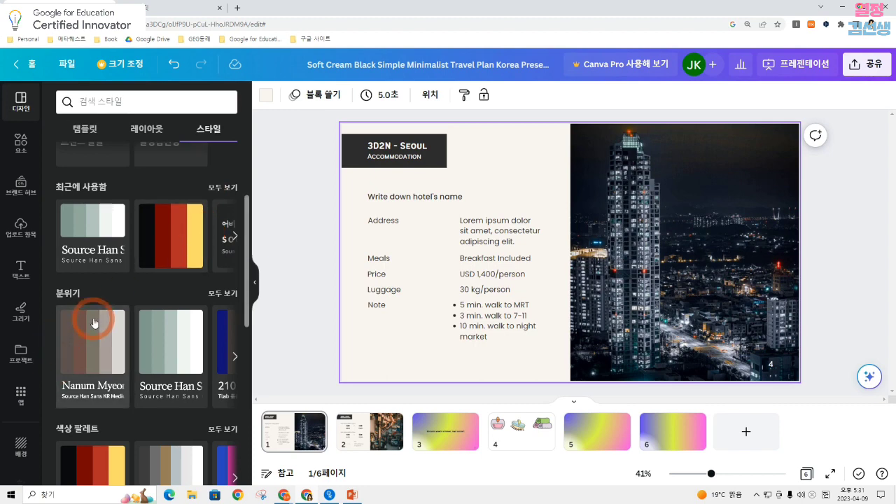
scroll(95, 322, "down", 1)
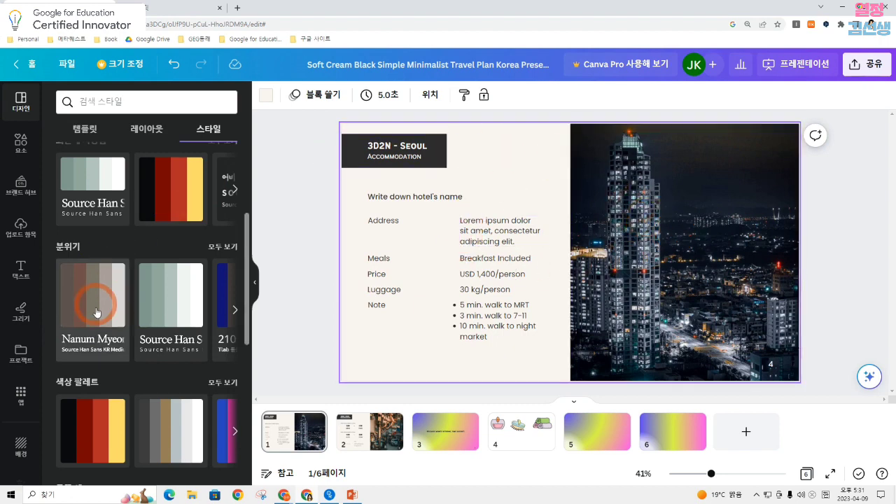
left_click(223, 246)
scroll(210, 238, "down", 3)
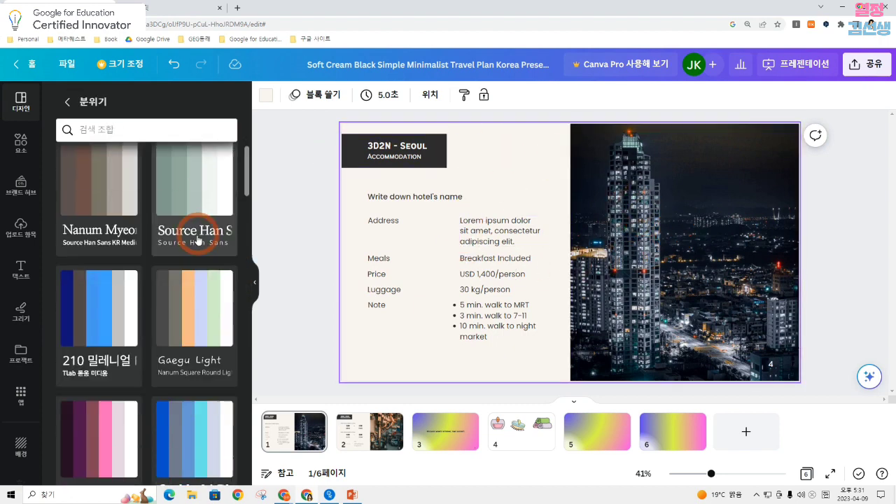
Try the blue Gothic A1, peach 어비 남소영 and light teal BLACK HAN style combinations on page 1
left_click(204, 226)
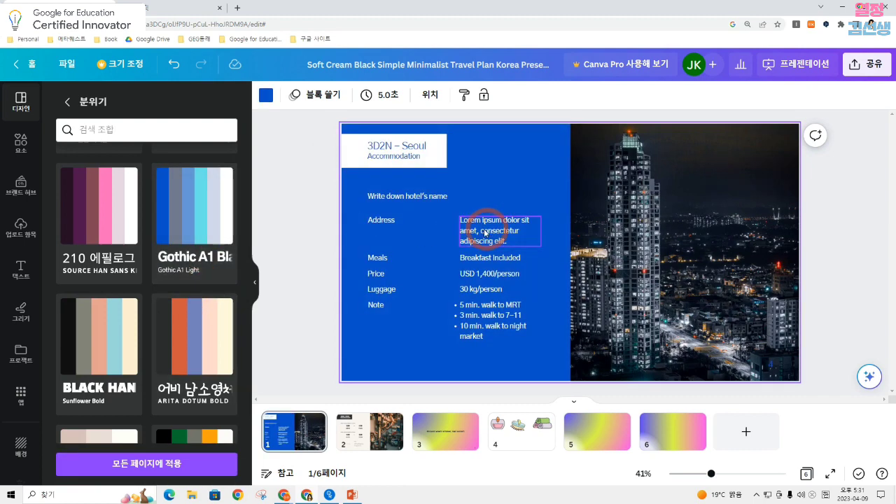
left_click(206, 330)
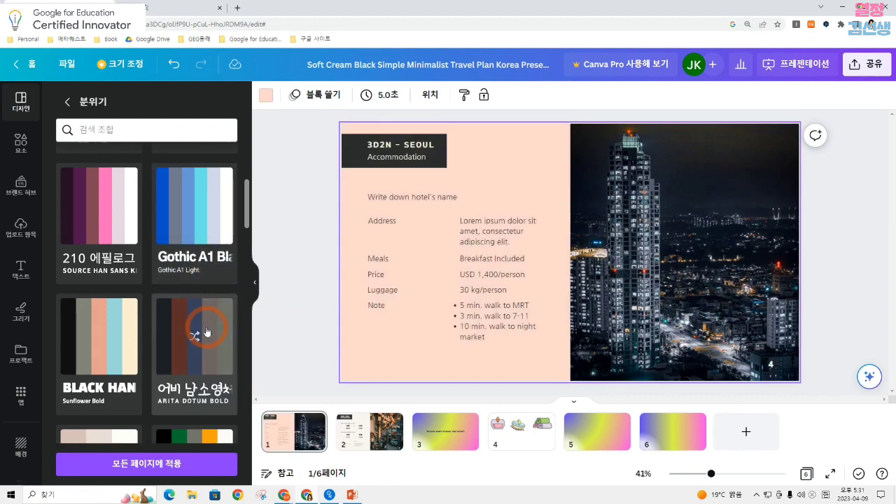
left_click(98, 329)
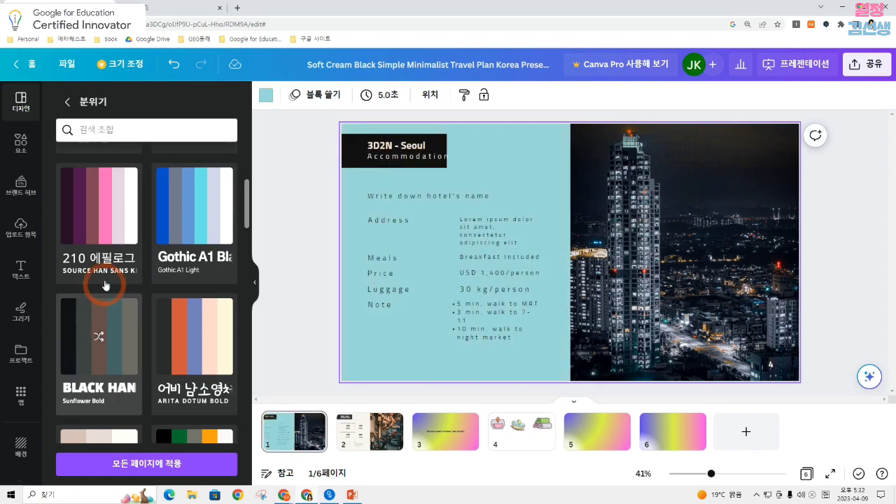
Apply the purple-pink 210 에필로그 style combination to page 1 and extend it to all pages
left_click(100, 210)
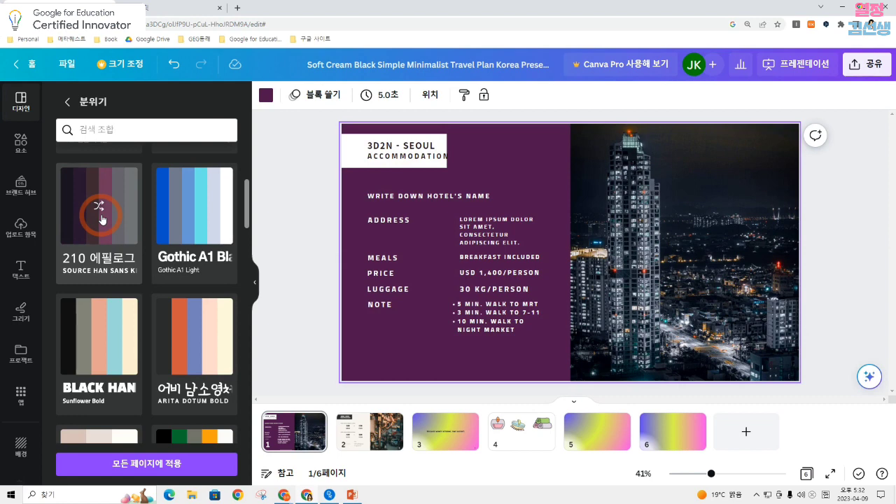
left_click(99, 205)
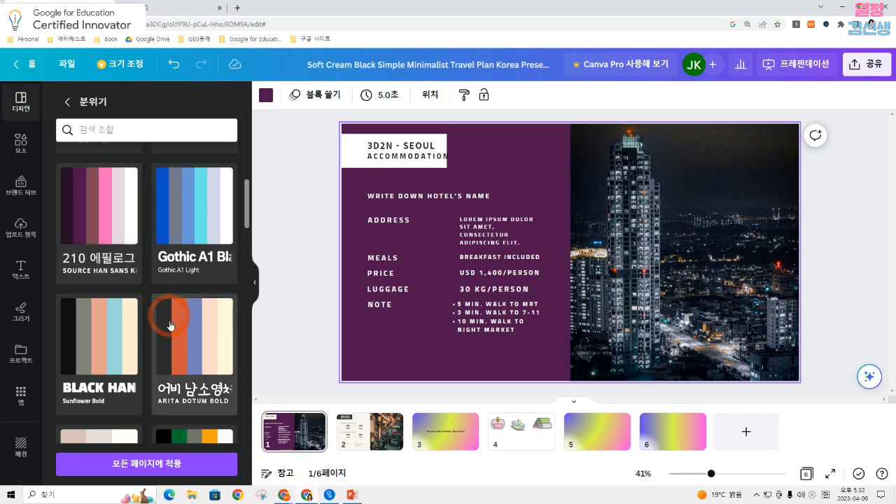
left_click(177, 467)
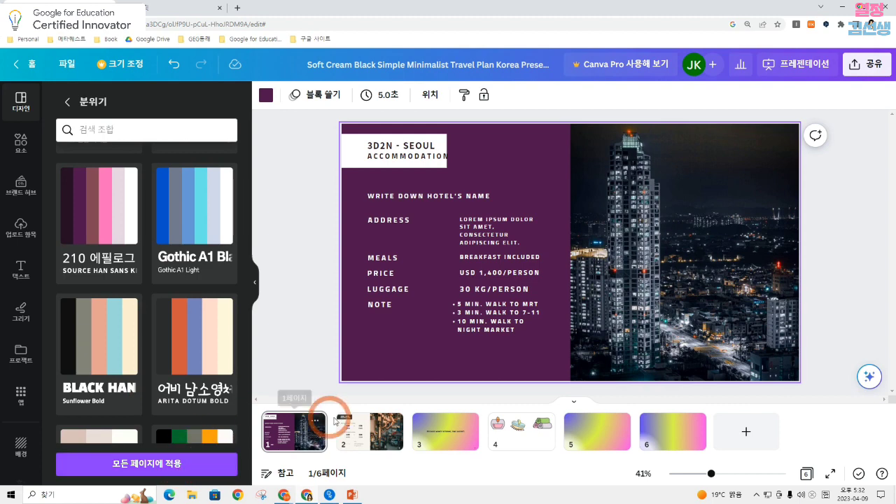
left_click(203, 464)
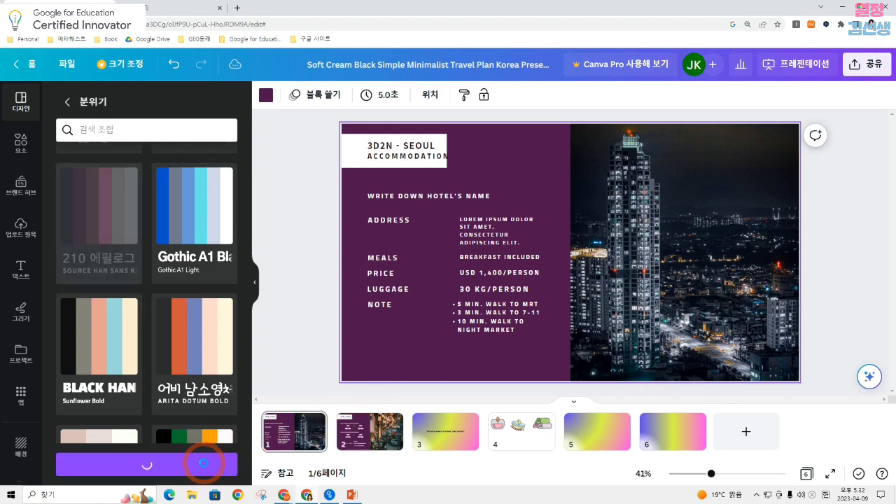
left_click(67, 102)
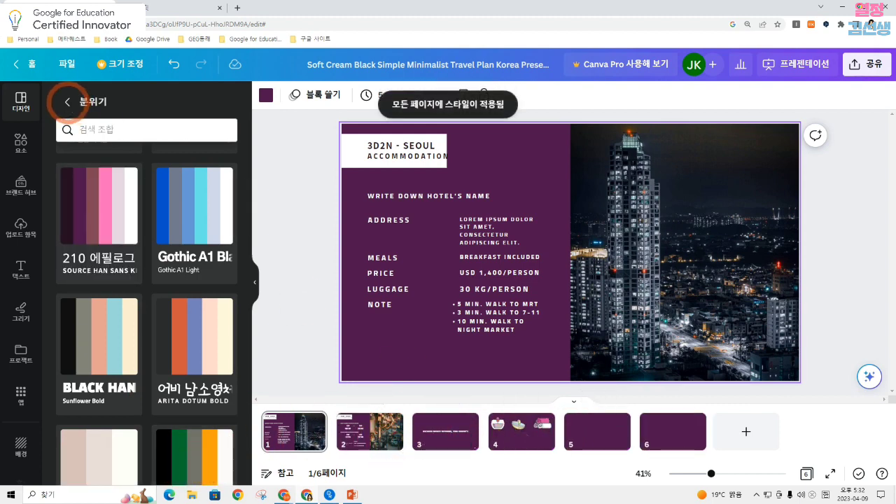
Apply the black, red and yellow color palette to page 1 only, and open page 2
scroll(167, 285, "down", 1)
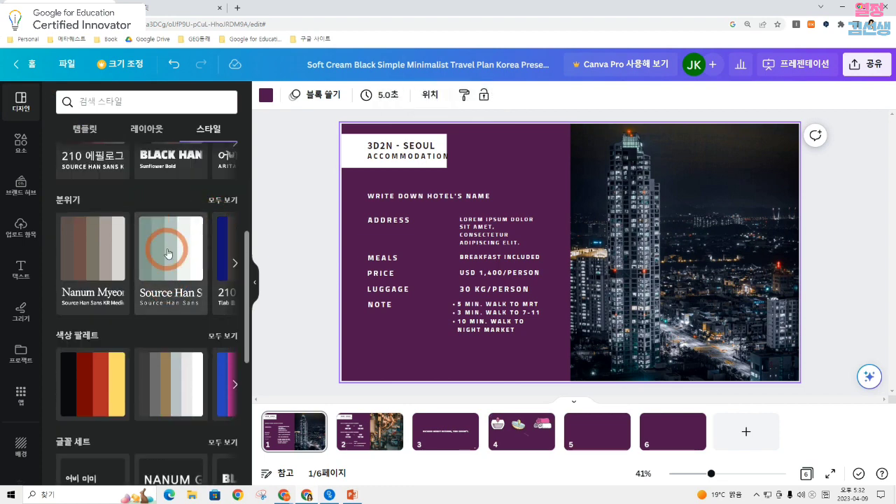
scroll(166, 304, "down", 2)
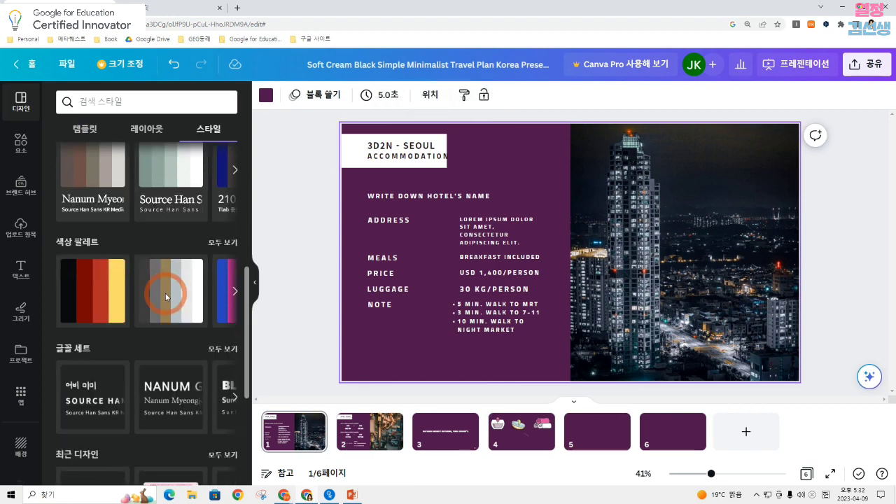
left_click(84, 286)
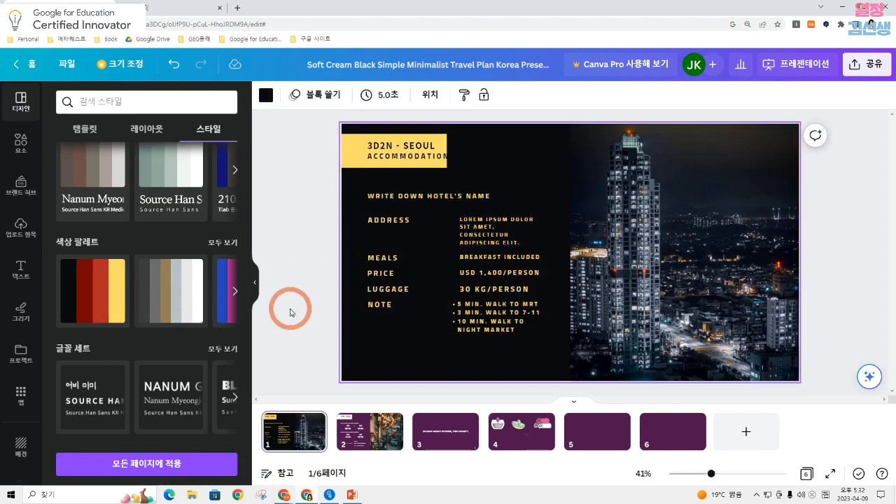
left_click(367, 425)
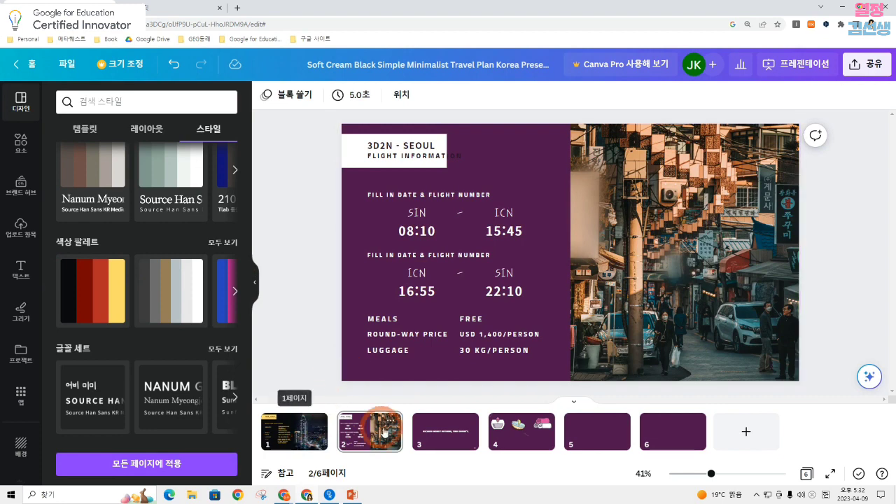
Apply the 어비 미미 font set to page 2, and look through the other design style sections
left_click(88, 395)
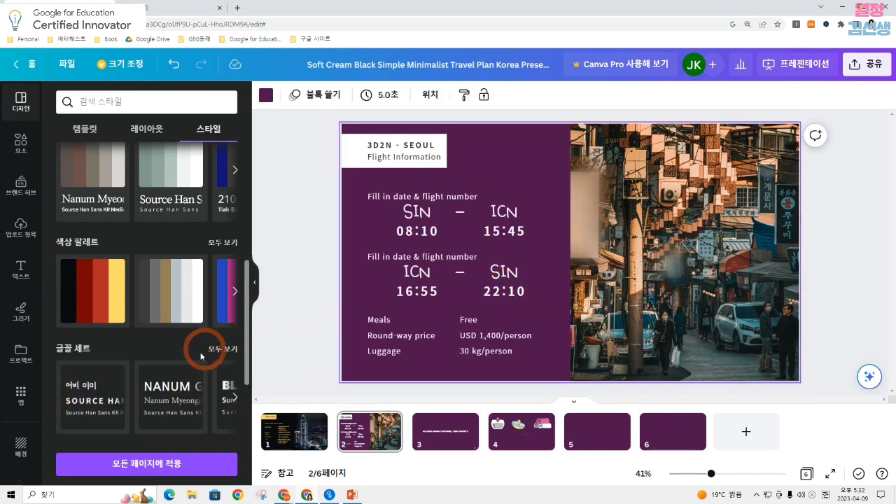
scroll(166, 346, "down", 2)
scroll(160, 264, "down", 2)
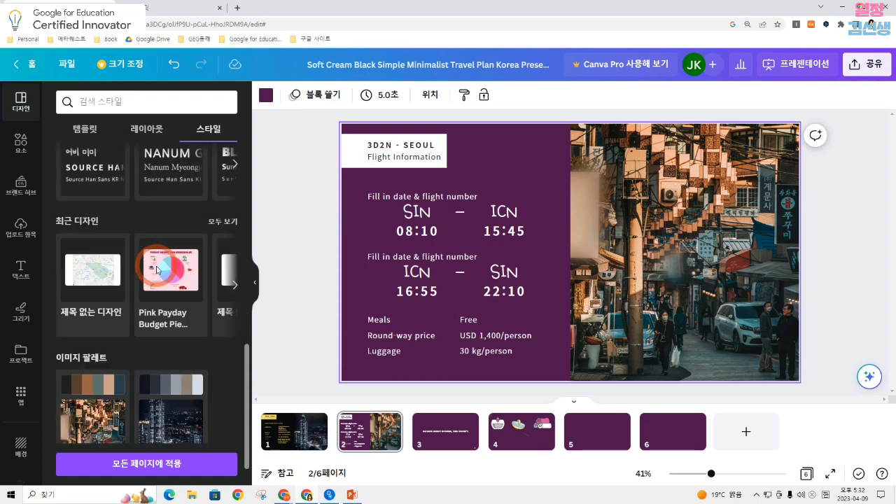
scroll(174, 224, "down", 1)
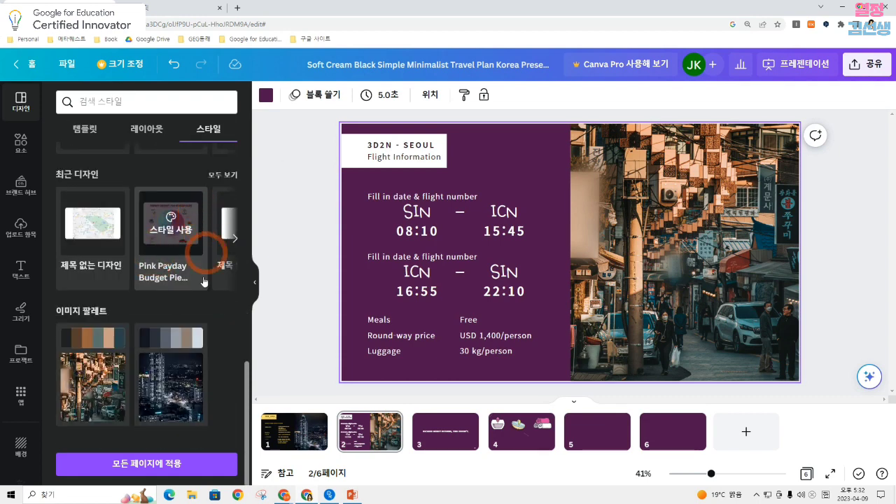
scroll(181, 295, "up", 5)
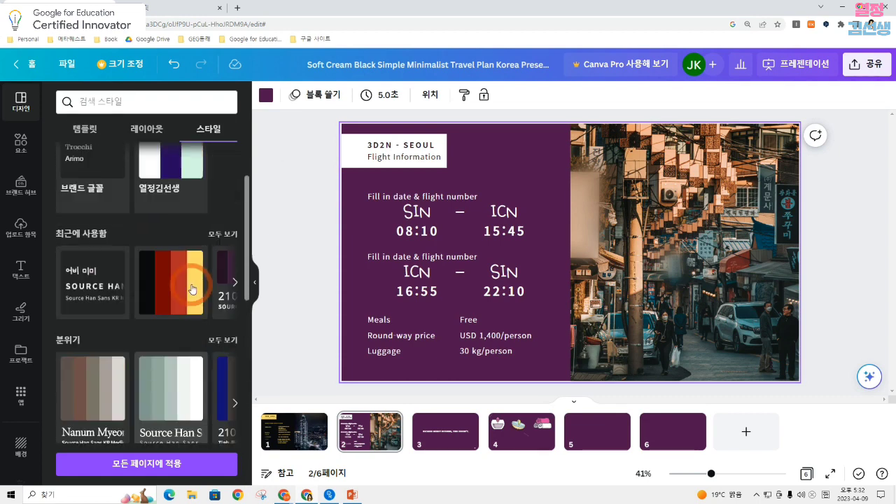
scroll(192, 289, "up", 1)
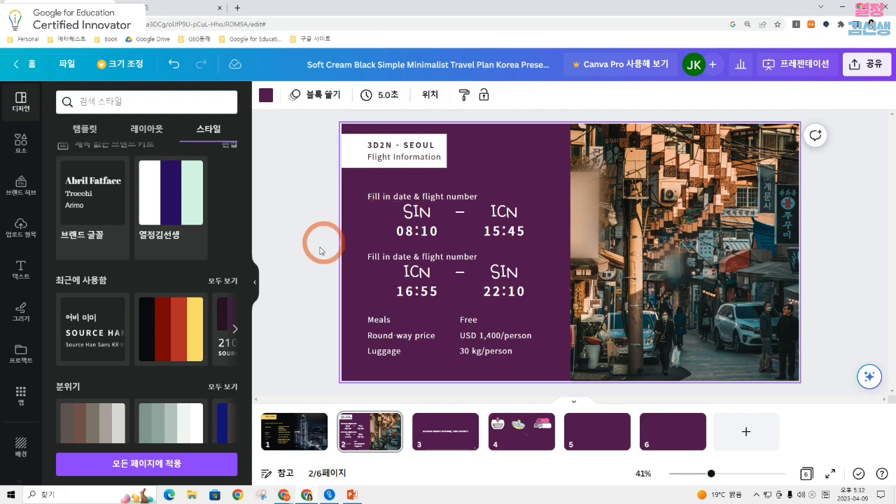
left_click(255, 283)
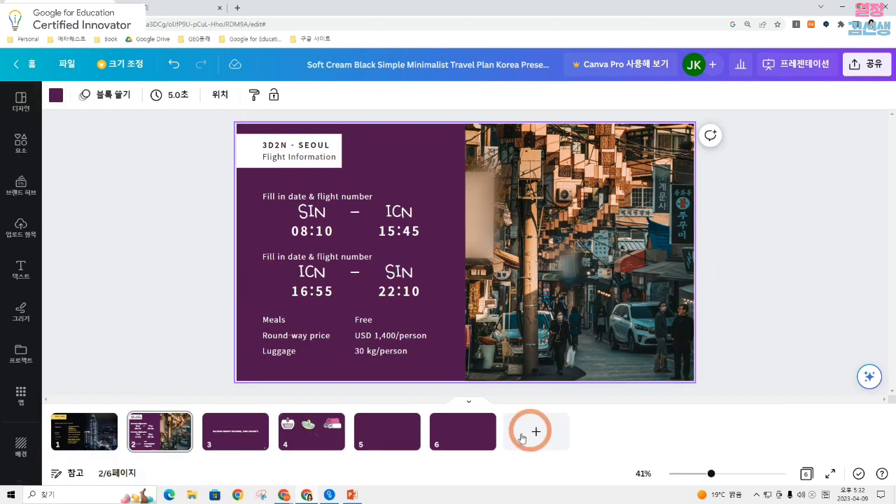
Go to page 4 and add a text box using the Canva Assistant
left_click(312, 428)
left_click(334, 346)
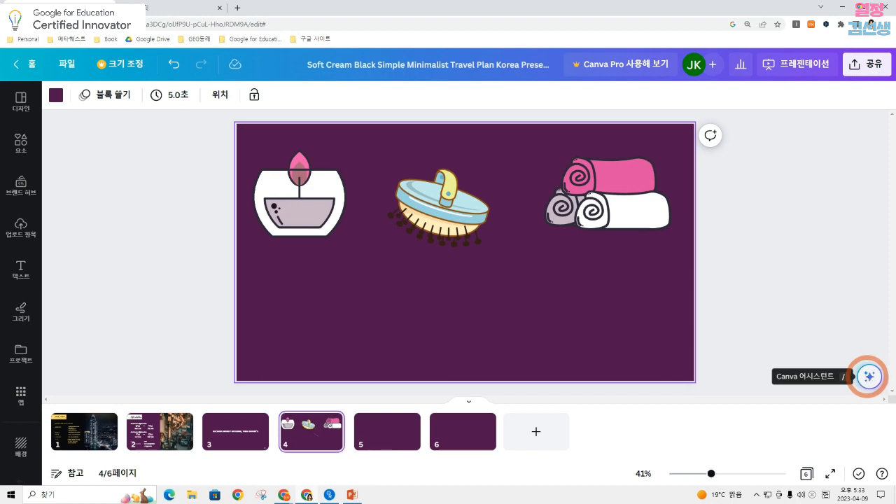
left_click(870, 378)
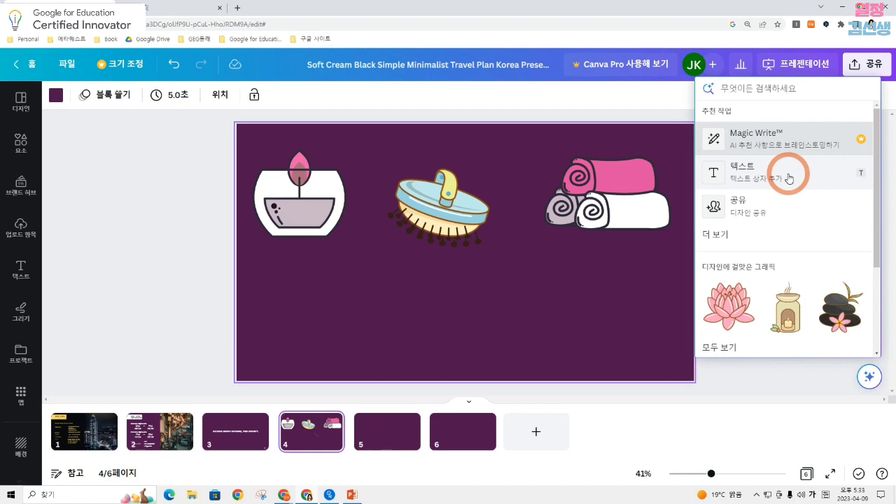
left_click(789, 178)
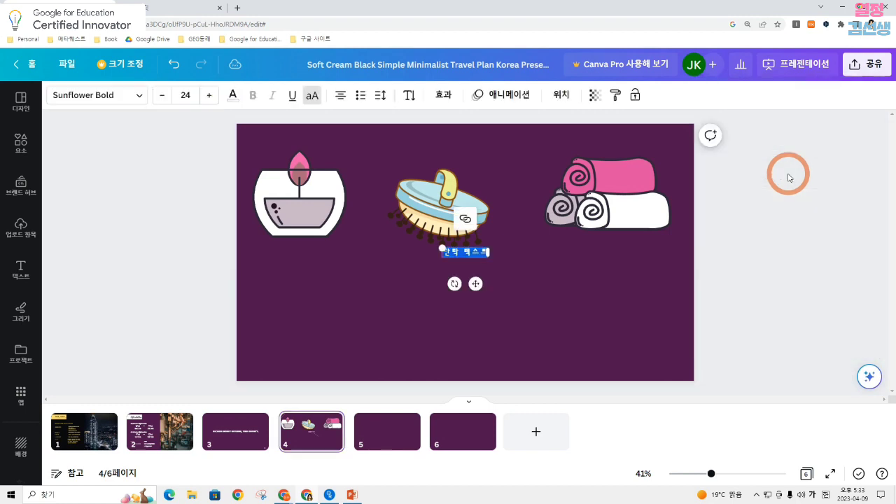
Browse the Canva Assistant's actions for the selected text box and open its text effects
left_click(871, 376)
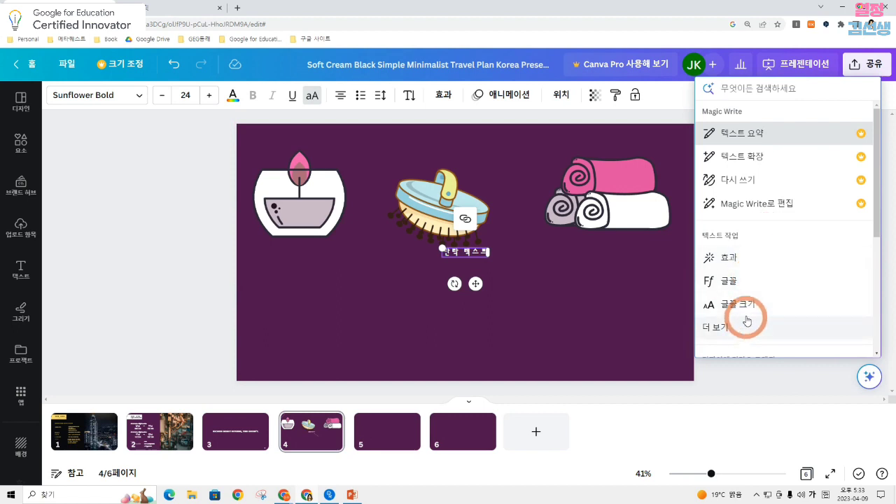
scroll(751, 287, "down", 2)
left_click(722, 235)
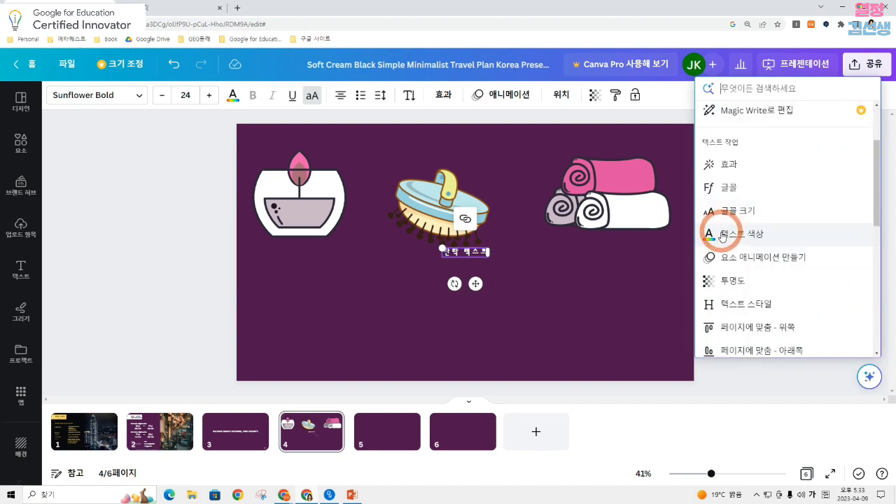
scroll(725, 235, "down", 4)
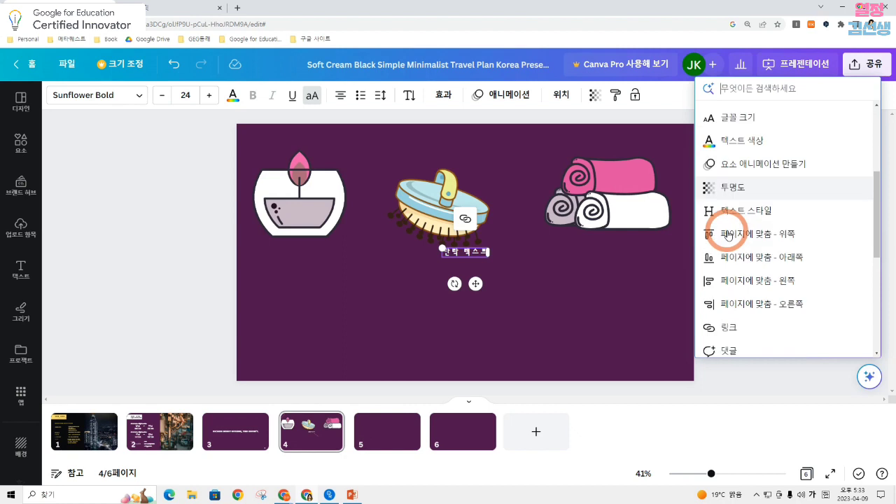
scroll(729, 235, "up", 6)
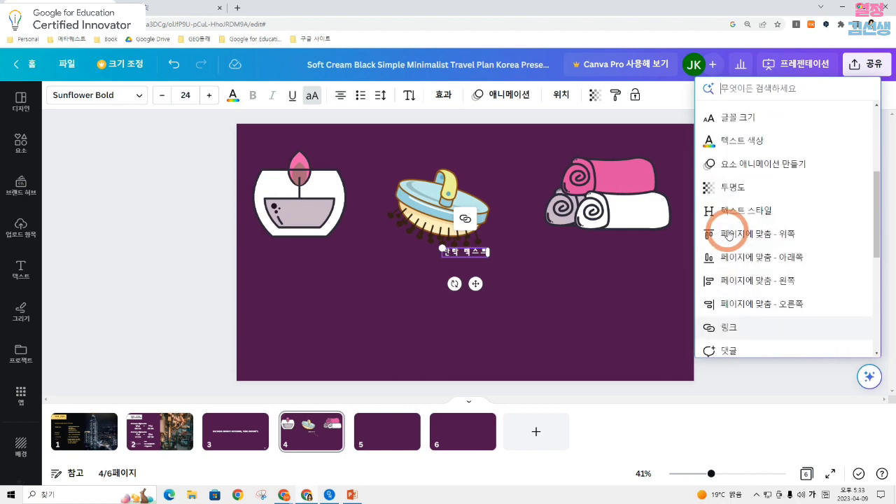
left_click(730, 259)
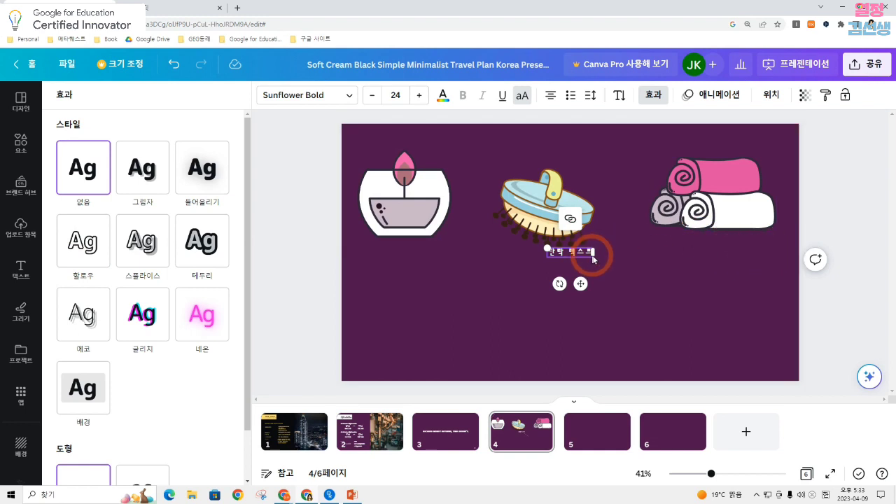
Enlarge the 단락 텍스트 text to font size 110 and place it below the graphics on page 4
left_click_drag(547, 248, 388, 187)
left_click_drag(502, 227, 537, 275)
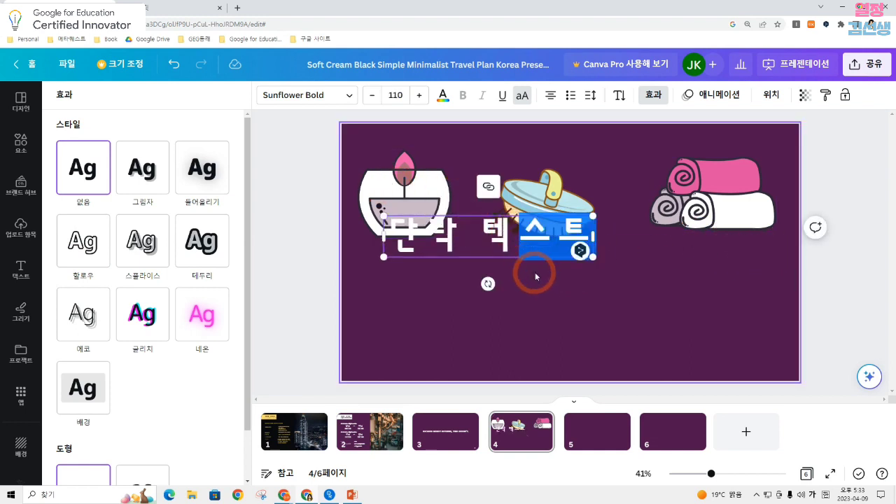
left_click(598, 256)
left_click_drag(415, 236, 456, 291)
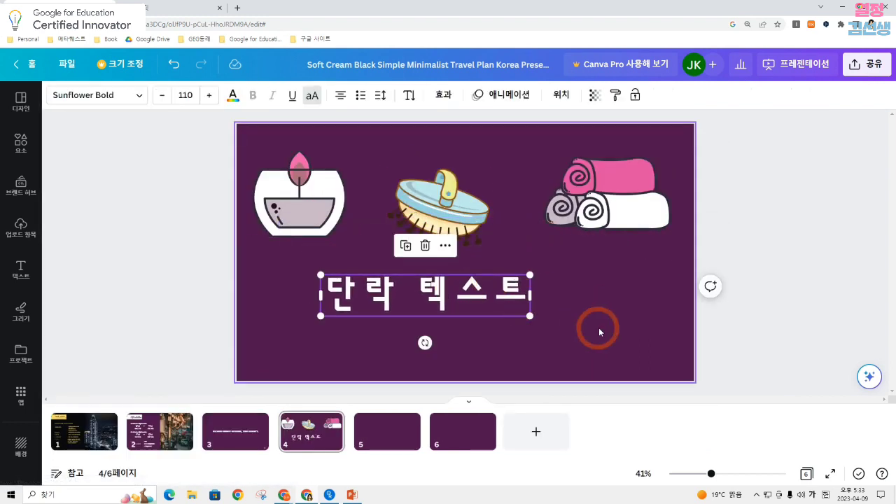
Set the background color of page 4 to white
left_click(597, 327)
left_click(56, 95)
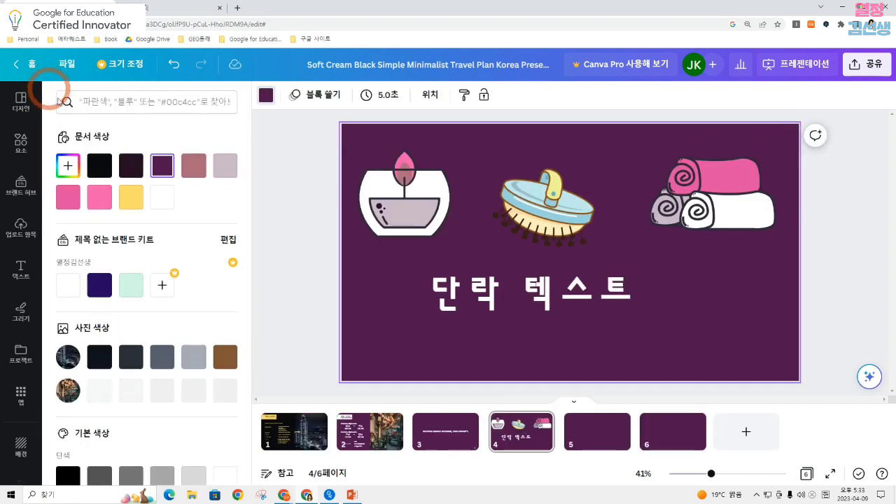
left_click(169, 199)
Shift the 단락 텍스트 text slightly toward the page's center and apply the 테두리 effect through the Canva Assistant
left_click(619, 295)
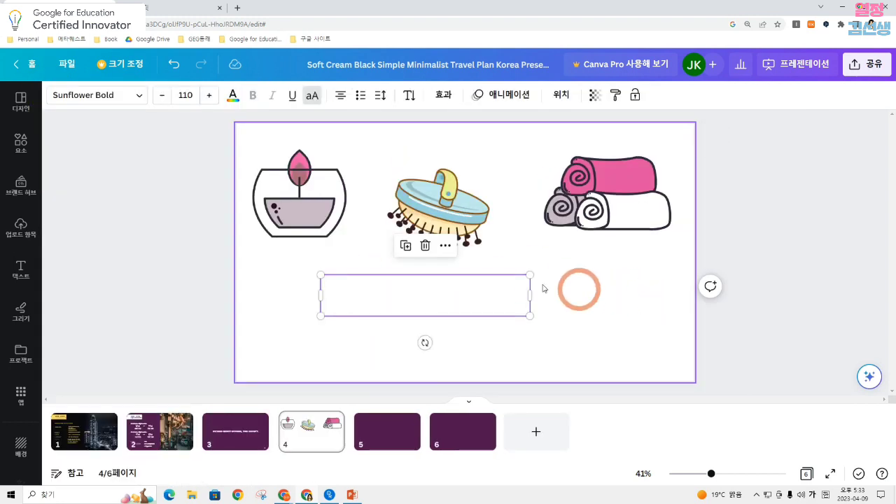
left_click_drag(520, 295, 532, 298)
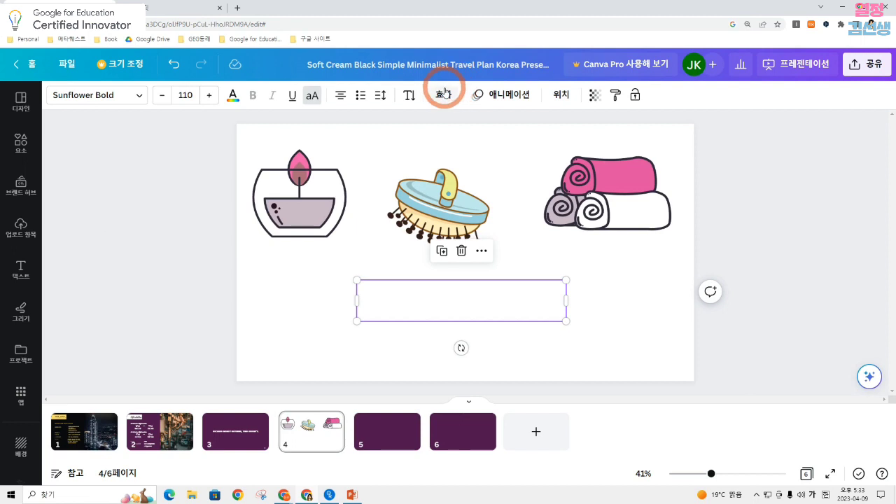
left_click(869, 376)
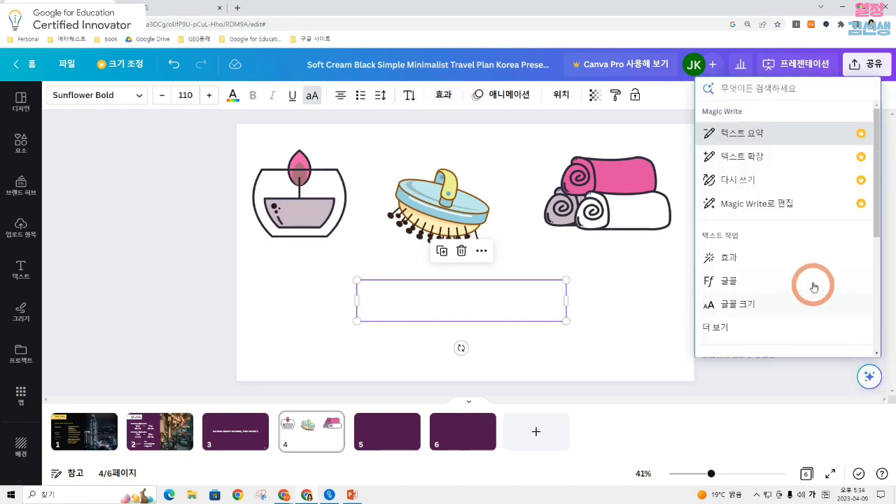
left_click(802, 258)
left_click(208, 254)
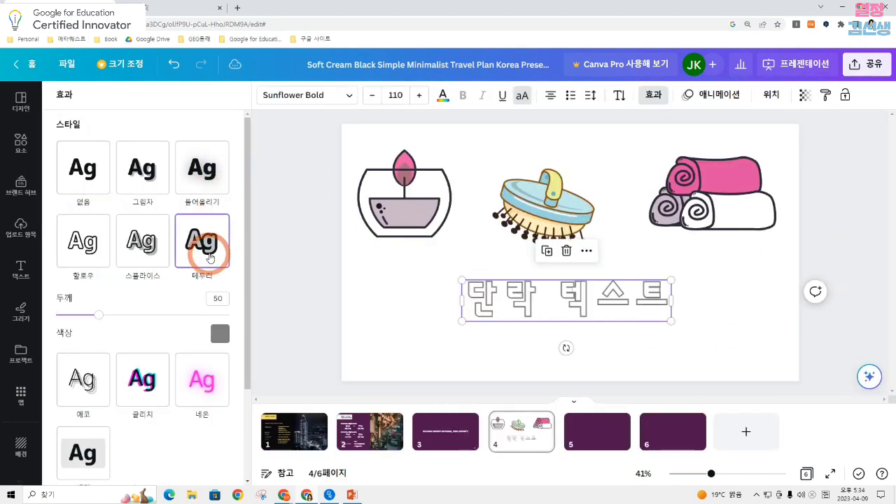
left_click(720, 329)
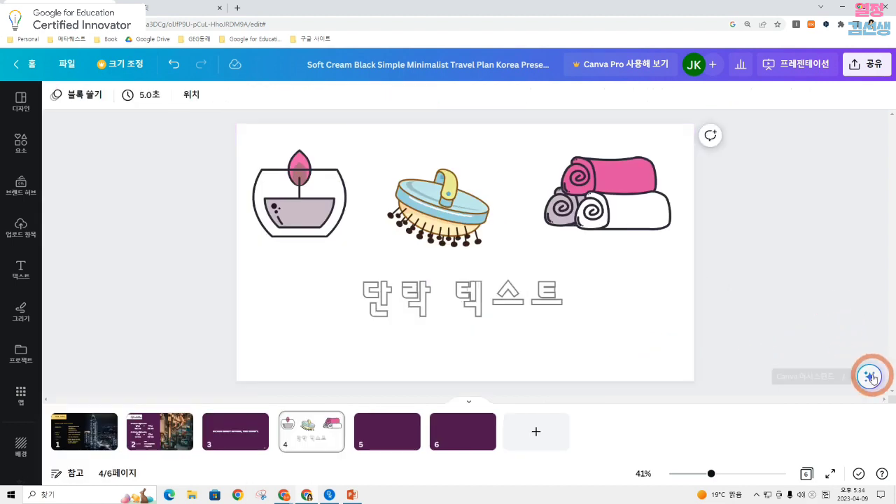
Search the Canva Assistant for 선, add a line shape to page 4 and move it just above the text
left_click(871, 377)
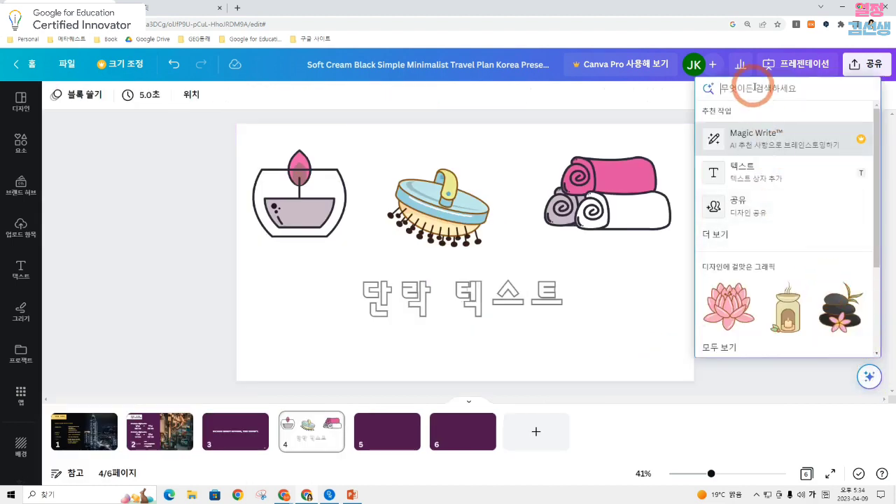
type("선")
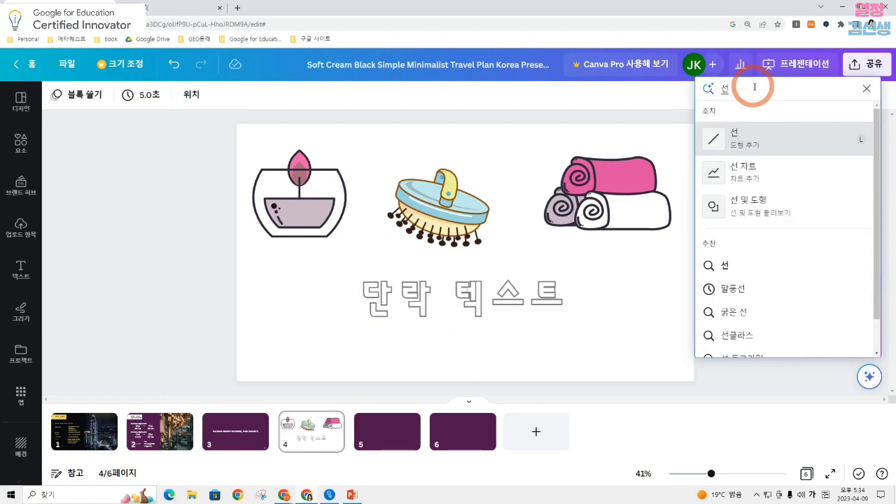
left_click(762, 123)
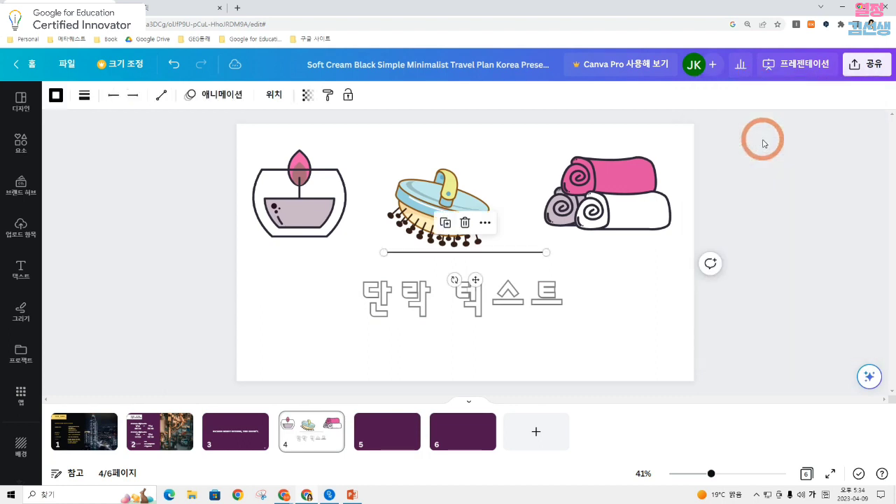
left_click_drag(536, 250, 596, 266)
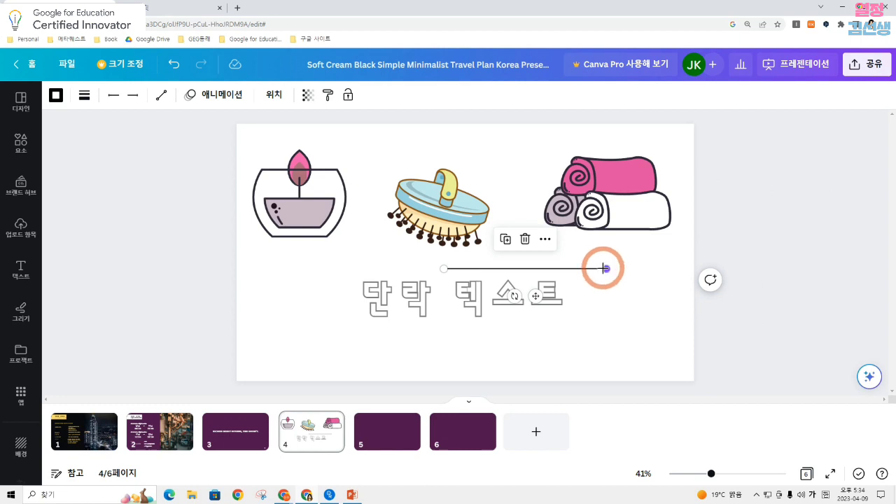
left_click(647, 293)
left_click(601, 269)
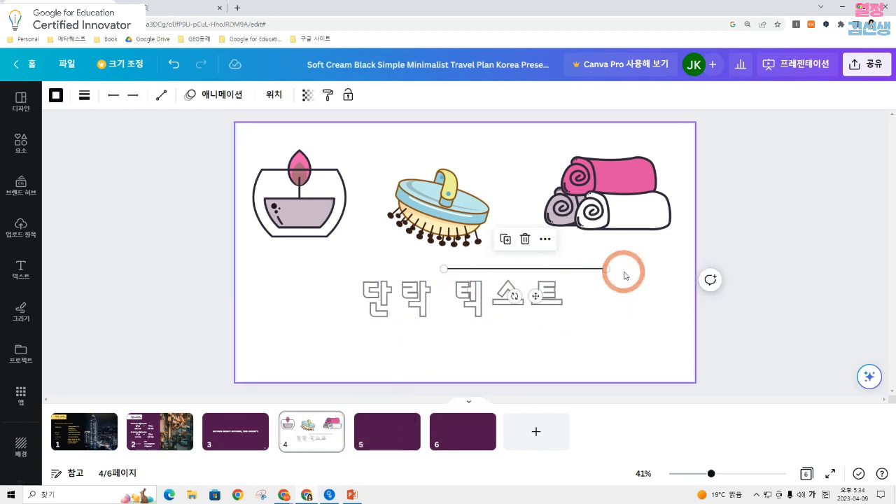
Delete the line, the rolled towels graphic and the brush graphic from page 4
left_click_drag(625, 276, 528, 267)
key("Delete")
left_click(604, 195)
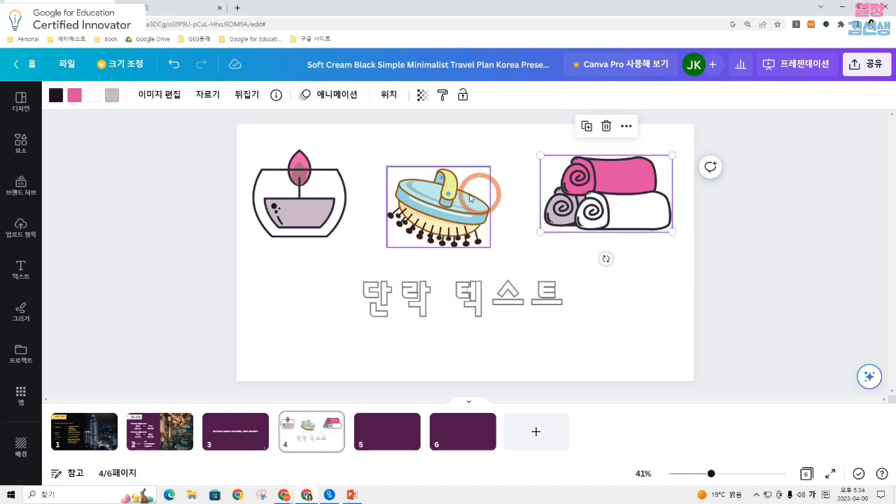
key("Delete")
left_click(448, 212)
key("Delete")
Move the text toward the page's right side, and shrink the candle graphic into the lower-left corner
left_click_drag(470, 303, 540, 303)
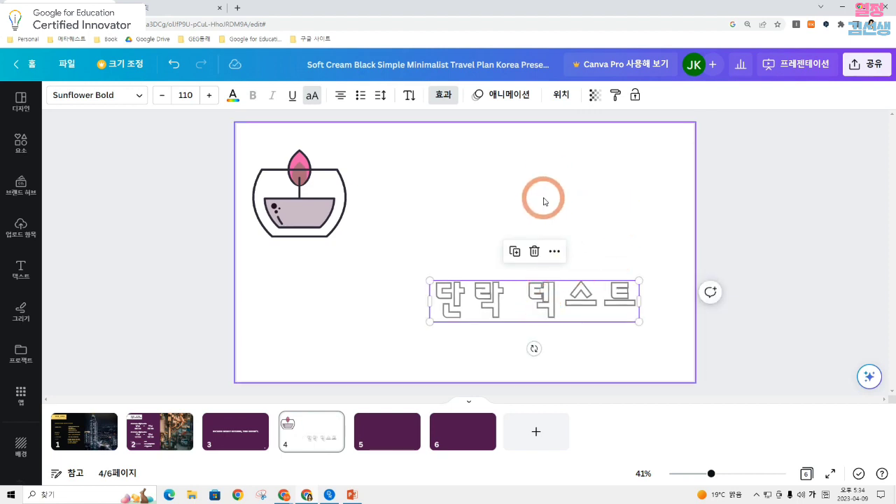
left_click_drag(318, 211, 323, 308)
left_click_drag(308, 263, 293, 317)
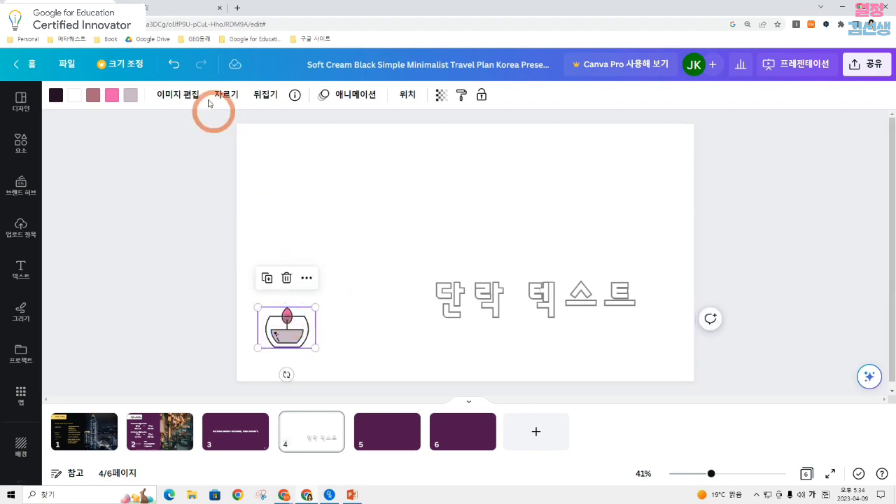
Create a custom animation path moving the candle from the page's lower left to its upper right, and preview it full screen
left_click(359, 96)
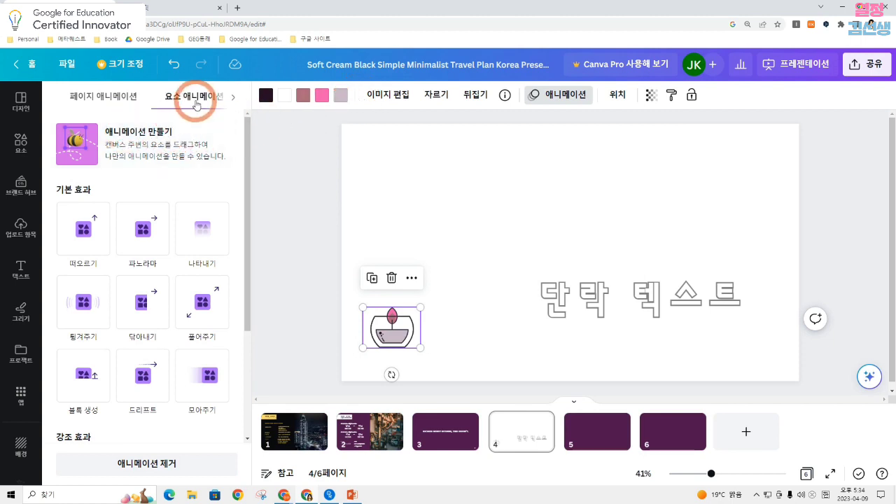
left_click(139, 145)
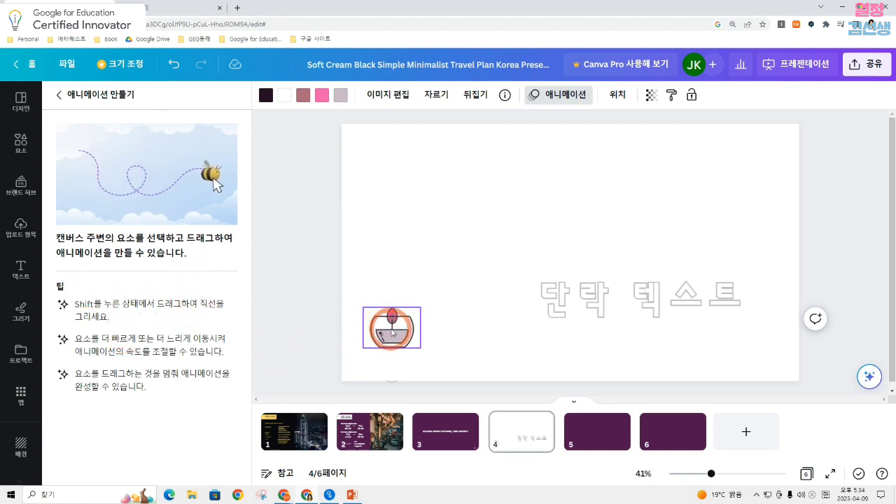
mouse_move(393, 330)
left_mouse_down()
mouse_move(395, 277)
mouse_move(420, 285)
mouse_move(439, 309)
mouse_move(484, 225)
mouse_move(495, 257)
mouse_move(524, 266)
mouse_move(546, 153)
mouse_move(575, 206)
mouse_move(554, 278)
mouse_move(570, 321)
mouse_move(570, 234)
mouse_move(470, 222)
mouse_move(497, 270)
mouse_move(601, 219)
mouse_move(631, 230)
mouse_move(624, 251)
mouse_move(630, 197)
mouse_move(675, 223)
mouse_move(710, 169)
mouse_move(748, 178)
mouse_move(773, 169)
mouse_move(775, 150)
mouse_move(756, 158)
mouse_move(777, 178)
mouse_move(834, 176)
left_mouse_up()
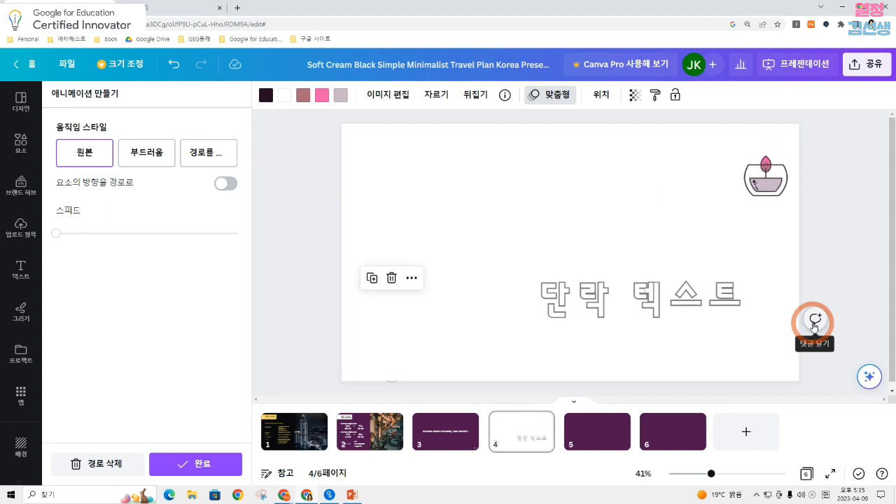
left_click(830, 473)
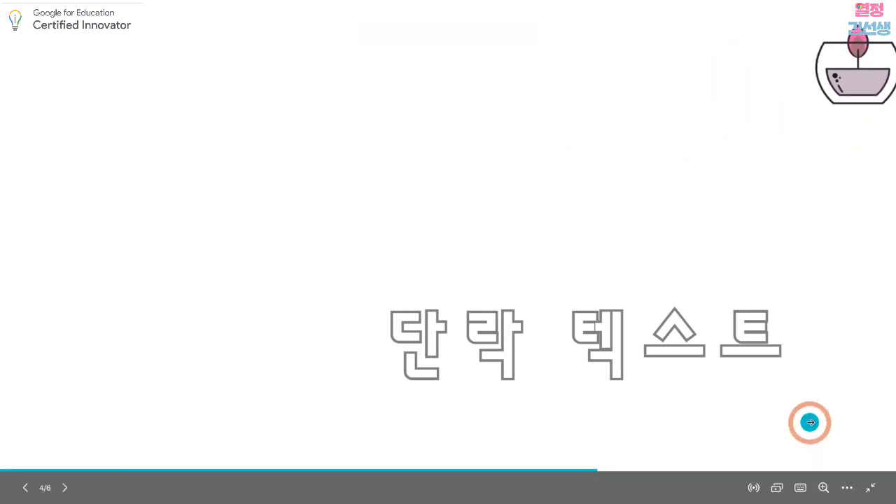
key("Escape")
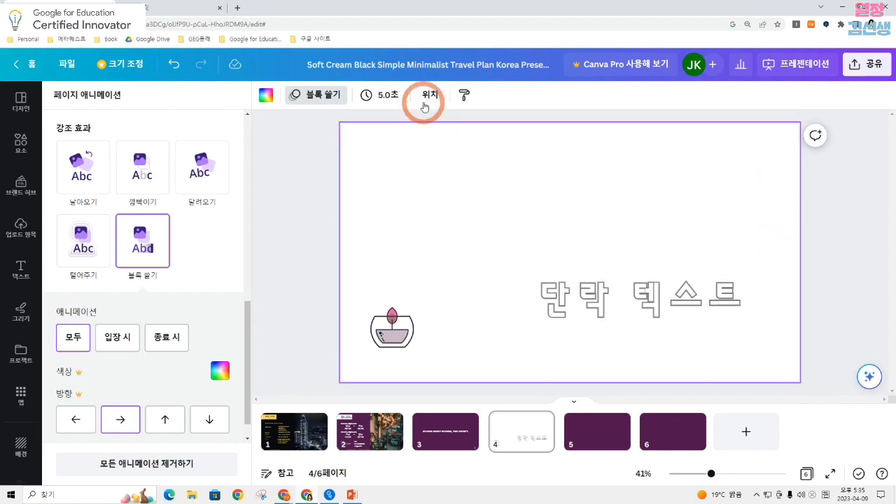
On page 4, move the outlined text to the page's left side and fill the right side with the photo of hands holding a globe
left_click(365, 429)
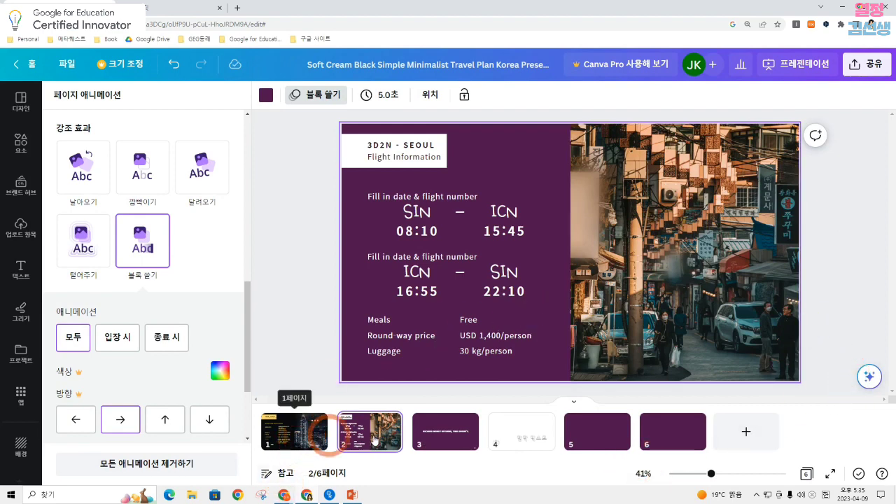
left_click(535, 432)
left_click(597, 433)
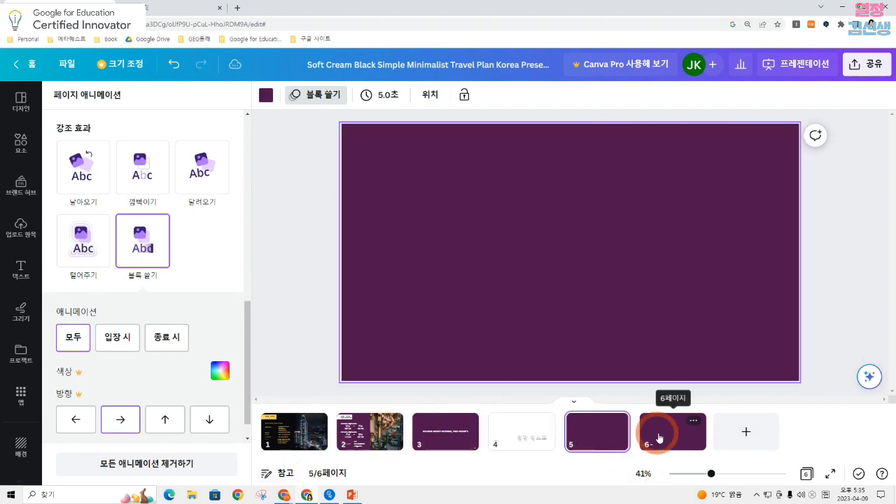
left_click(528, 435)
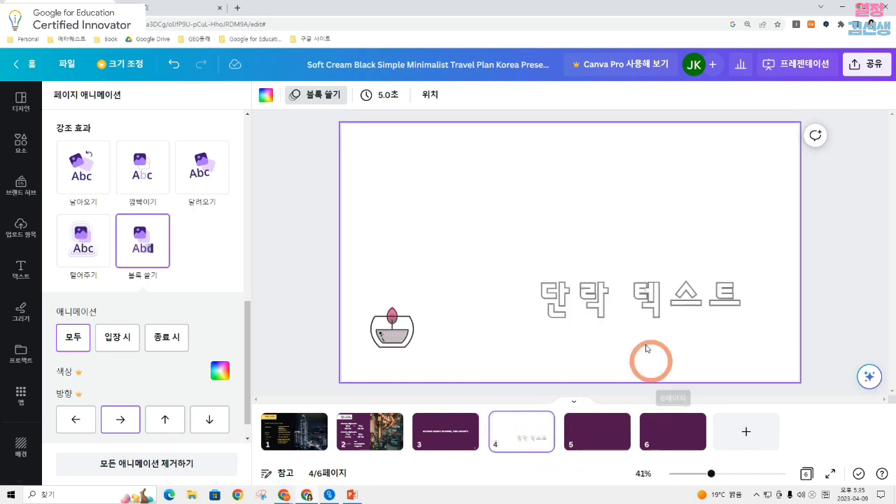
left_click(588, 308)
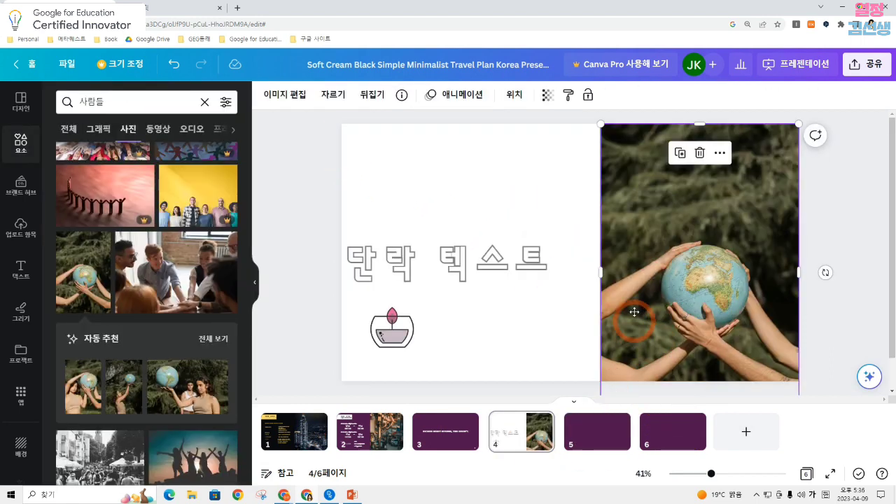
left_click_drag(637, 304, 632, 281)
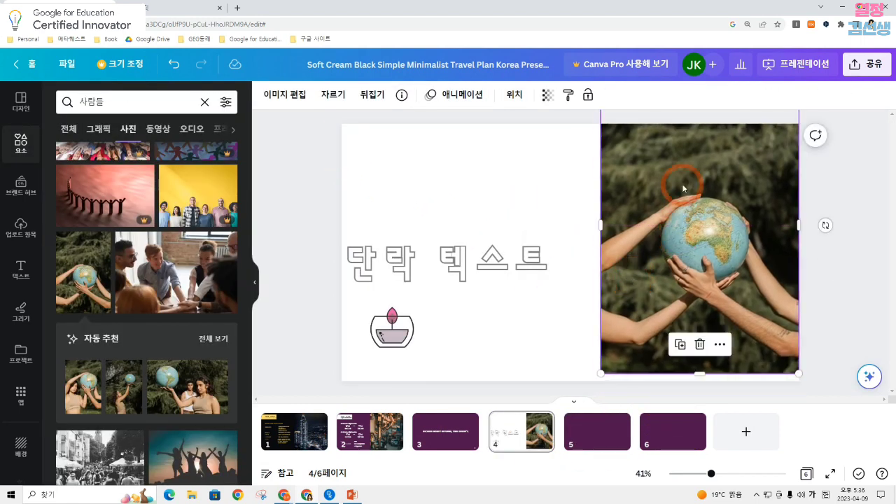
Open the globe photo in the new photo editor and start Magic Edit
left_click(283, 94)
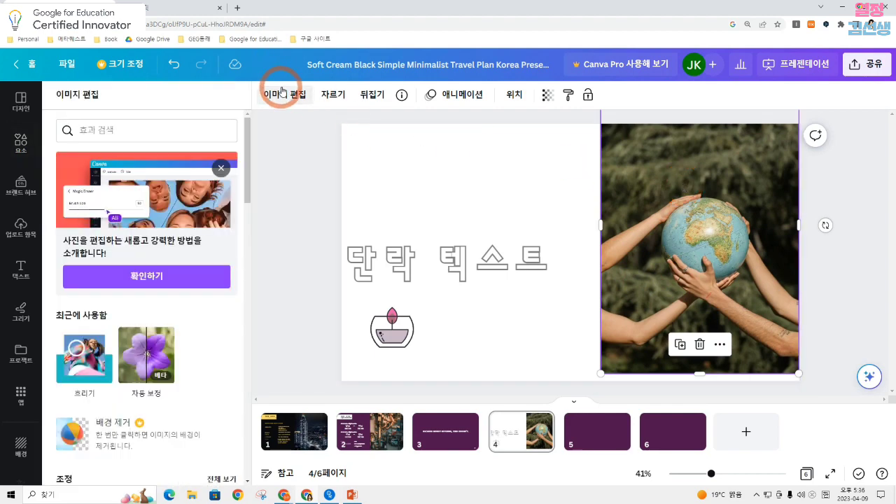
scroll(175, 259, "down", 2)
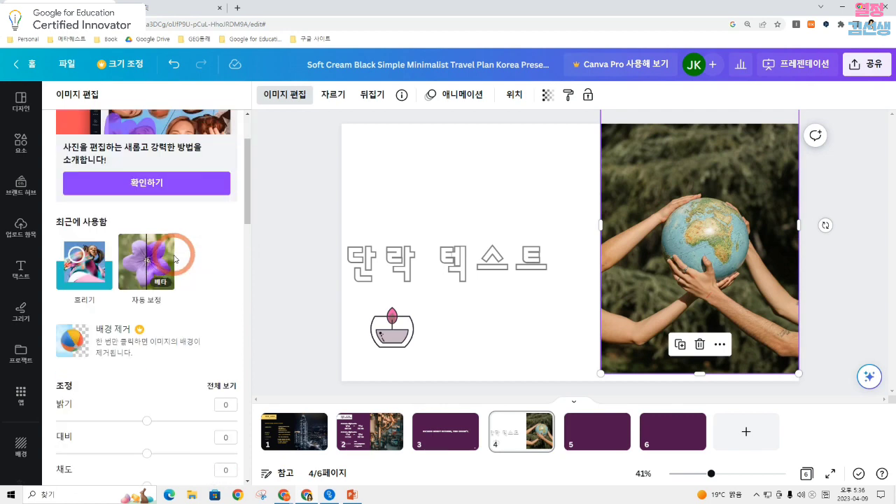
scroll(177, 259, "up", 2)
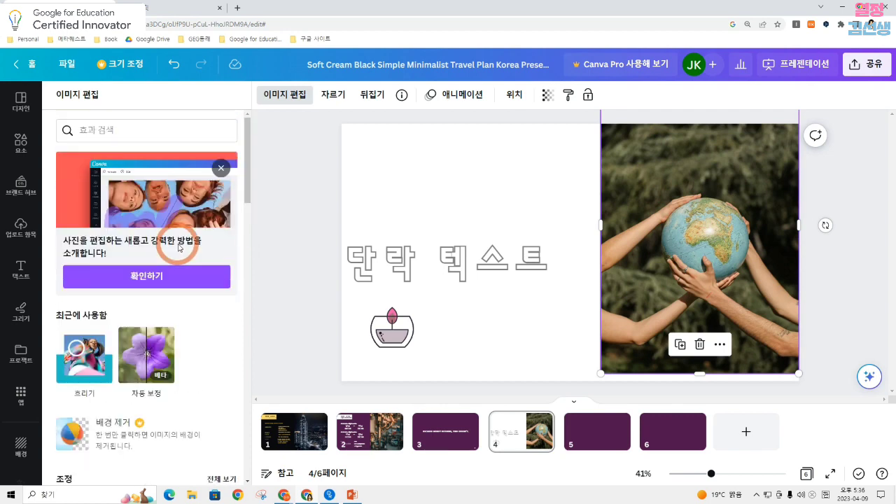
left_click(143, 278)
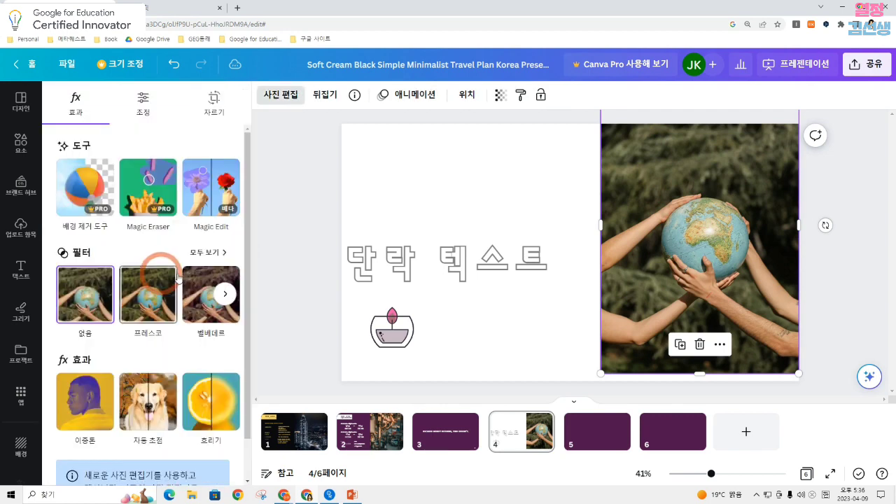
left_click(220, 198)
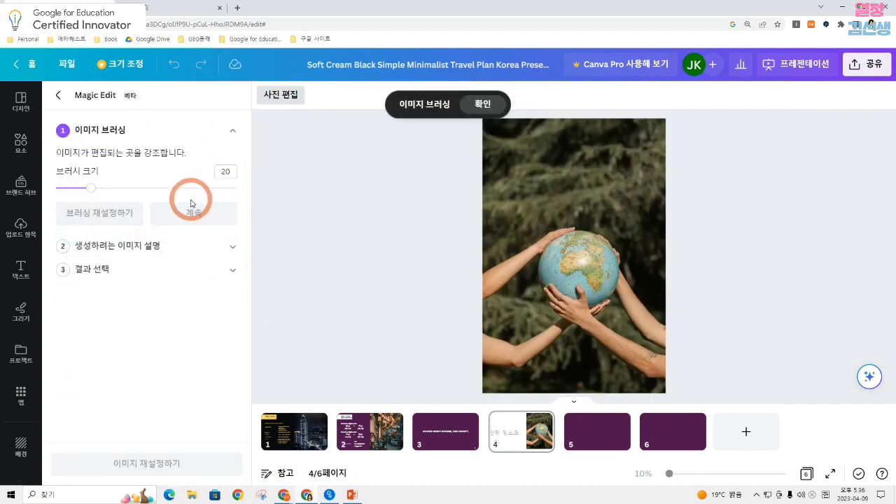
Brush over the whole globe in the photo with brush size 20
left_click(553, 283)
left_click(595, 268)
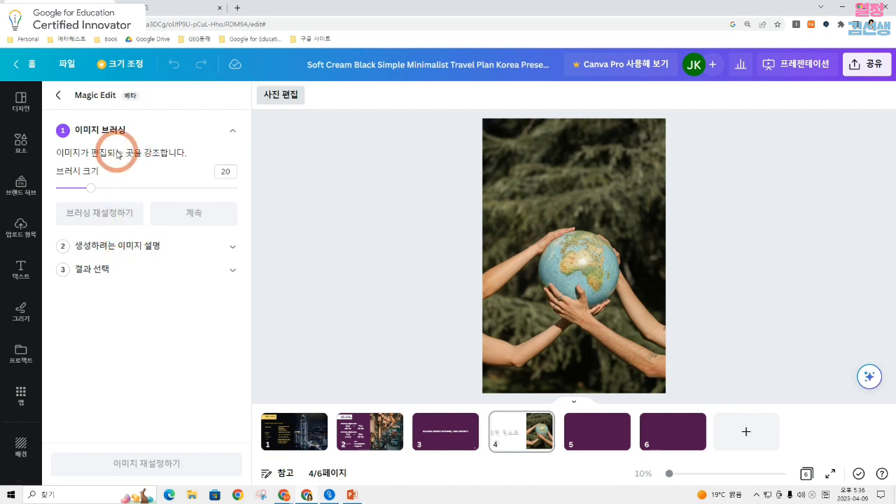
mouse_move(584, 233)
left_mouse_down()
mouse_move(547, 250)
mouse_move(543, 275)
mouse_move(567, 288)
mouse_move(542, 281)
mouse_move(574, 296)
mouse_move(586, 285)
mouse_move(590, 298)
mouse_move(610, 279)
mouse_move(610, 251)
mouse_move(598, 239)
mouse_move(559, 242)
mouse_move(551, 266)
mouse_move(583, 272)
mouse_move(594, 255)
mouse_move(572, 249)
mouse_move(558, 257)
mouse_move(595, 257)
mouse_move(596, 287)
mouse_move(604, 263)
left_mouse_up()
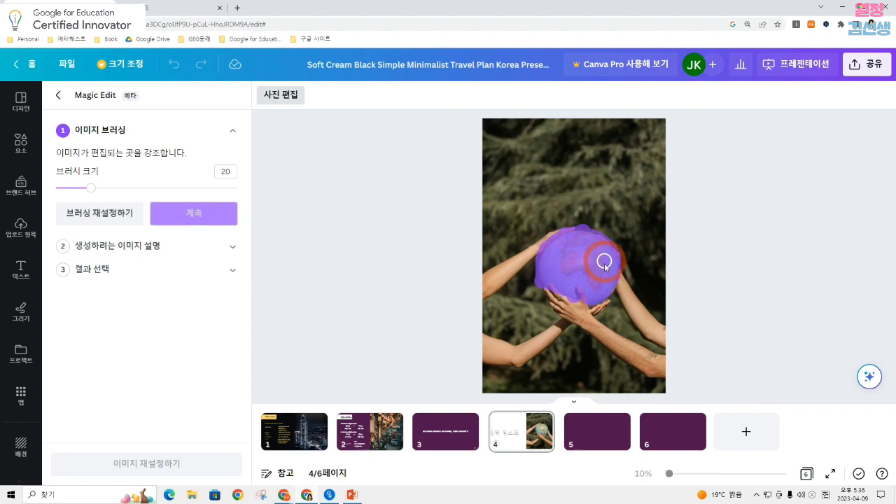
Continue to the image description, describe the replacement as 축구공 and generate the results
left_click(194, 213)
left_click(193, 207)
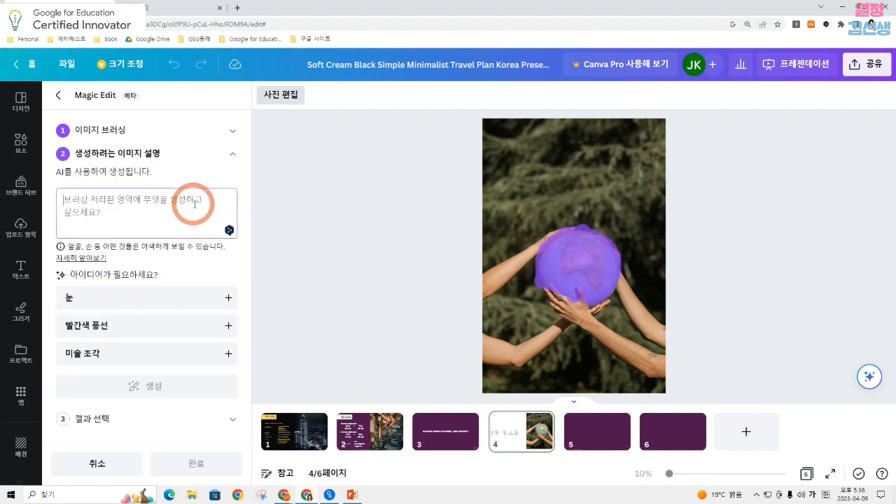
type("취")
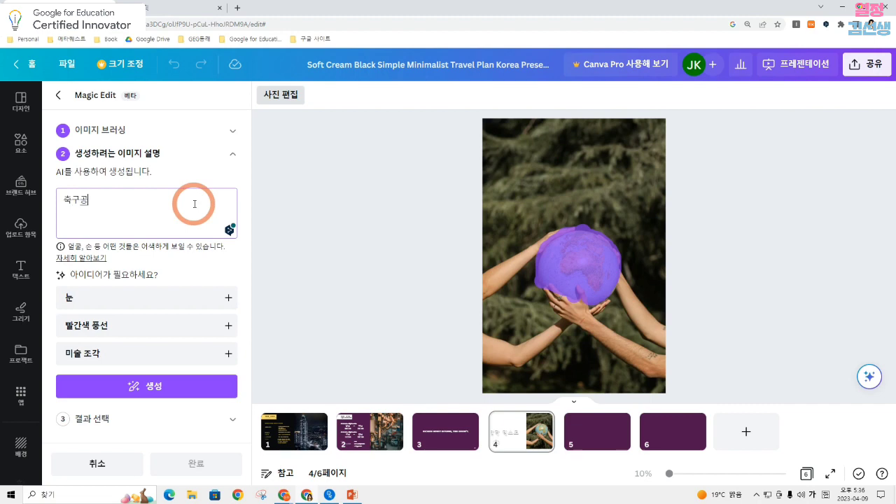
left_click(190, 387)
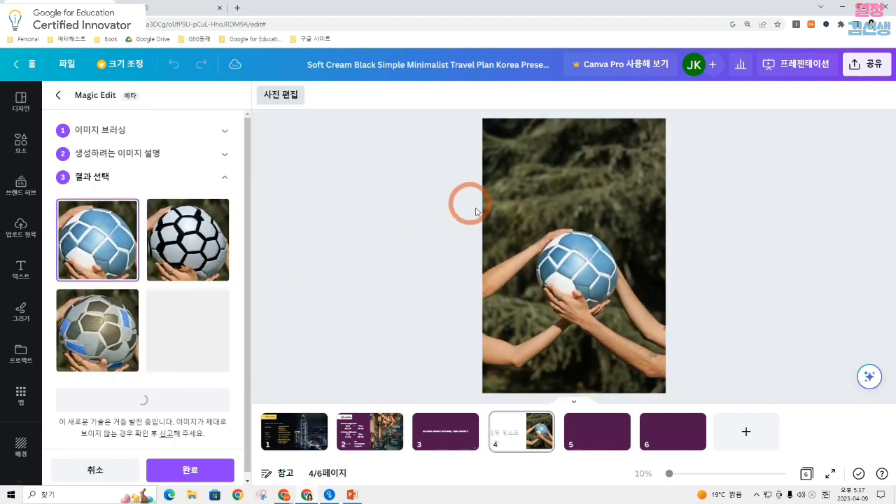
Choose the grey ball result with dark and blue patches and finish the Magic Edit
left_click(98, 329)
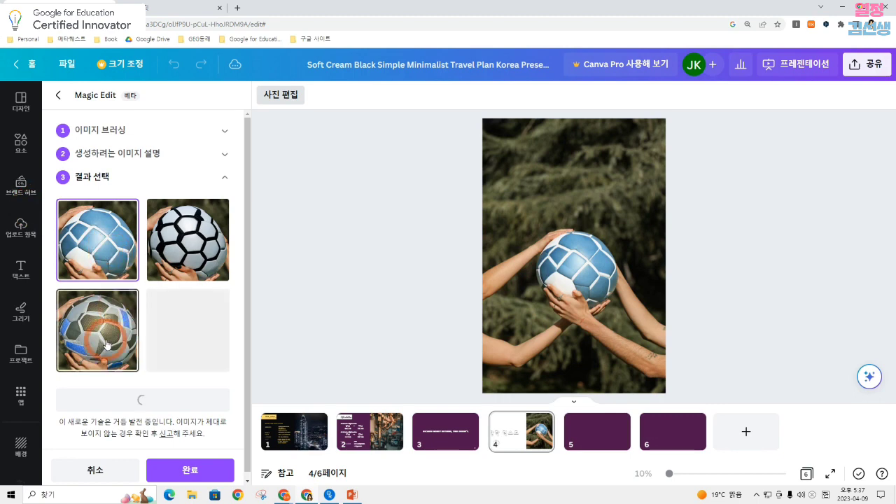
left_click(587, 259)
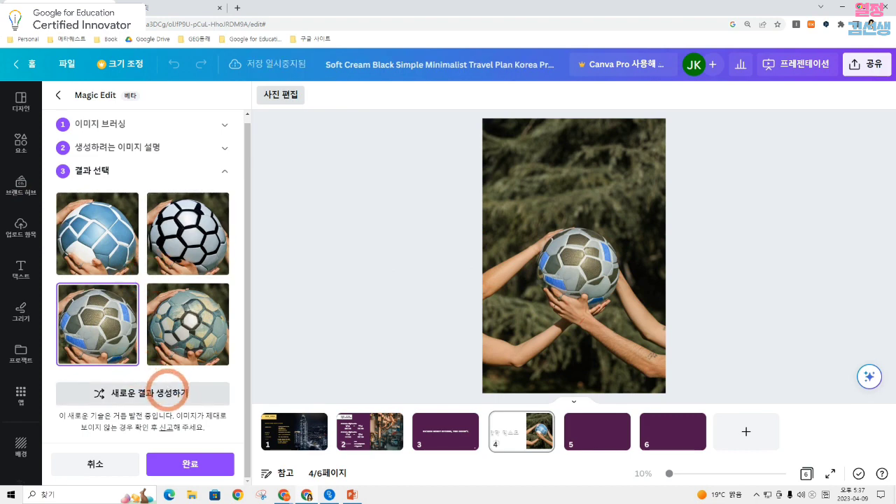
scroll(168, 392, "up", 1)
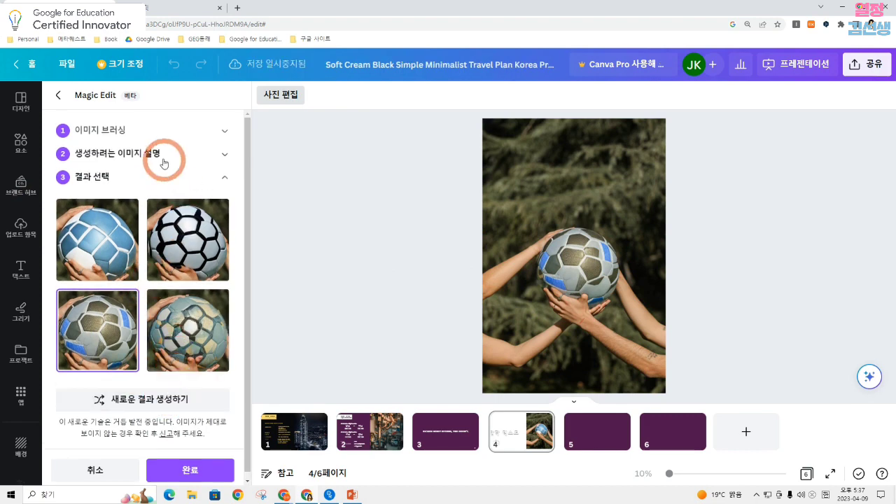
left_click(575, 259)
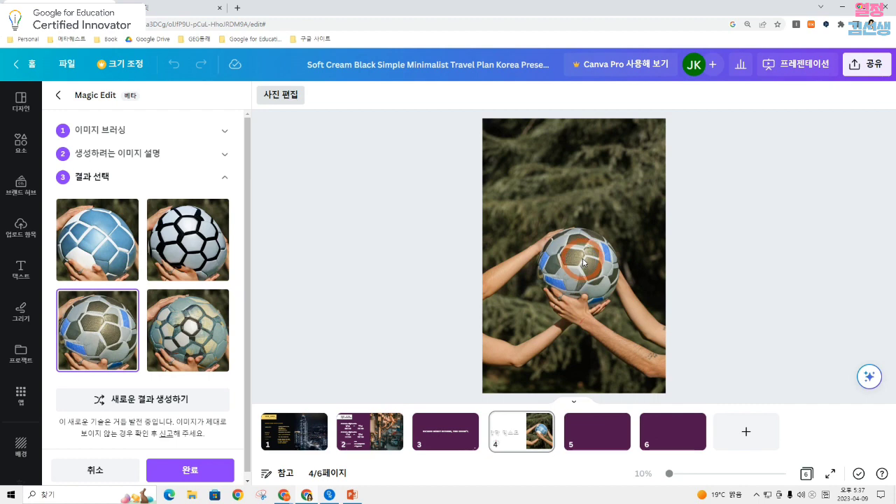
left_click(203, 473)
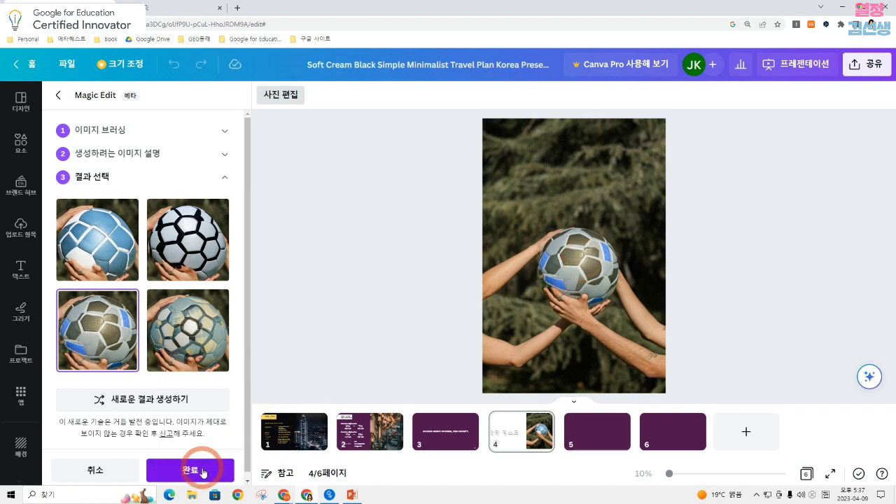
Change the background of page 5 to the white brand kit color
left_click(272, 97)
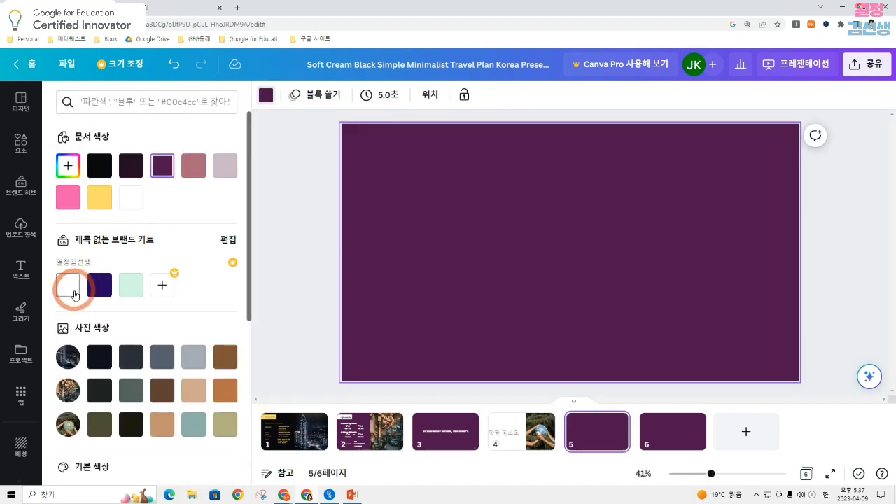
left_click(70, 287)
left_click(704, 273)
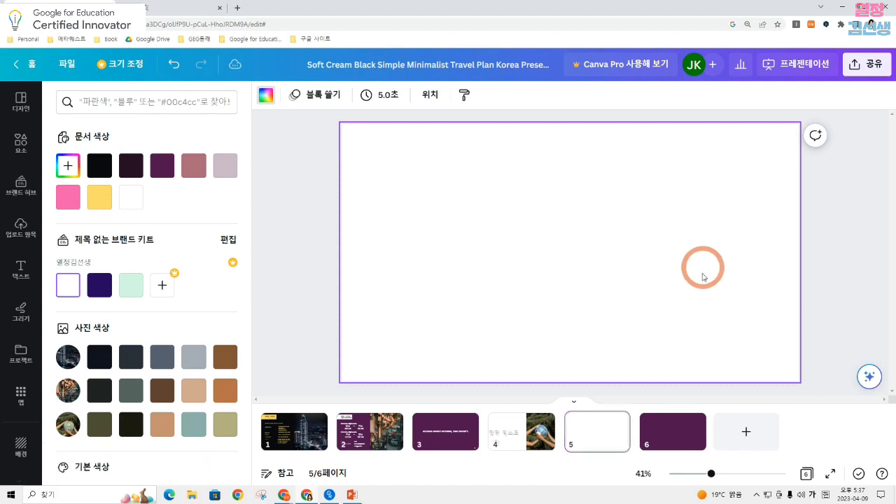
Start drawing on page 5 with the red marker at the medium thickness of 12
left_click(25, 313)
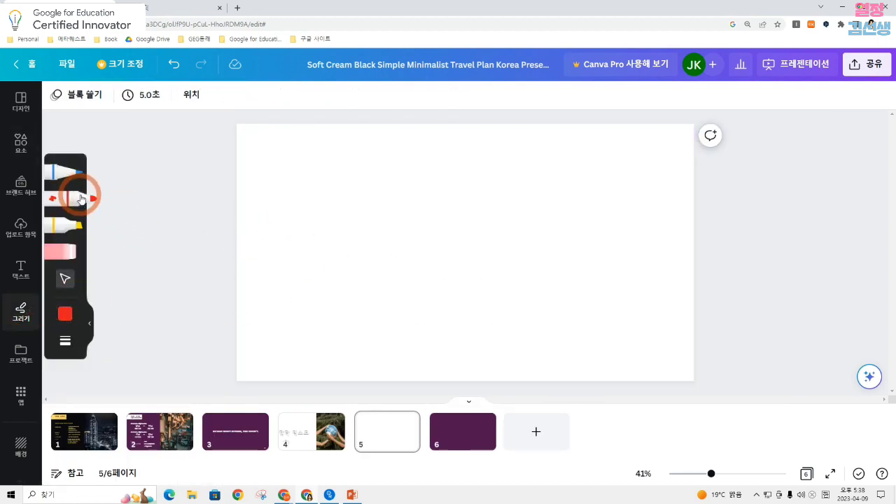
left_click(70, 335)
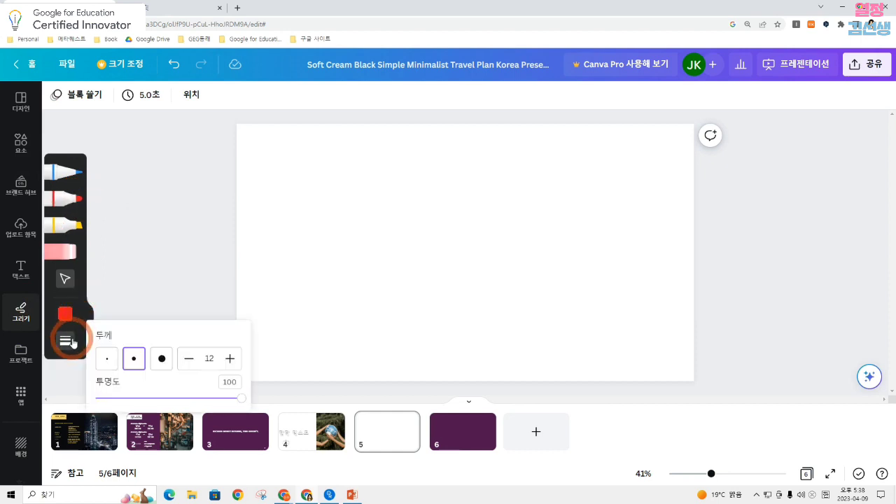
left_click(134, 357)
left_click(81, 209)
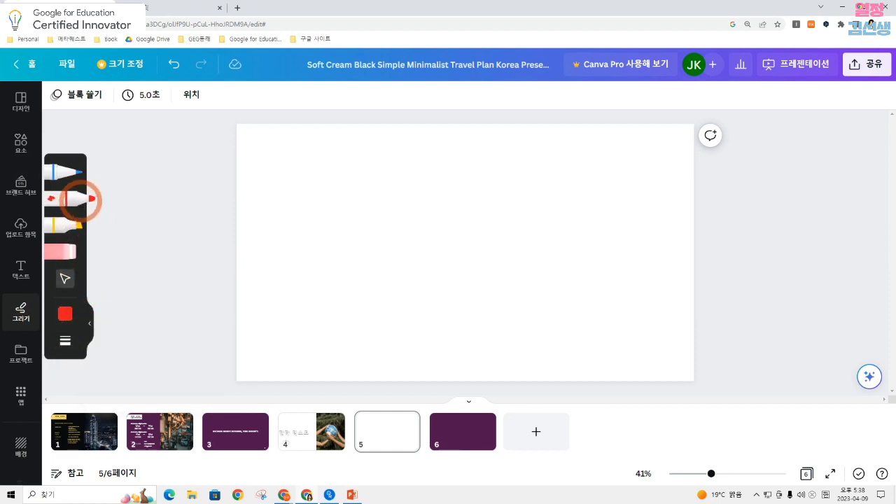
Change the marker's color to the dark violet among the default solid colors
left_click(65, 314)
left_click(165, 299)
scroll(238, 399, "down", 1)
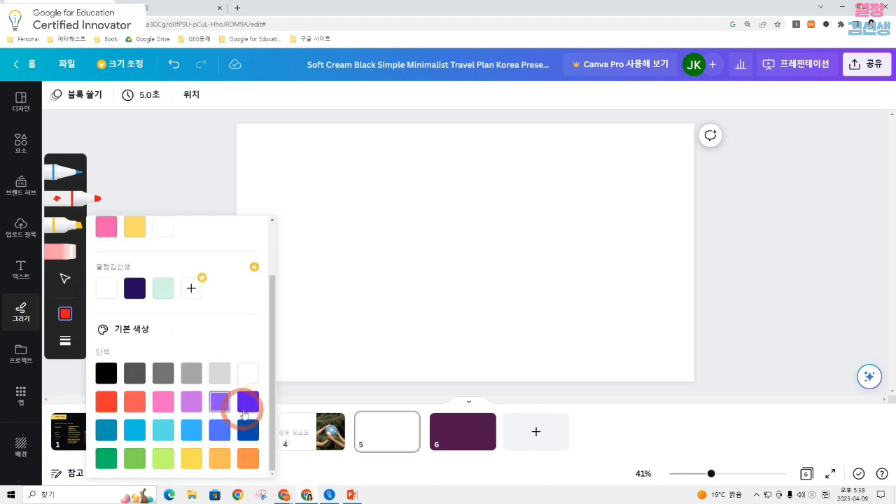
left_click(246, 400)
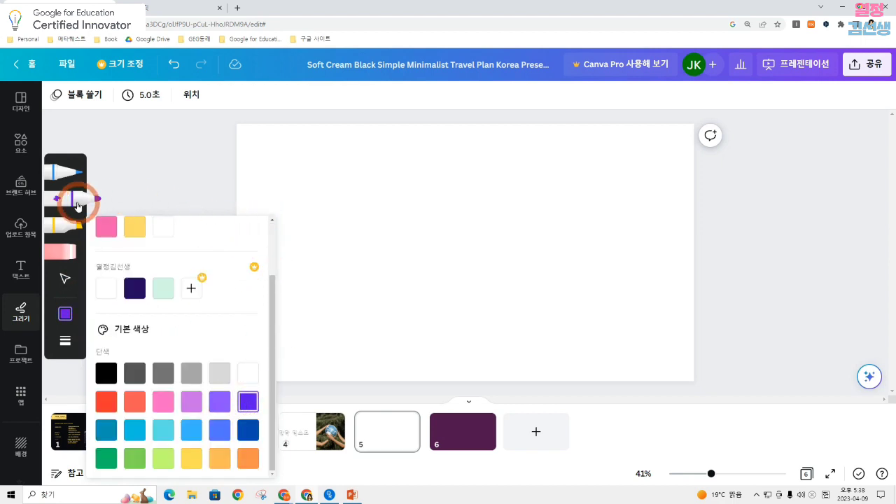
left_click(78, 200)
Draw a rough freehand circle, triangle, five-pointed star and narrow upright rectangle on page 5 at thickness 12
left_click_drag(350, 198, 315, 221)
left_click(66, 341)
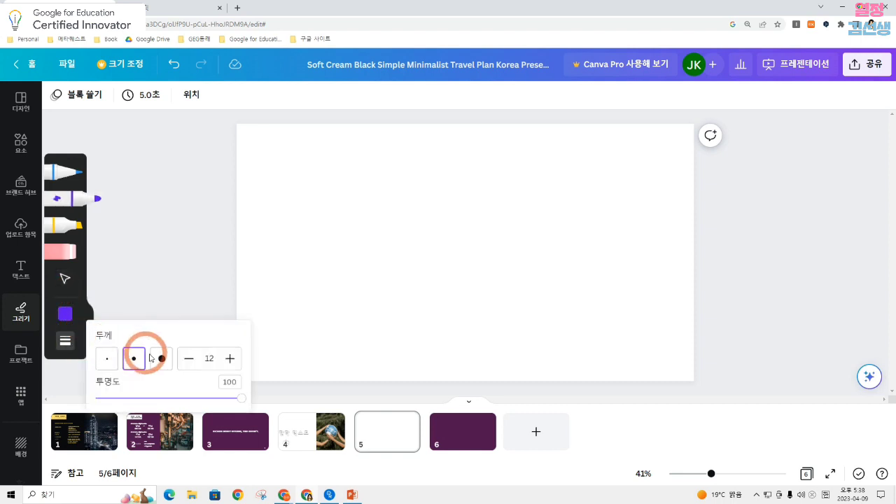
mouse_move(354, 184)
left_mouse_down()
mouse_move(309, 194)
mouse_move(307, 226)
mouse_move(351, 231)
mouse_move(328, 178)
left_mouse_up()
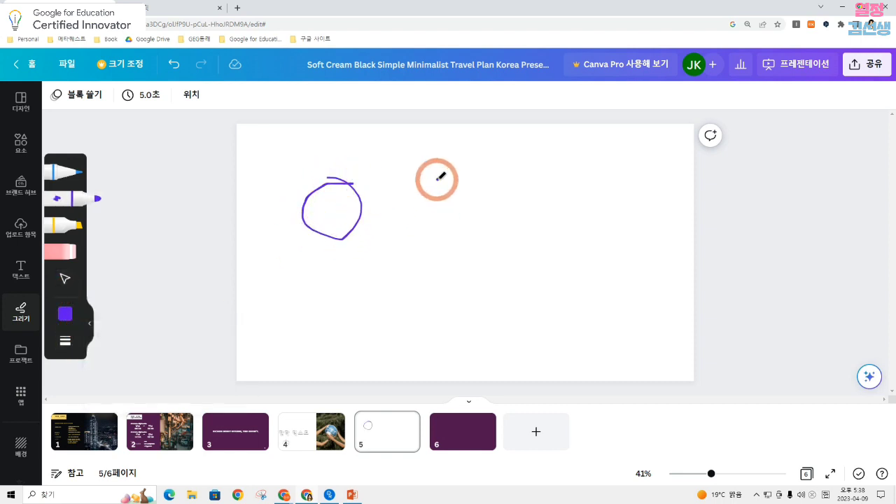
mouse_move(438, 179)
left_mouse_down()
mouse_move(461, 207)
mouse_move(438, 178)
left_mouse_up()
mouse_move(510, 141)
left_mouse_down()
mouse_move(525, 134)
mouse_move(532, 156)
left_mouse_up()
mouse_move(374, 263)
left_mouse_down()
mouse_move(381, 324)
mouse_move(395, 247)
mouse_move(376, 260)
left_mouse_up()
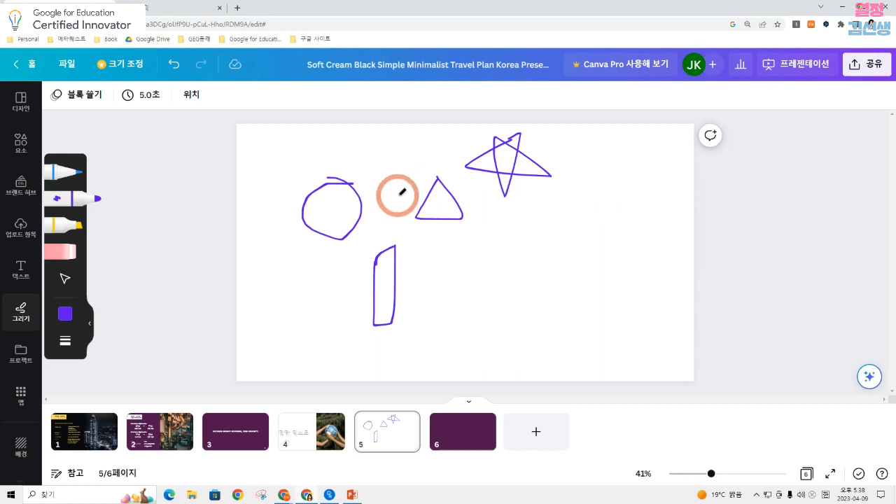
Draw an auto-corrected circle, triangle, star and rectangle among the rough shapes, plus a flower below the rough circle
mouse_move(503, 241)
left_mouse_down()
mouse_move(481, 249)
mouse_move(479, 269)
mouse_move(499, 285)
mouse_move(528, 273)
mouse_move(529, 255)
mouse_move(512, 239)
left_mouse_up()
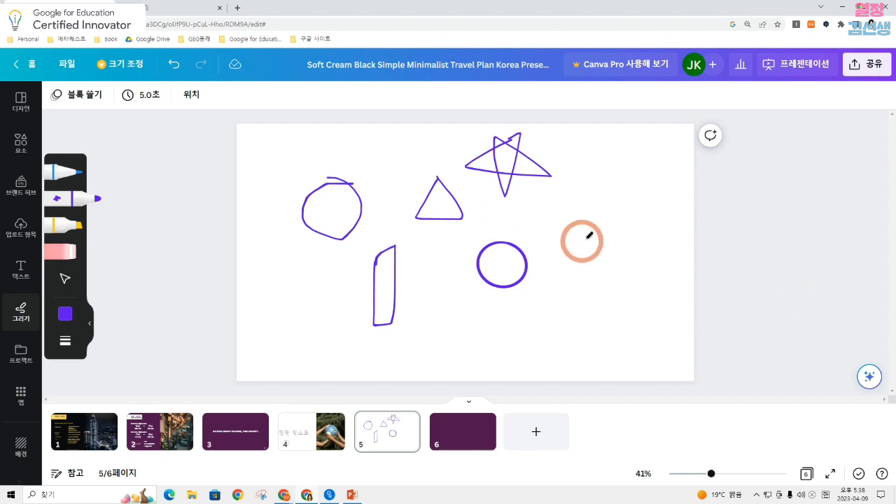
mouse_move(599, 232)
left_mouse_down()
mouse_move(558, 278)
mouse_move(634, 287)
mouse_move(626, 259)
mouse_move(601, 233)
left_mouse_up()
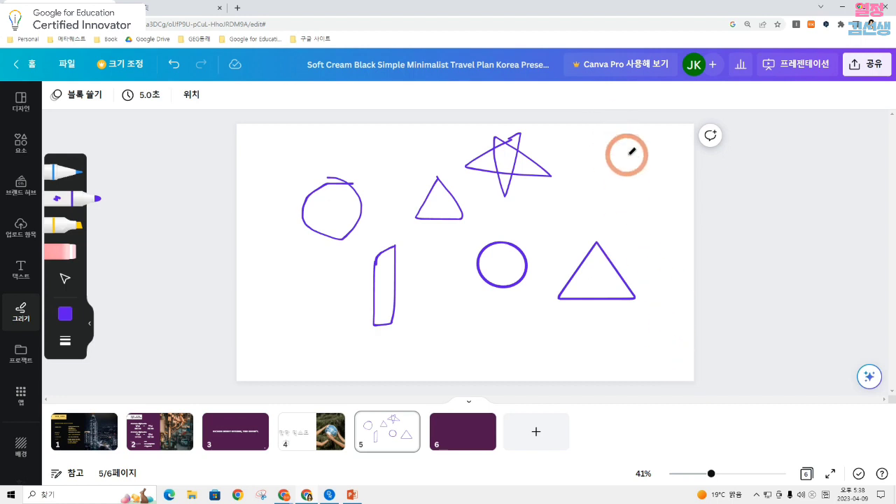
mouse_move(629, 152)
left_mouse_down()
mouse_move(554, 195)
mouse_move(642, 210)
mouse_move(598, 140)
mouse_move(589, 218)
mouse_move(628, 153)
left_mouse_up()
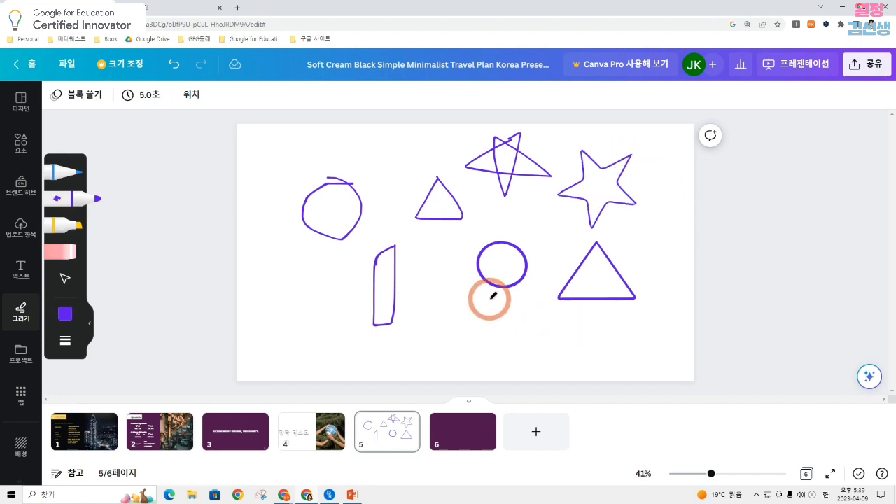
mouse_move(430, 268)
left_mouse_down()
mouse_move(435, 345)
mouse_move(469, 345)
mouse_move(471, 264)
mouse_move(435, 262)
left_mouse_up()
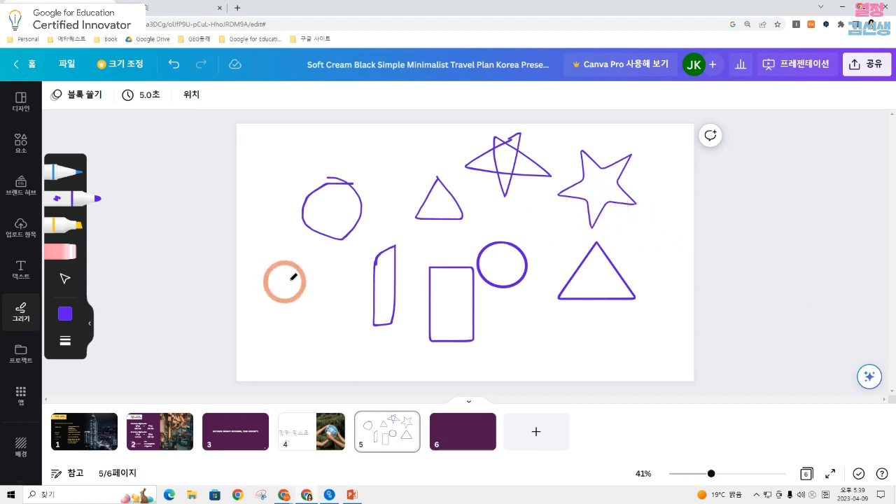
mouse_move(287, 278)
left_mouse_down()
mouse_move(293, 254)
mouse_move(330, 283)
mouse_move(310, 276)
mouse_move(297, 303)
mouse_move(294, 289)
mouse_move(278, 286)
mouse_move(298, 275)
left_mouse_up()
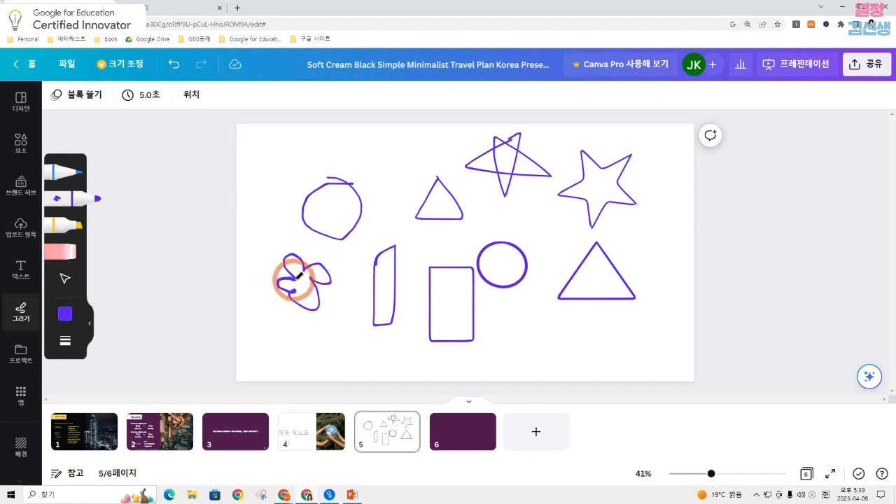
left_click_drag(295, 280, 294, 276)
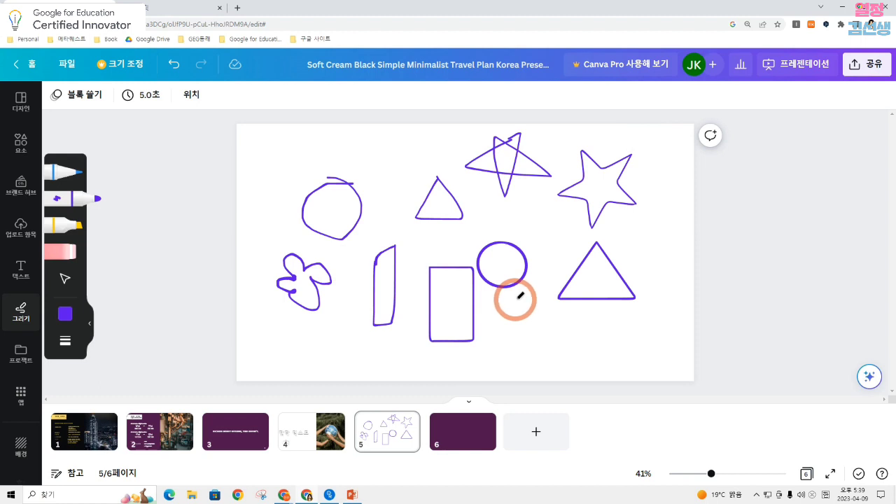
On page 4, have Magic Write generate text from the prompt "축구경기를 시작할 때 서로 응원할 수 있는 응원문구를 써줘"
left_click(20, 102)
left_click(517, 427)
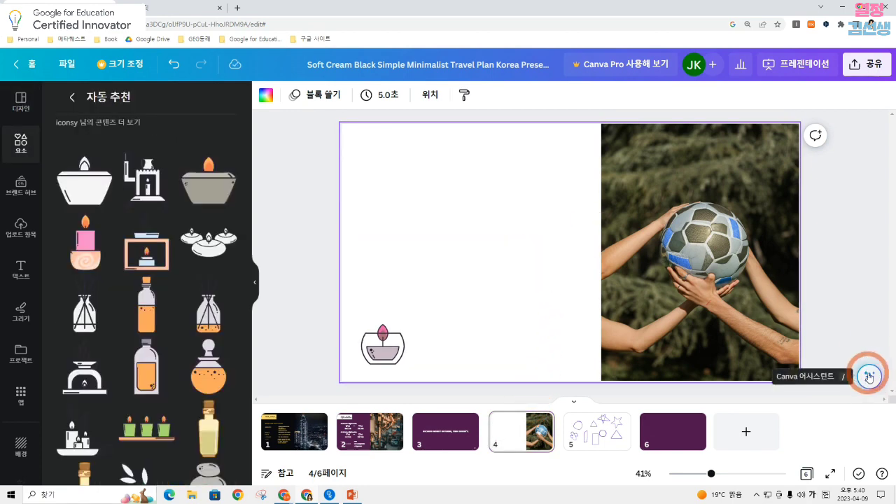
left_click(869, 379)
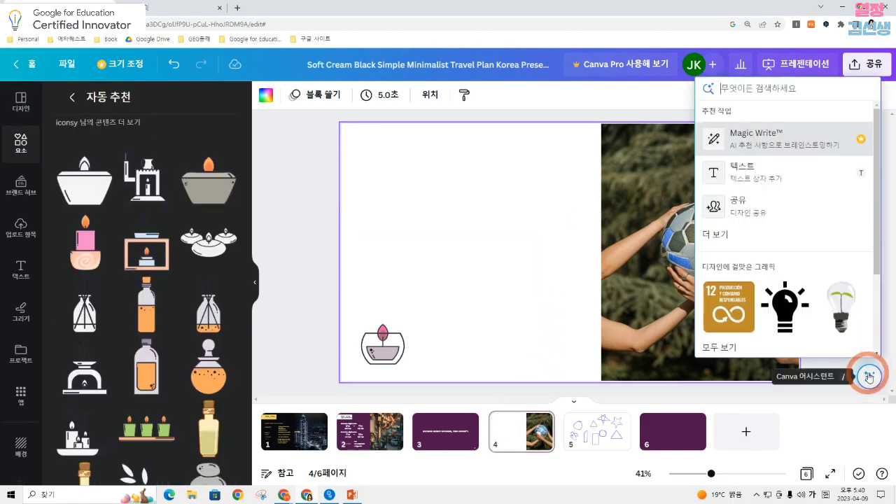
left_click(777, 140)
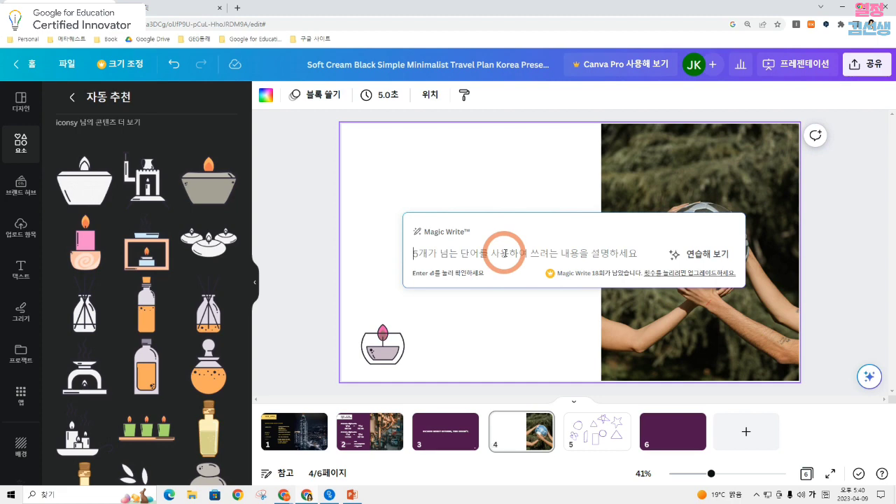
type("축ㄱ")
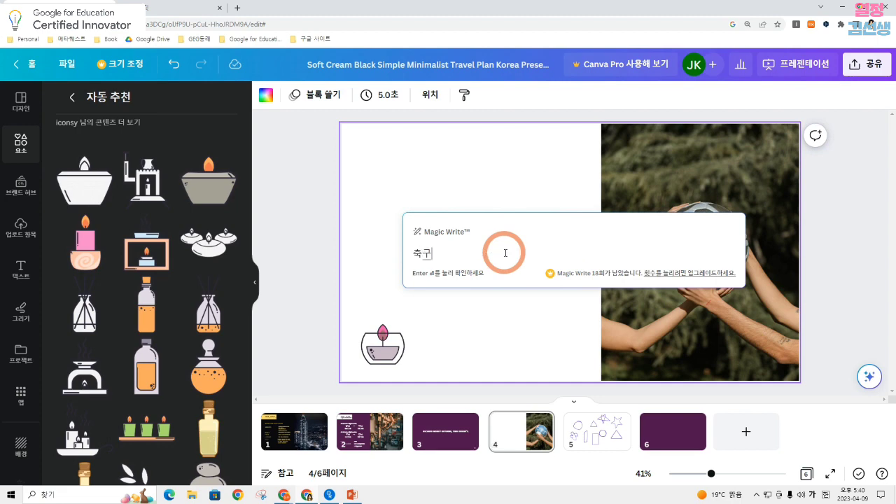
type("경기를 시작할 때 저로 응원할 수 있는 응원문구를 써줘")
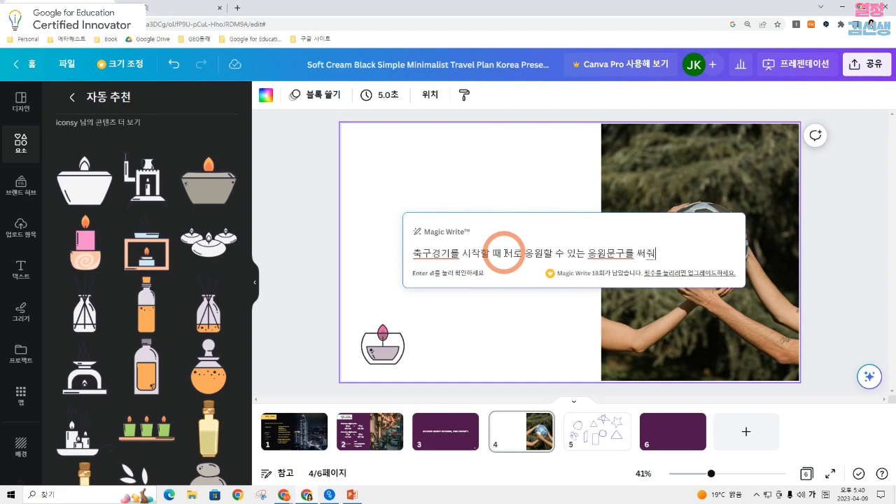
key("Return")
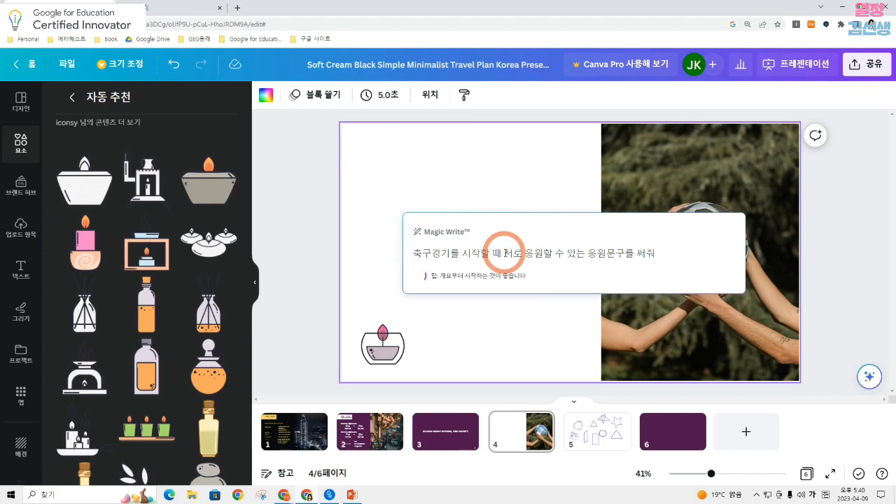
Move the generated cheer text to the upper white area of page 4 and narrow its box to clear the ball photo
left_click(504, 194)
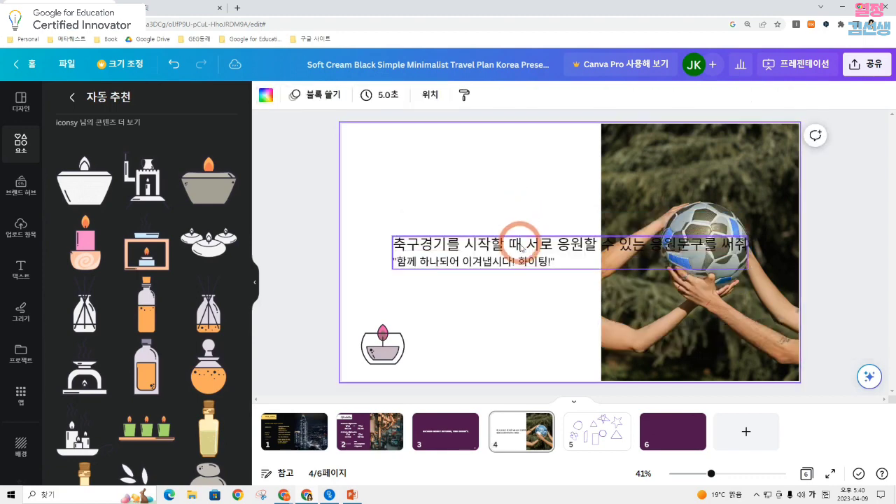
left_click_drag(521, 247, 490, 188)
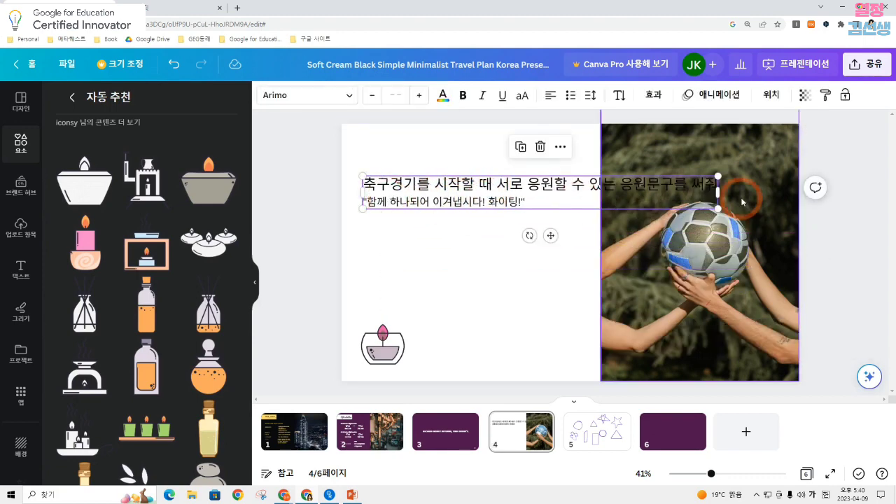
left_click_drag(718, 191, 560, 189)
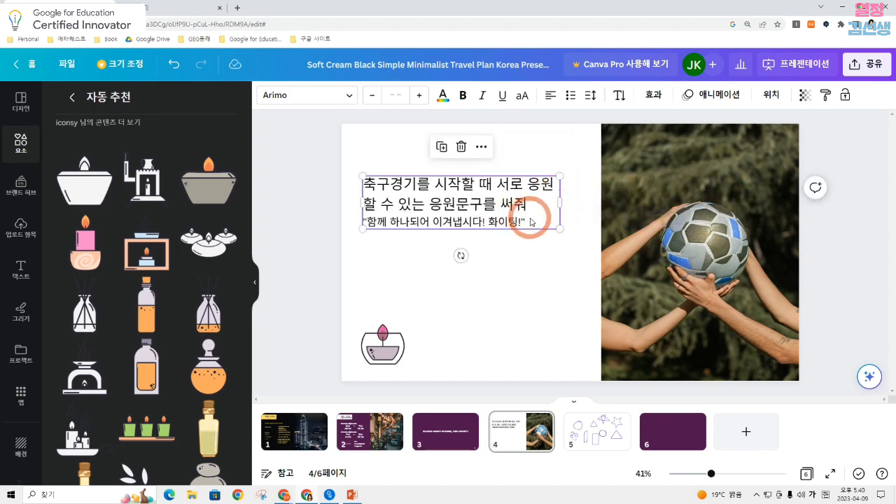
left_click(580, 201)
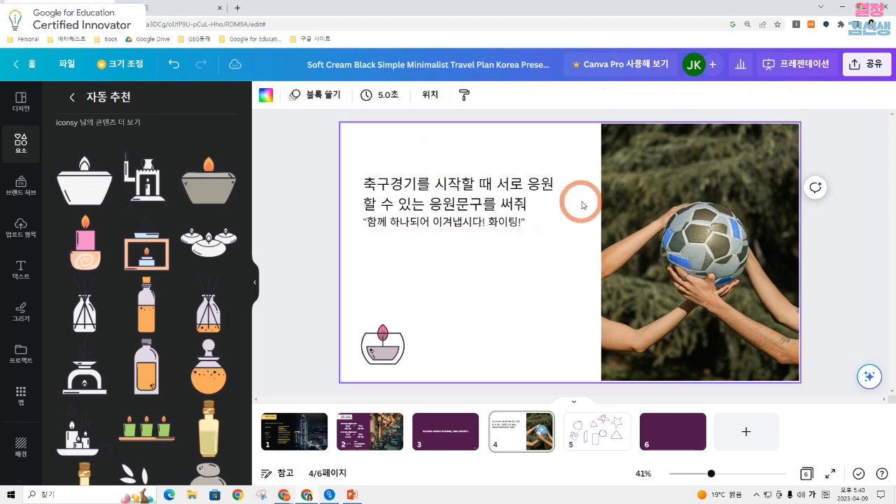
left_click(524, 193)
Have Magic Write generate five cheer phrases from the prompt "축구 경기 응원문구를 블로그에 작성할 거야. 다섯개 보여줘."
left_click(867, 377)
left_click(733, 93)
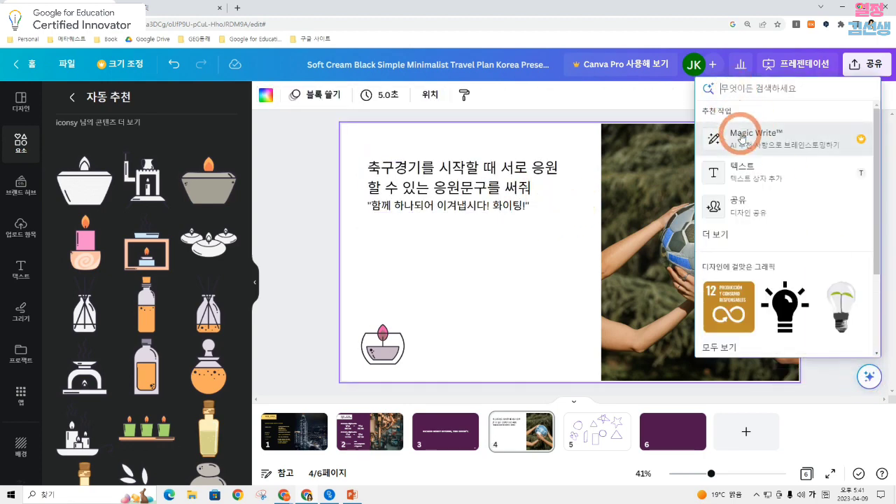
left_click(716, 134)
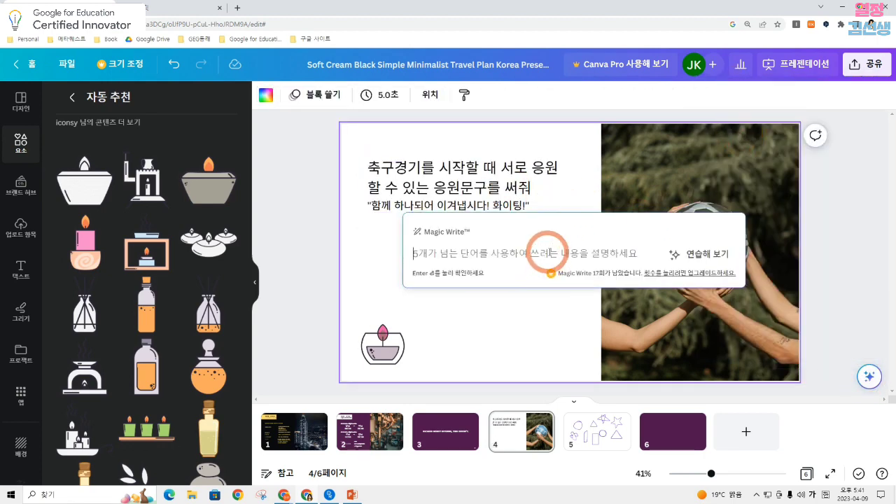
type("축구 경기 응원문구를 블로그에 작성할 거야. 다섯개 보여줘.")
key("Return")
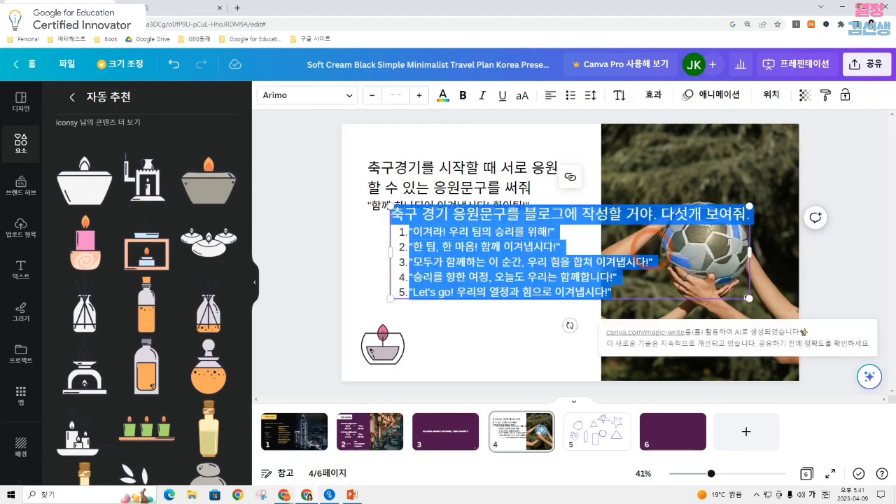
Place the five-phrase text block below the first cheer text and enlarge it slightly
left_click(860, 216)
left_click_drag(576, 266, 528, 282)
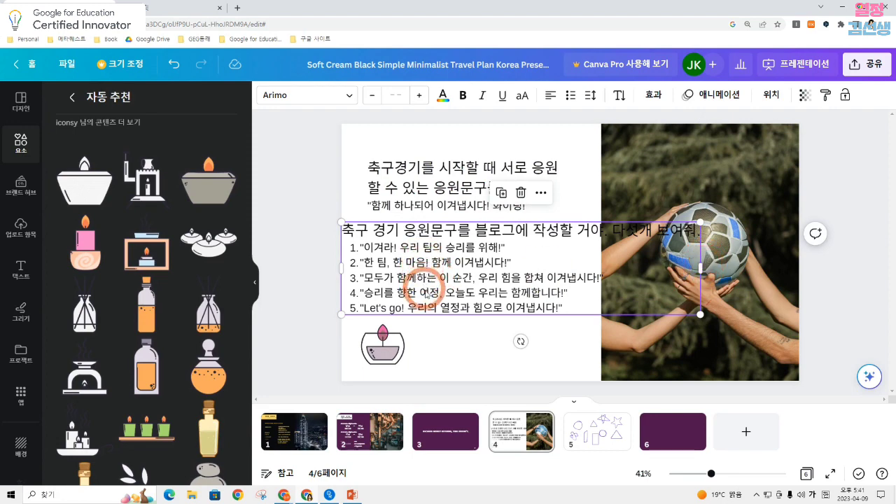
left_click_drag(703, 315, 711, 318)
left_click_drag(464, 279, 482, 286)
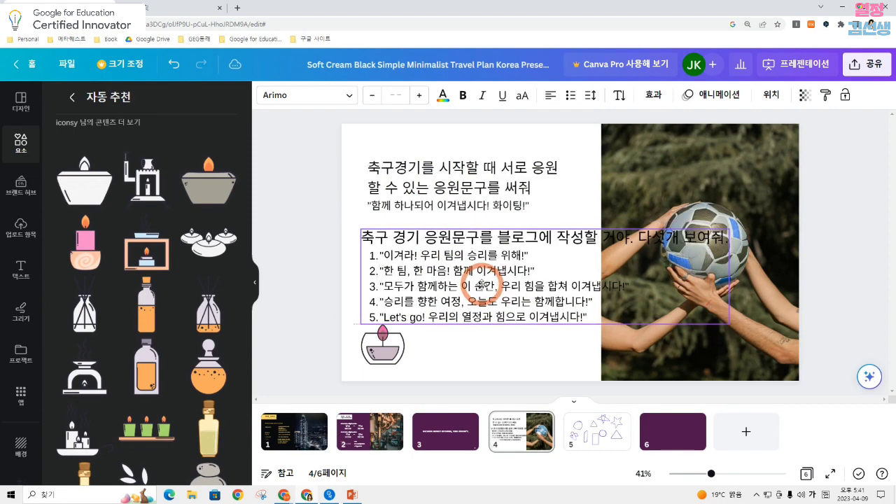
Delete the ball photo and the first cheer text, and move the five-phrase list to the middle of page 4
left_click(844, 168)
left_click(764, 176)
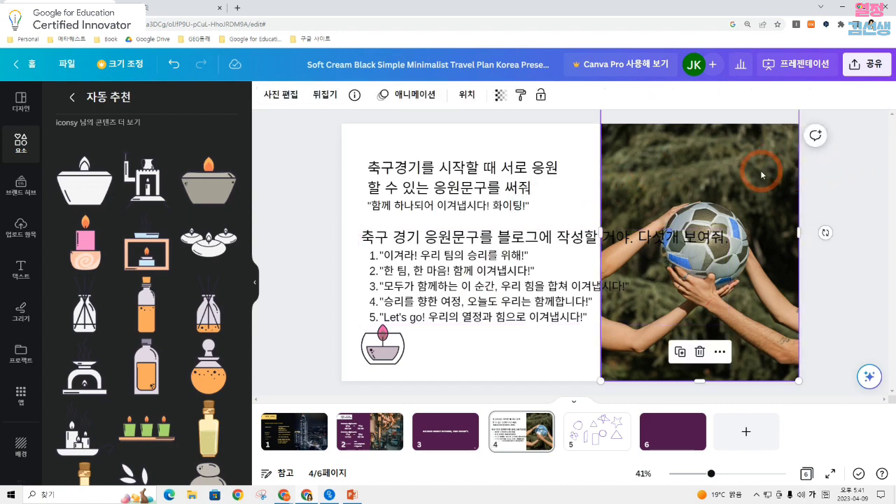
key("Delete")
left_click(557, 171)
key("Delete")
left_click_drag(561, 276, 571, 235)
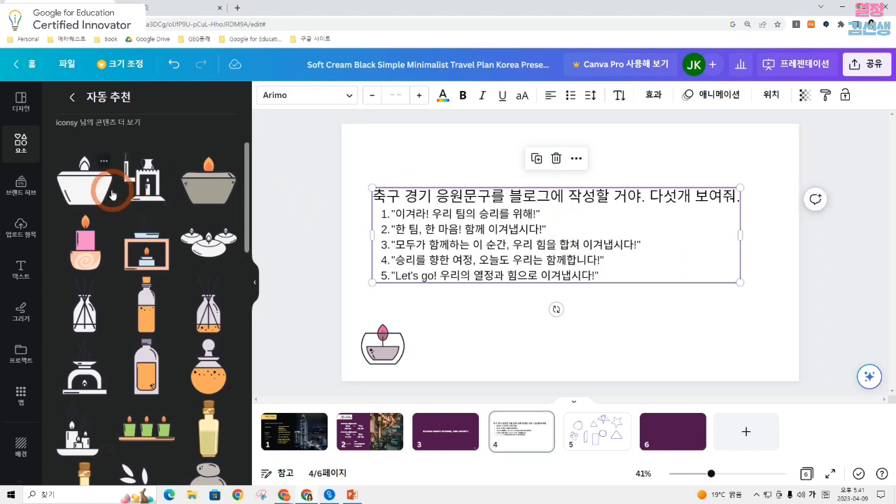
Set the Translate app to translate from the auto-detected language (자동 감지) into English (영어)
scroll(28, 203, "down", 2)
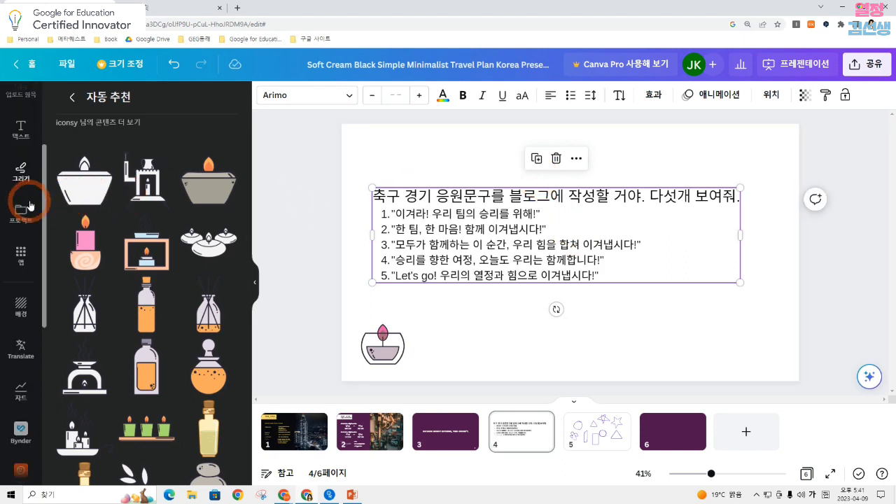
scroll(30, 205, "down", 3)
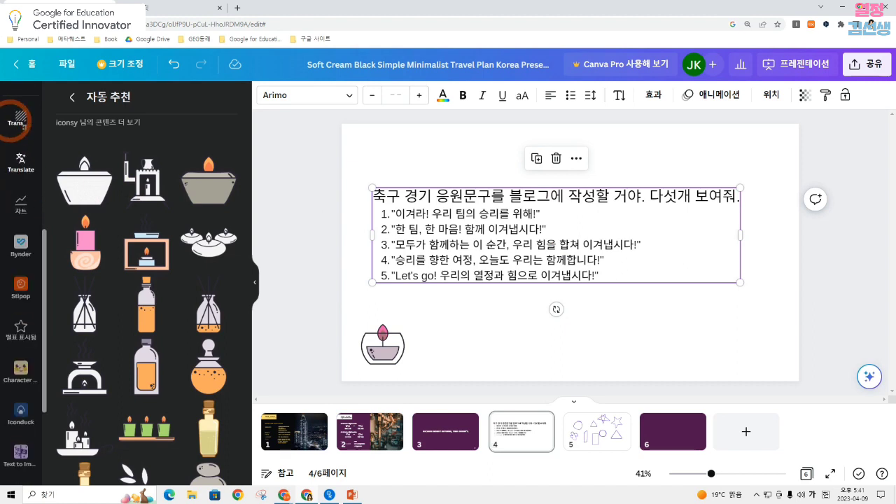
scroll(21, 175, "up", 1)
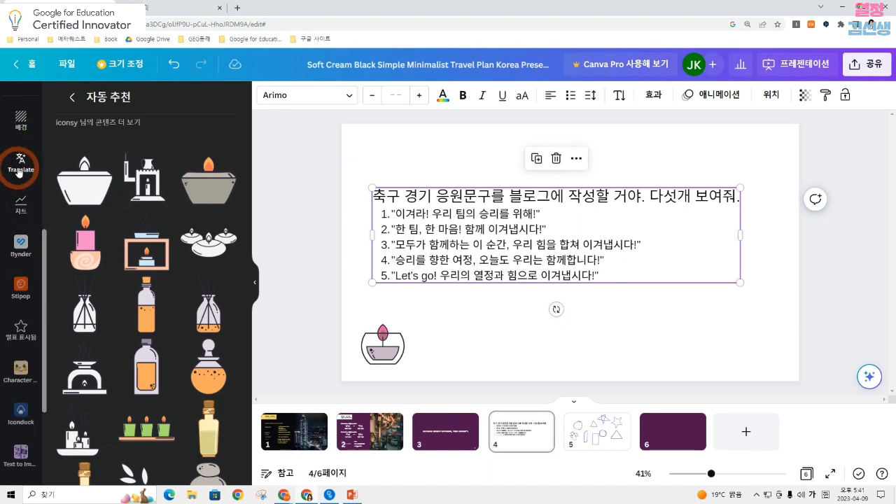
left_click(19, 171)
left_click(95, 162)
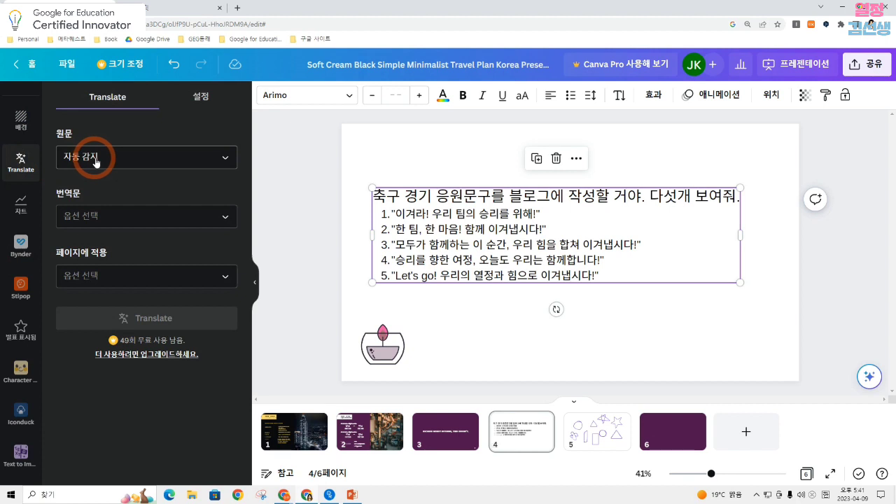
left_click(116, 215)
scroll(135, 308, "down", 5)
scroll(136, 311, "down", 10)
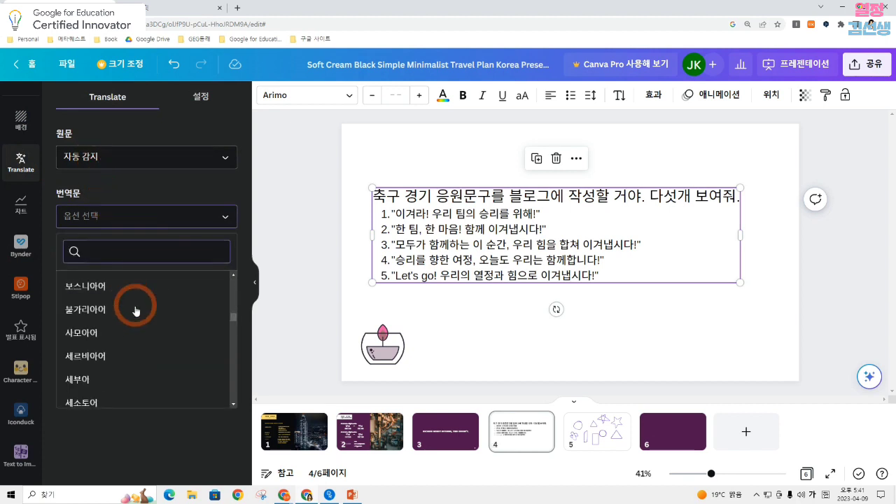
left_click(133, 286)
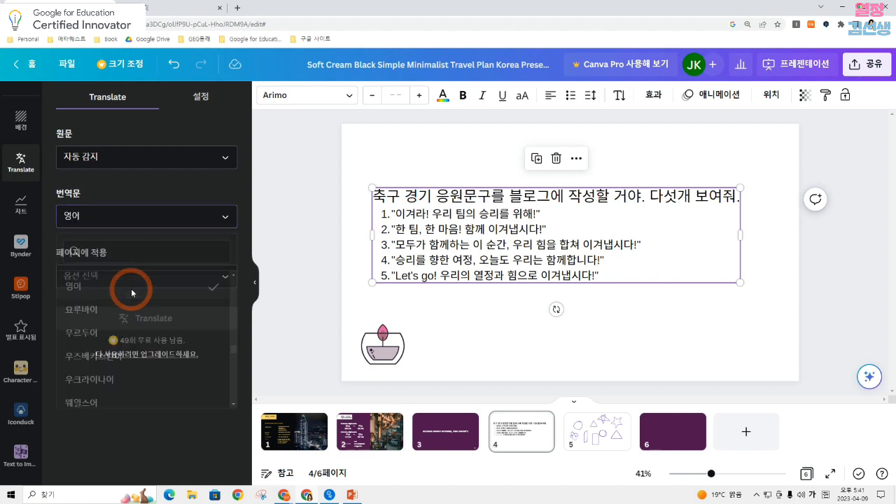
Choose page 4 (4페이지) as the page the translation applies to
left_click(190, 286)
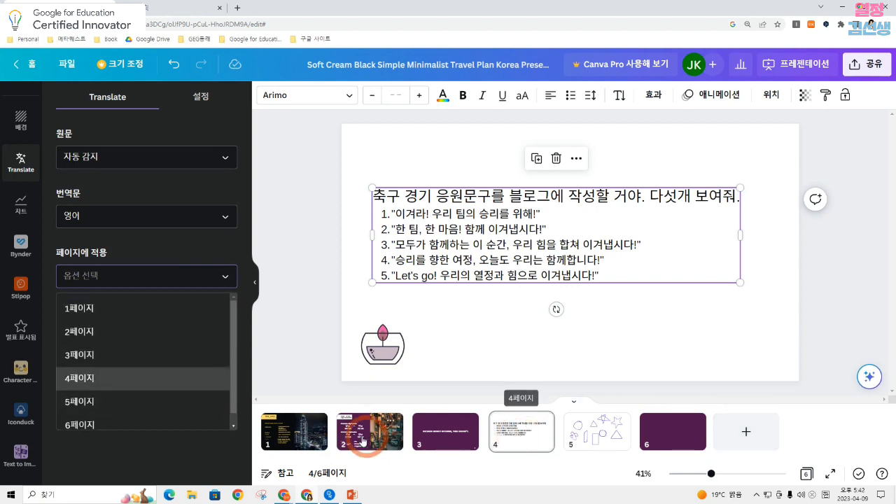
left_click(619, 326)
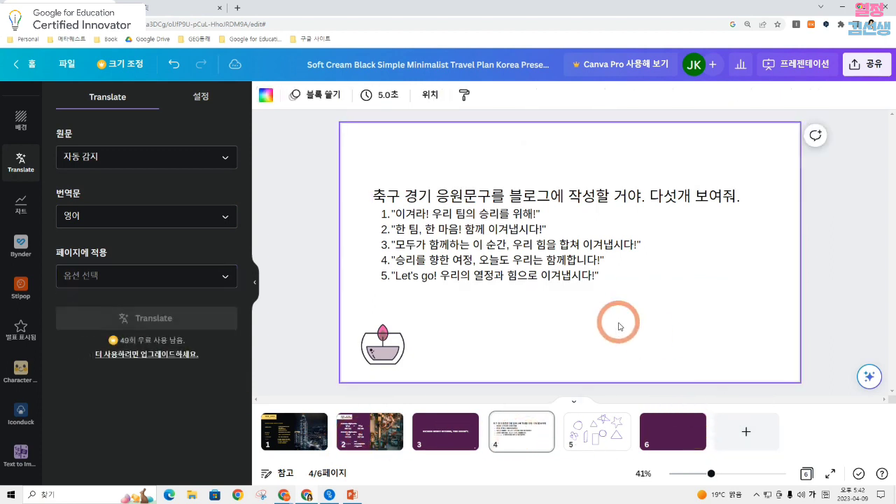
left_click(160, 307)
left_click(166, 289)
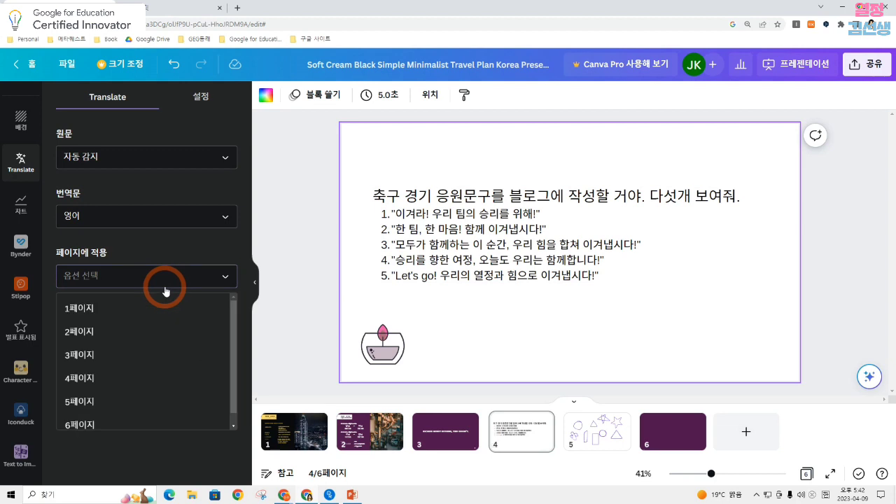
left_click(156, 430)
left_click(130, 342)
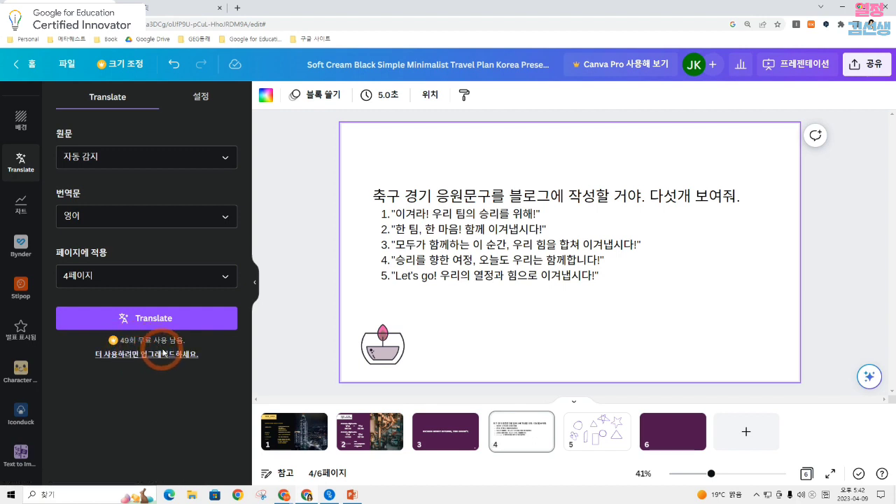
Review the translation settings for font shrinking and page duplication, and translate page 4 into English
left_click(200, 96)
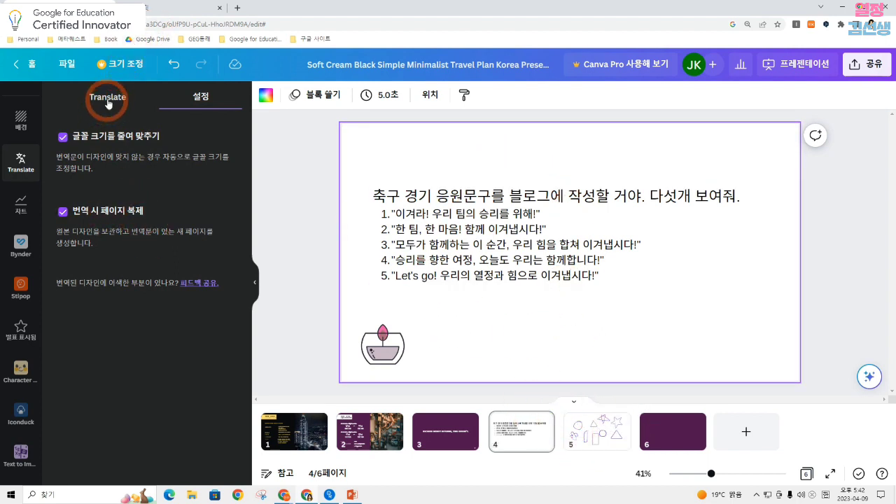
left_click(107, 104)
left_click(147, 372)
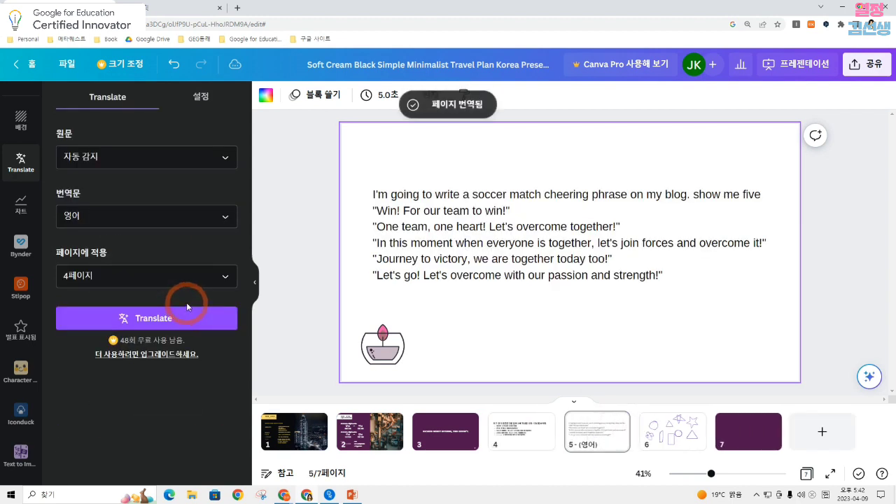
Compare the original Korean phrases on page 4 with the English translation on page 5
left_click(520, 431)
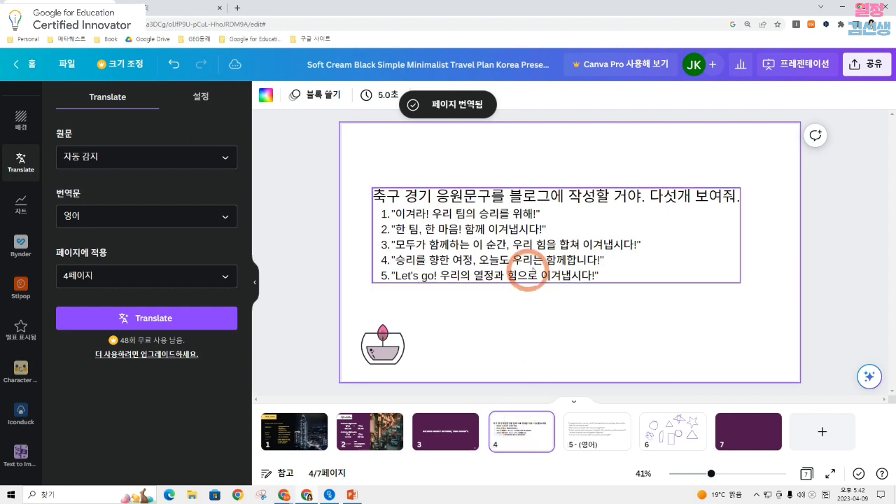
left_click(595, 432)
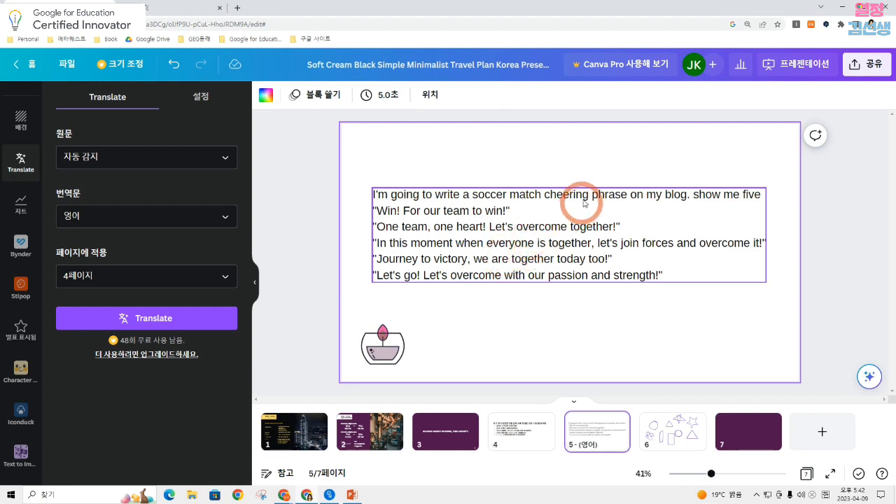
left_click(587, 168)
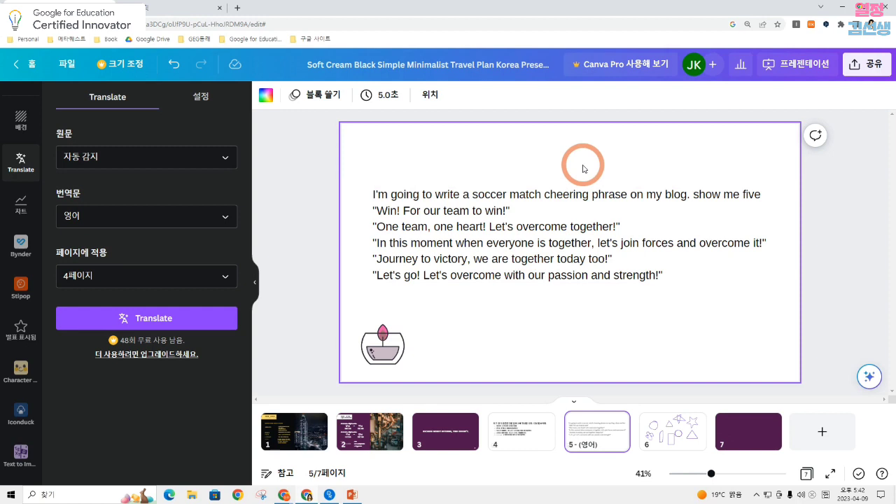